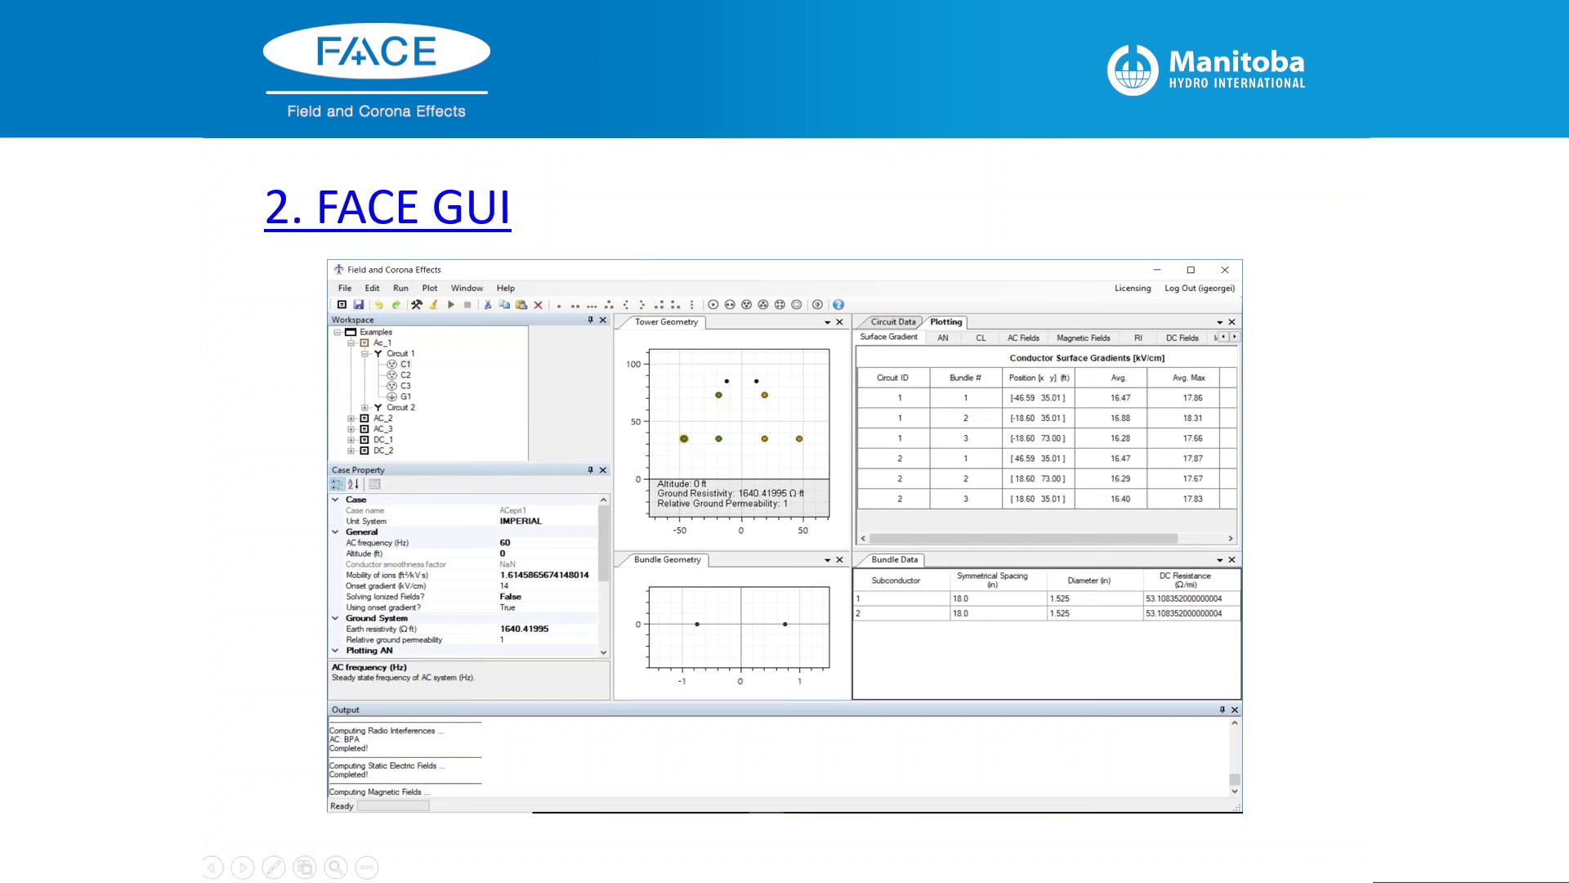
- Open the FACE video linked from the FACE GUI slide, skip ahead to 0:58 and show it full screen
{"action": "left_click", "coordinate": [454, 213]}
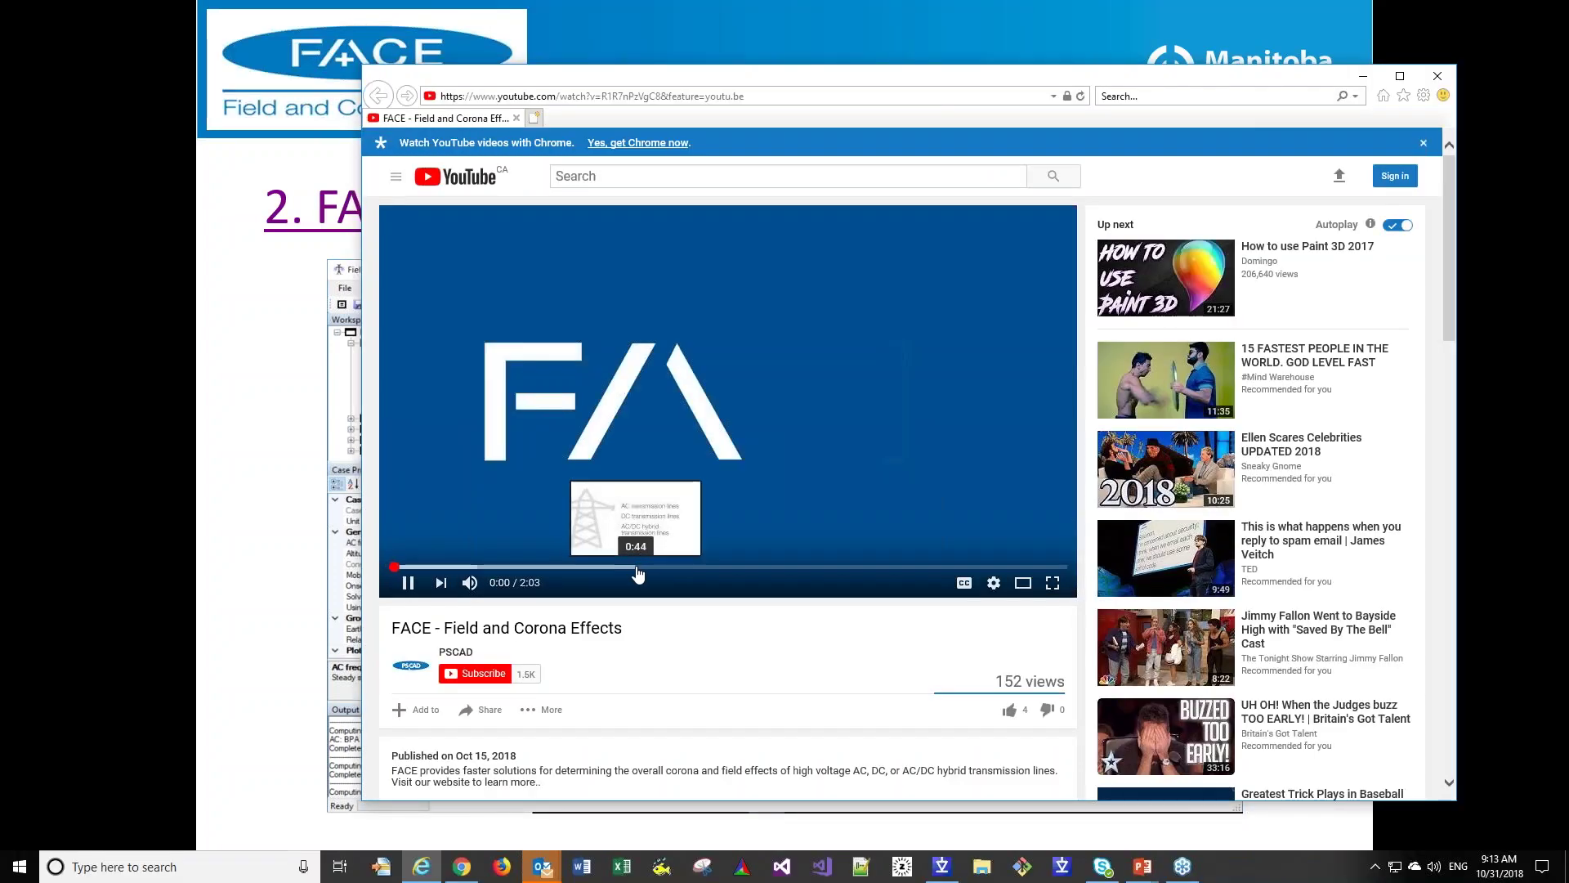
{"action": "left_click", "coordinate": [637, 567]}
{"action": "left_click", "coordinate": [685, 568]}
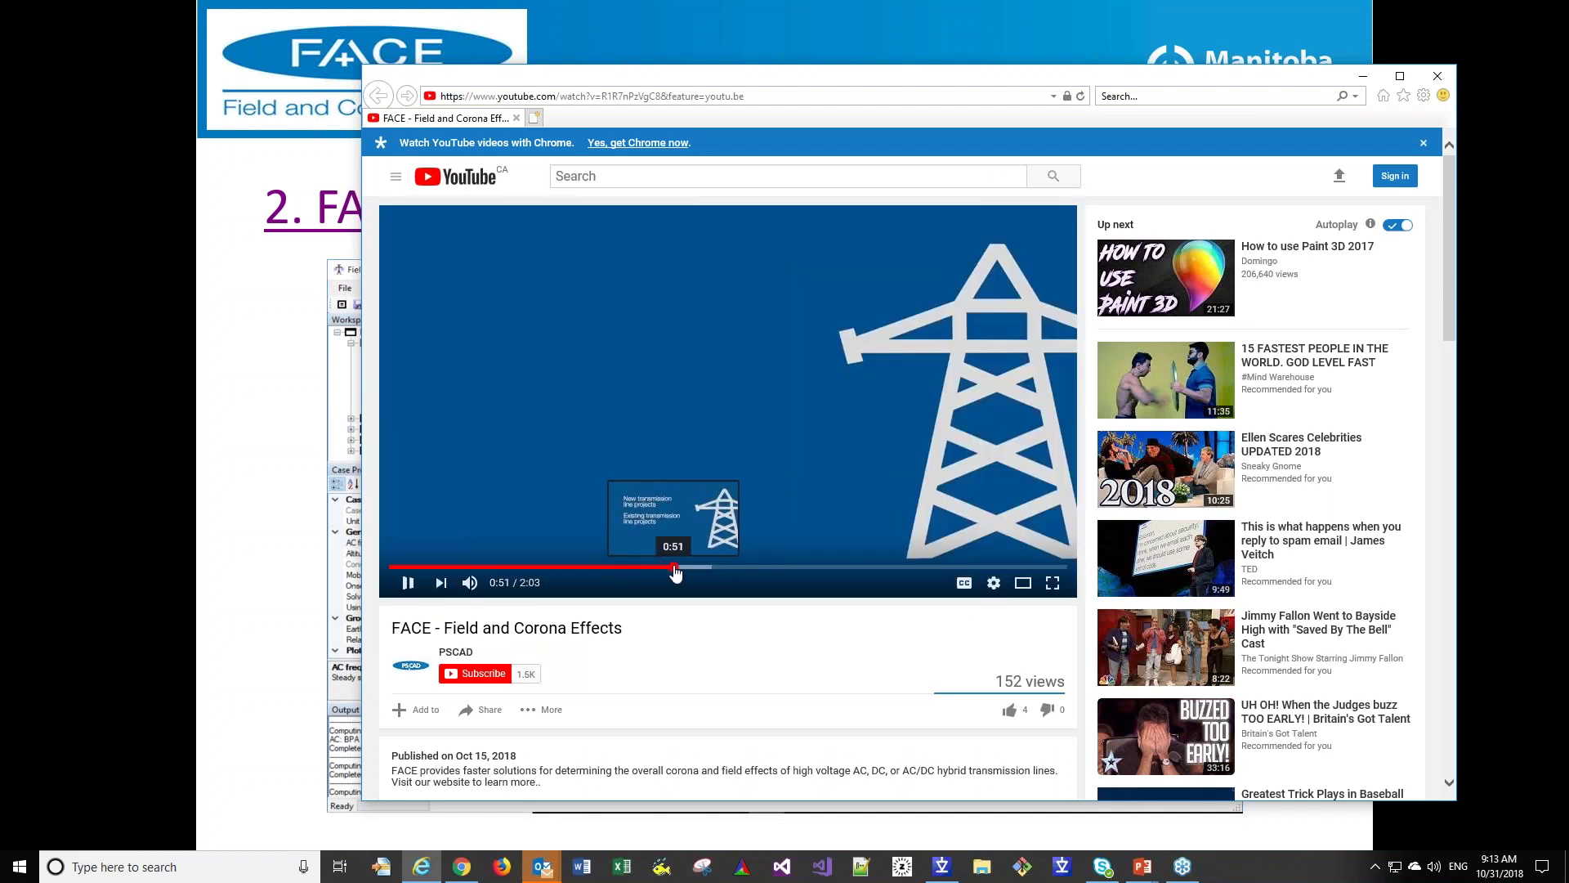
{"action": "left_click", "coordinate": [700, 569]}
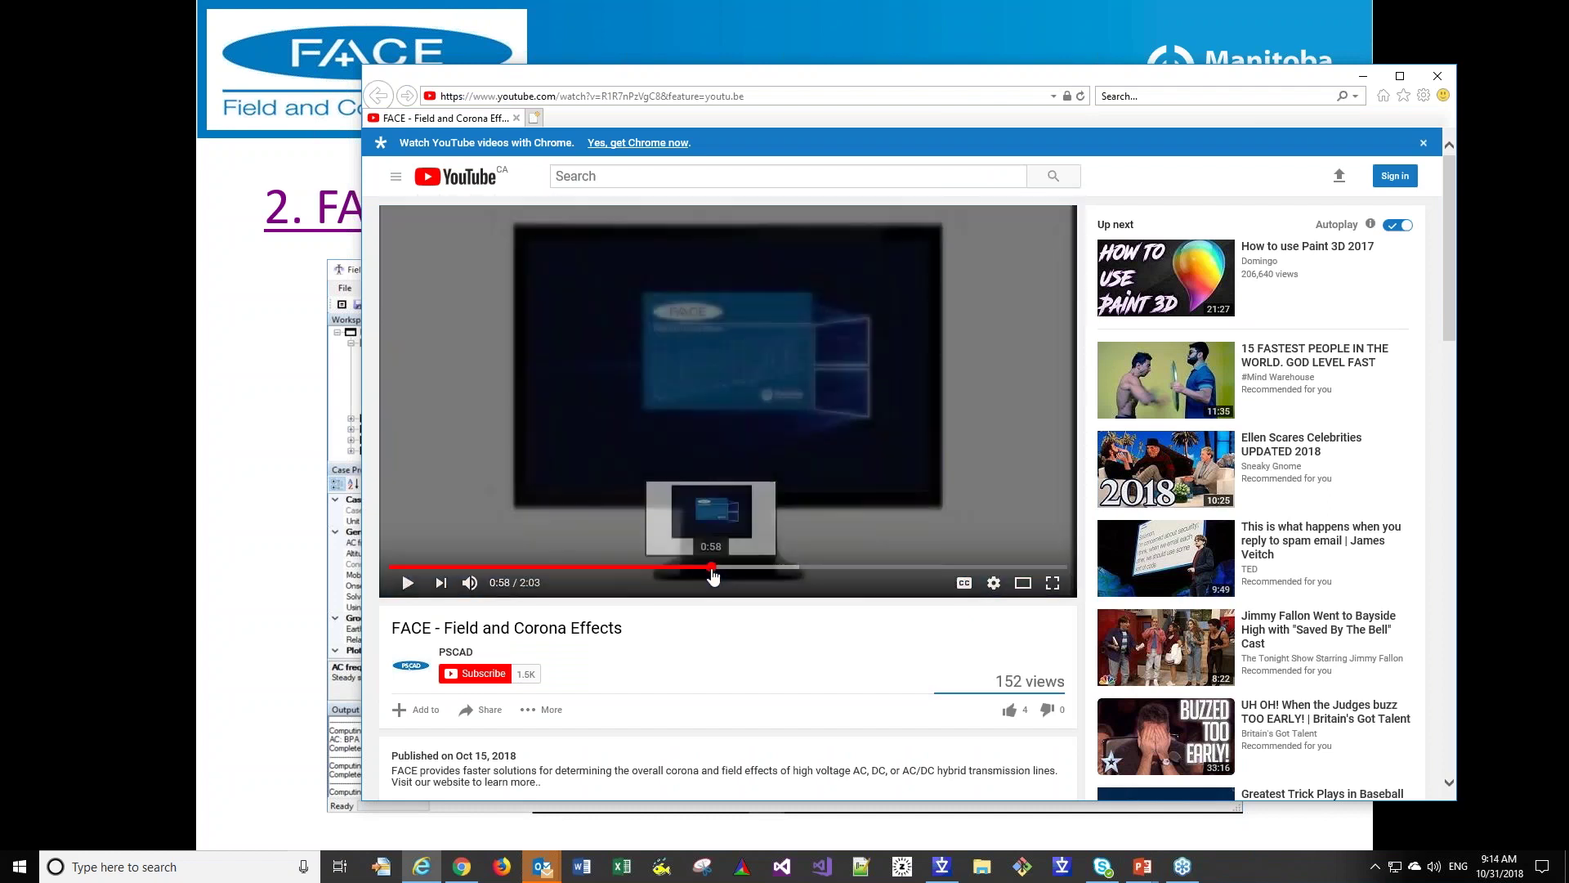
{"action": "left_click", "coordinate": [1053, 582]}
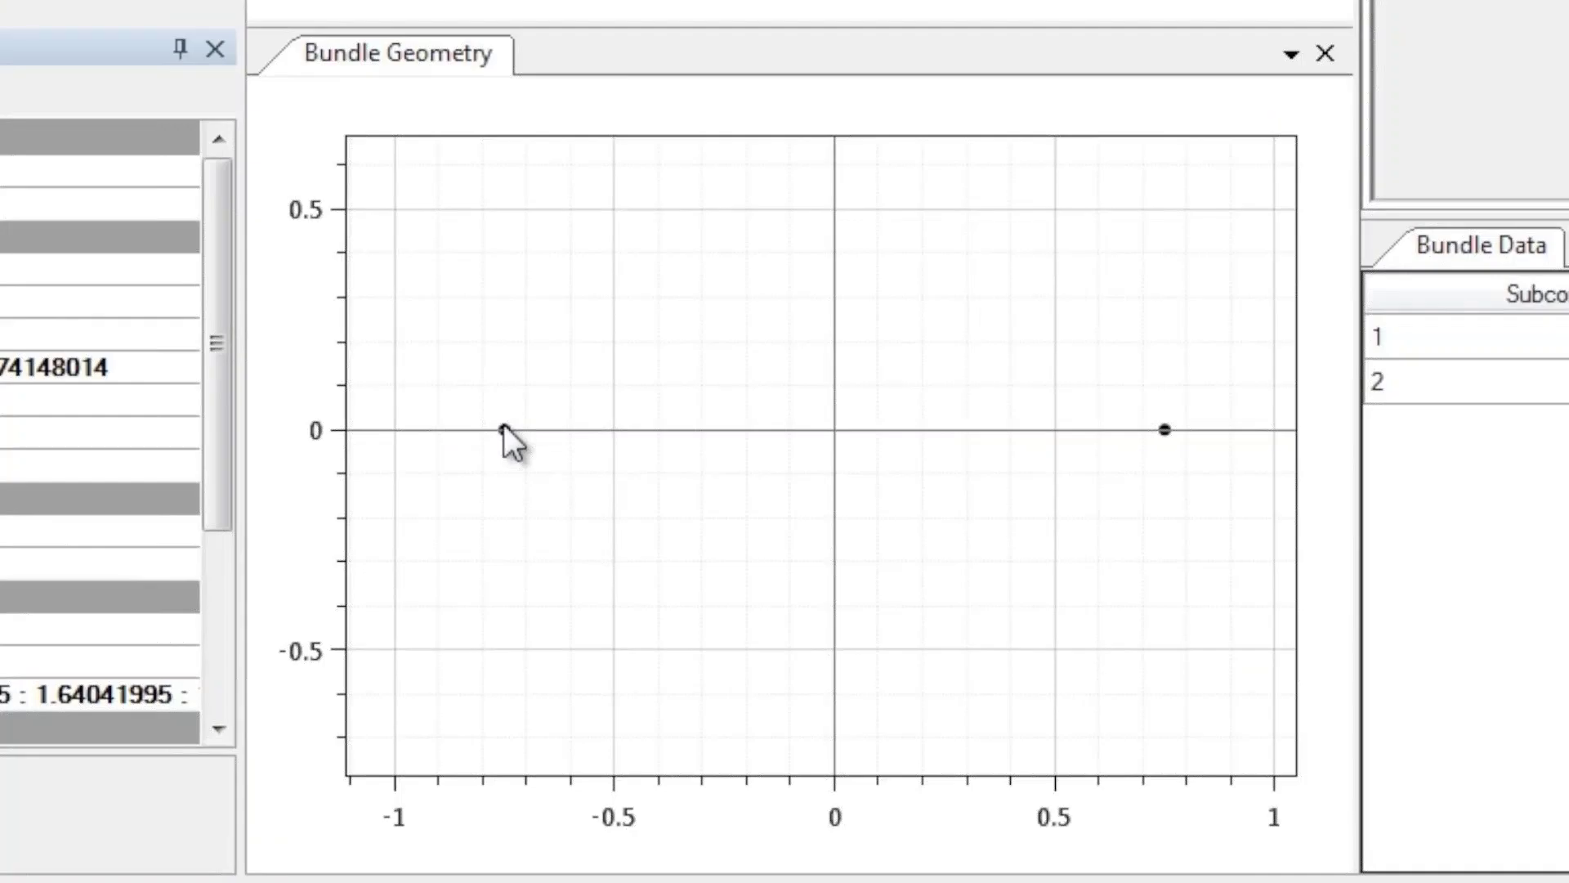
{"action": "left_click", "coordinate": [504, 430]}
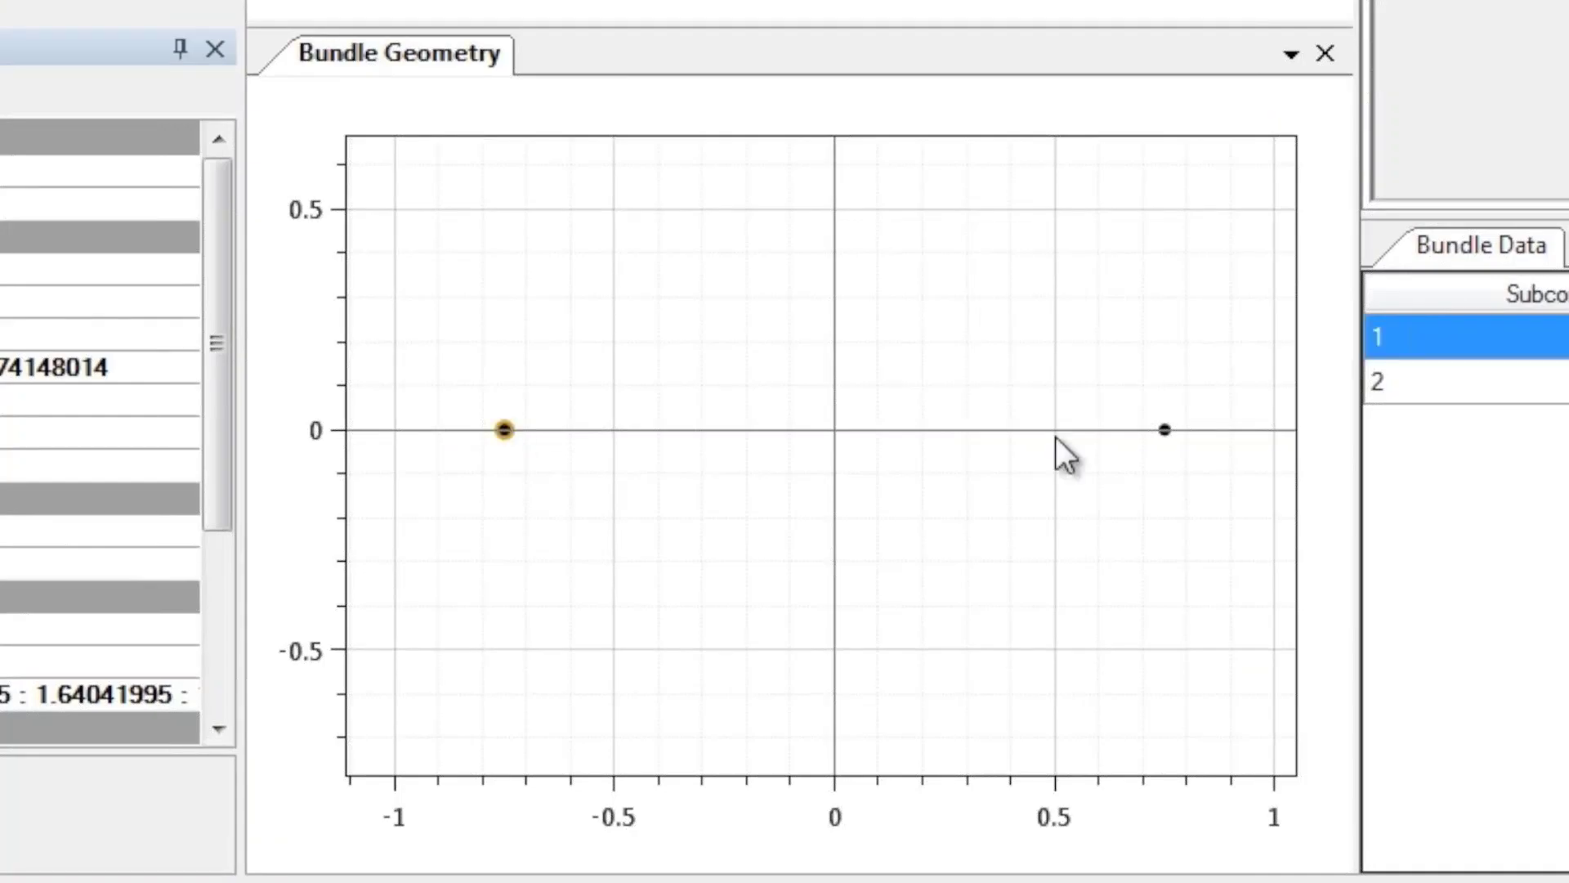
{"action": "left_click", "coordinate": [1162, 427]}
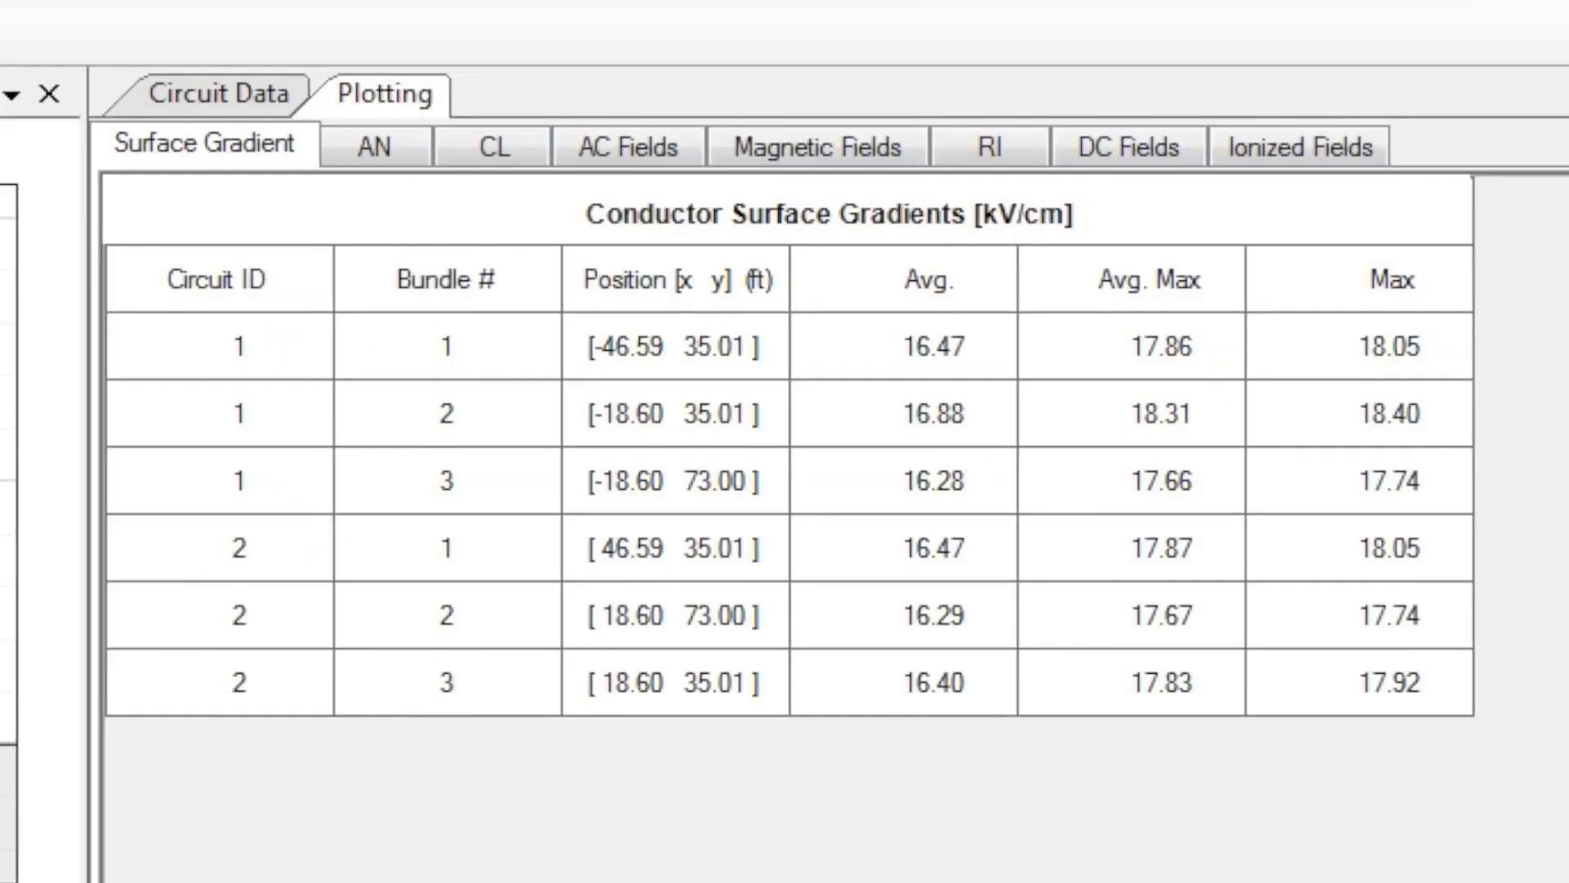
{"action": "left_click", "coordinate": [379, 145]}
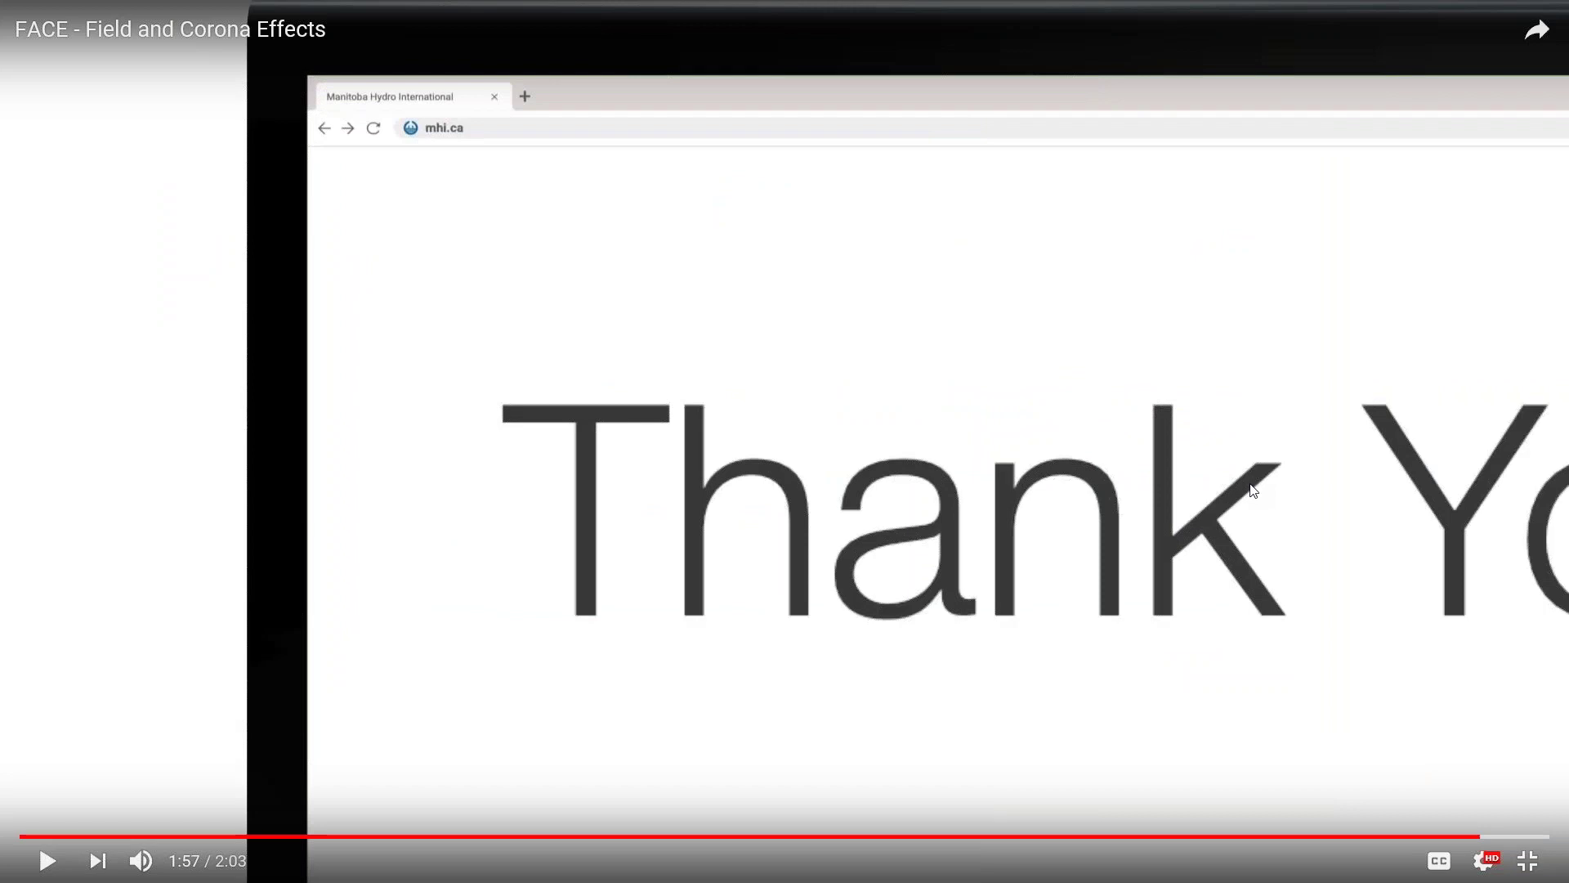
- Switch to Field and Corona Effects, maximize it and display the circuit data for Circuit 1 of case Ac_1
{"action": "key", "text": "alt+Tab"}
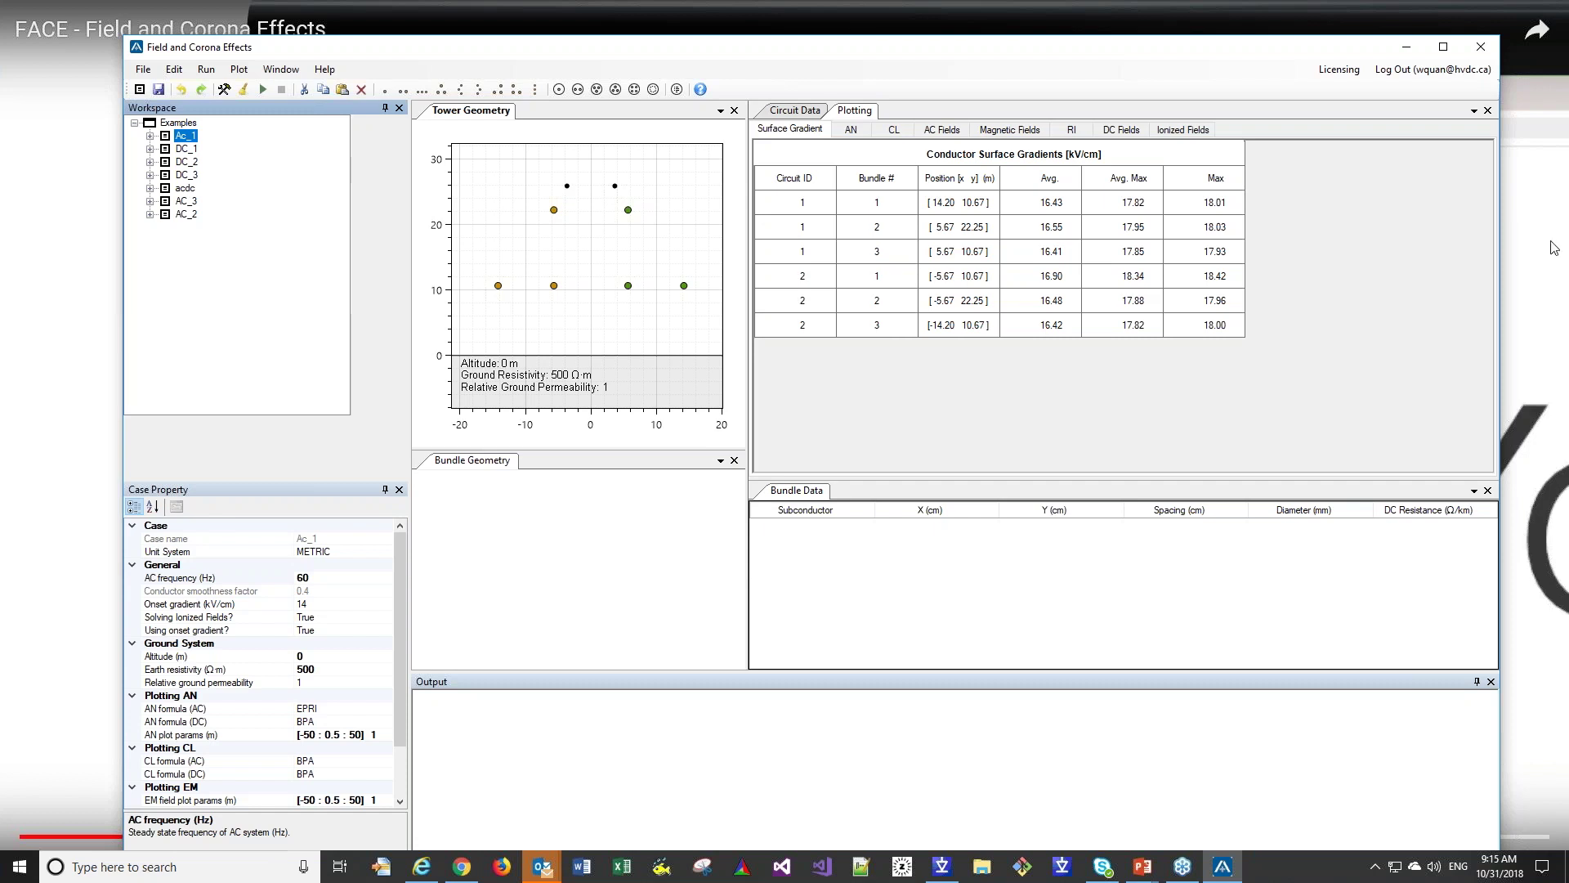
{"action": "double_click", "coordinate": [938, 51]}
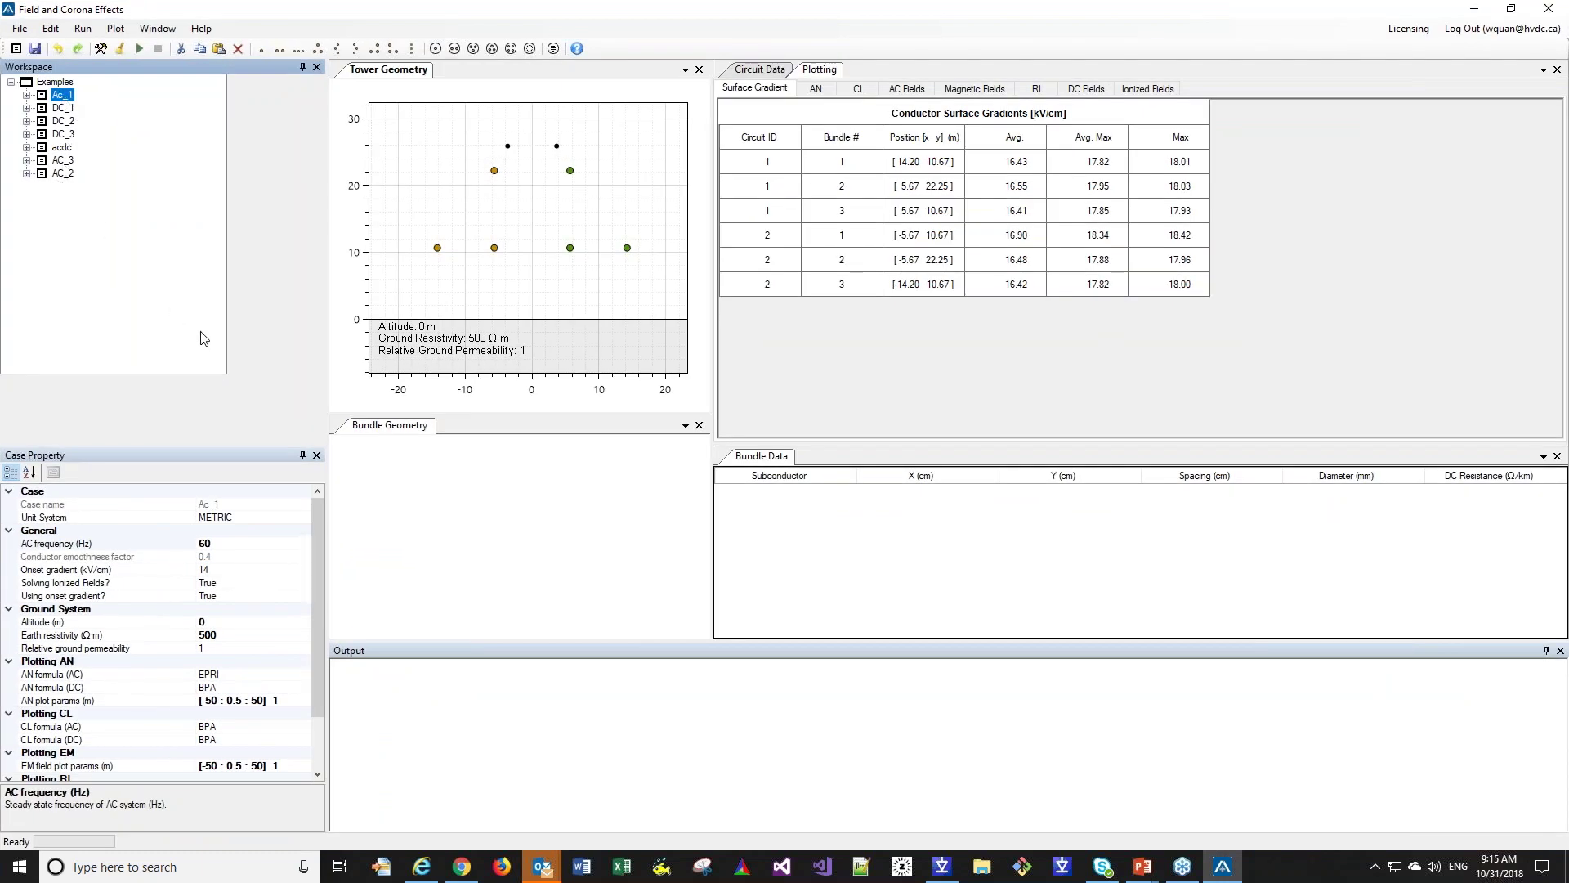
{"action": "left_click", "coordinate": [27, 96]}
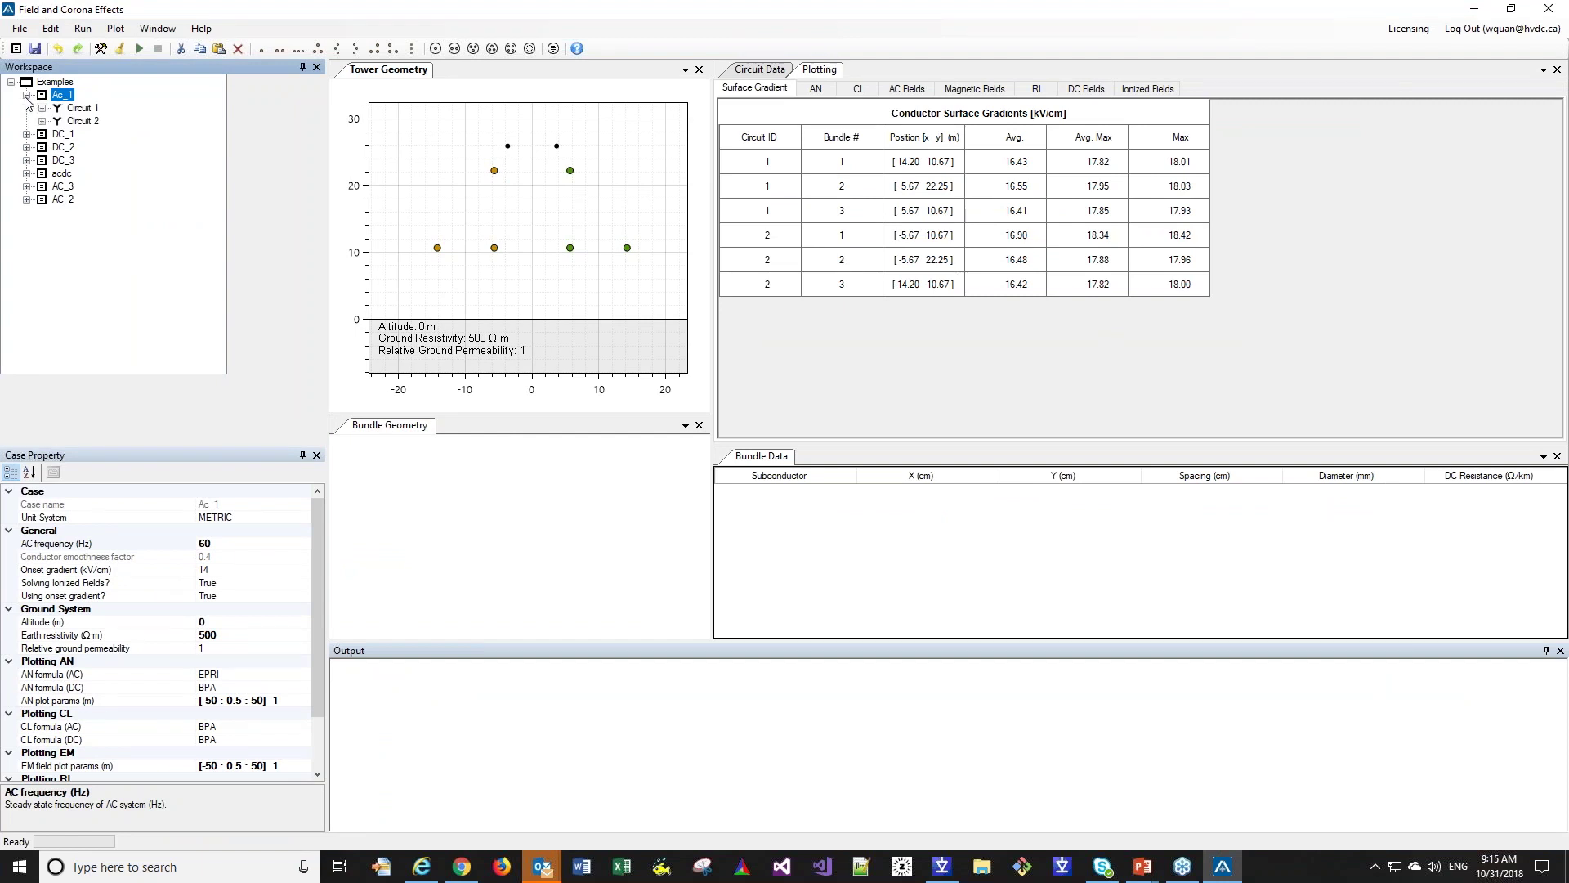
{"action": "left_click", "coordinate": [80, 110]}
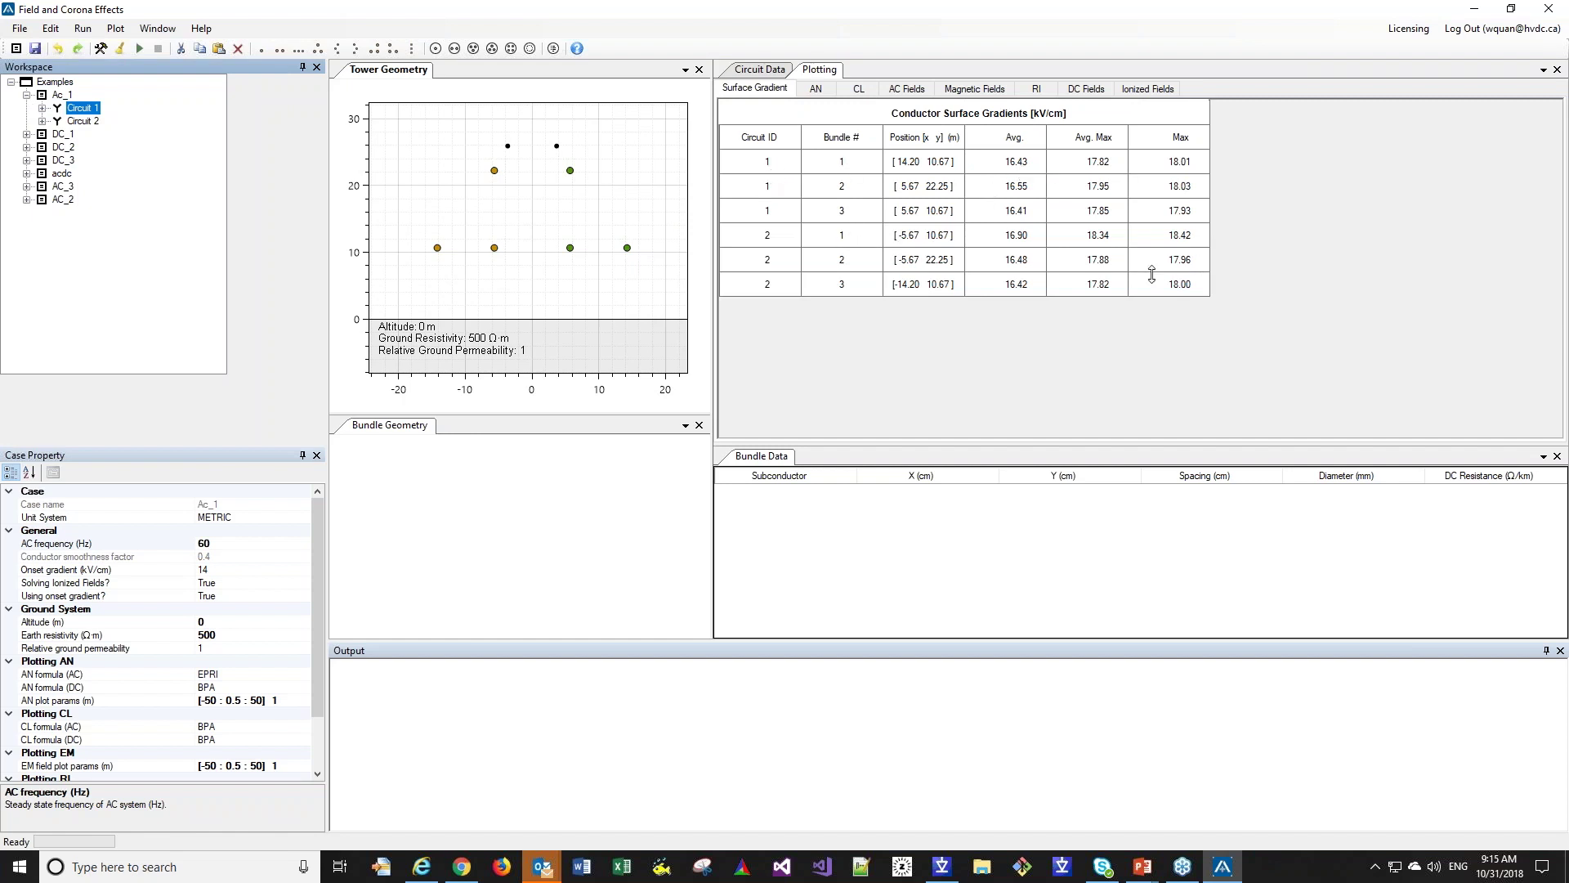
{"action": "left_click", "coordinate": [773, 70]}
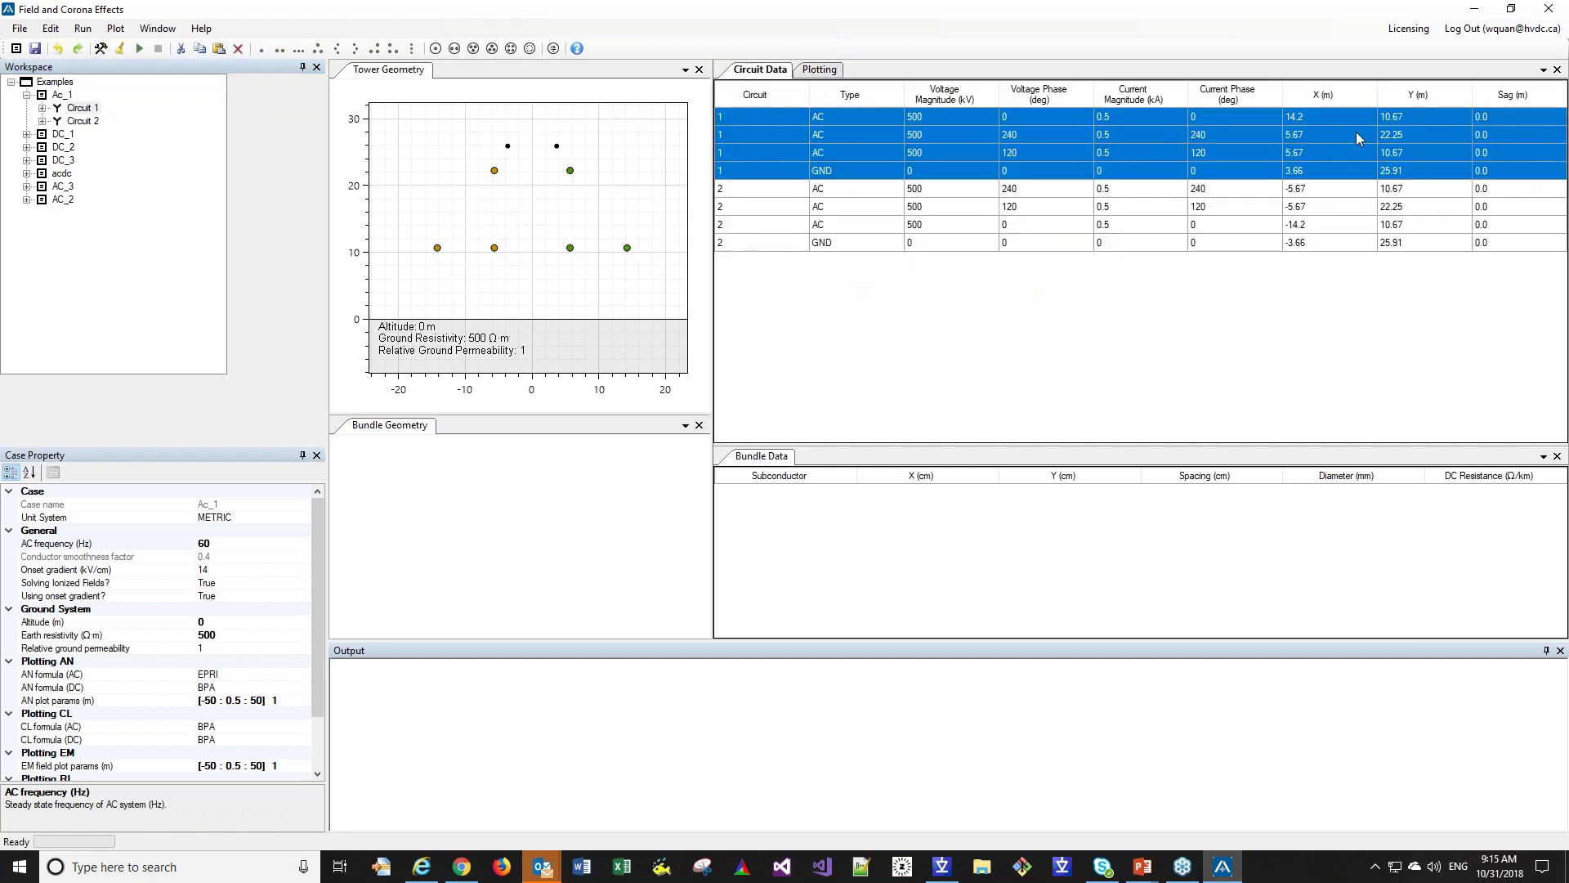
- Inspect the bundle geometry and bundle data of conductor C1 in Ac_1's Circuit 1, then collapse the circuit
{"action": "left_click", "coordinate": [85, 108]}
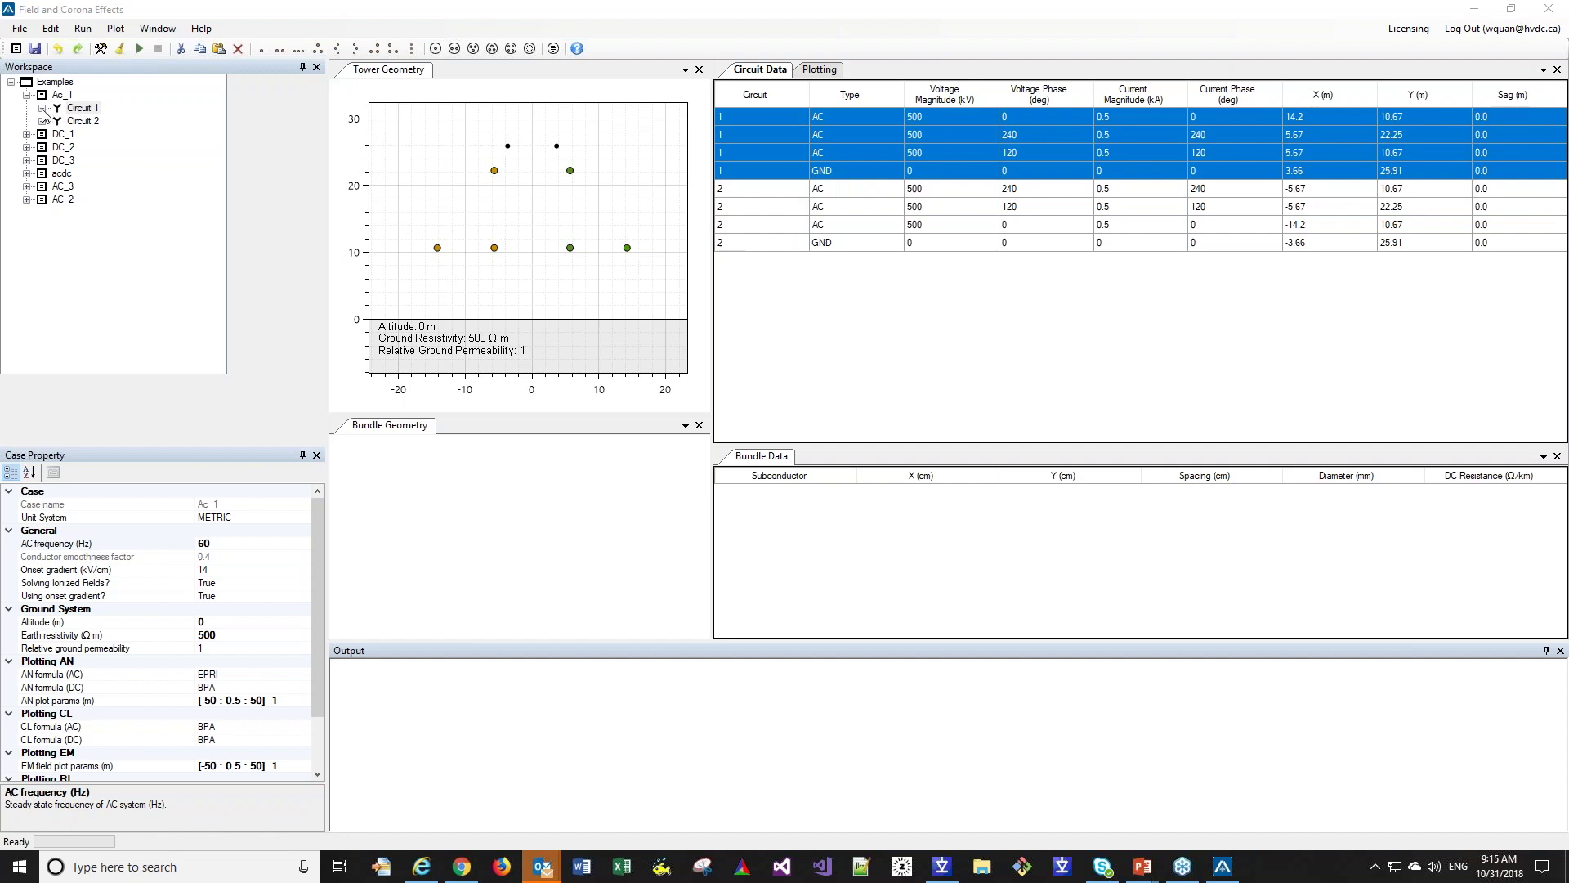
{"action": "double_click", "coordinate": [78, 109]}
{"action": "left_click", "coordinate": [77, 125]}
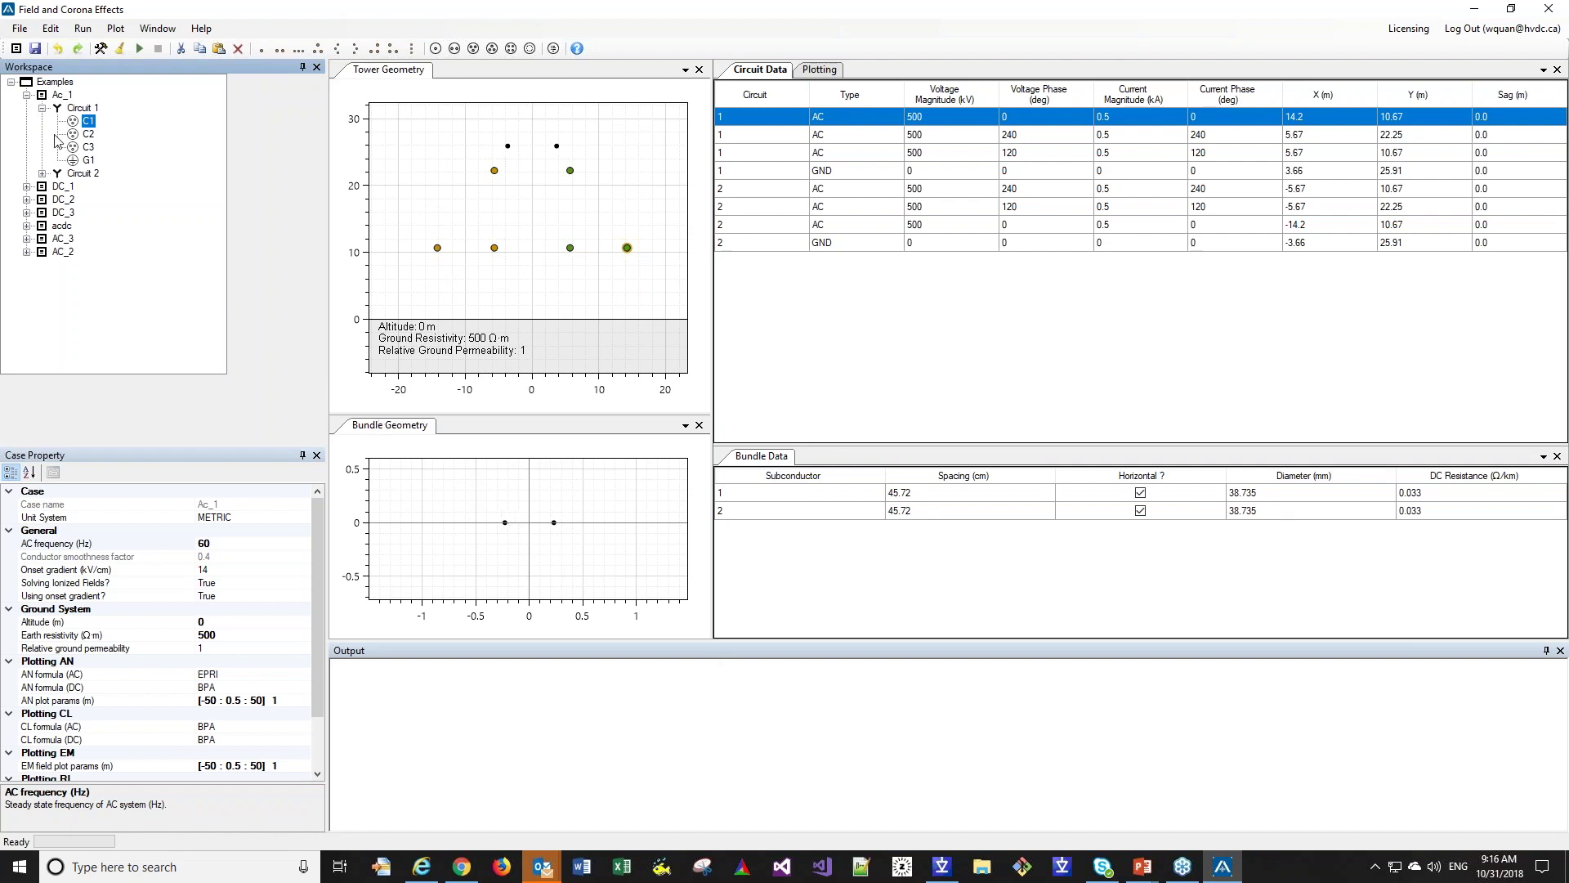
{"action": "left_click", "coordinate": [41, 108]}
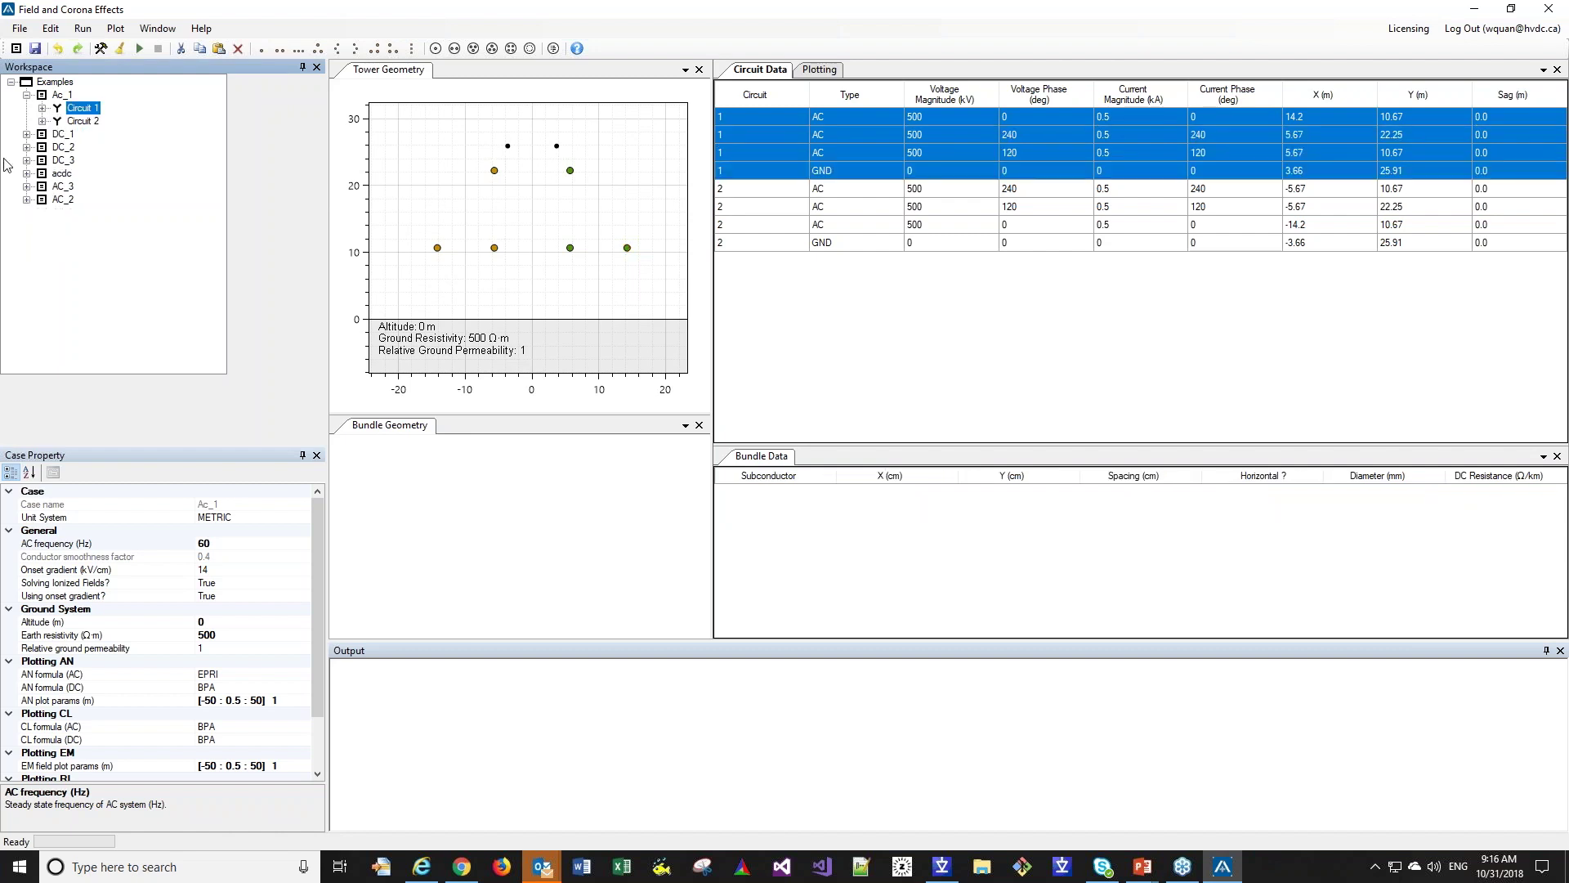
- Examine case DC_2's circuits, including the Circuit 2 DC conductor and the first subconductor of its bundle
{"action": "left_click", "coordinate": [28, 147]}
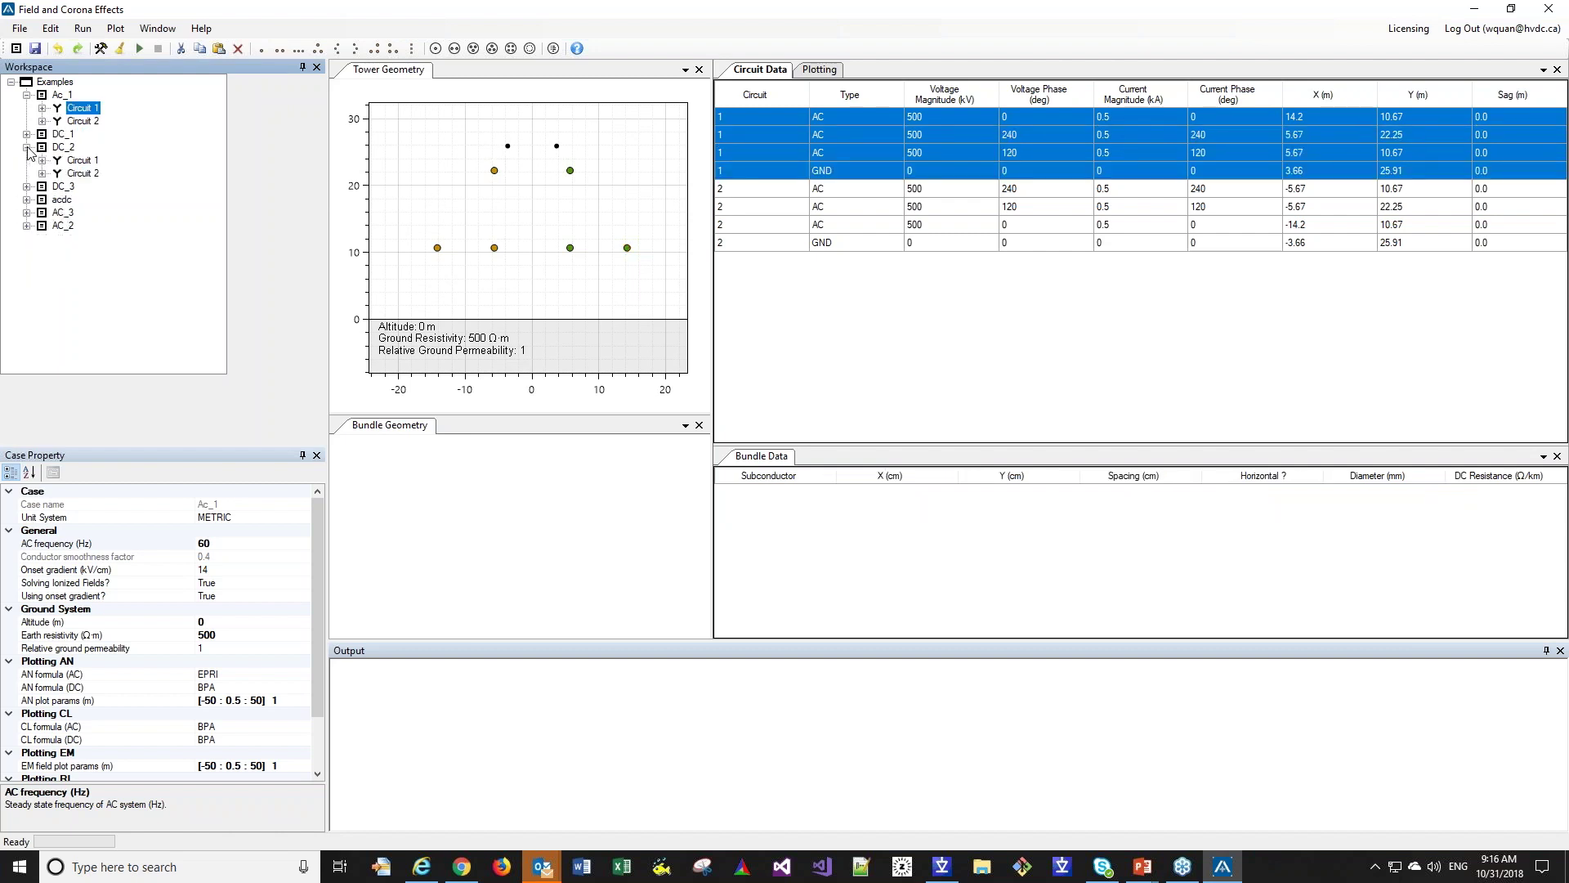
{"action": "left_click", "coordinate": [63, 147]}
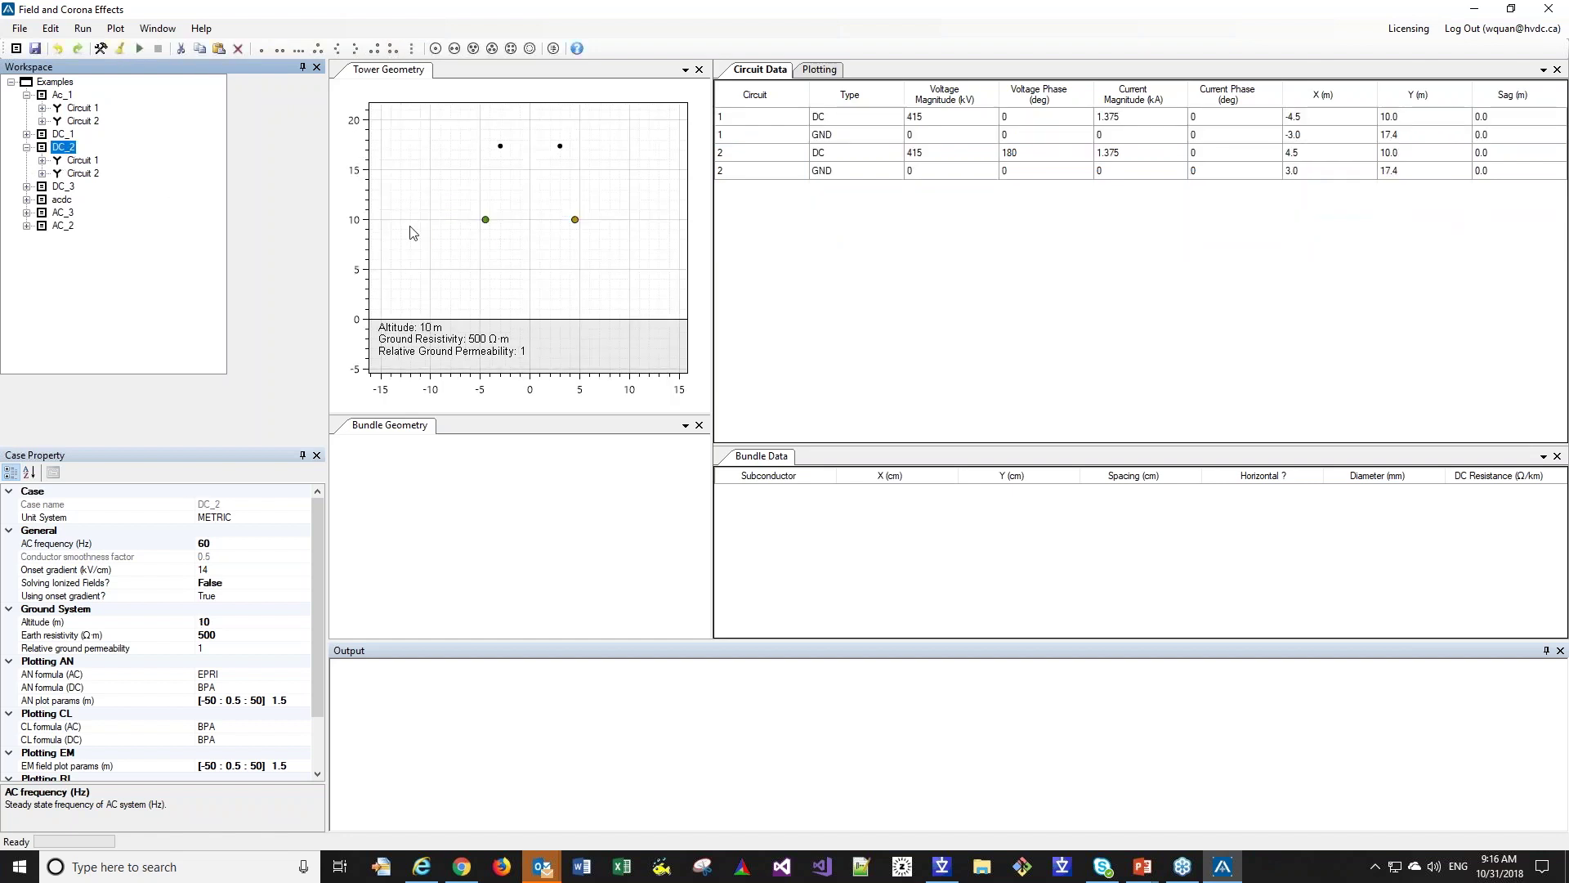
{"action": "left_click", "coordinate": [85, 162]}
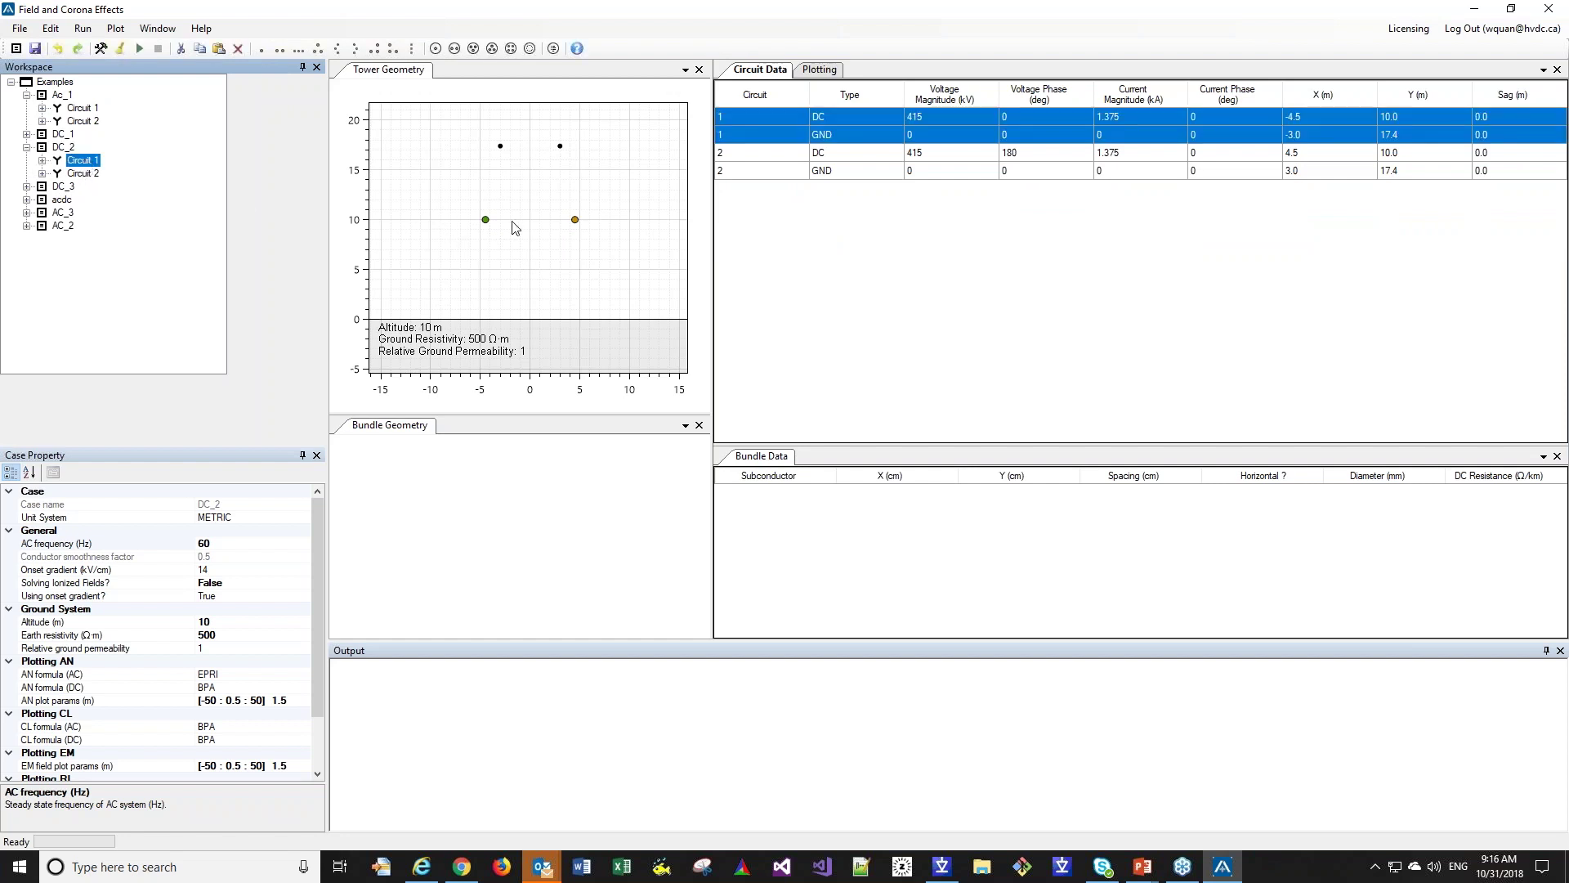
{"action": "left_click", "coordinate": [575, 221]}
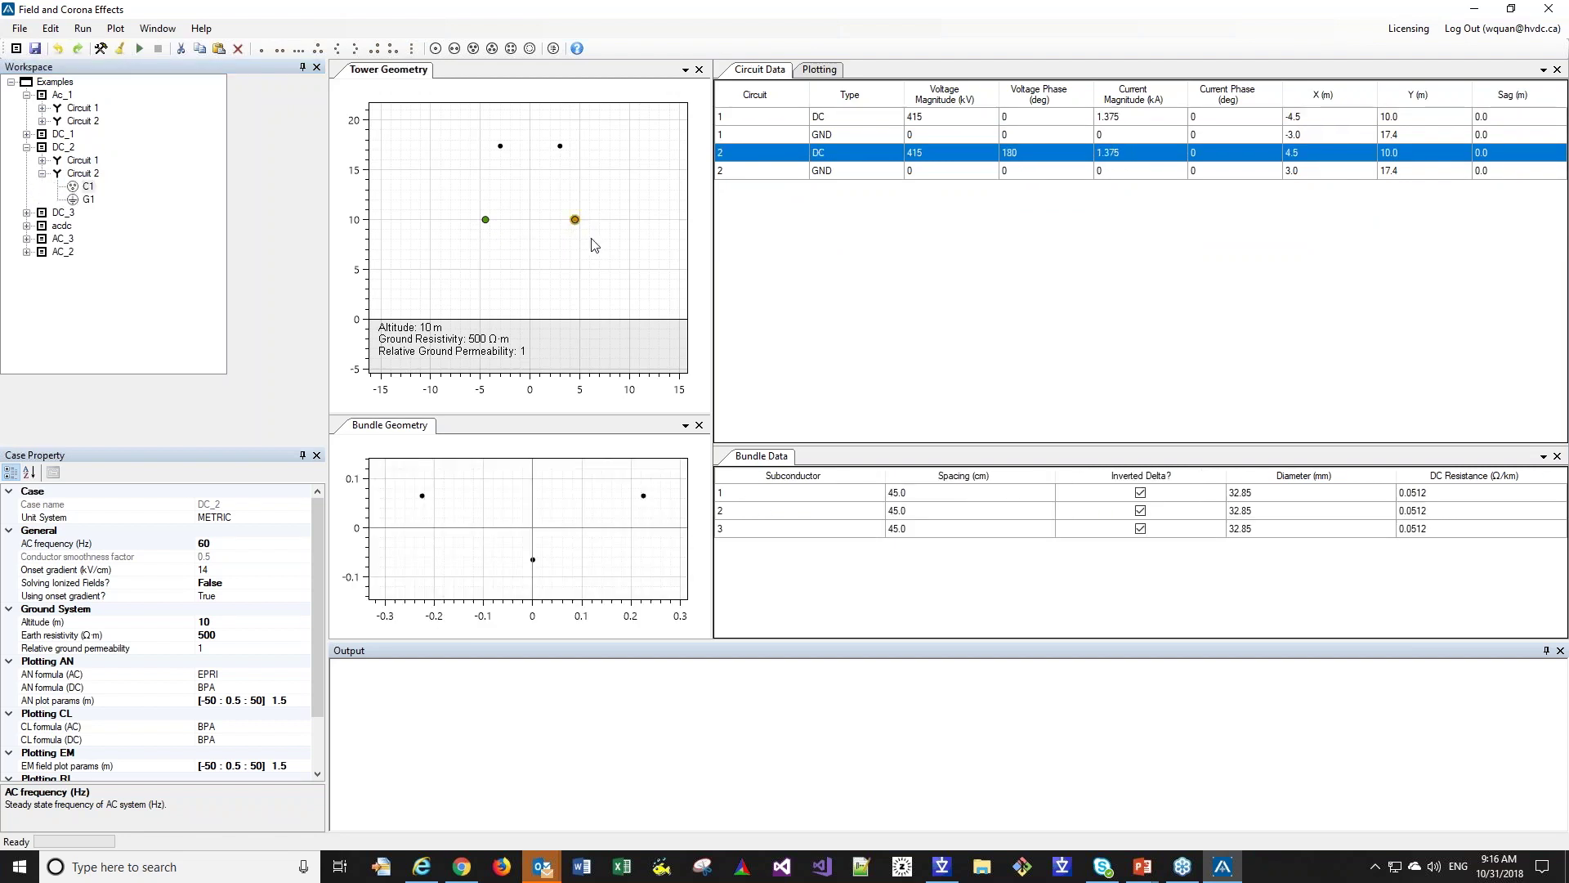
{"action": "left_click", "coordinate": [423, 496]}
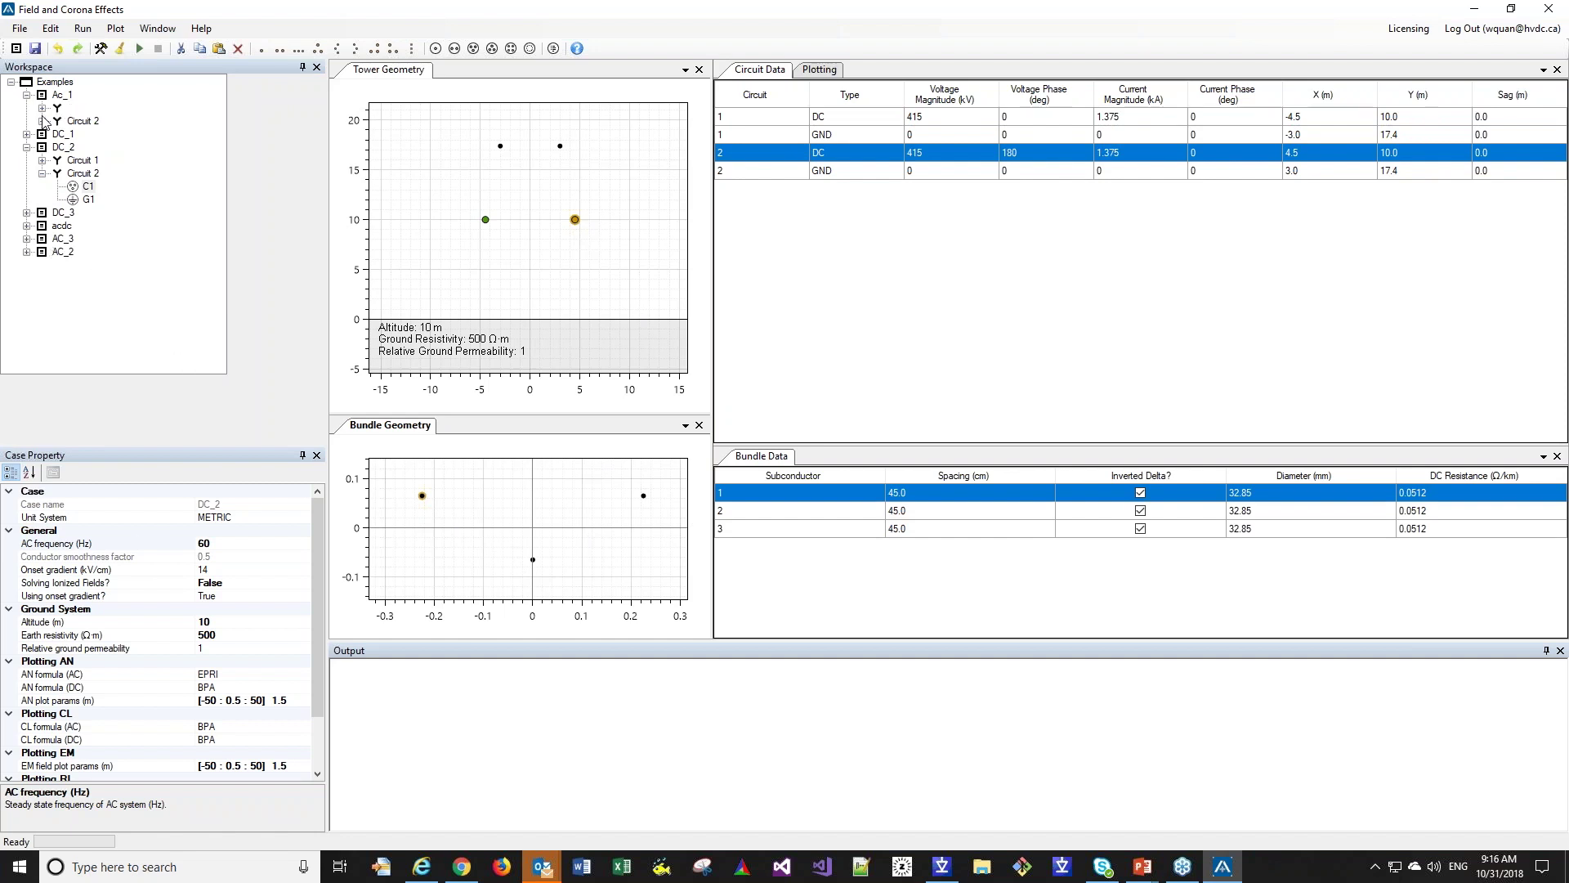
- Collapse case Ac_1 in the workspace and run its calculation
{"action": "left_click", "coordinate": [27, 95]}
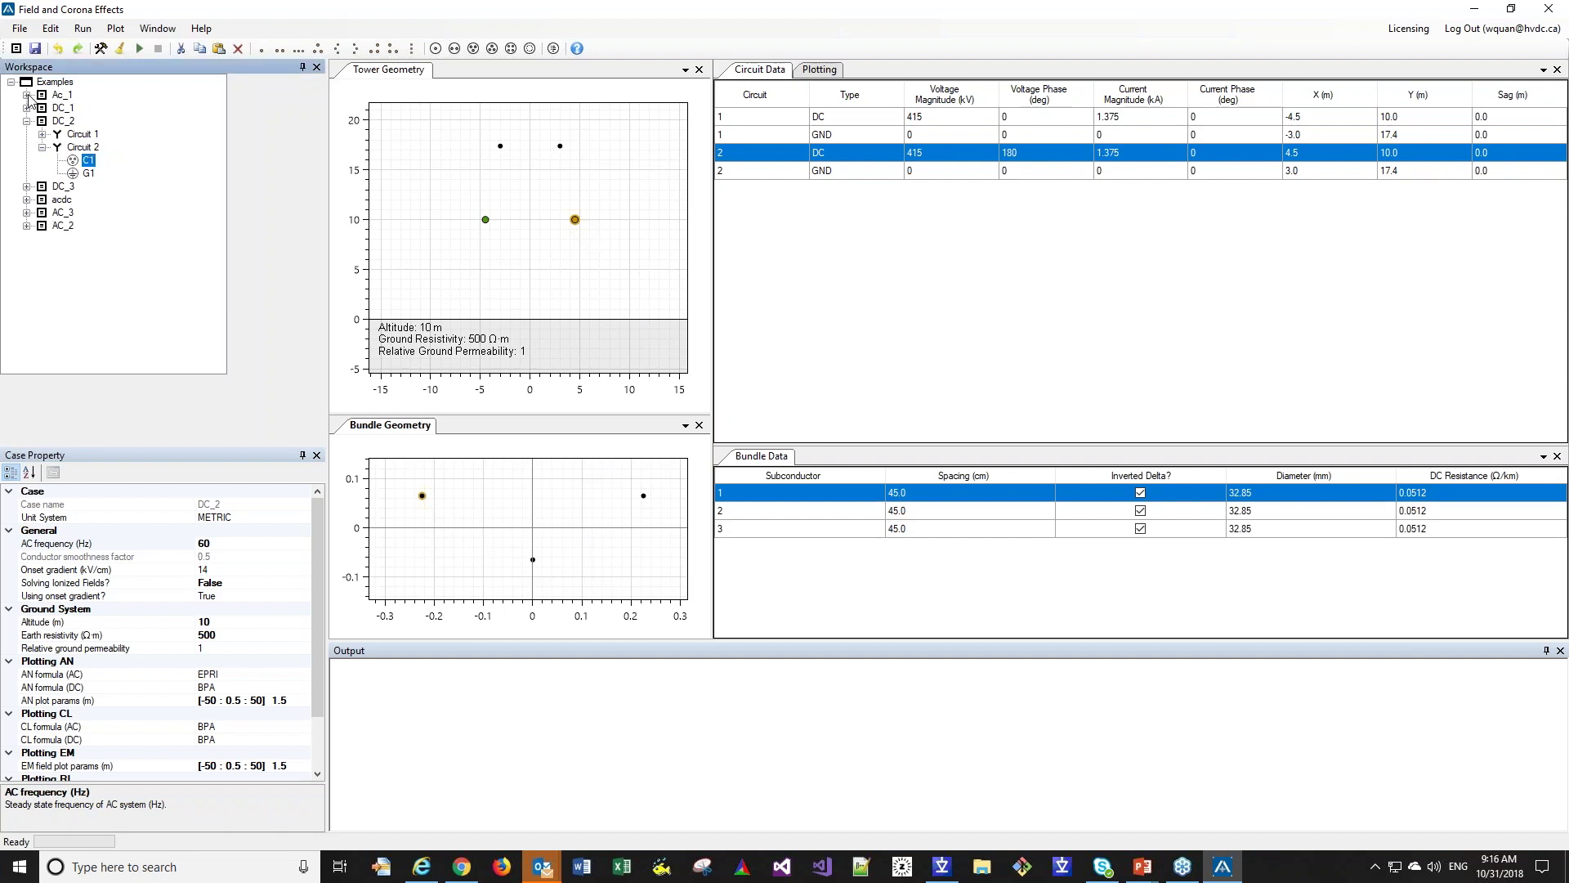
{"action": "left_click", "coordinate": [62, 121]}
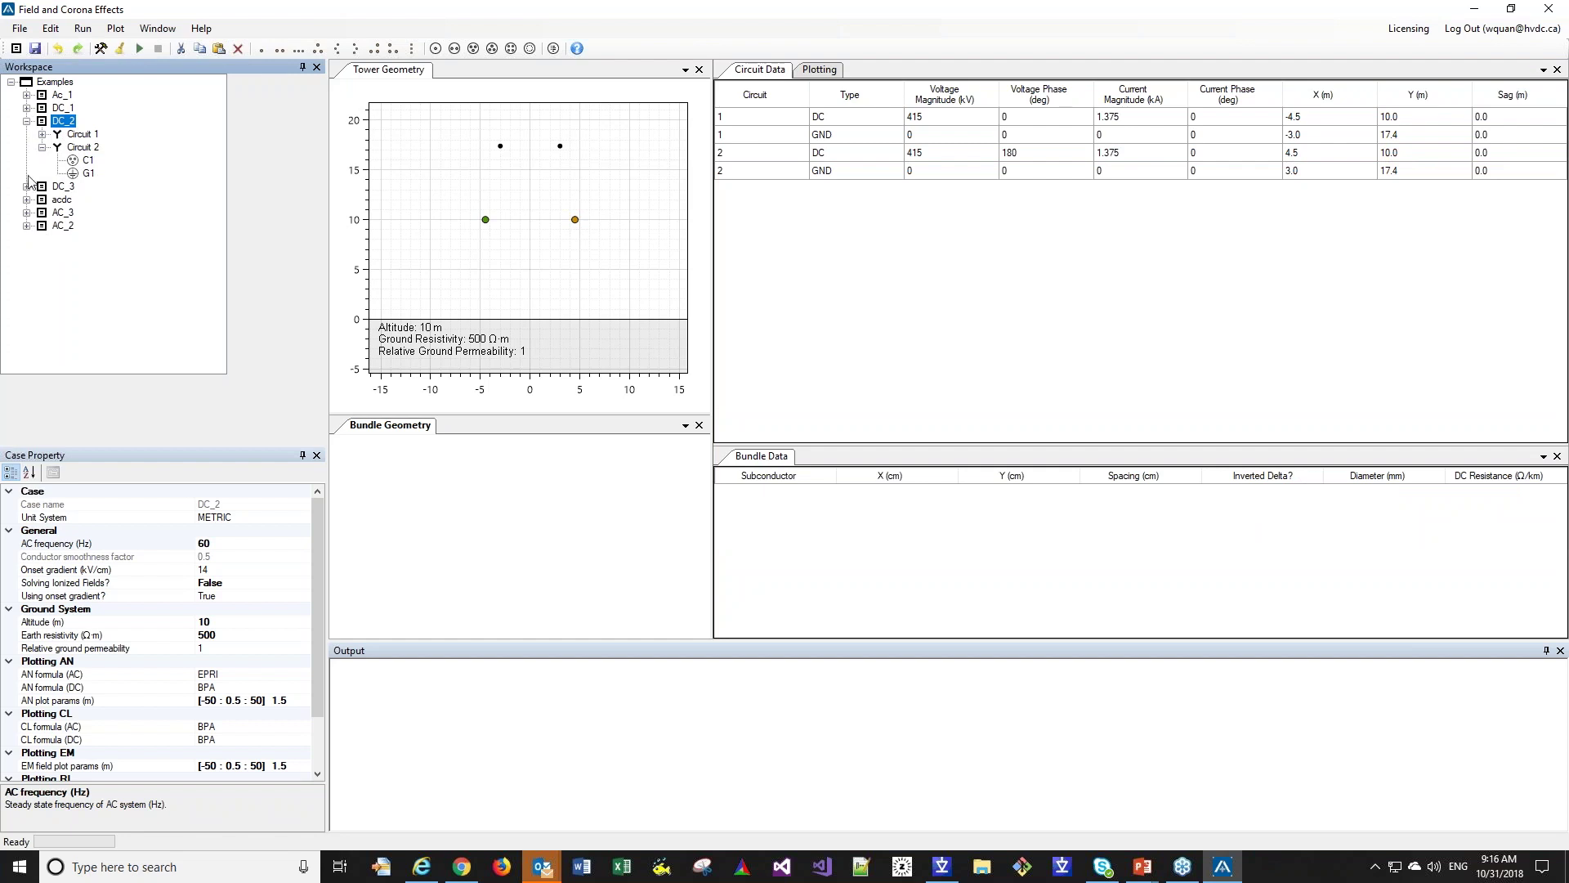
{"action": "left_click", "coordinate": [62, 95]}
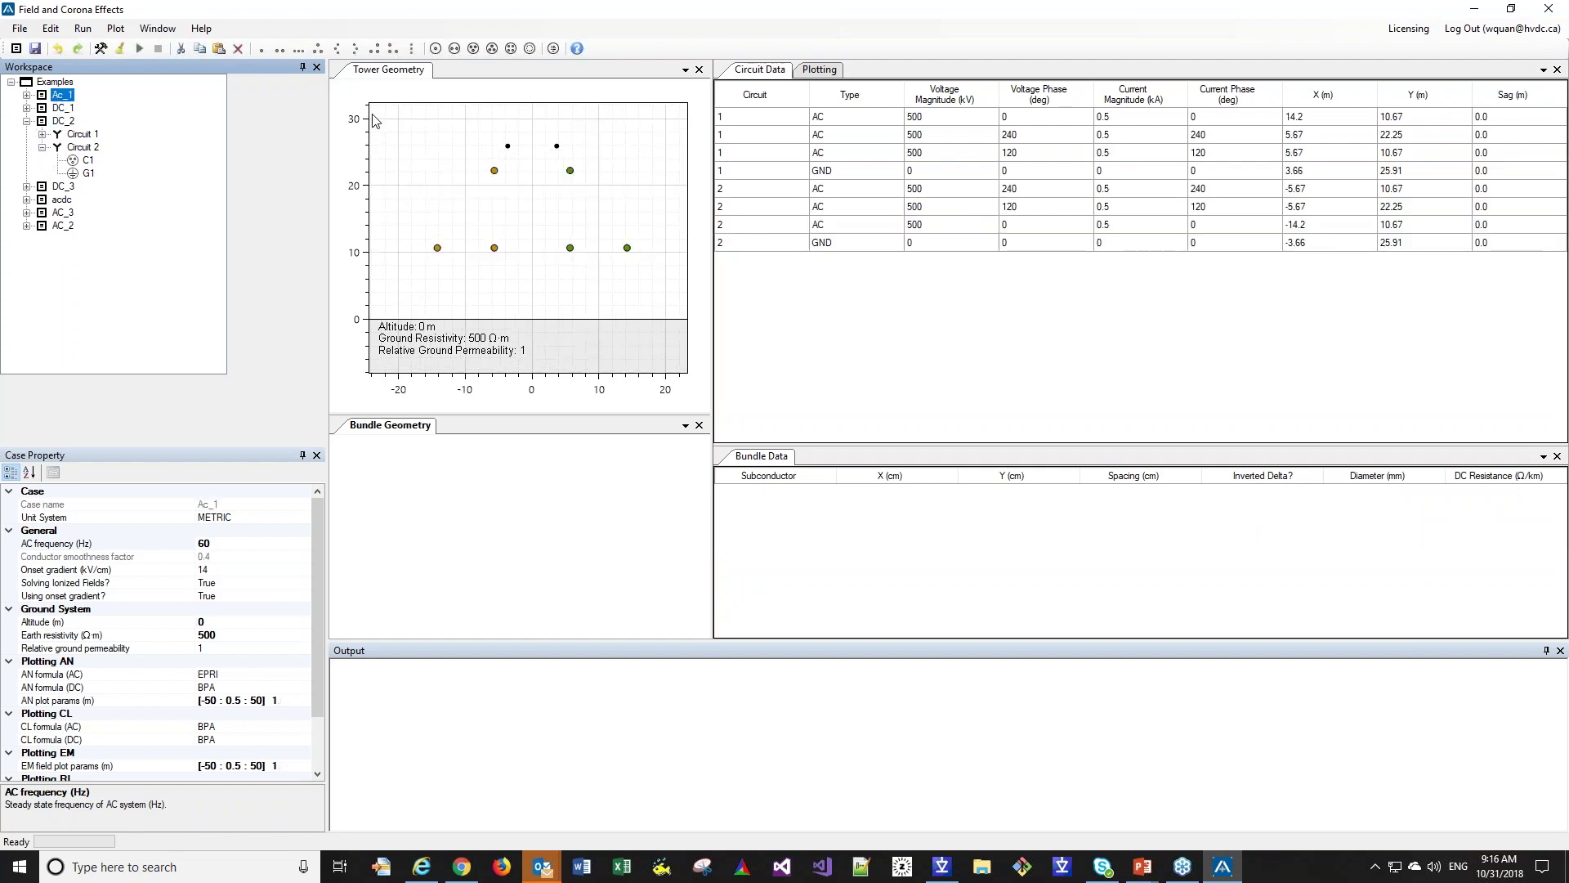
{"action": "left_click", "coordinate": [140, 50]}
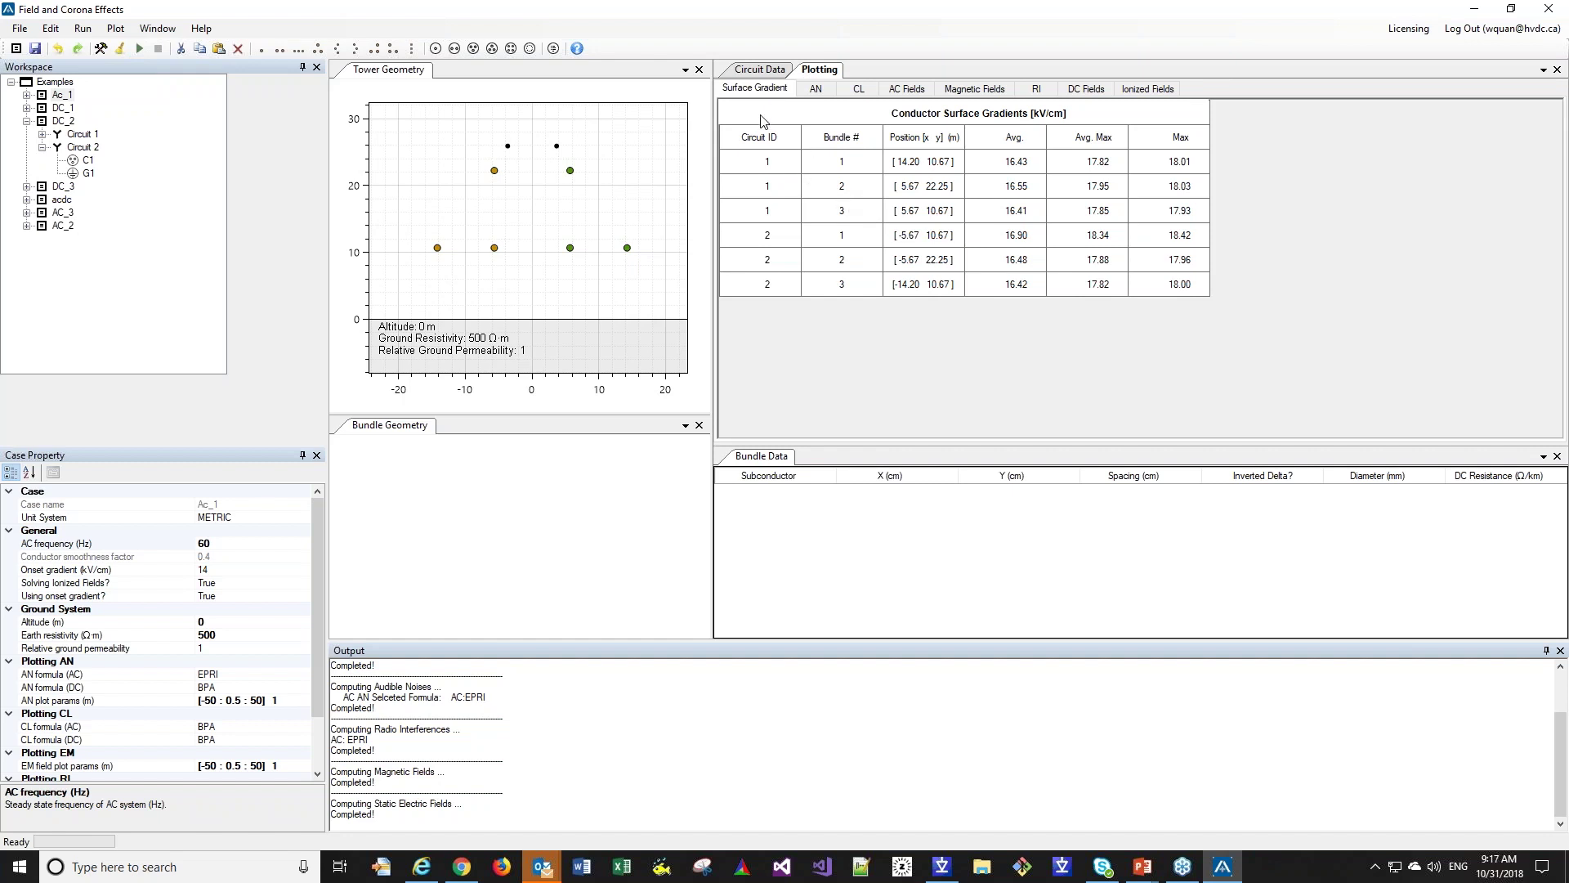
- Review Ac_1's audible noise, corona loss, AC field, magnetic field, radio interference, DC field and ionized field plots
{"action": "left_click", "coordinate": [819, 90]}
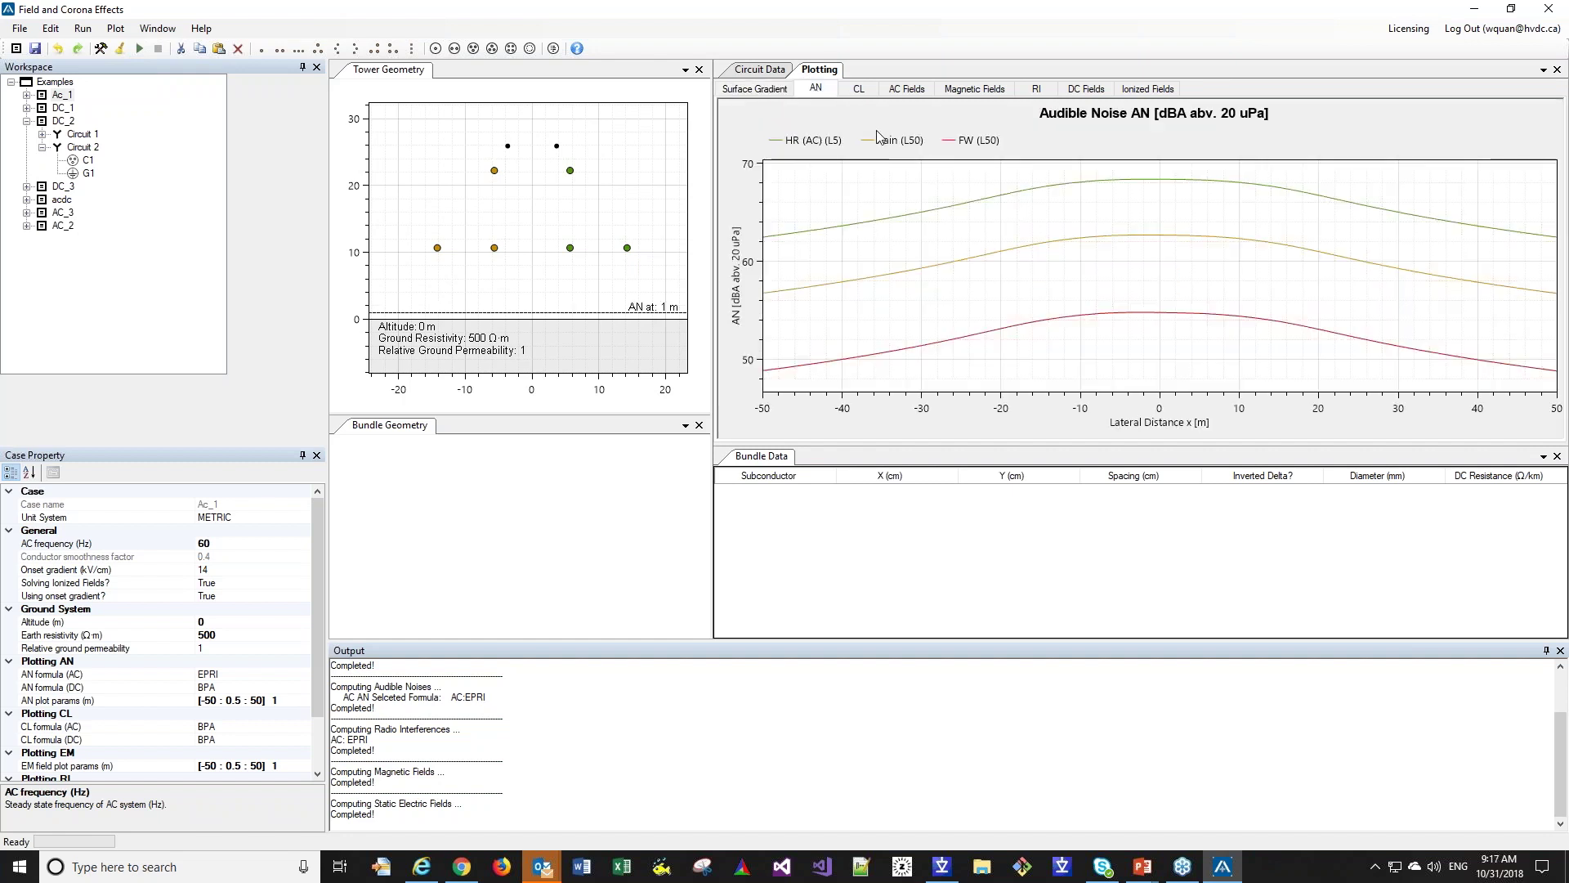
{"action": "left_click", "coordinate": [859, 89]}
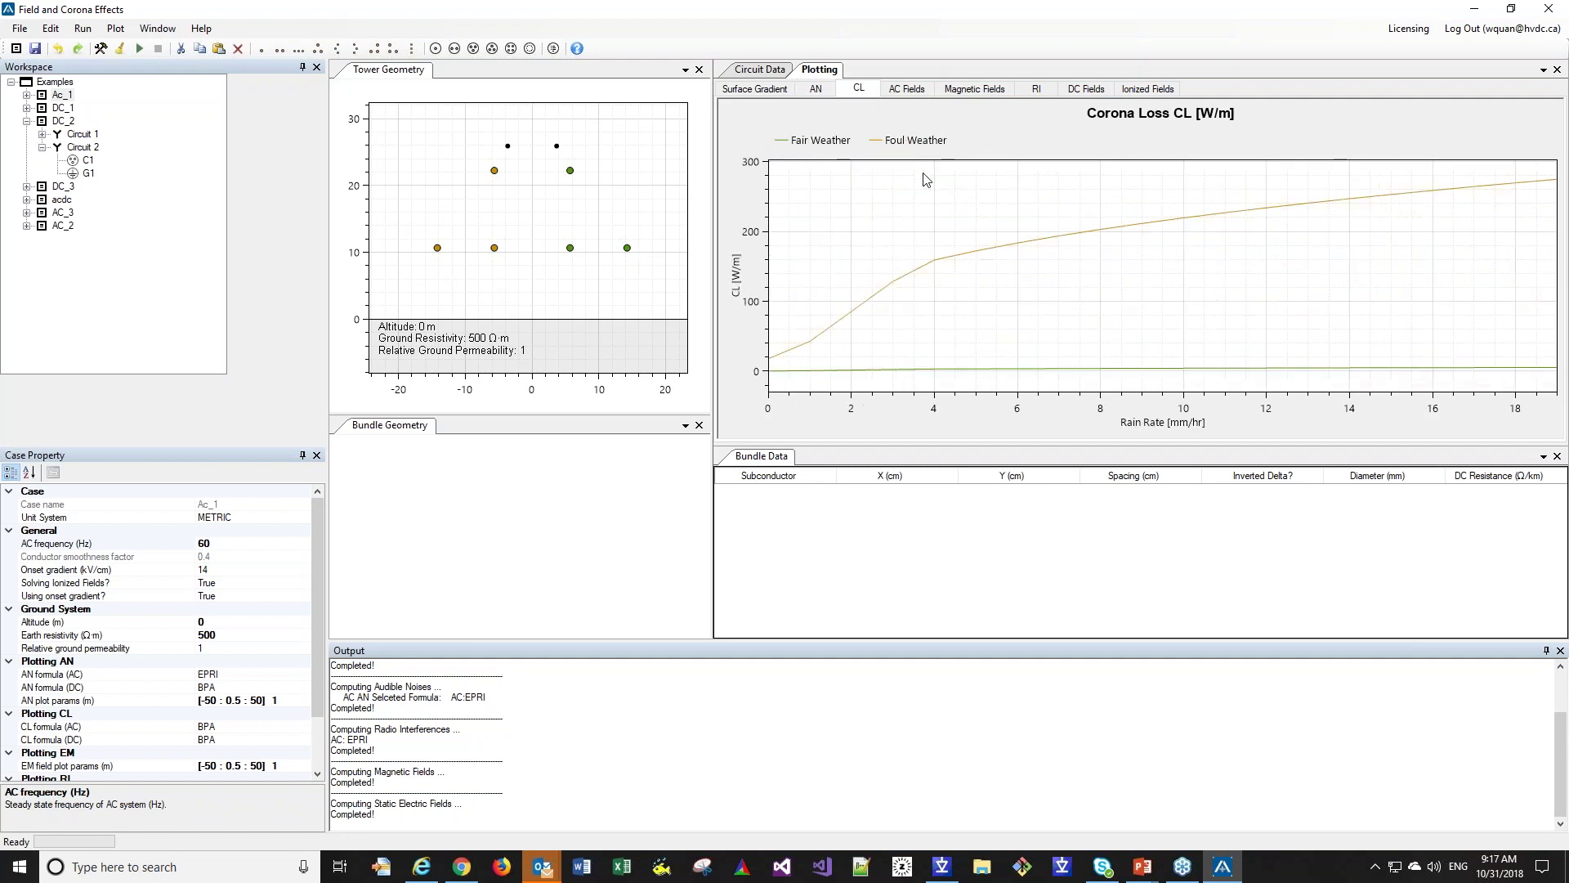
{"action": "left_click", "coordinate": [913, 94]}
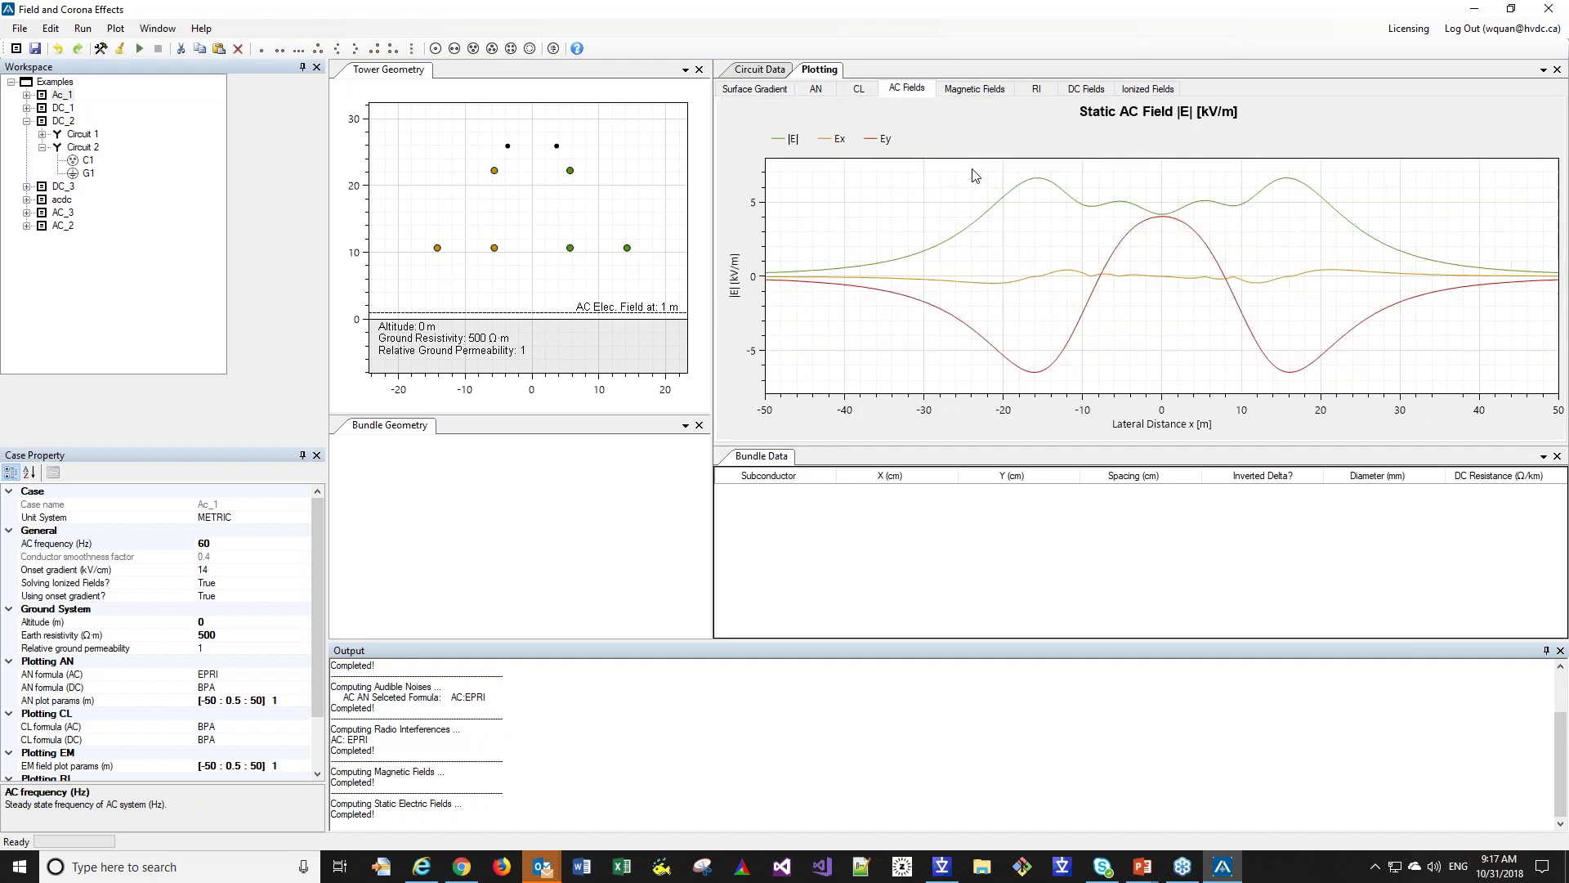
{"action": "left_click", "coordinate": [974, 89]}
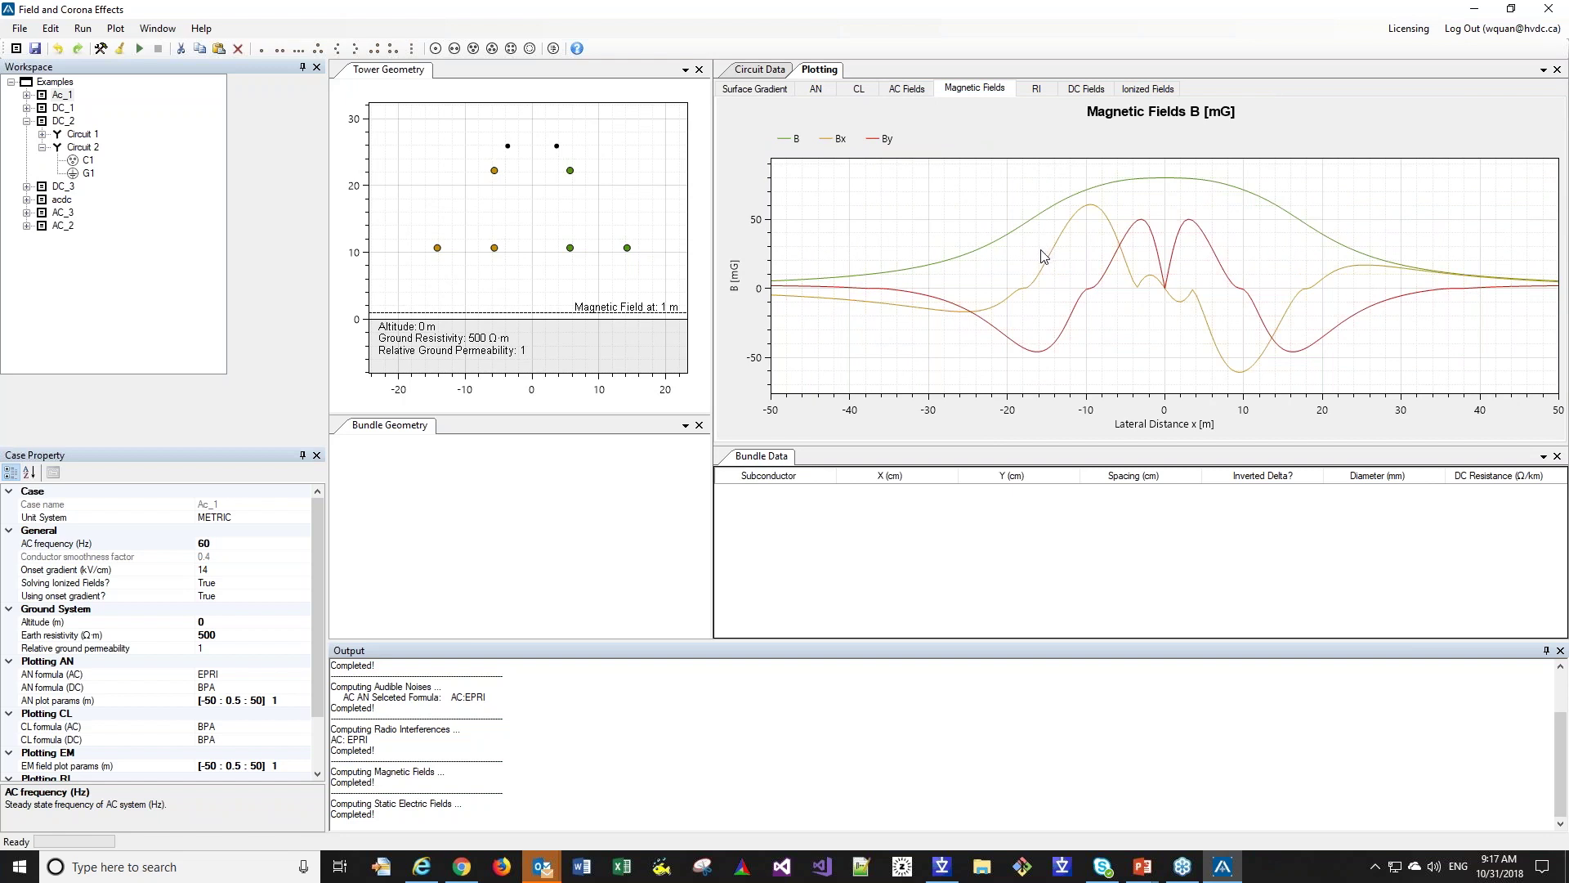
{"action": "left_click", "coordinate": [1036, 88]}
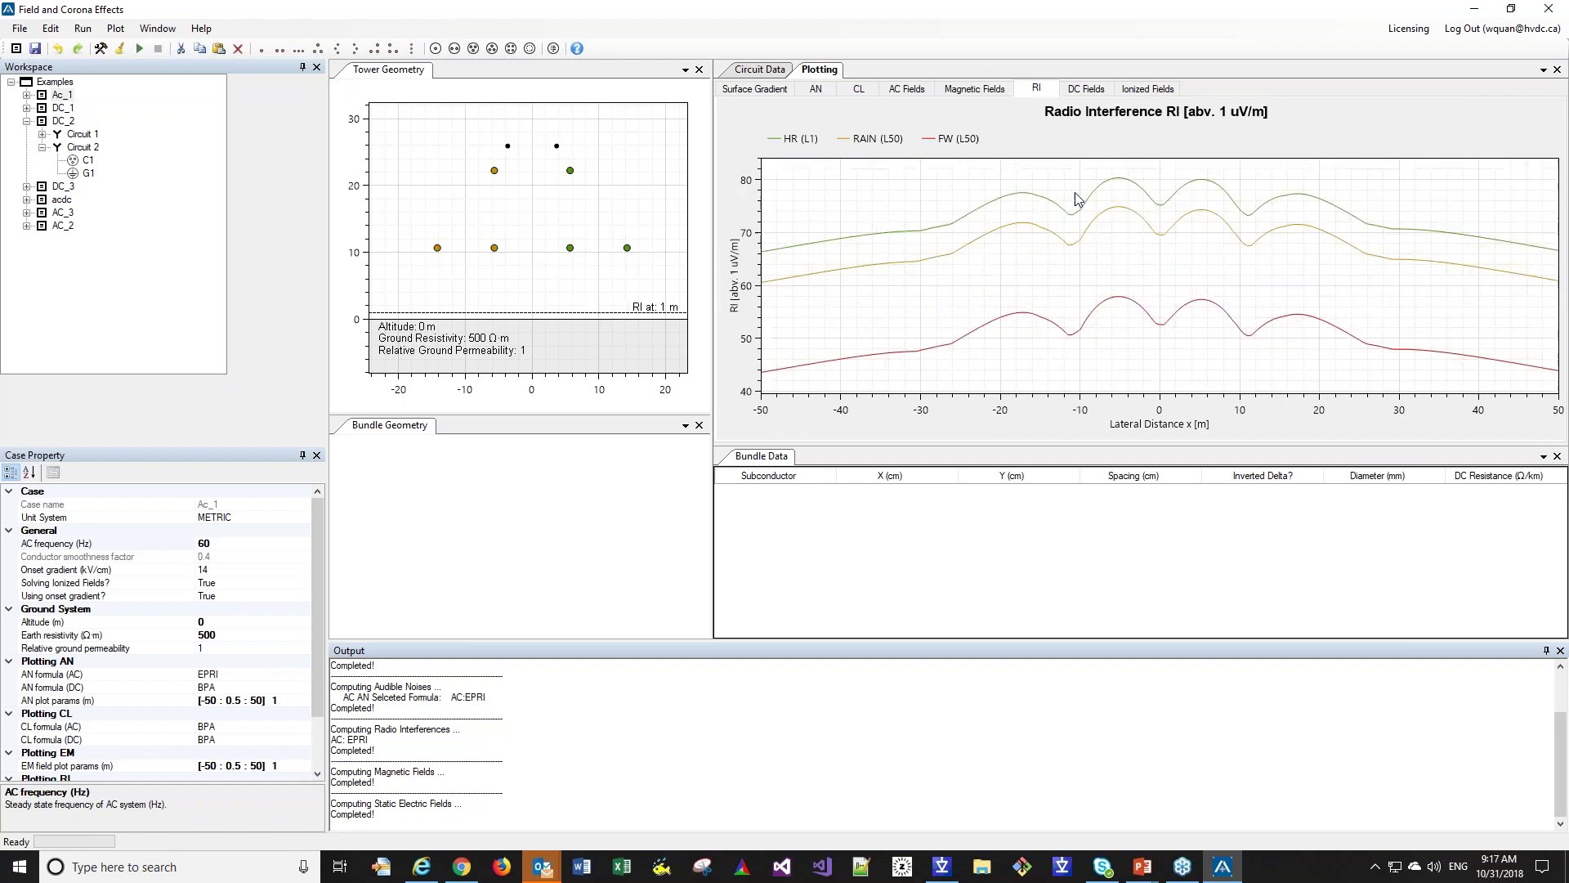
{"action": "left_click", "coordinate": [1092, 96]}
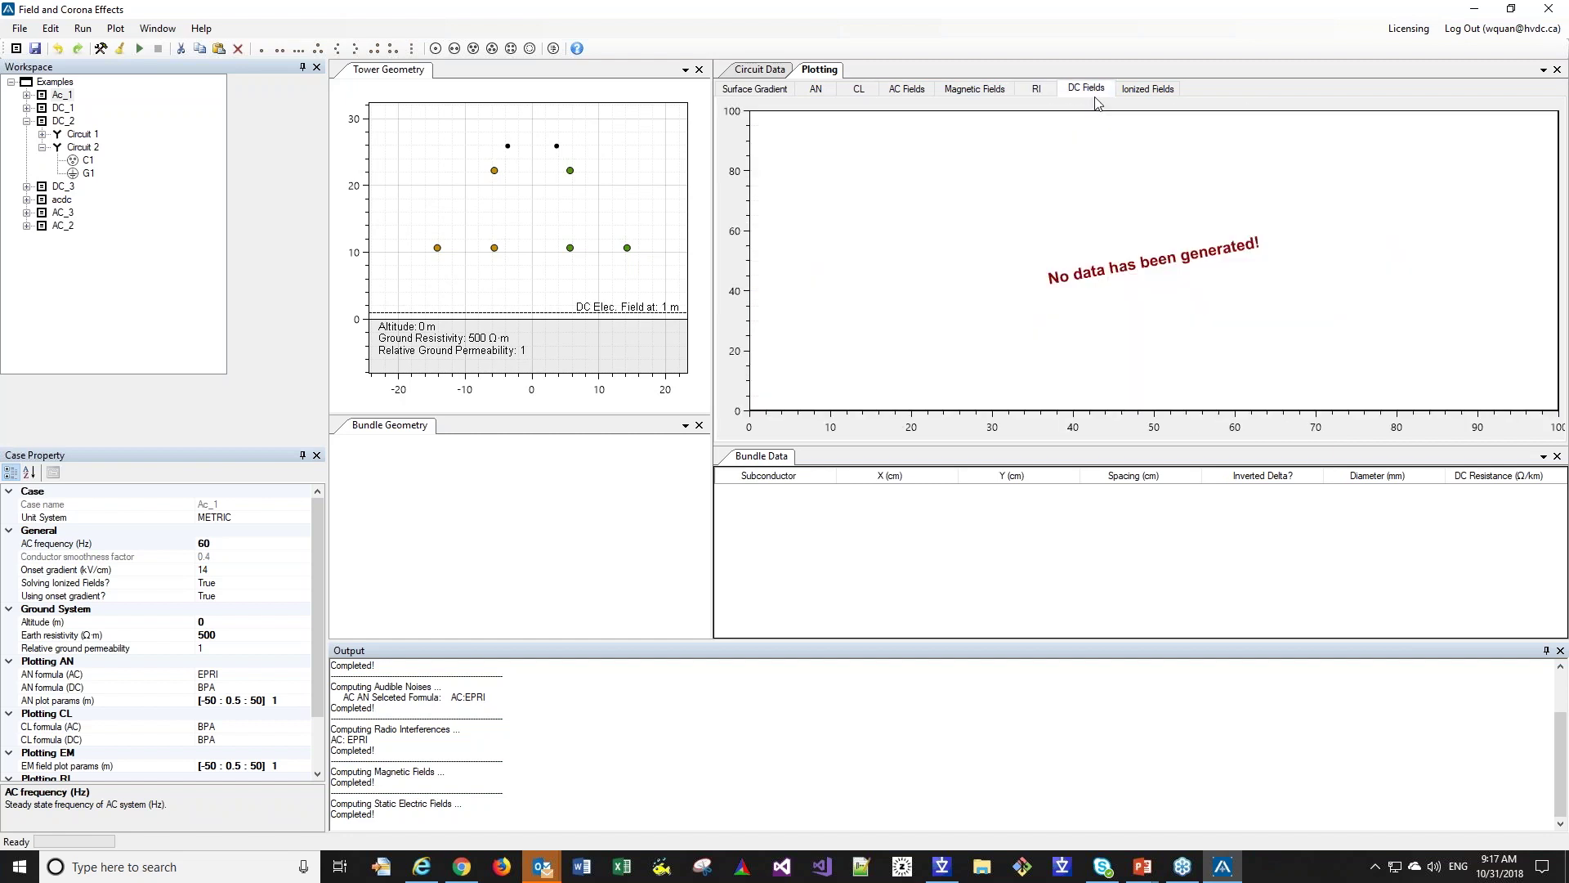
{"action": "left_click", "coordinate": [1146, 90]}
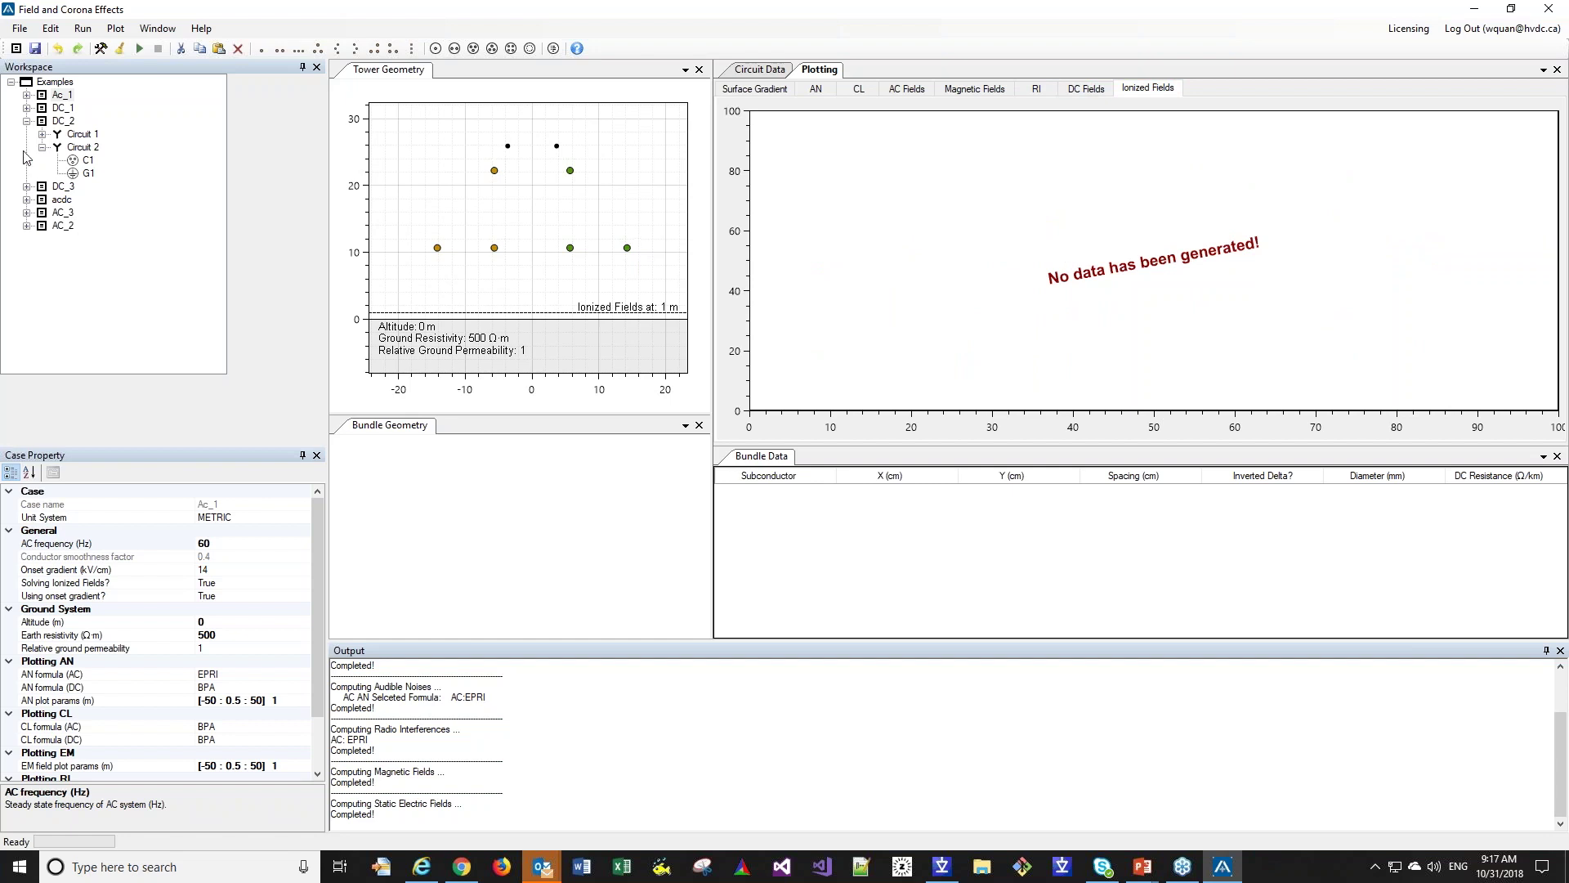
- Run case DC_2 as it is, and run it again with Solving Ionized Fields set to True
{"action": "left_click", "coordinate": [62, 121]}
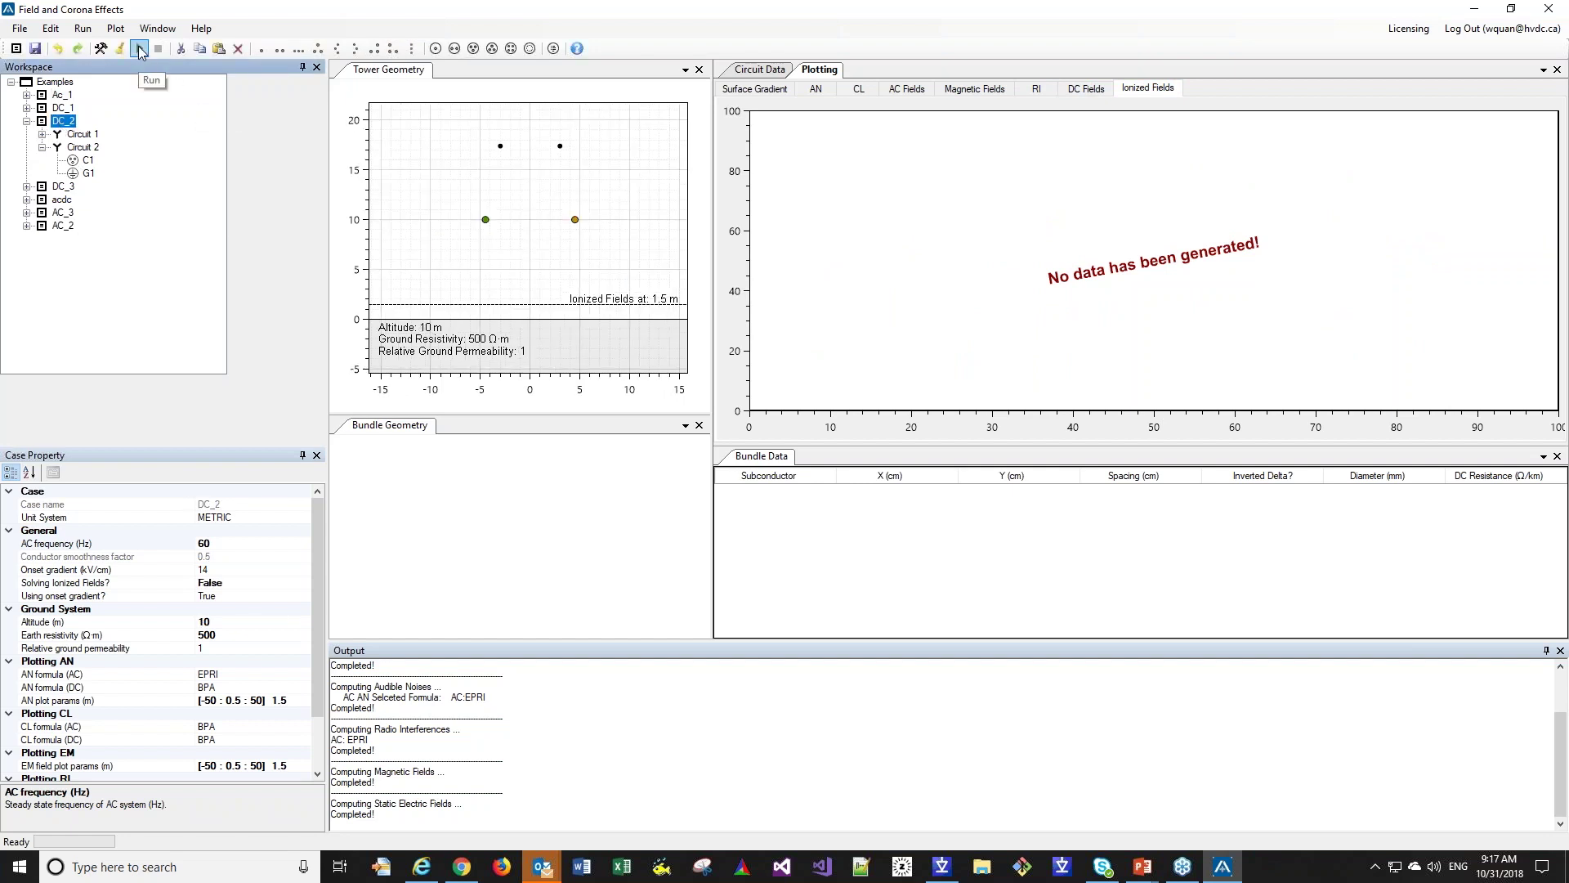
{"action": "left_click", "coordinate": [140, 50]}
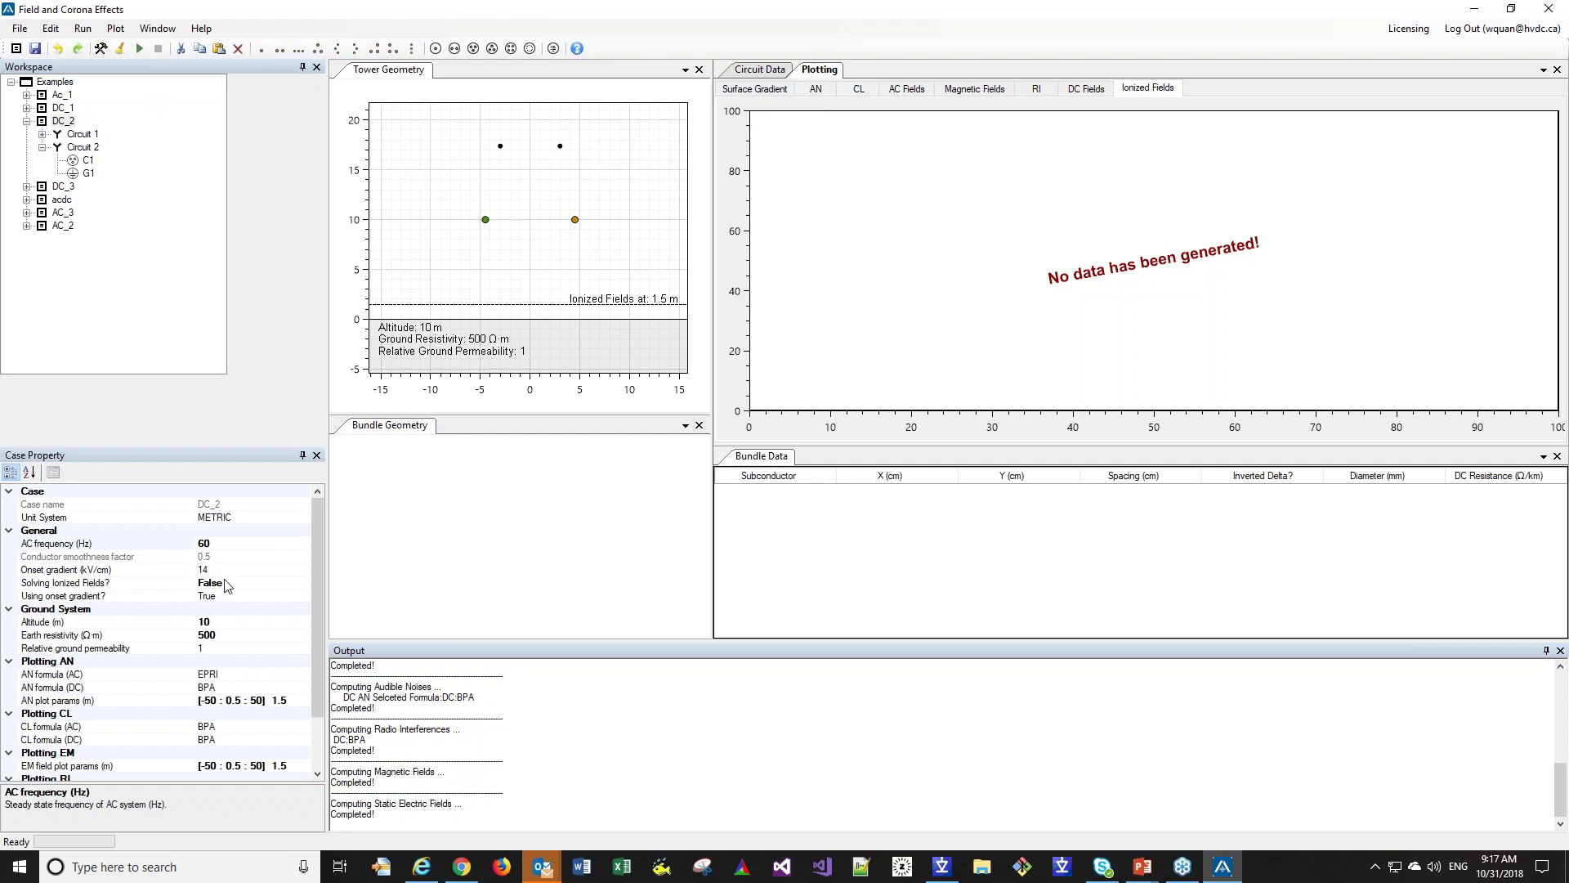
{"action": "left_click", "coordinate": [267, 584]}
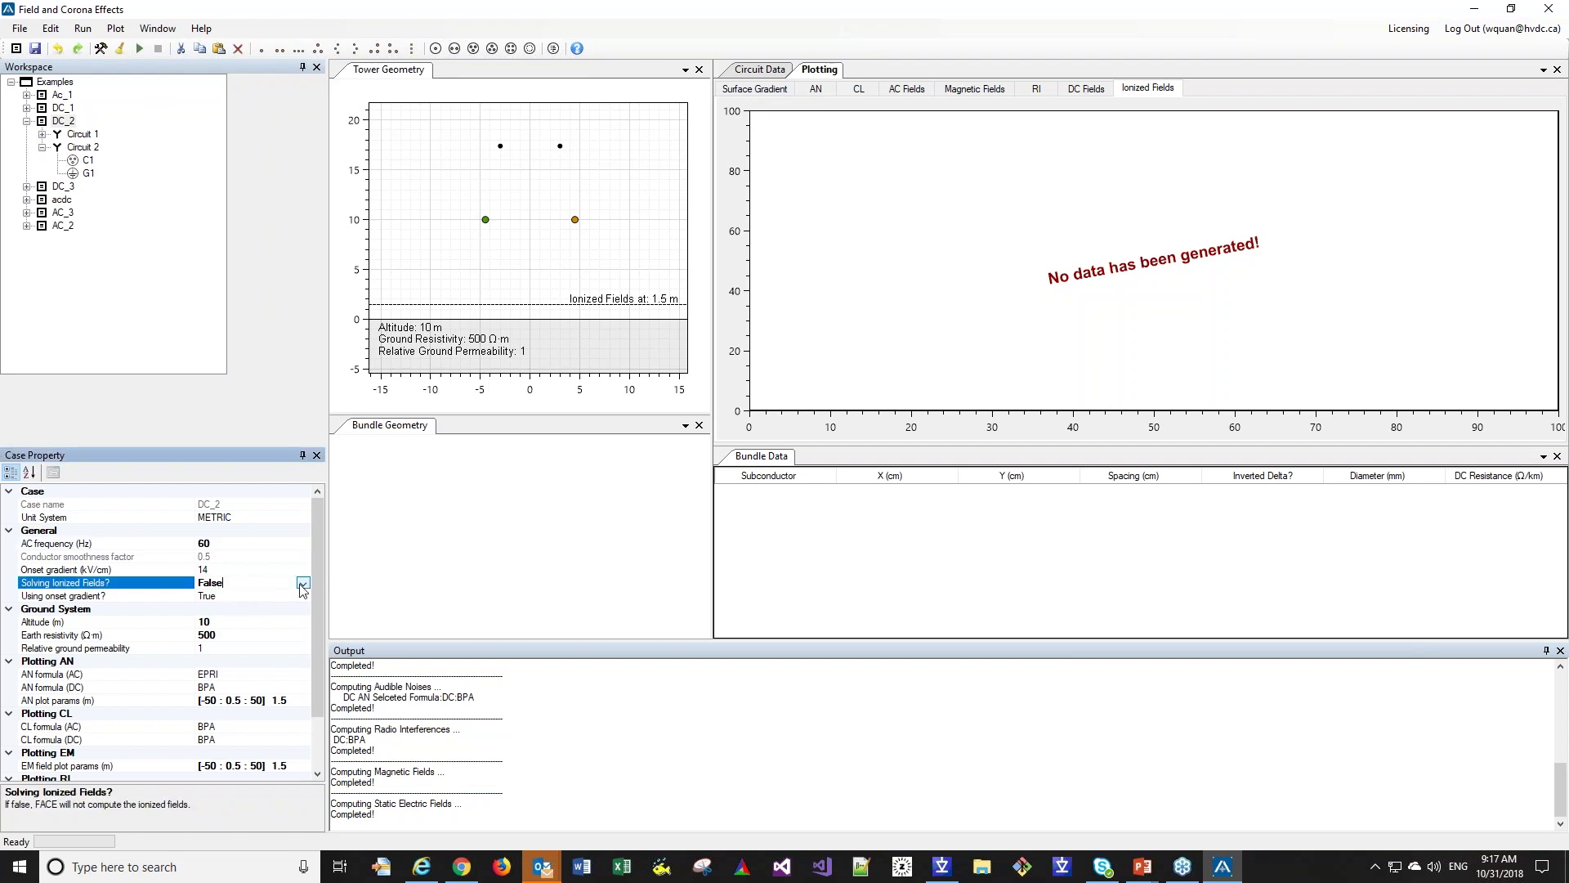
{"action": "left_click", "coordinate": [303, 583]}
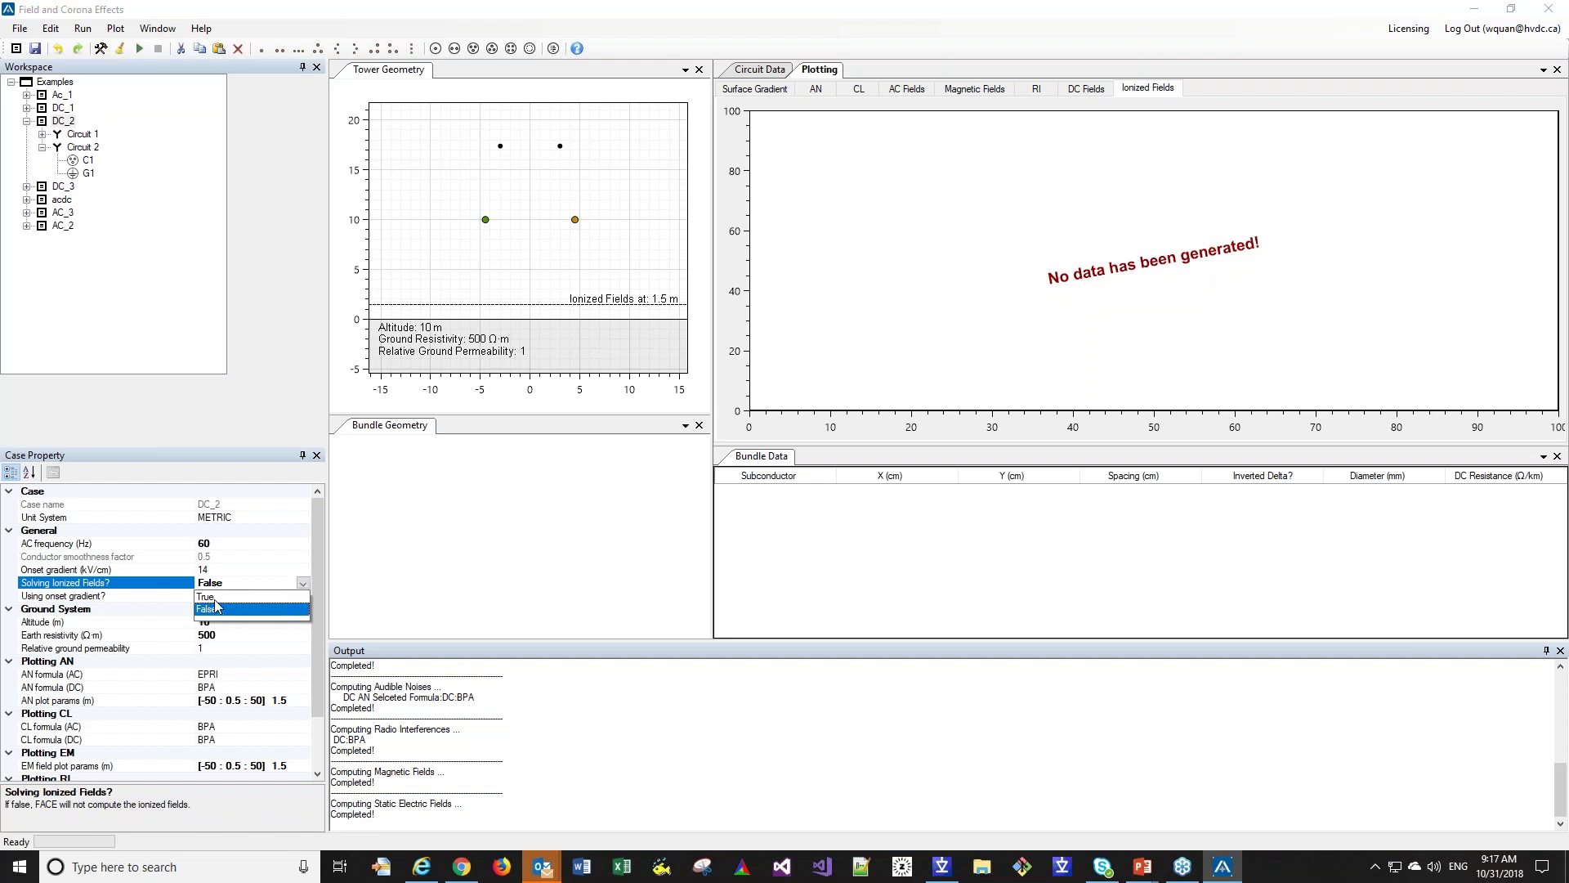
{"action": "left_click", "coordinate": [210, 597]}
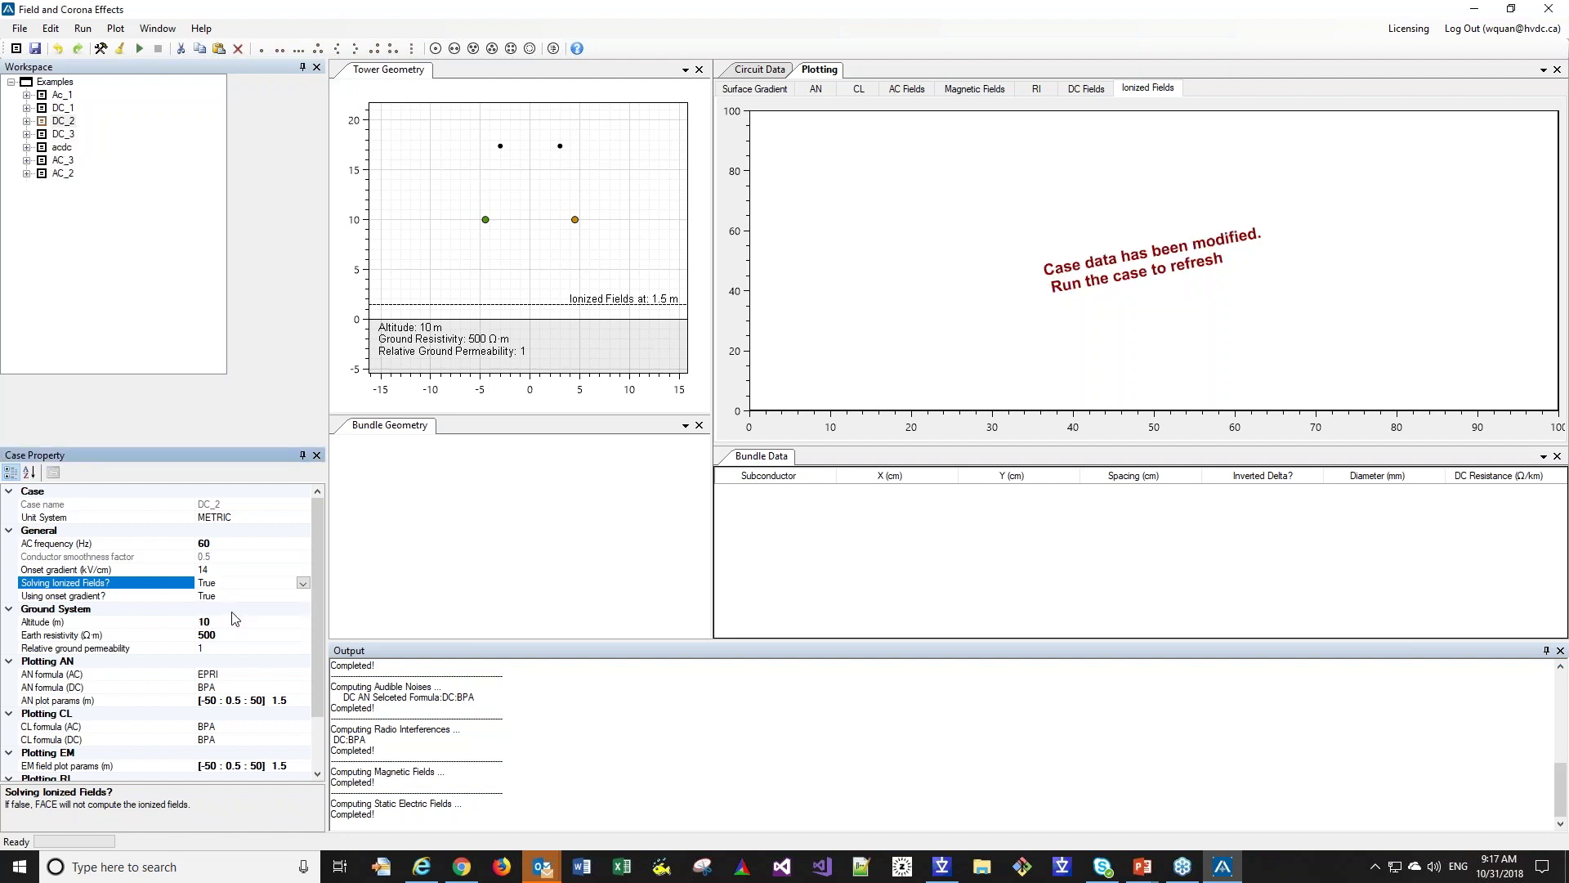
{"action": "left_click", "coordinate": [139, 49]}
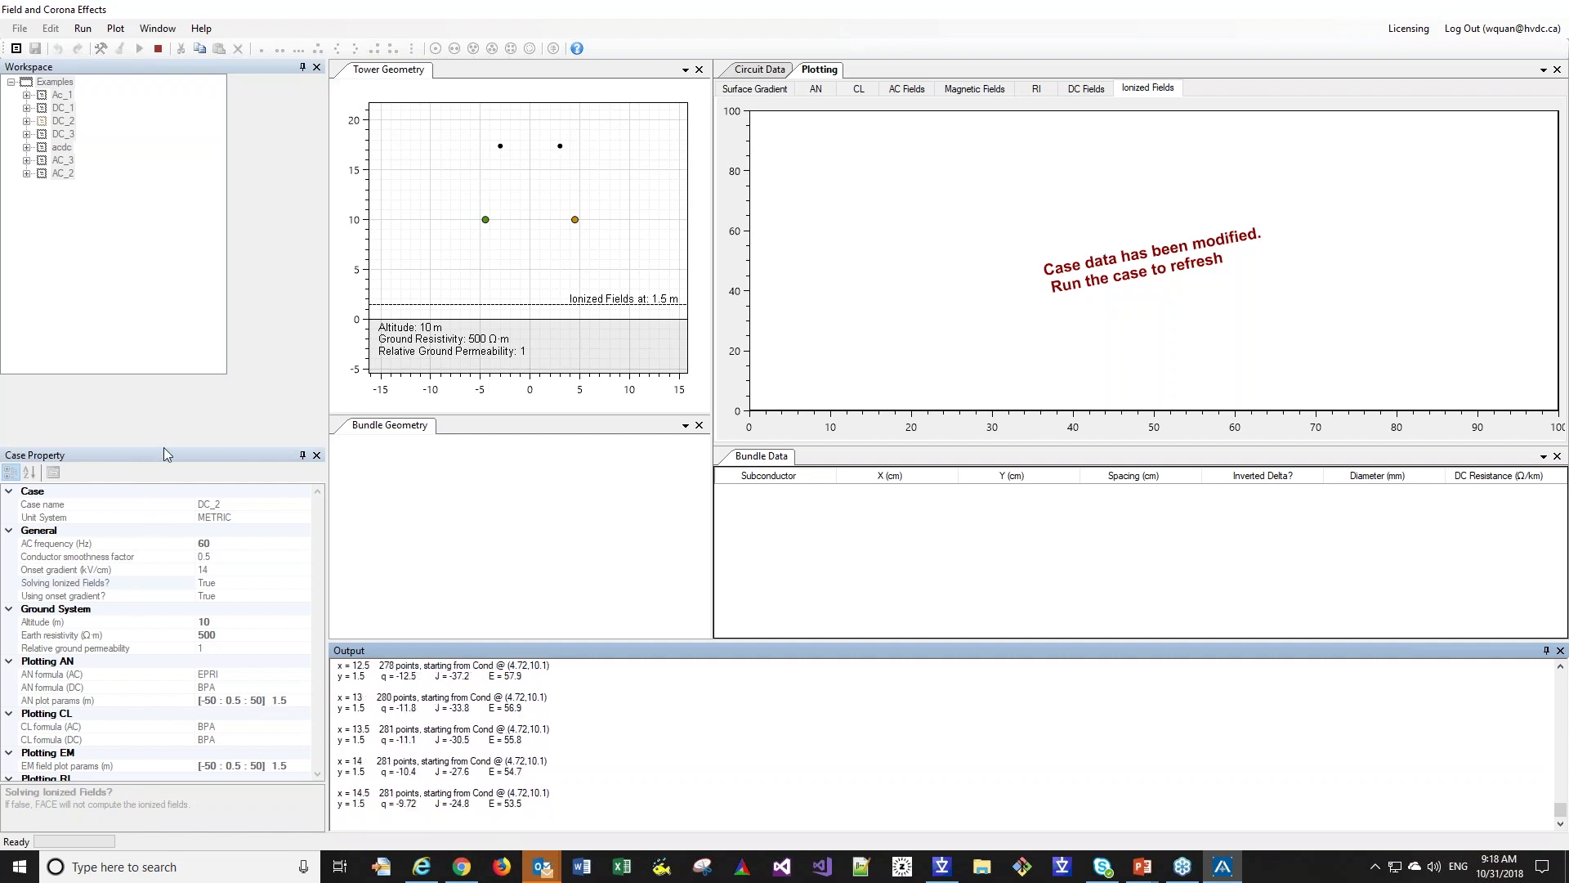
- Enlarge the Case Property pane to fit all plotting parameters and highlight the last line of the output log
{"action": "left_click_drag", "start_coordinate": [168, 442], "coordinate": [168, 286]}
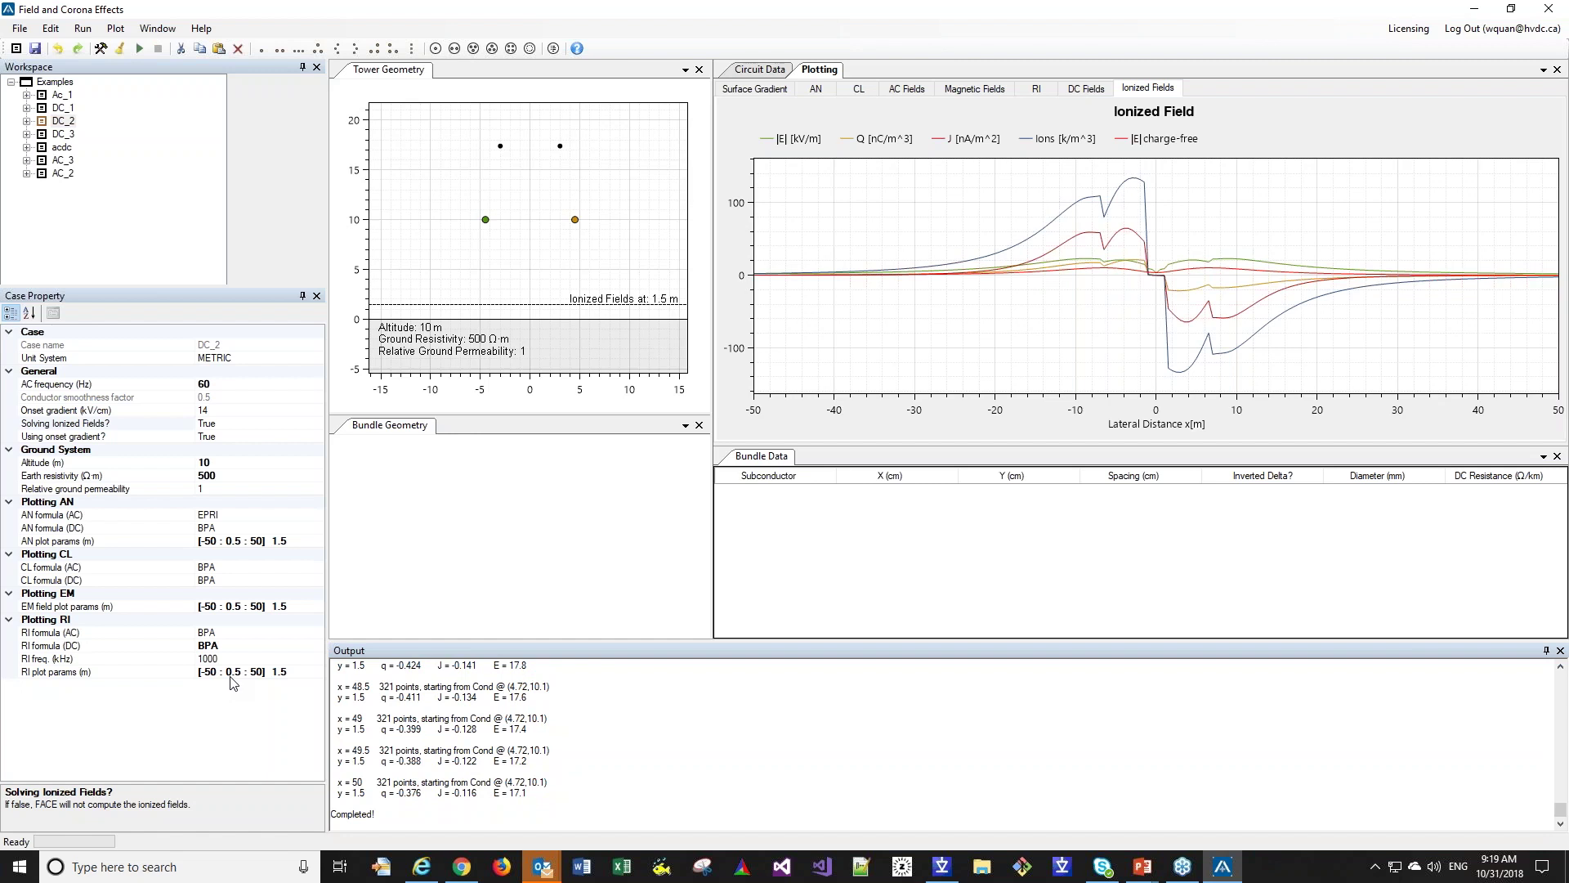
{"action": "left_click_drag", "start_coordinate": [396, 821], "coordinate": [329, 815]}
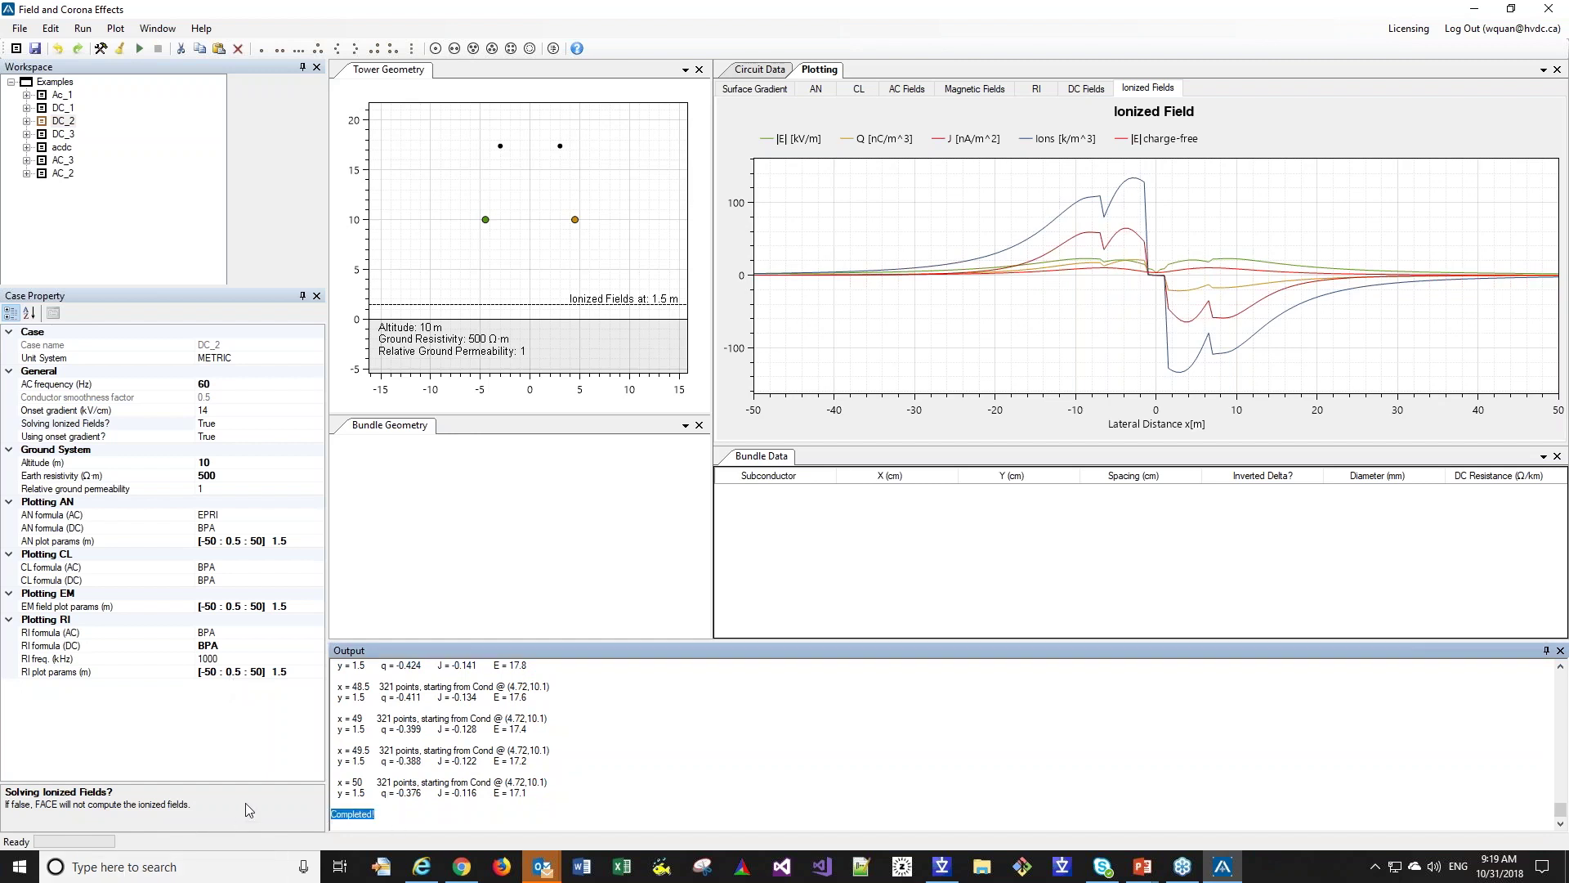
- Review DC_2's surface gradients and its audible noise, corona loss, AC field, magnetic field, radio interference, DC field and ionized field plots
{"action": "left_click", "coordinate": [762, 90]}
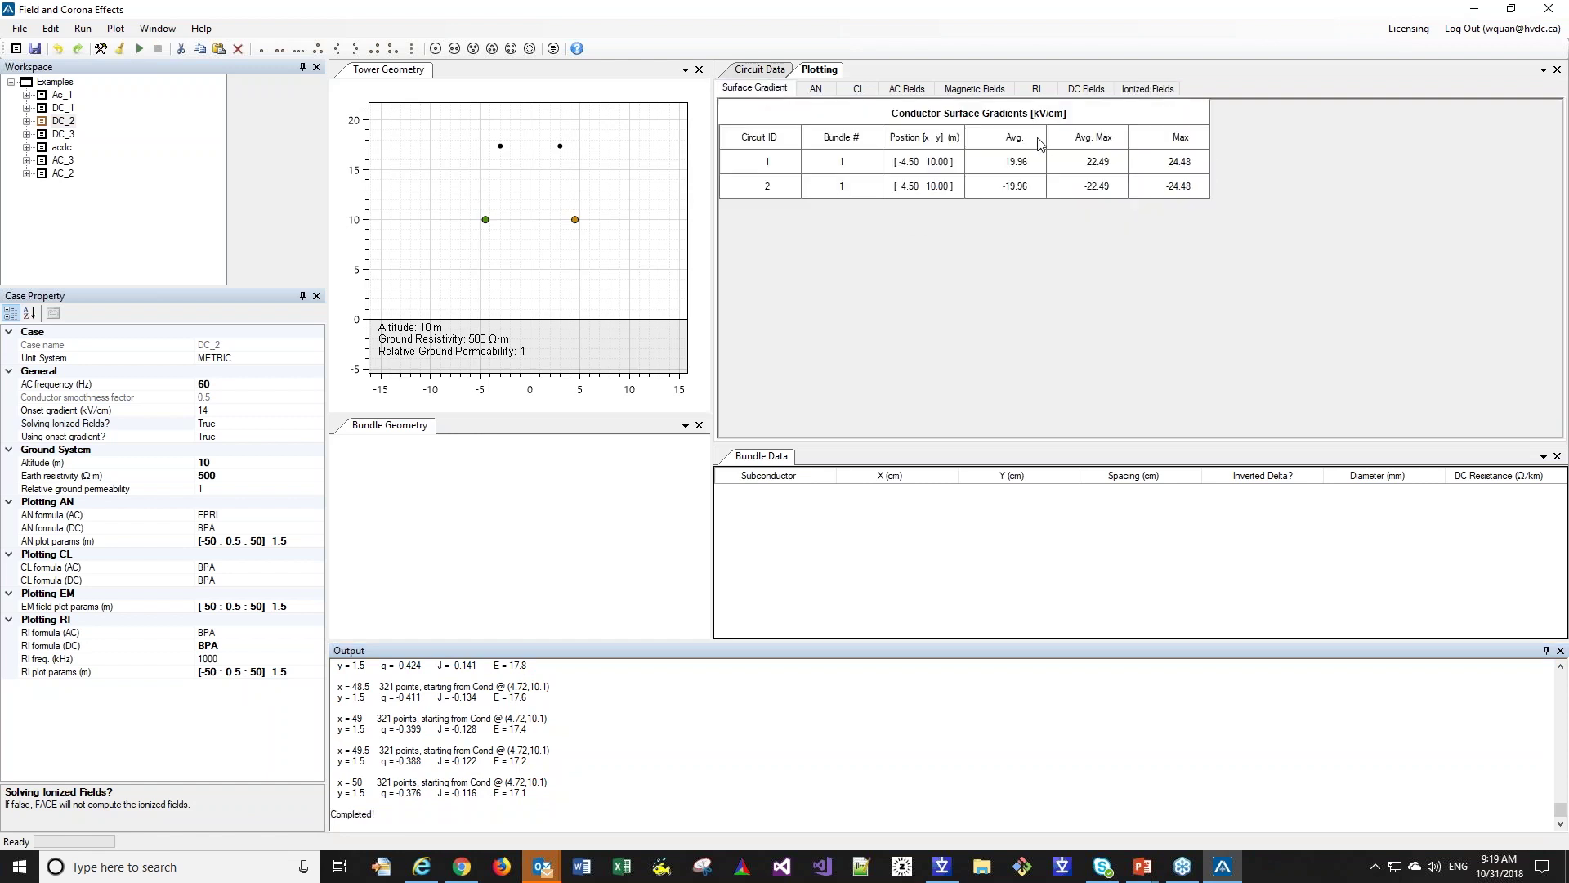
{"action": "left_click", "coordinate": [816, 90]}
{"action": "left_click", "coordinate": [860, 91]}
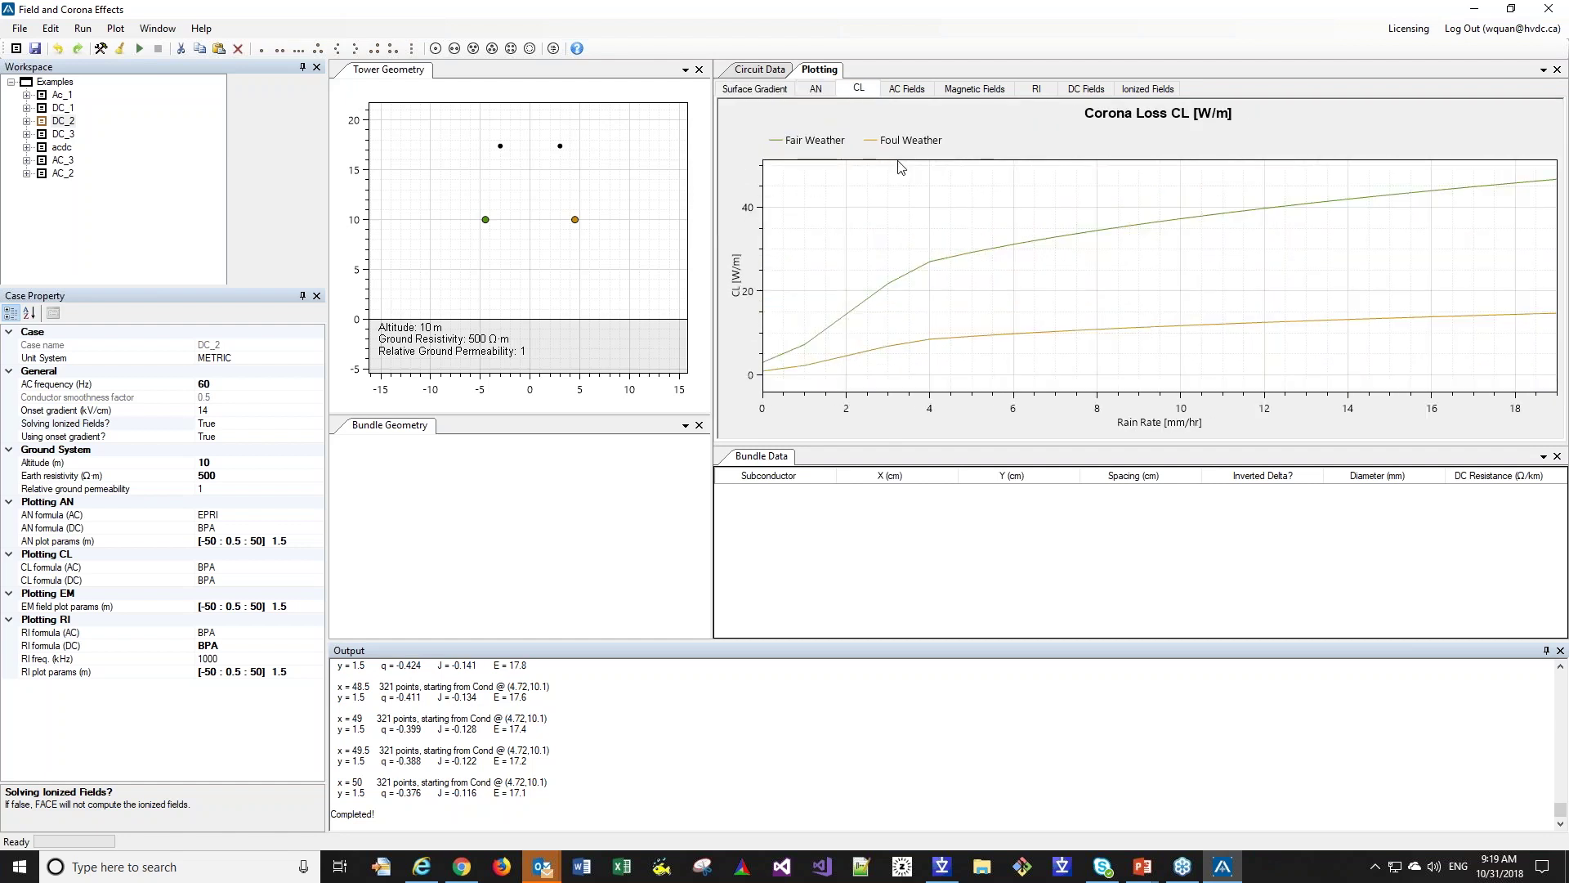
{"action": "left_click", "coordinate": [917, 91]}
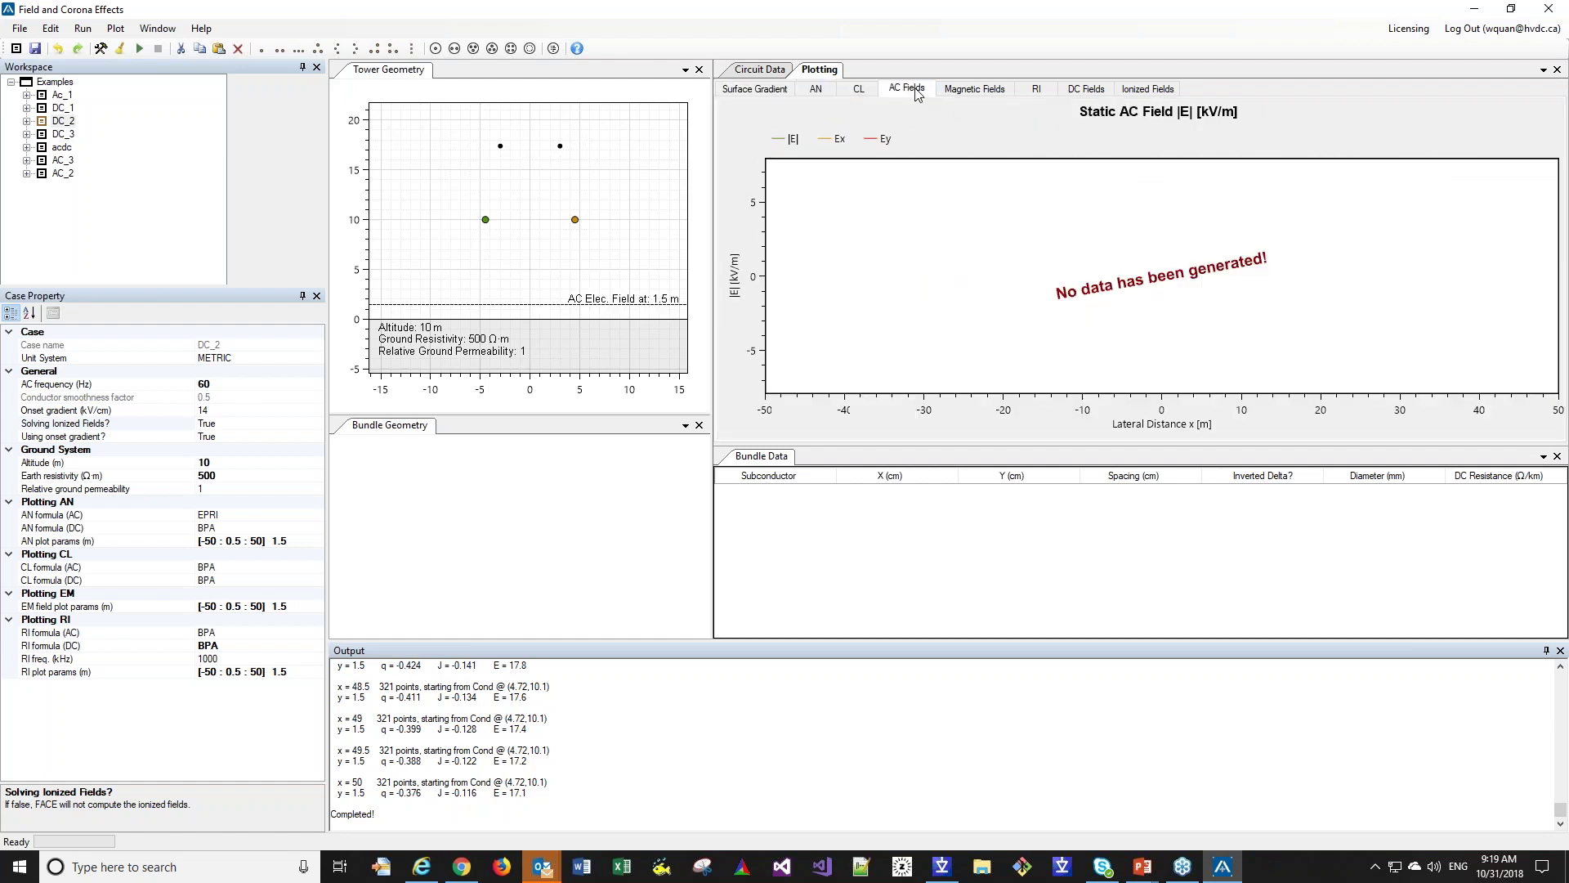
{"action": "left_click", "coordinate": [978, 92]}
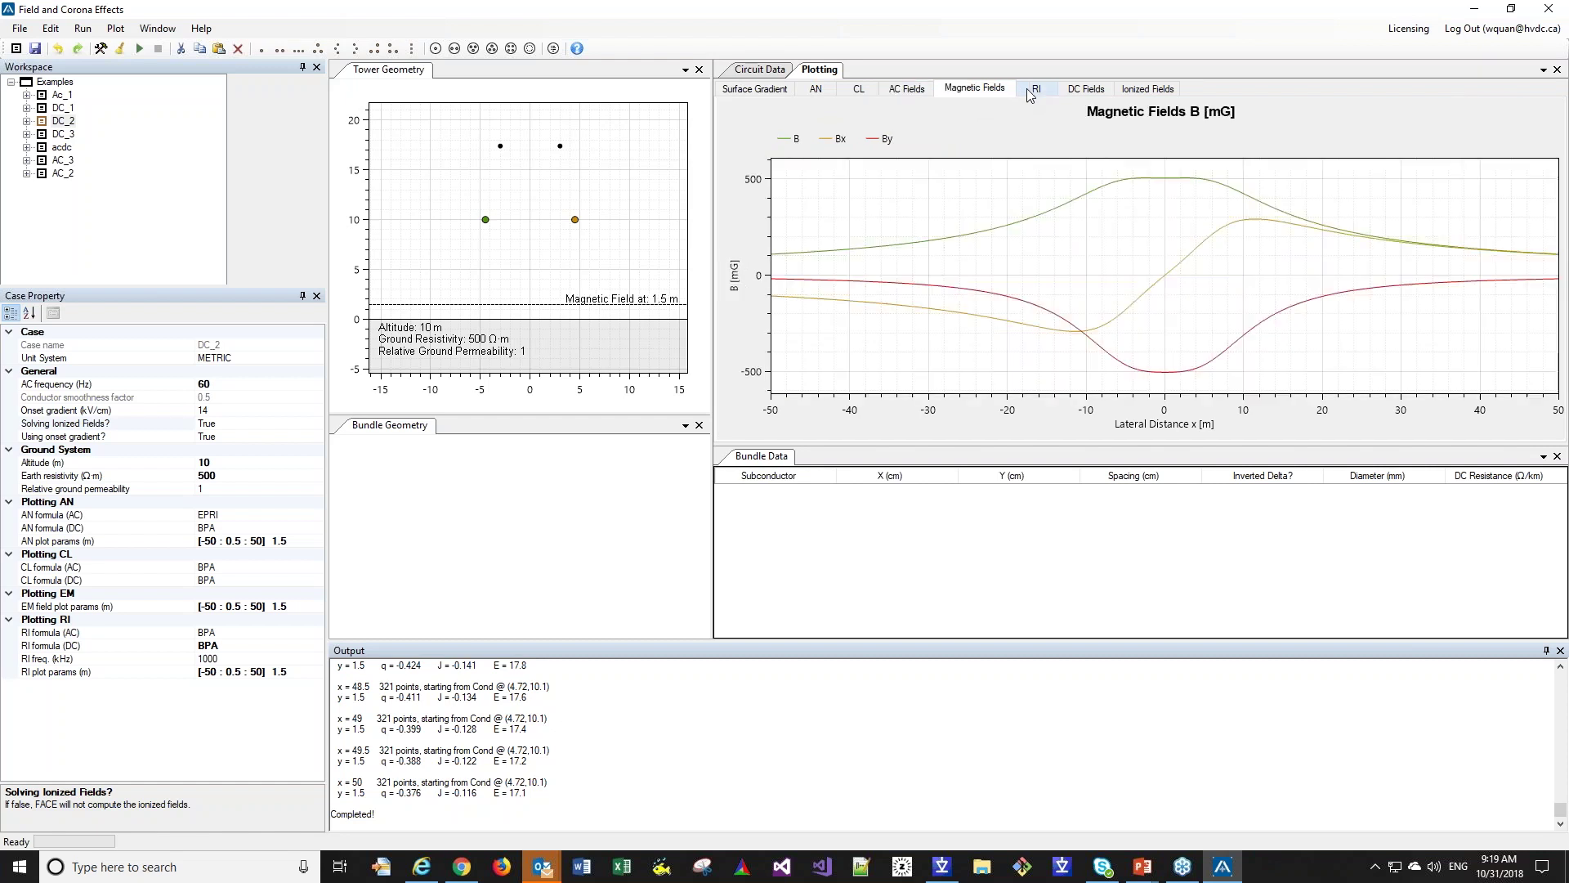
{"action": "left_click", "coordinate": [1036, 89]}
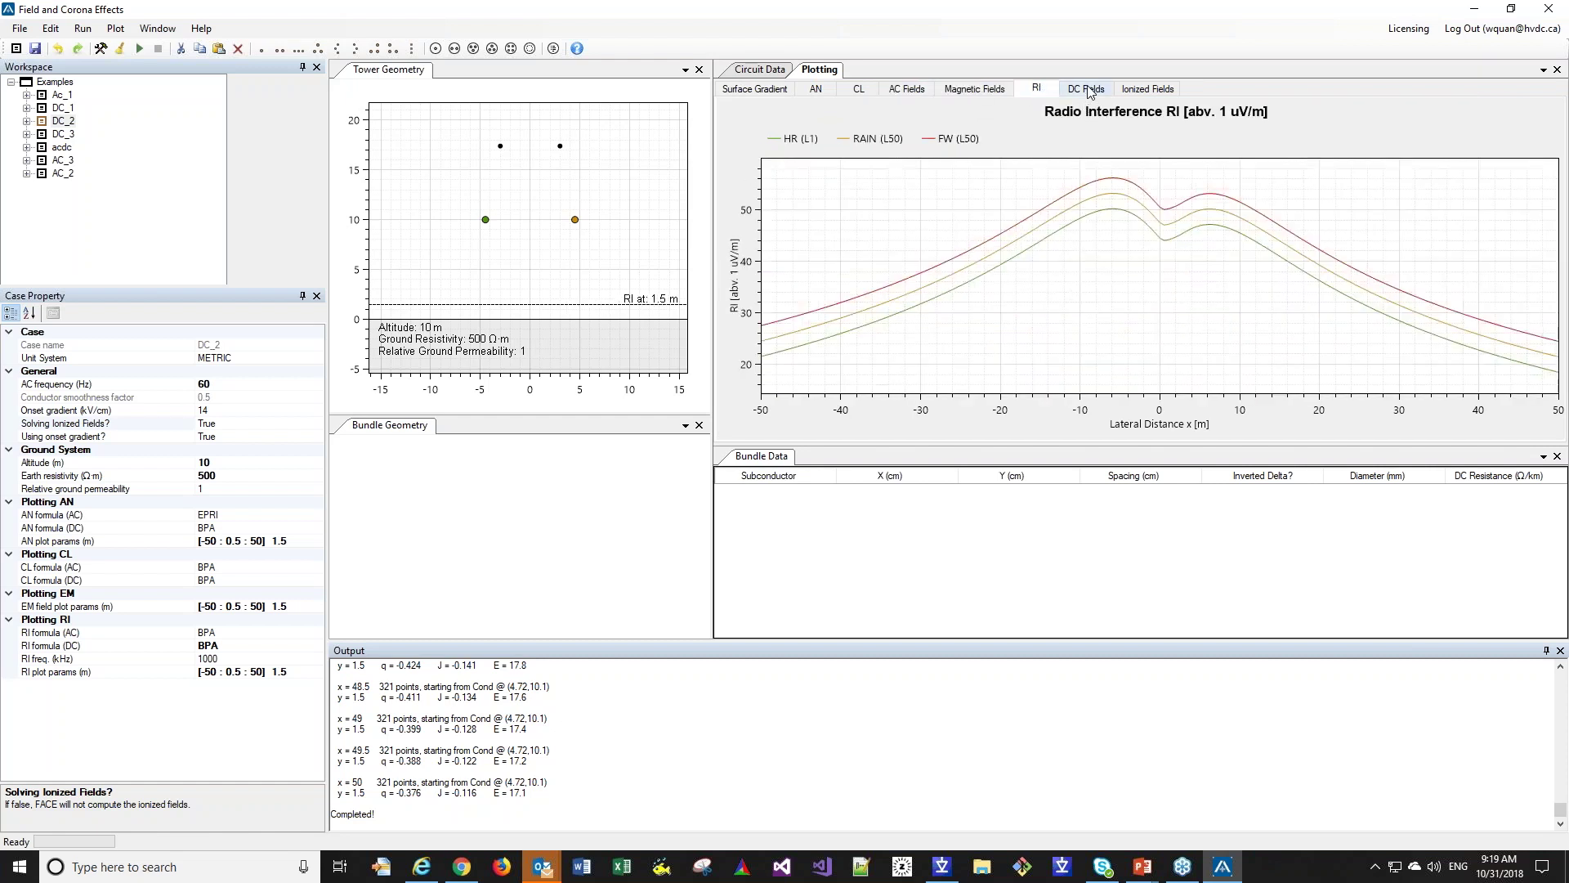
{"action": "left_click", "coordinate": [227, 425]}
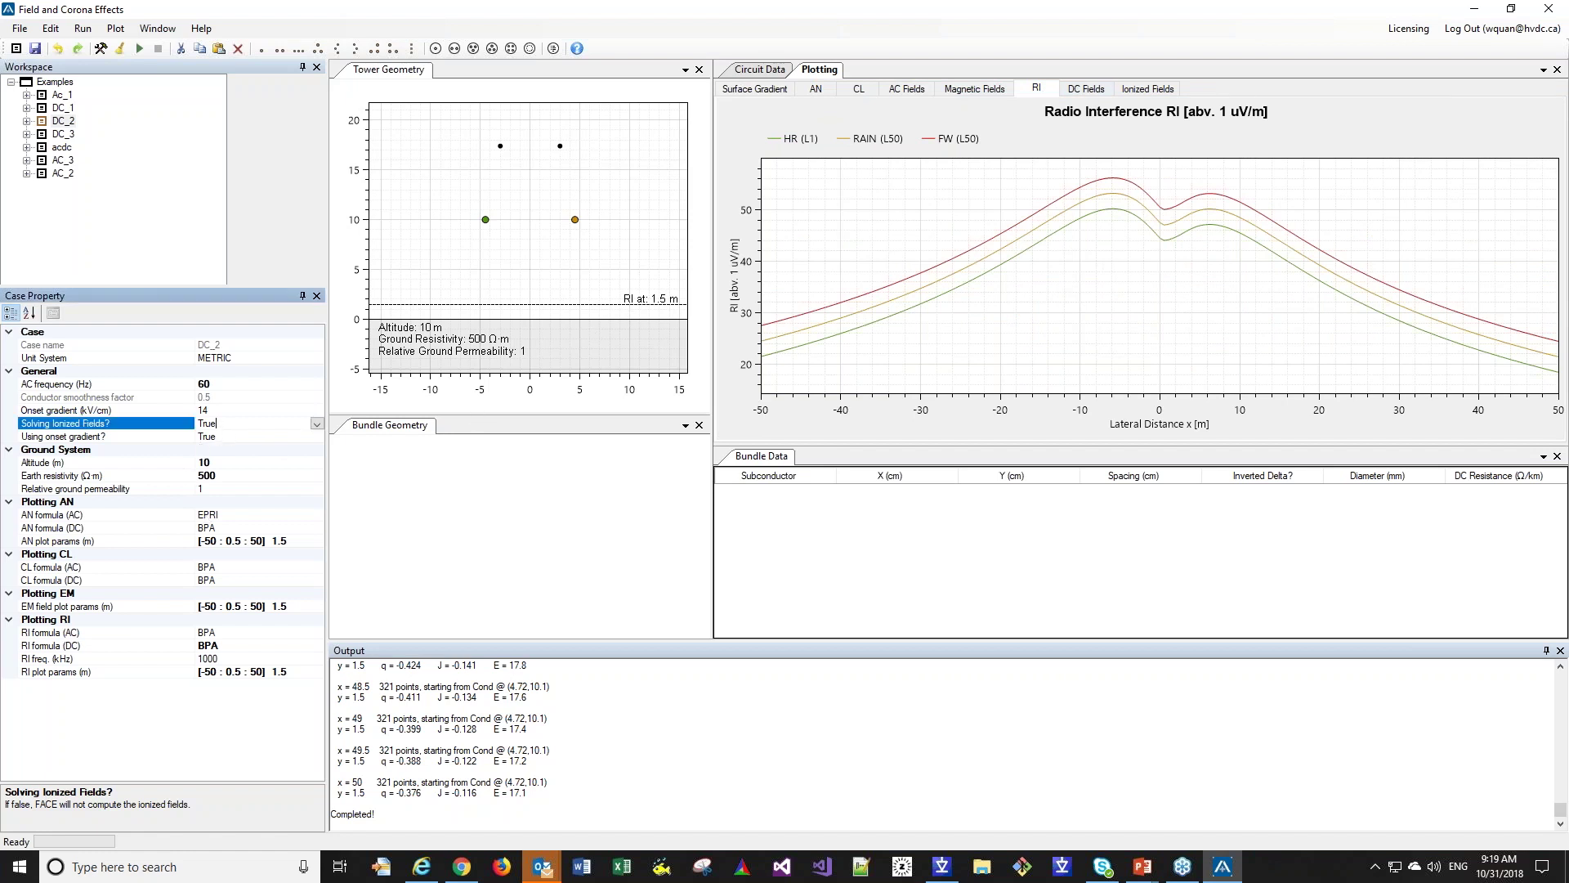
{"action": "left_click", "coordinate": [1086, 88]}
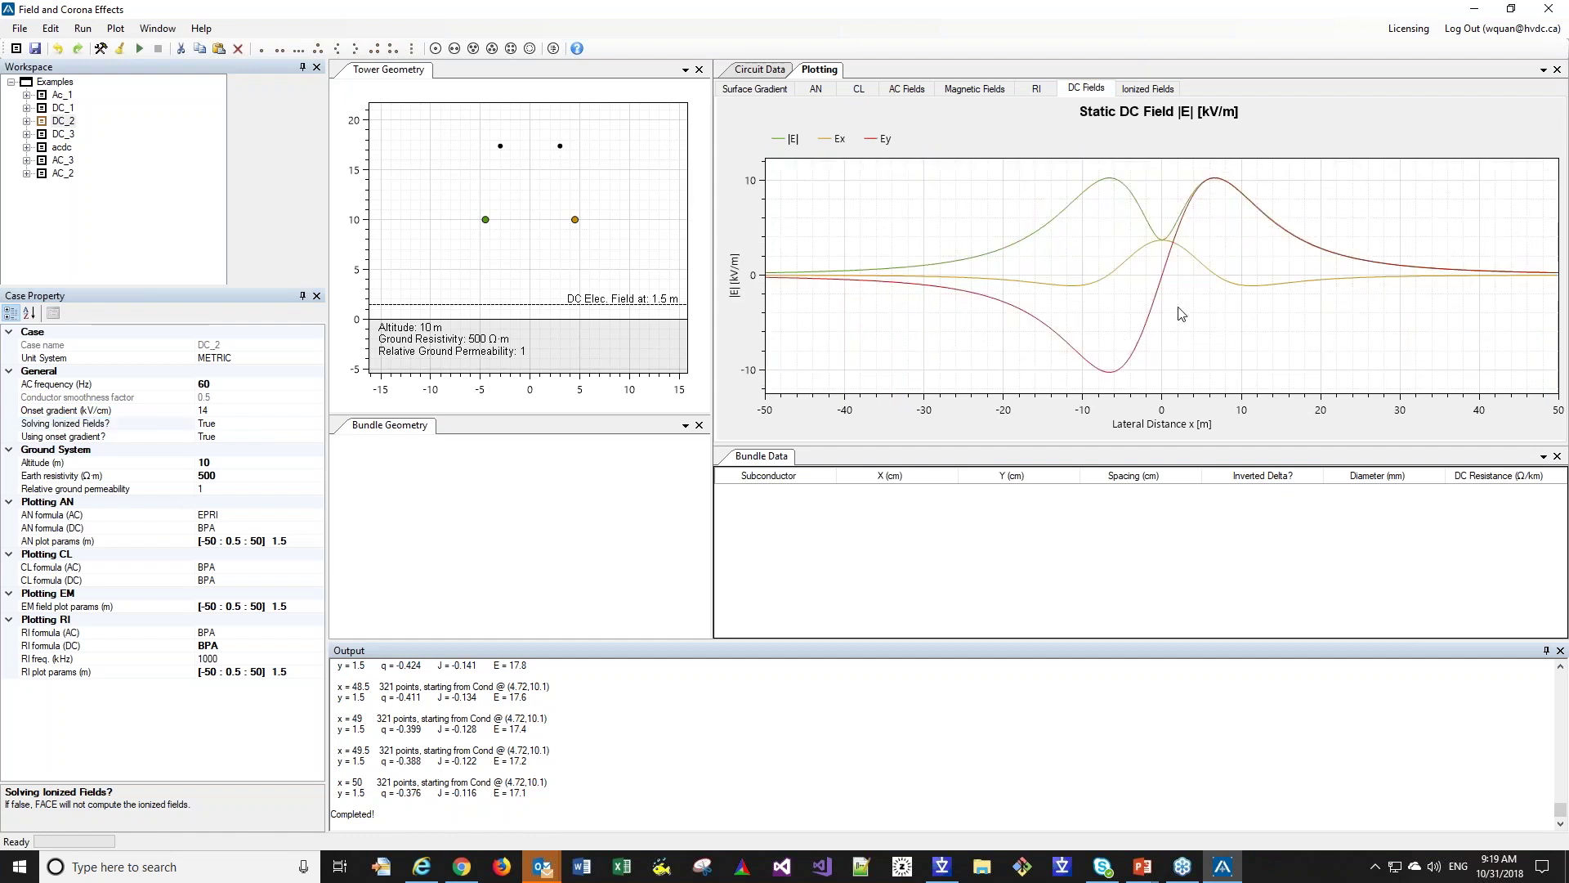
{"action": "left_click", "coordinate": [1147, 89]}
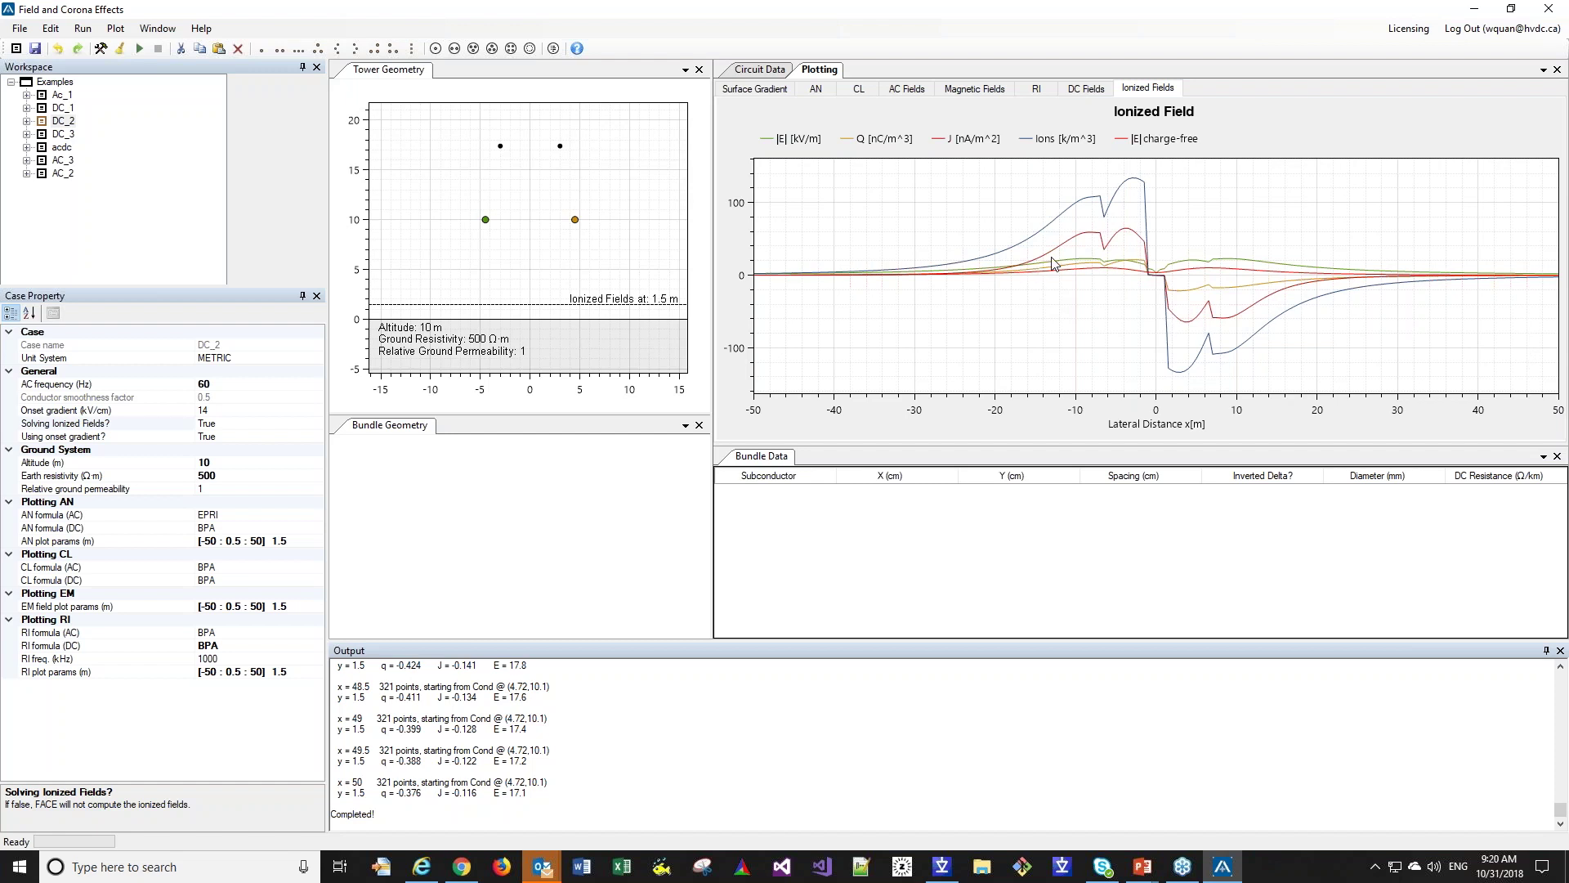
- Magnify and pan the ionized field curves for a closer look, and reset the plot to its full range
{"action": "scroll", "coordinate": [1066, 273], "scroll_direction": "up", "scroll_amount": 1}
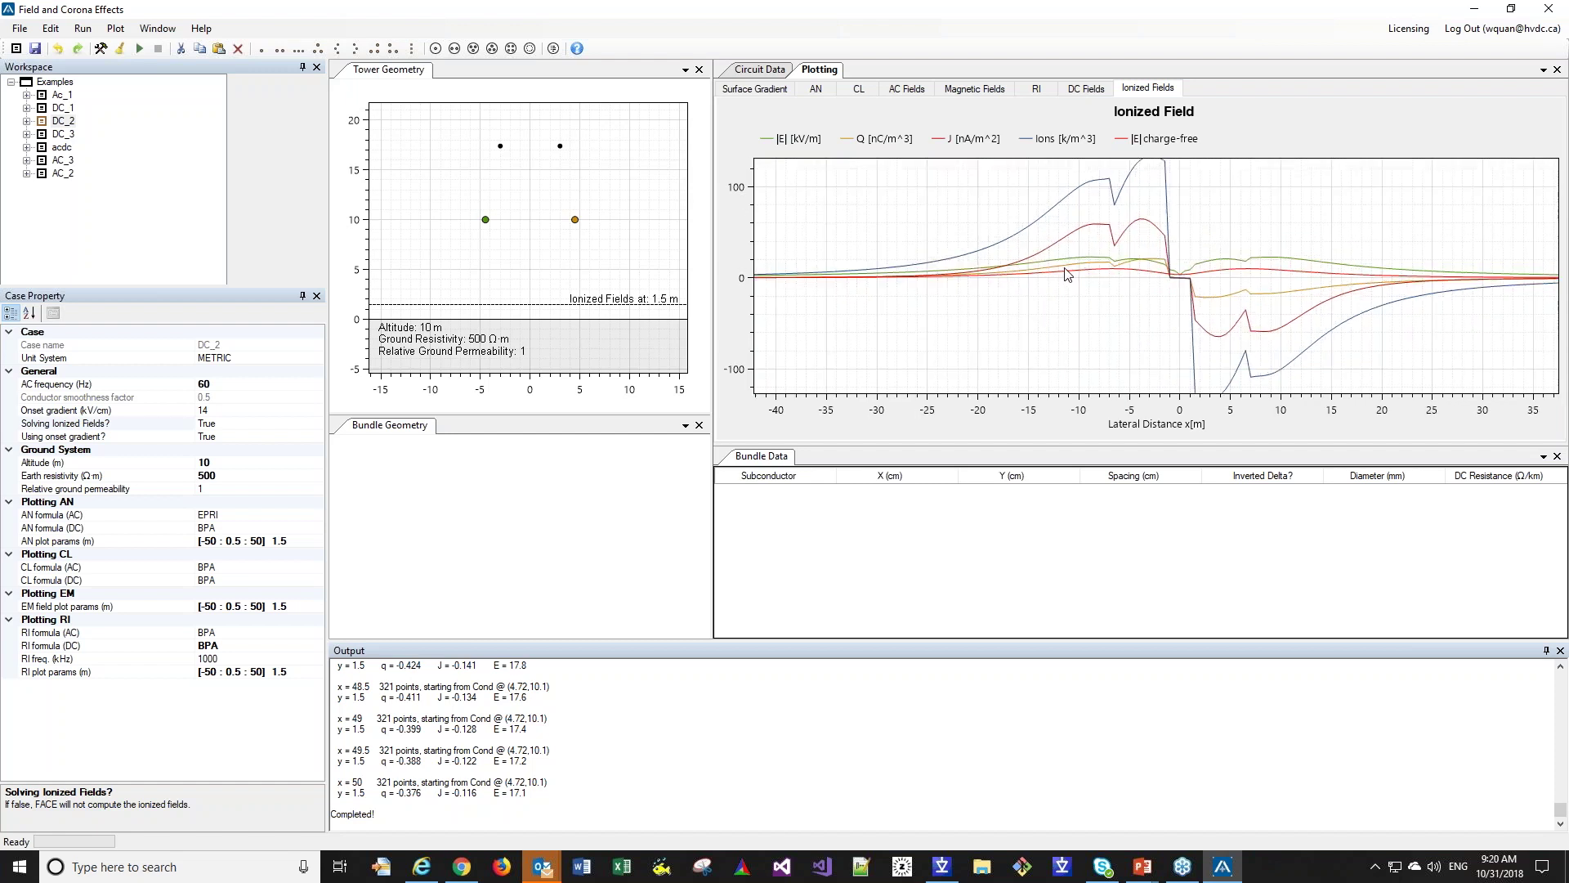
{"action": "scroll", "coordinate": [1067, 273], "scroll_direction": "up", "scroll_amount": 2}
{"action": "left_click_drag", "start_coordinate": [1052, 204], "coordinate": [961, 210]}
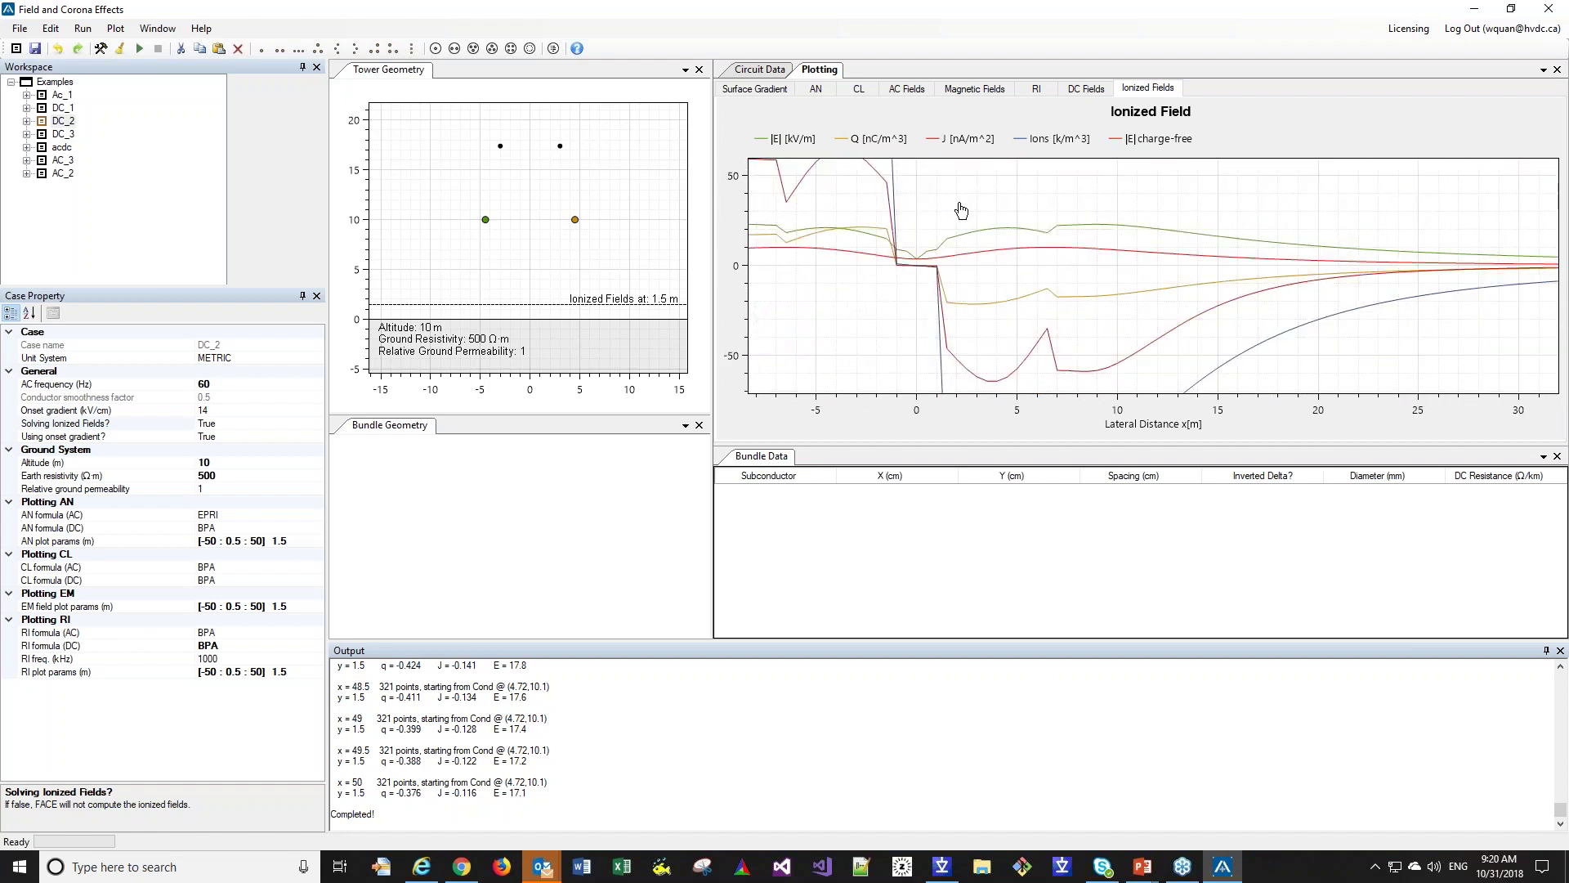
{"action": "scroll", "coordinate": [1038, 265], "scroll_direction": "up", "scroll_amount": 3}
{"action": "right_click", "coordinate": [1044, 242]}
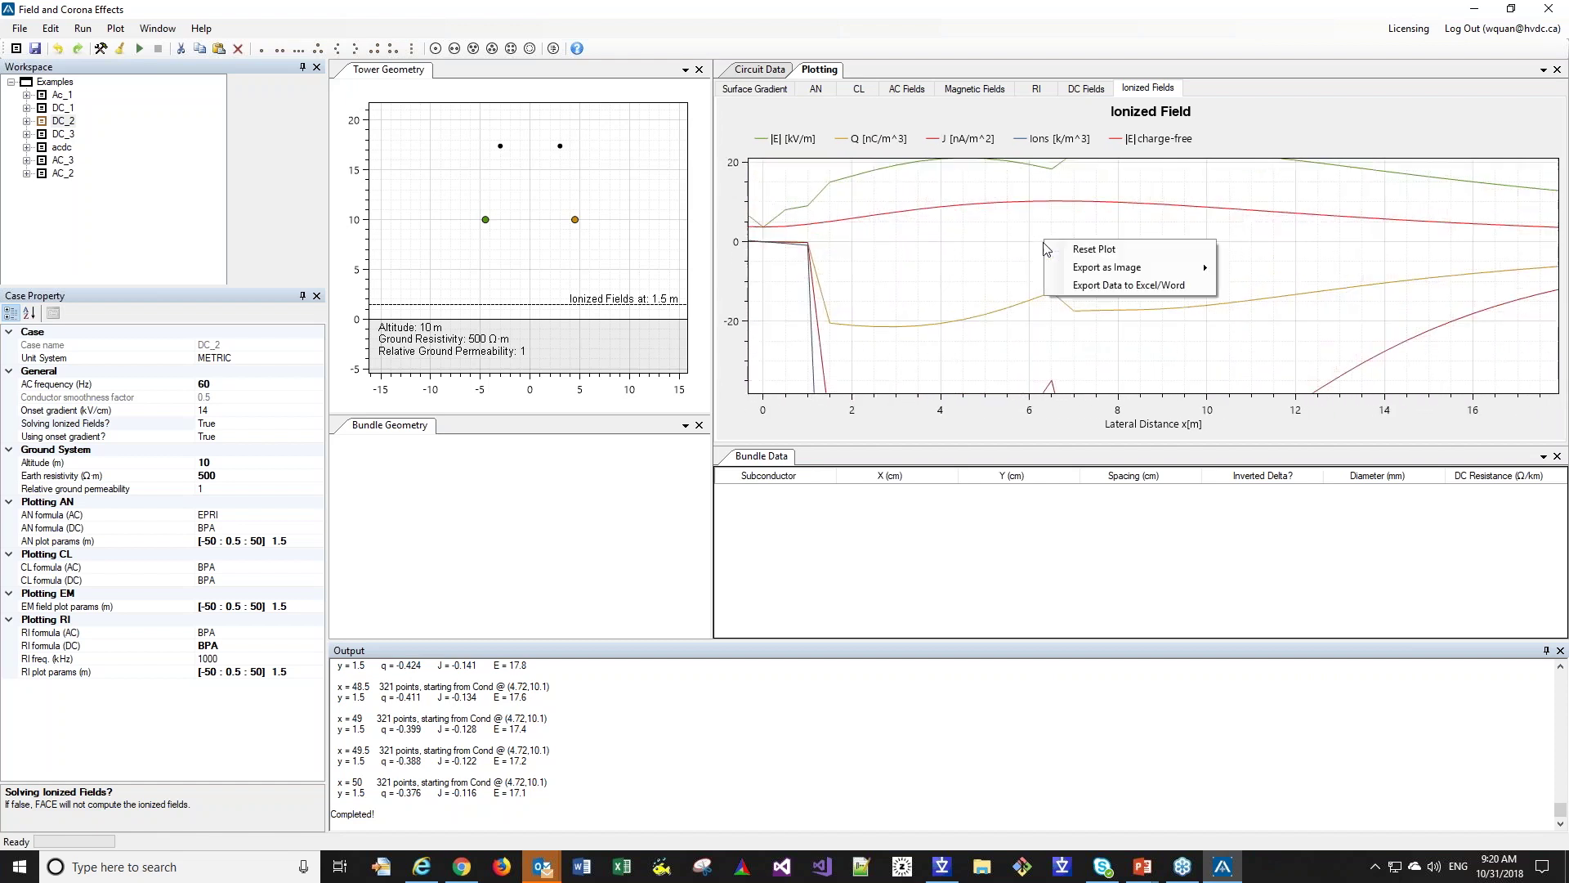
{"action": "left_click", "coordinate": [1132, 250]}
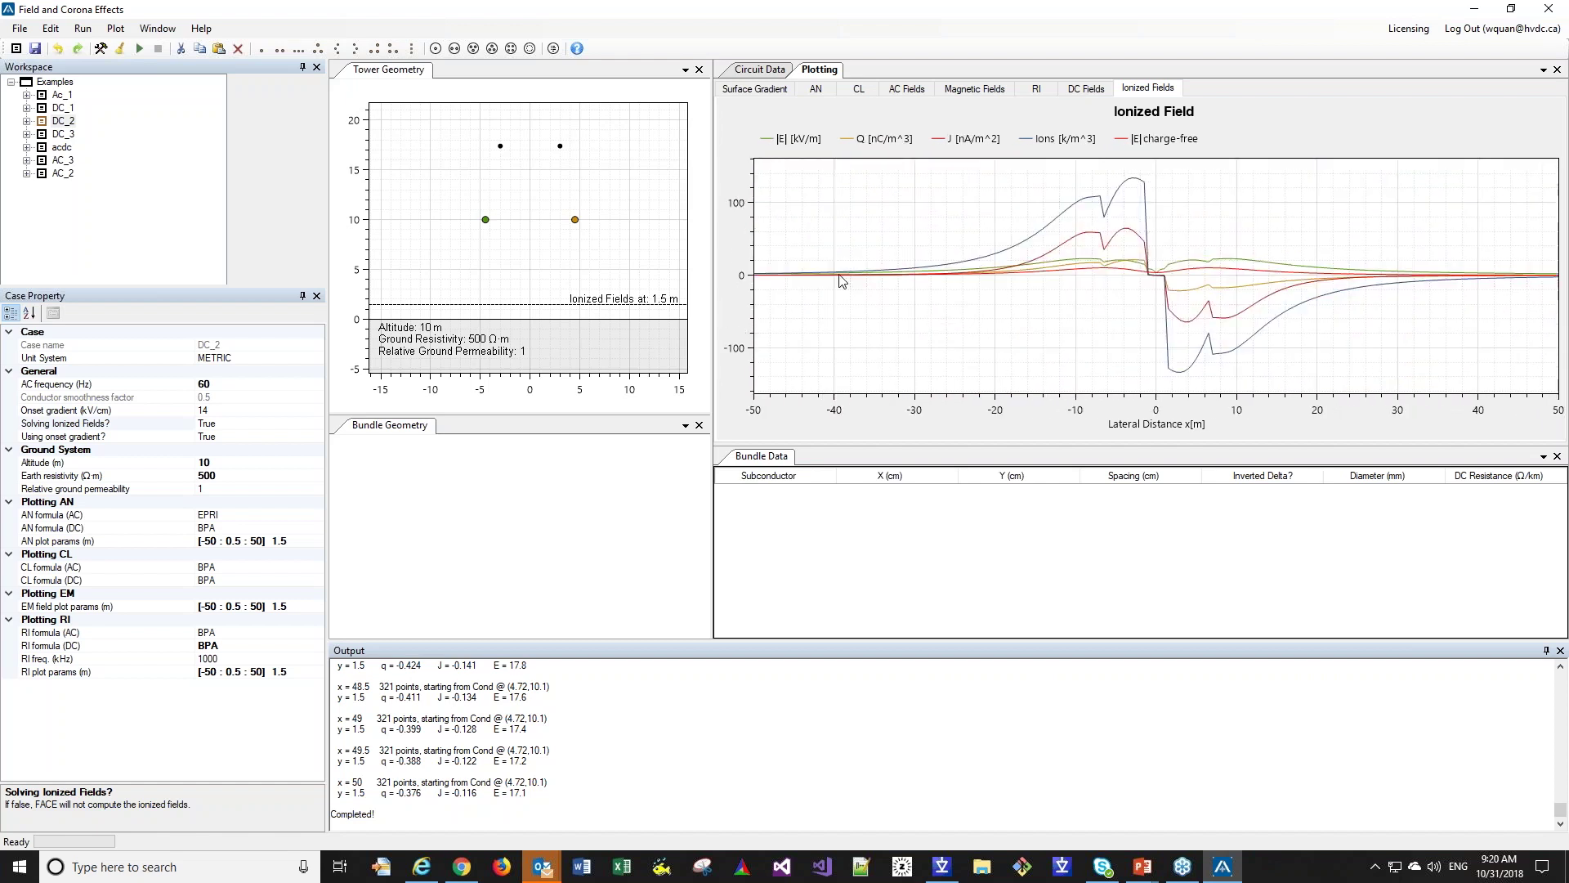
- Hide the |E|, Q, J and Ions curves in the ionized field plot, keeping only the |E| charge-free curve
{"action": "left_click", "coordinate": [772, 142]}
{"action": "left_click", "coordinate": [870, 140]}
{"action": "left_click", "coordinate": [961, 140]}
{"action": "left_click", "coordinate": [1046, 143]}
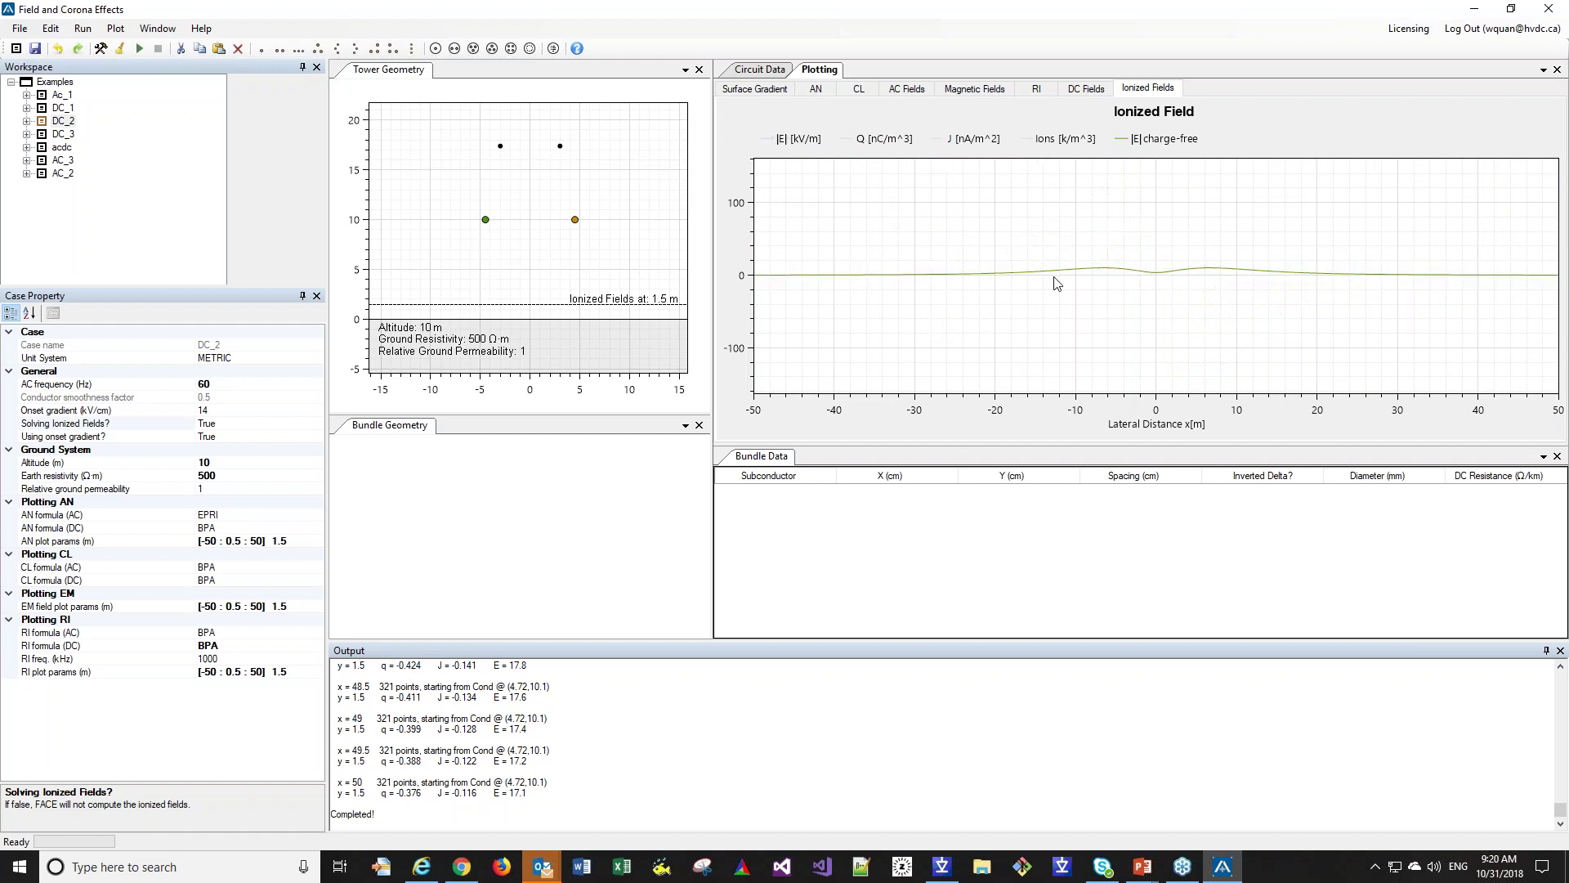
- Check the image export formats for the ionized field plot and export its data to Excel/Word
{"action": "right_click", "coordinate": [965, 251]}
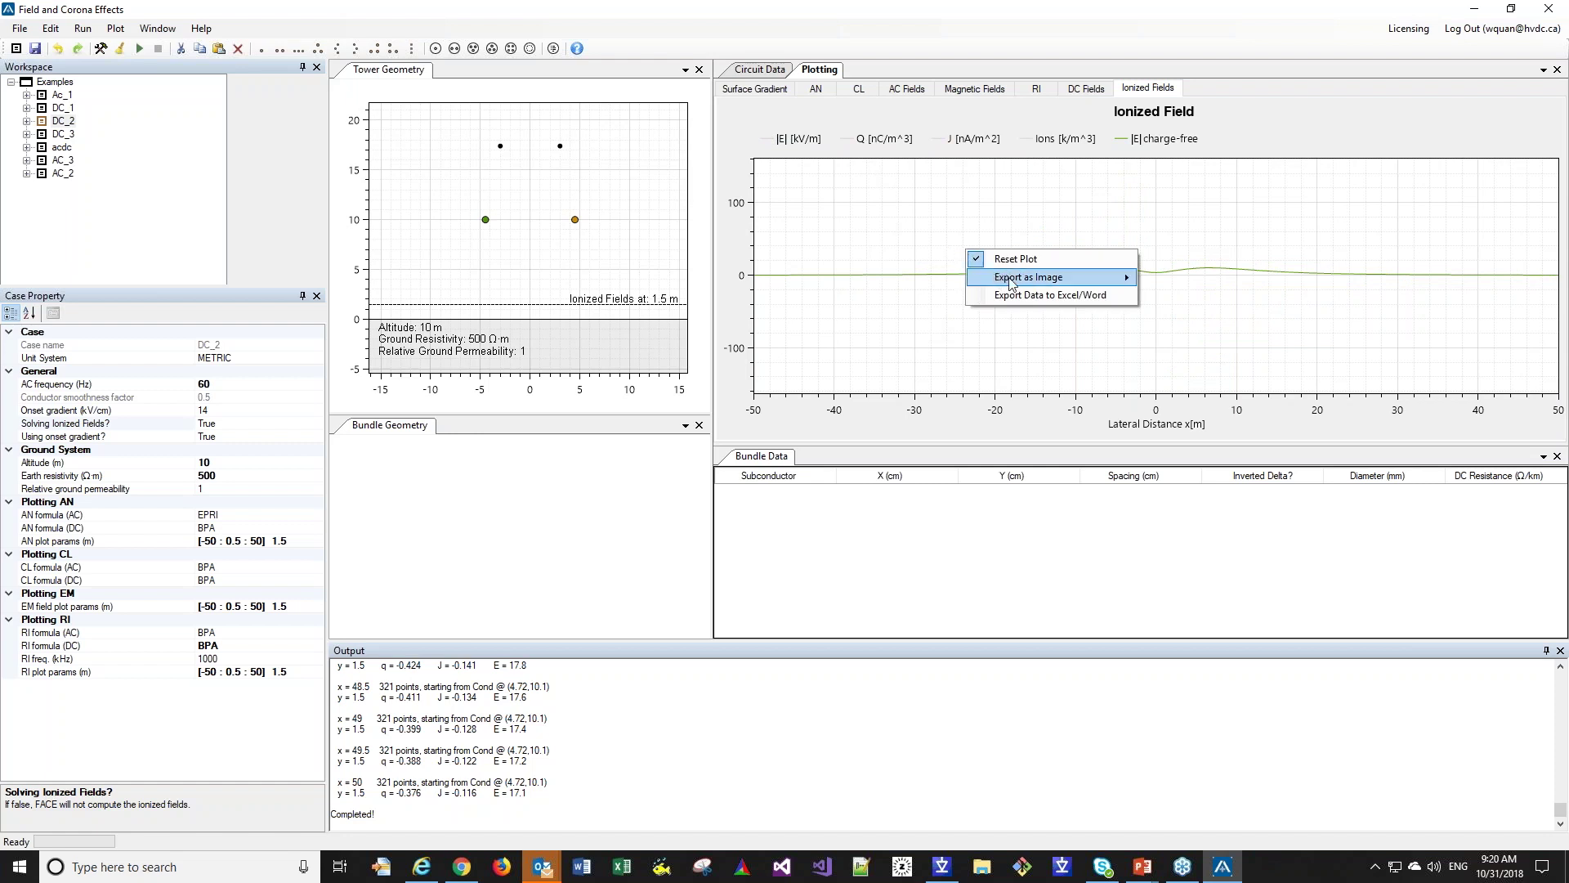
{"action": "mouse_move", "coordinate": [1032, 284]}
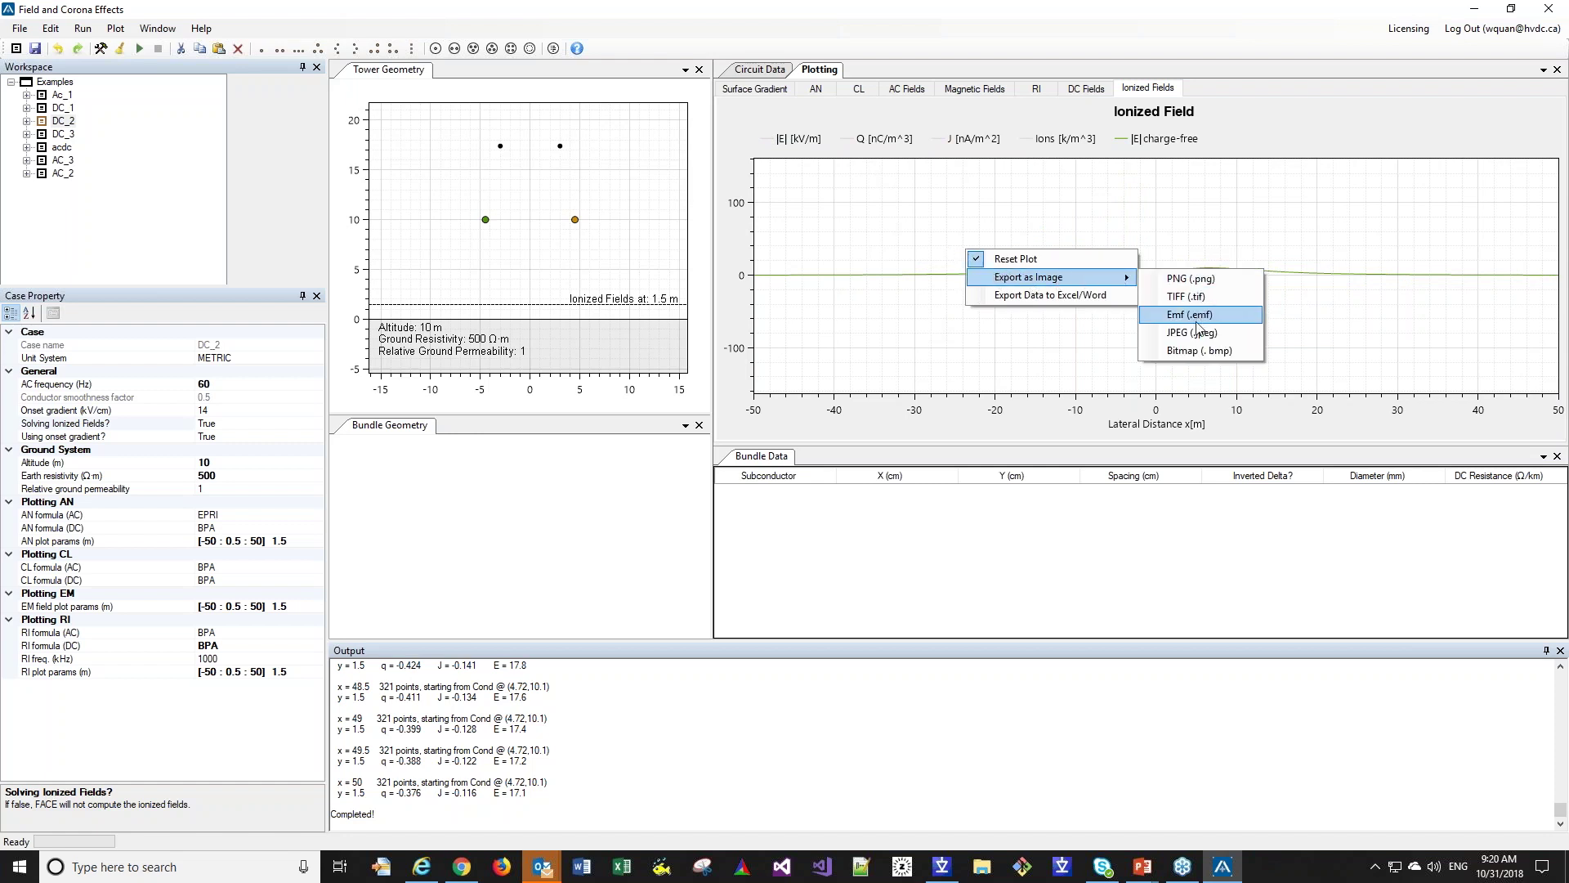
{"action": "left_click", "coordinate": [1080, 298]}
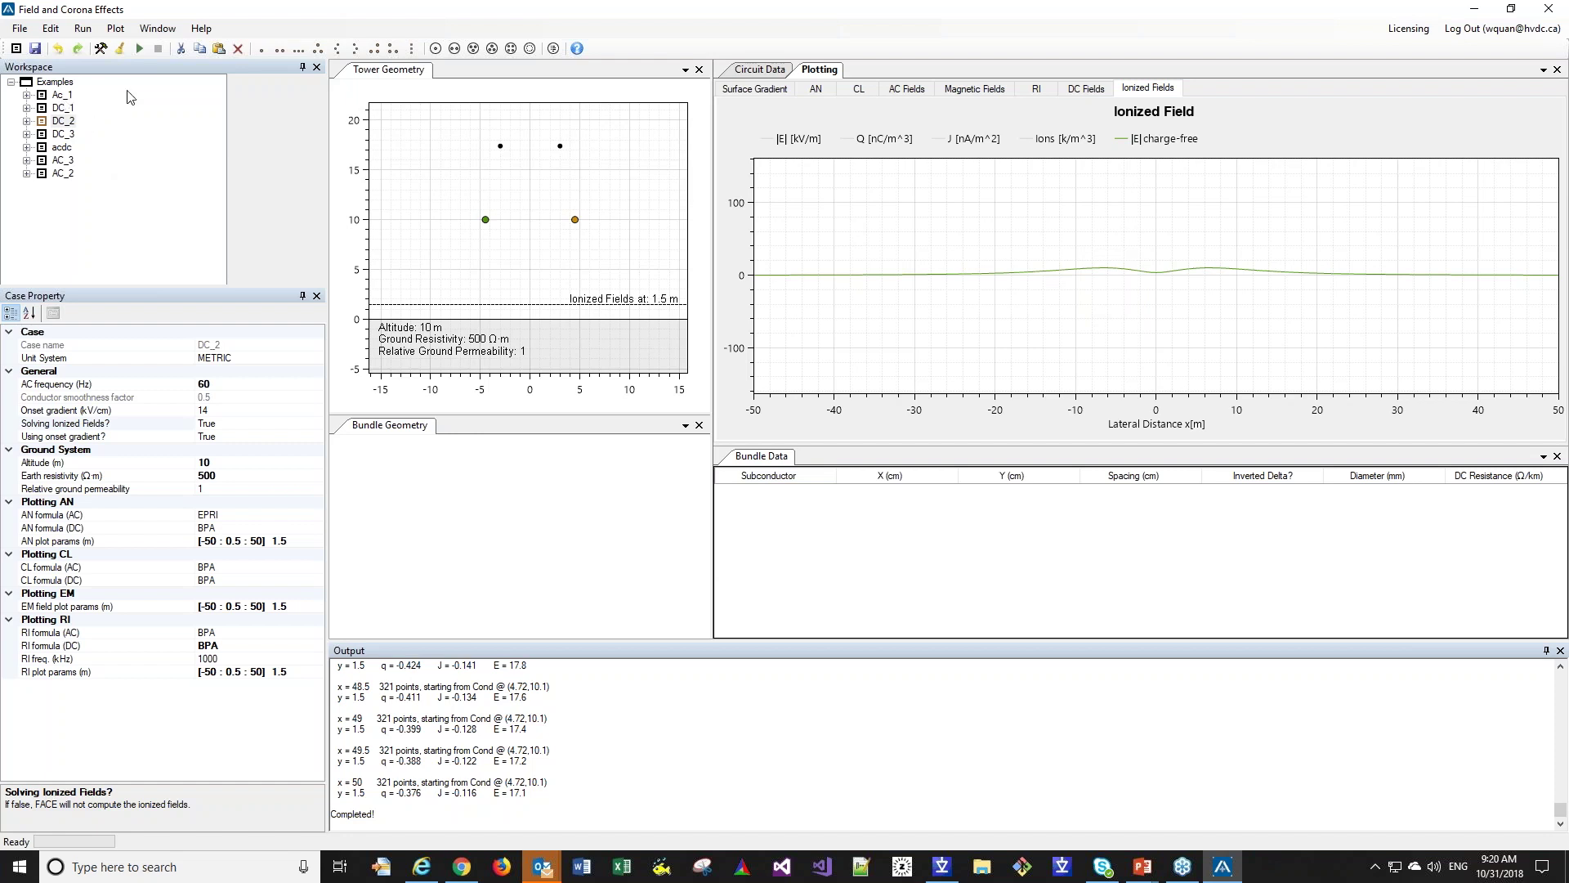
- Start a new workspace and create and open a folder named WEB inside Examples for storing it
{"action": "left_click", "coordinate": [20, 31]}
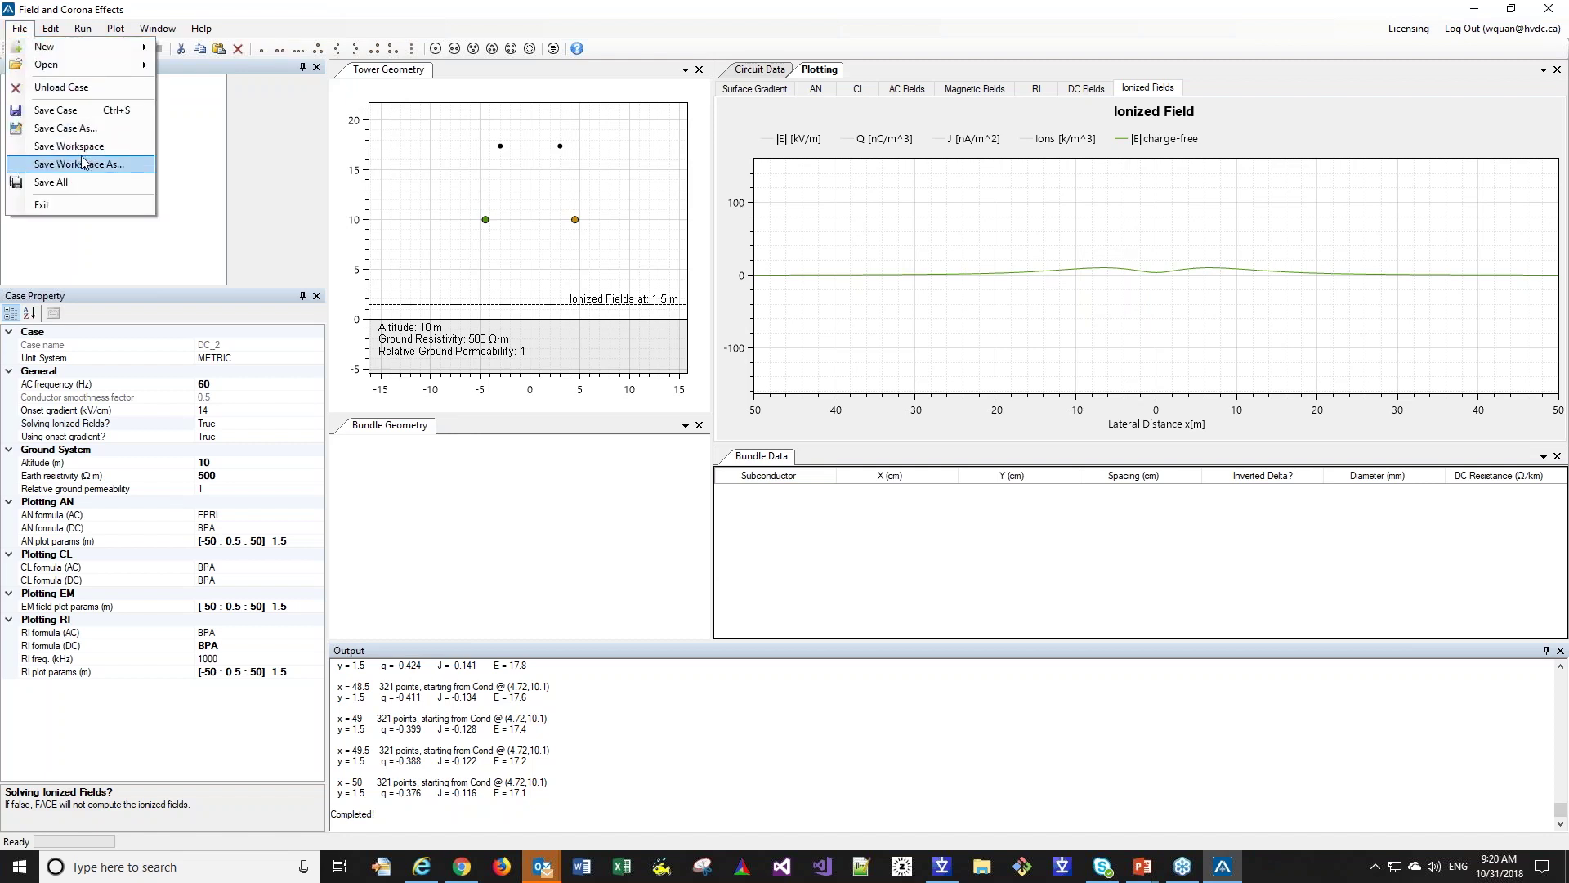
{"action": "mouse_move", "coordinate": [105, 53]}
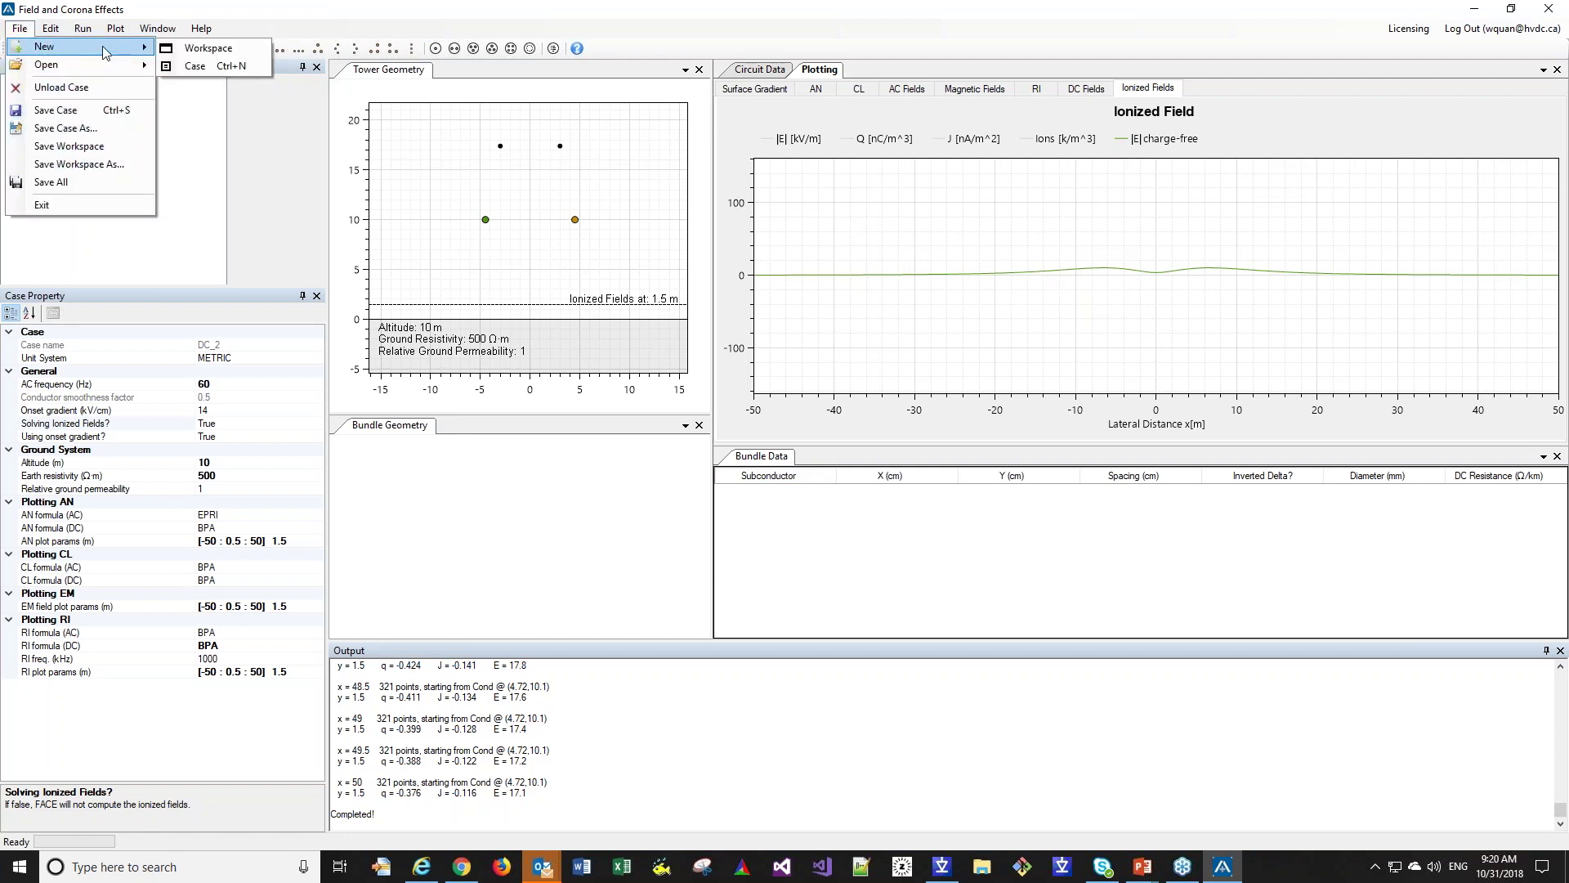
{"action": "left_click", "coordinate": [205, 48]}
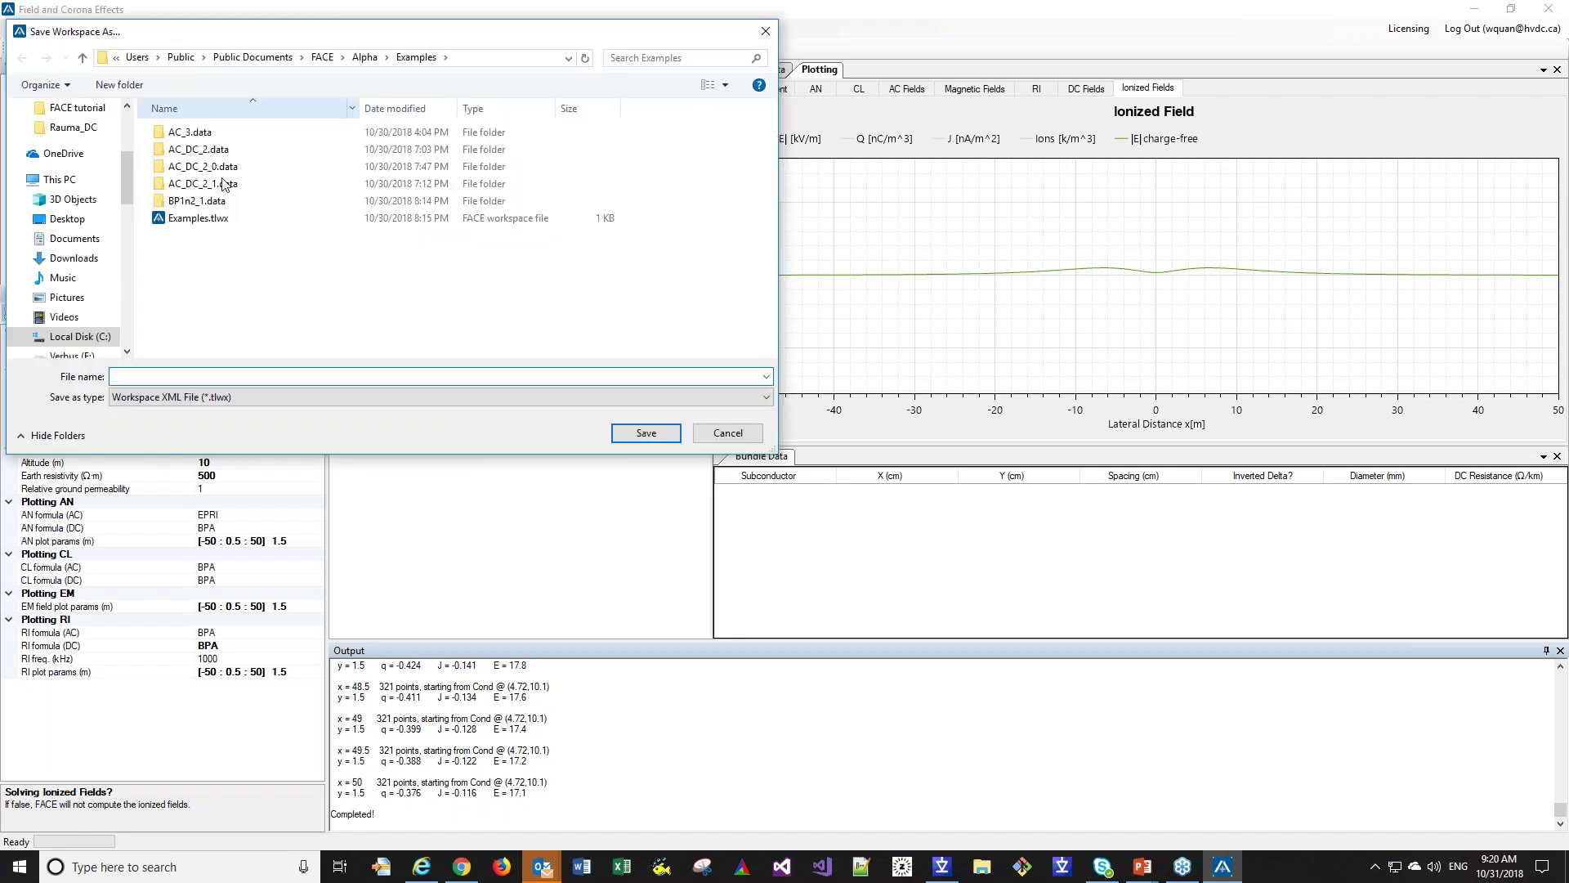
{"action": "left_click", "coordinate": [119, 84]}
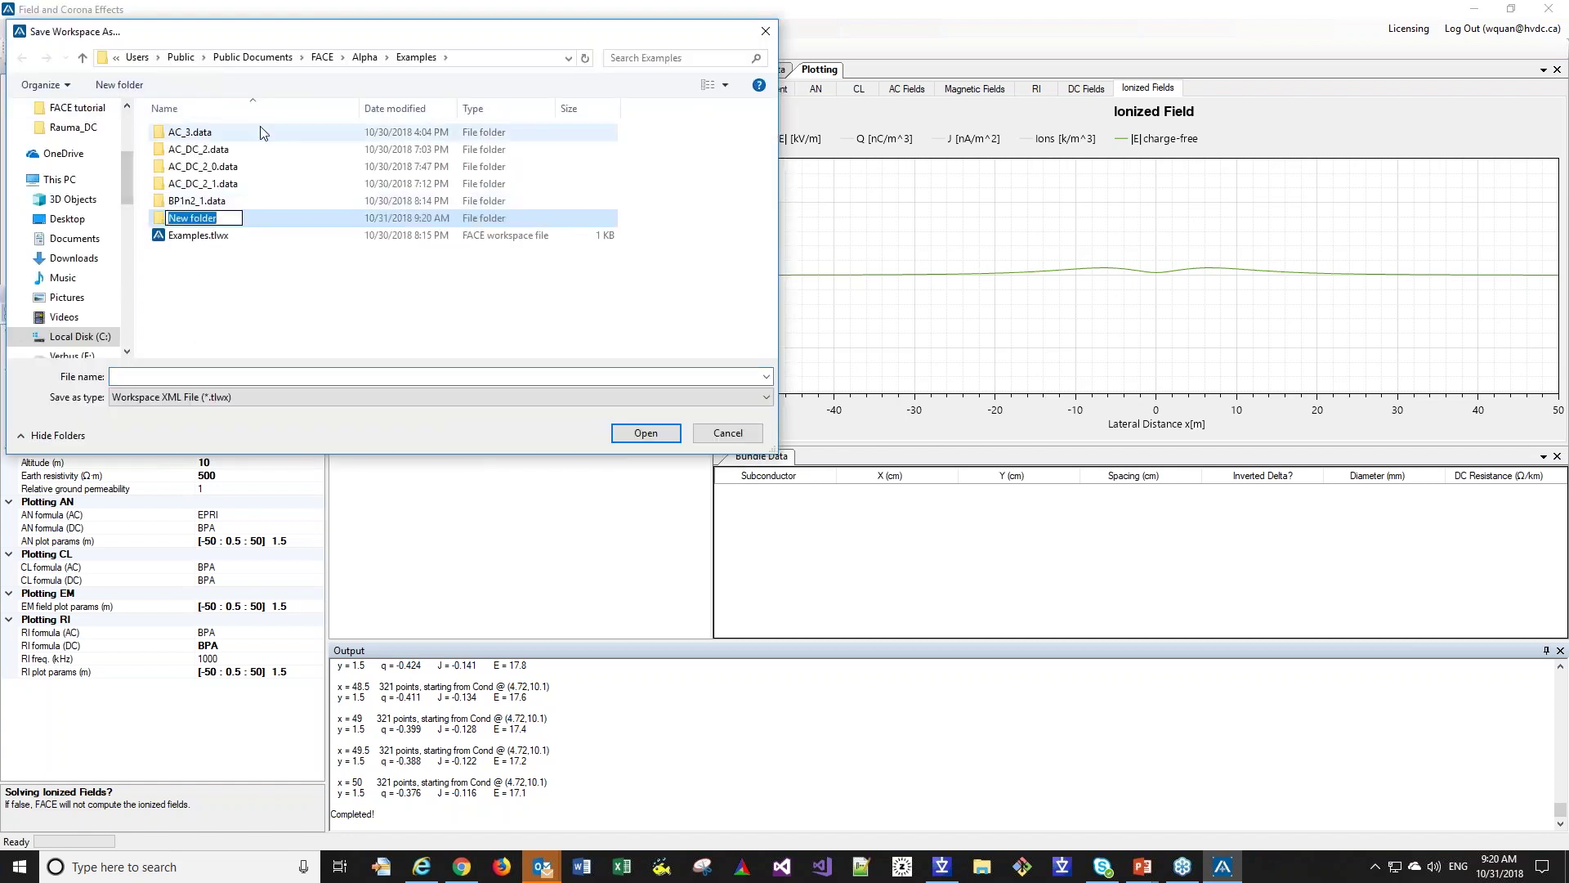
{"action": "type", "text": "WEB"}
{"action": "left_click", "coordinate": [161, 221]}
{"action": "double_click", "coordinate": [161, 219]}
- Save the new workspace as WEB1 in the WEB folder, discarding the changes to case DC_2
{"action": "left_click", "coordinate": [183, 374]}
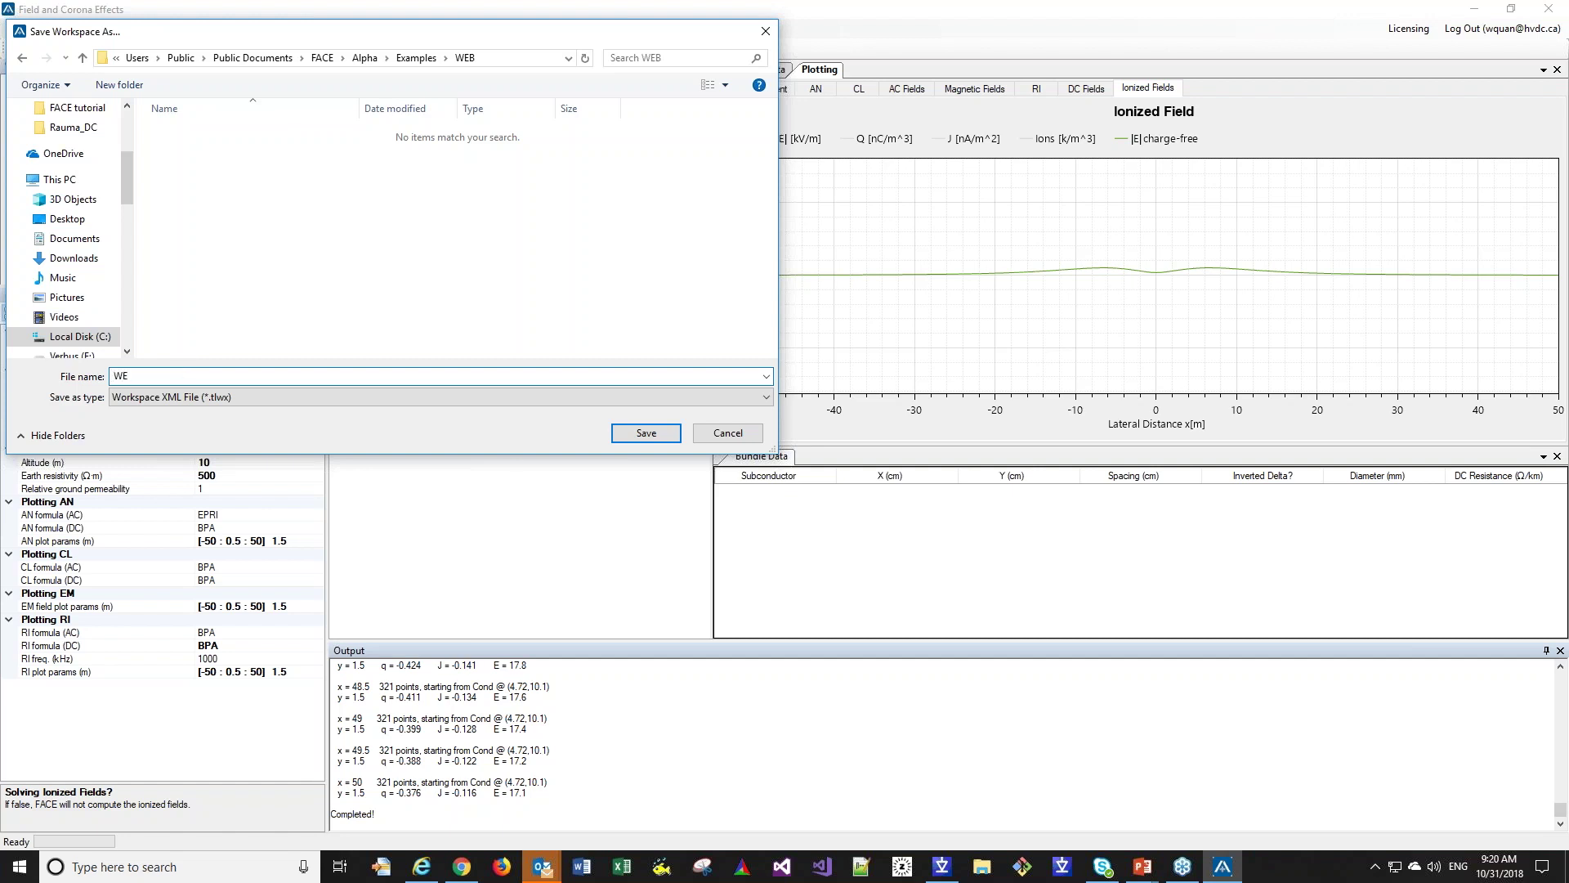
{"action": "left_click", "coordinate": [645, 433]}
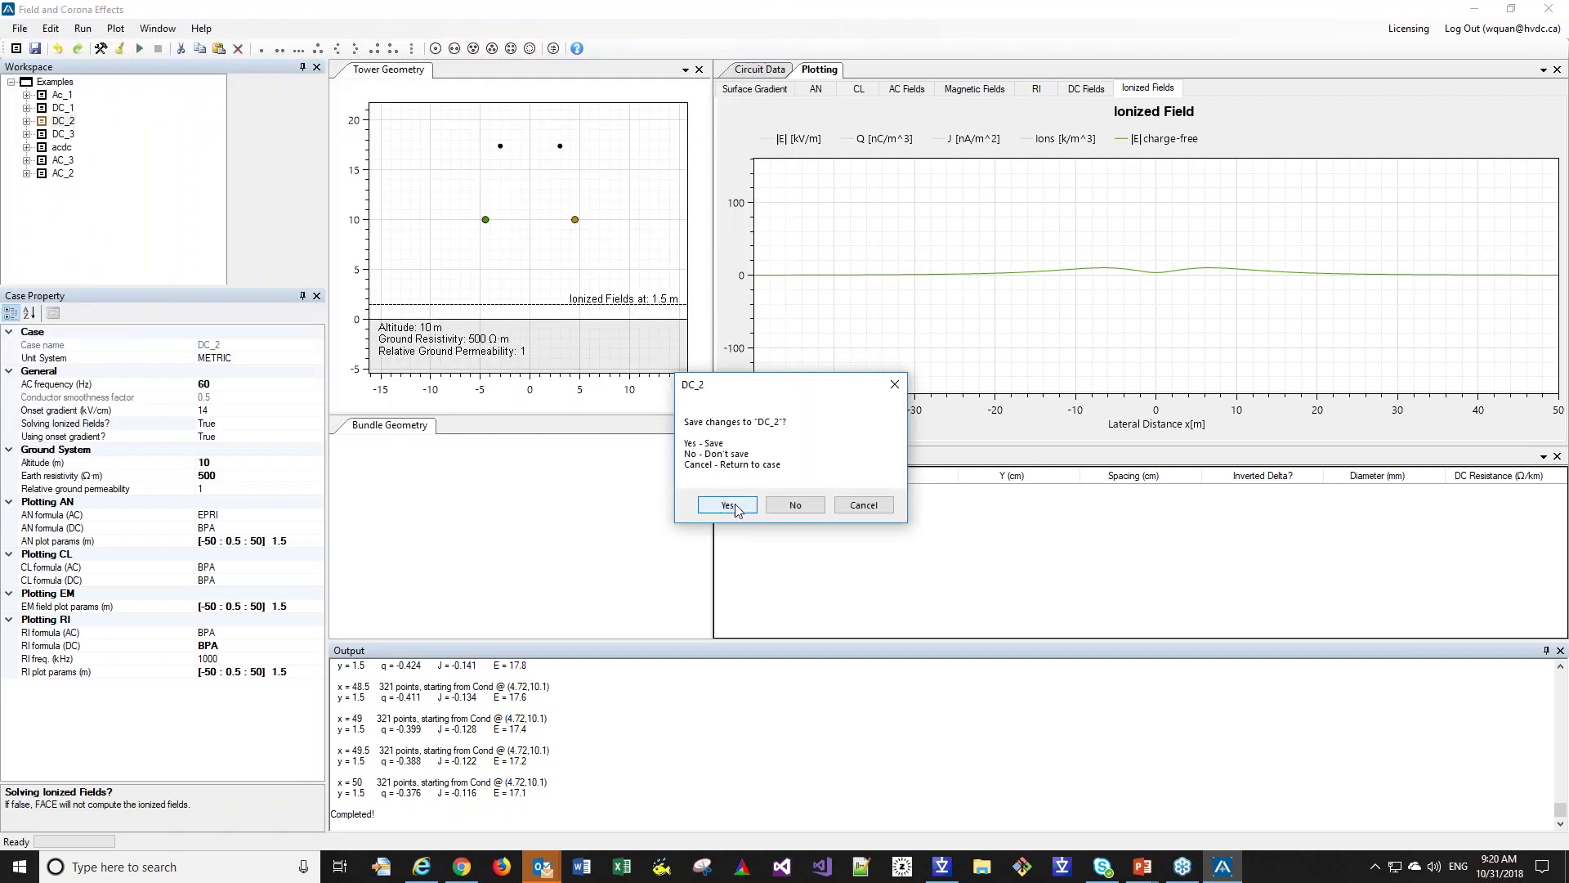
{"action": "left_click", "coordinate": [803, 510]}
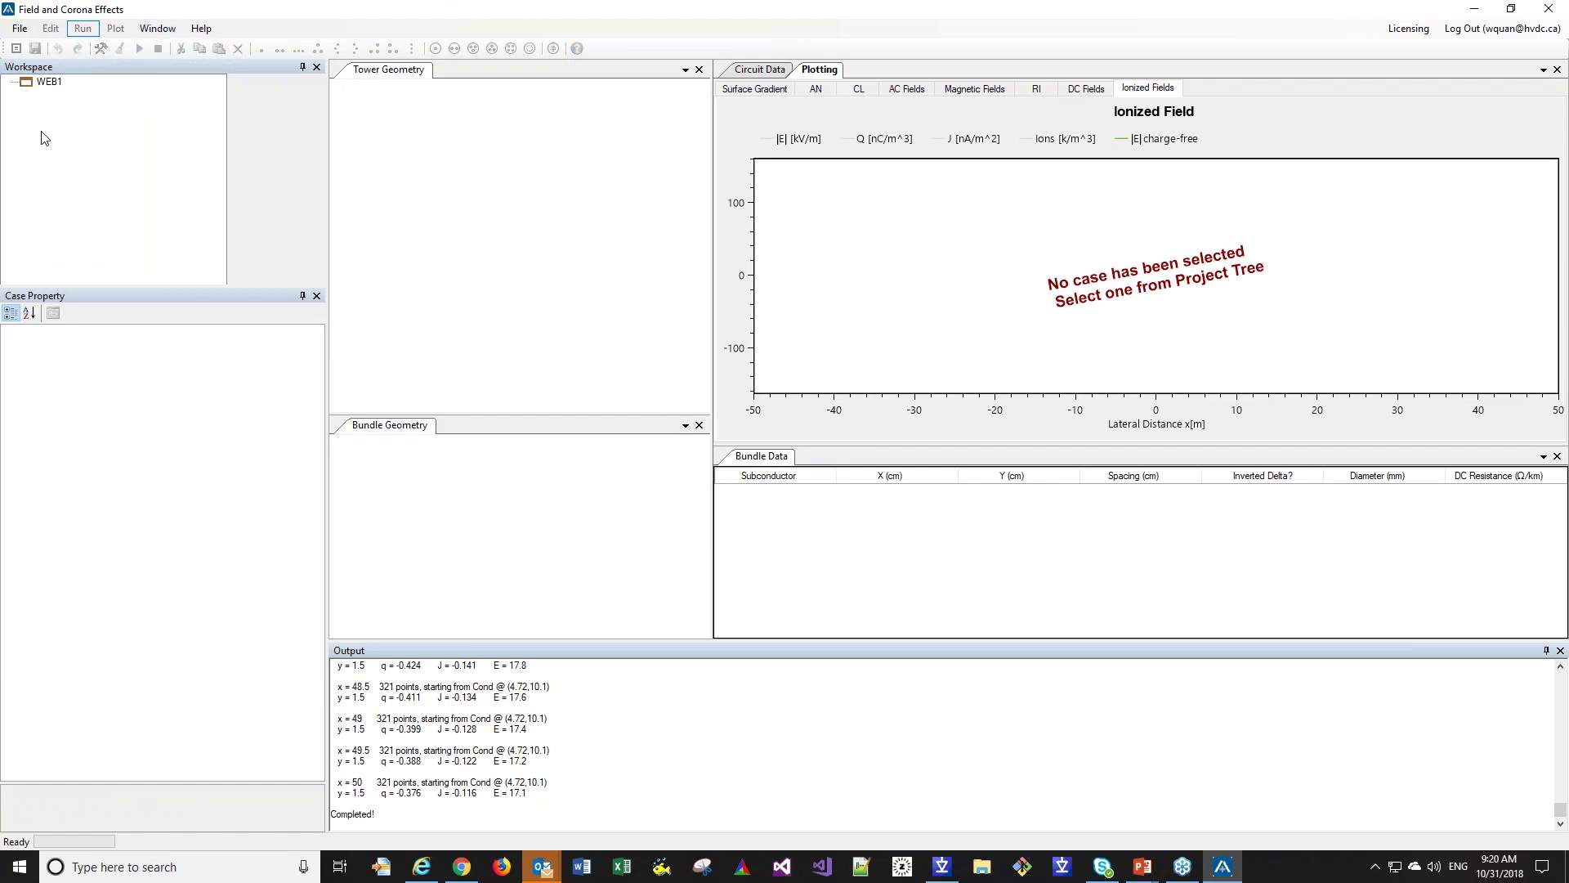
- Create a new case in workspace WEB1 and save it as Case1 in the WEB folder
{"action": "left_click", "coordinate": [20, 29]}
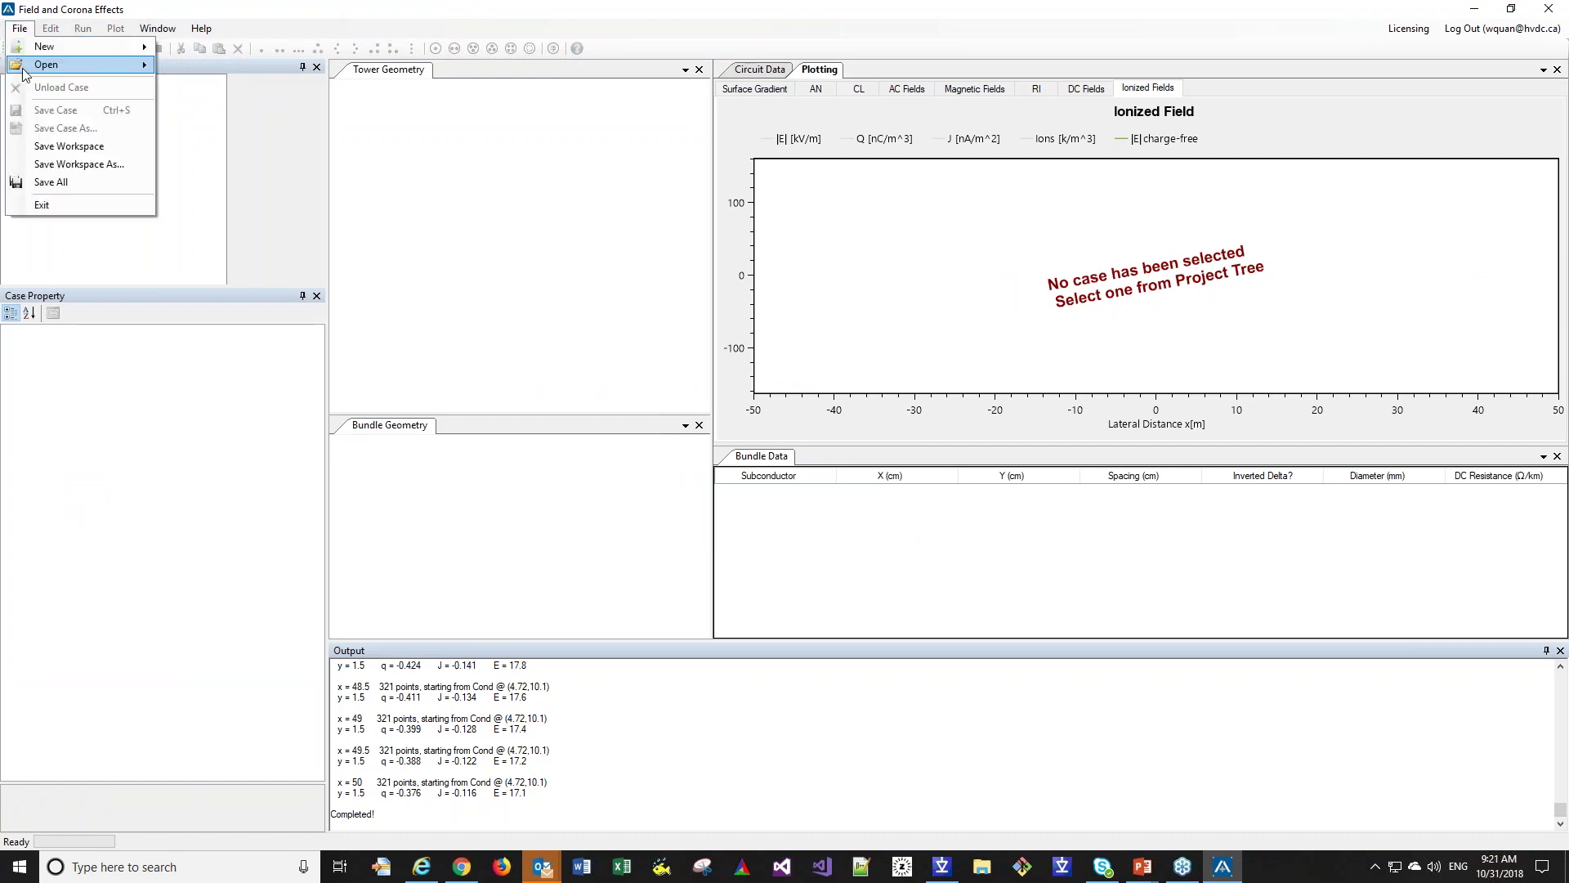
{"action": "mouse_move", "coordinate": [98, 47]}
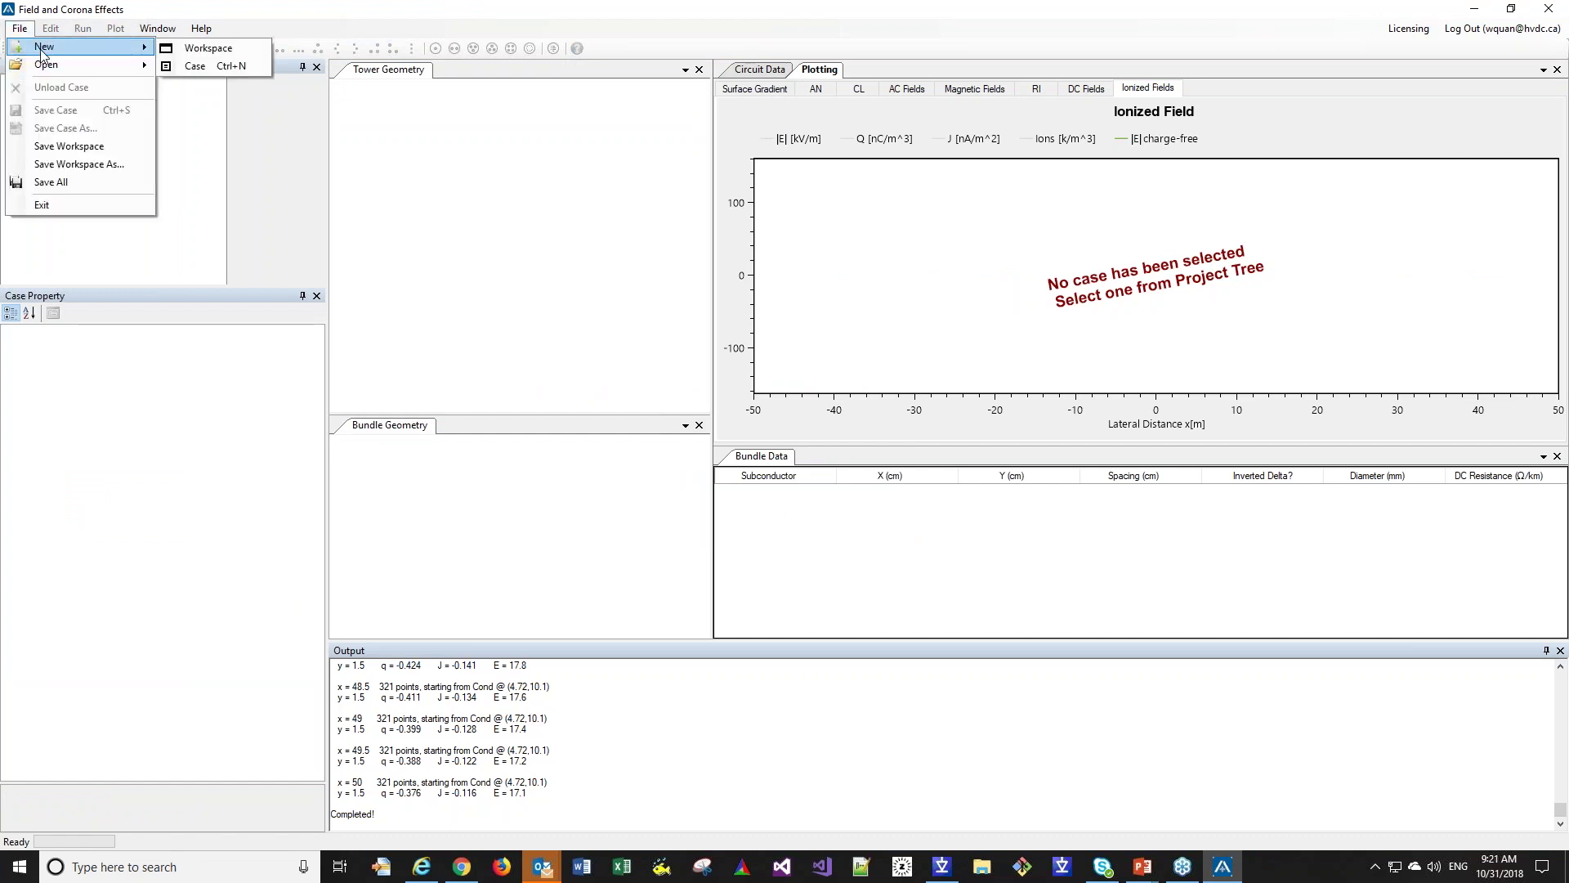
{"action": "left_click", "coordinate": [196, 66]}
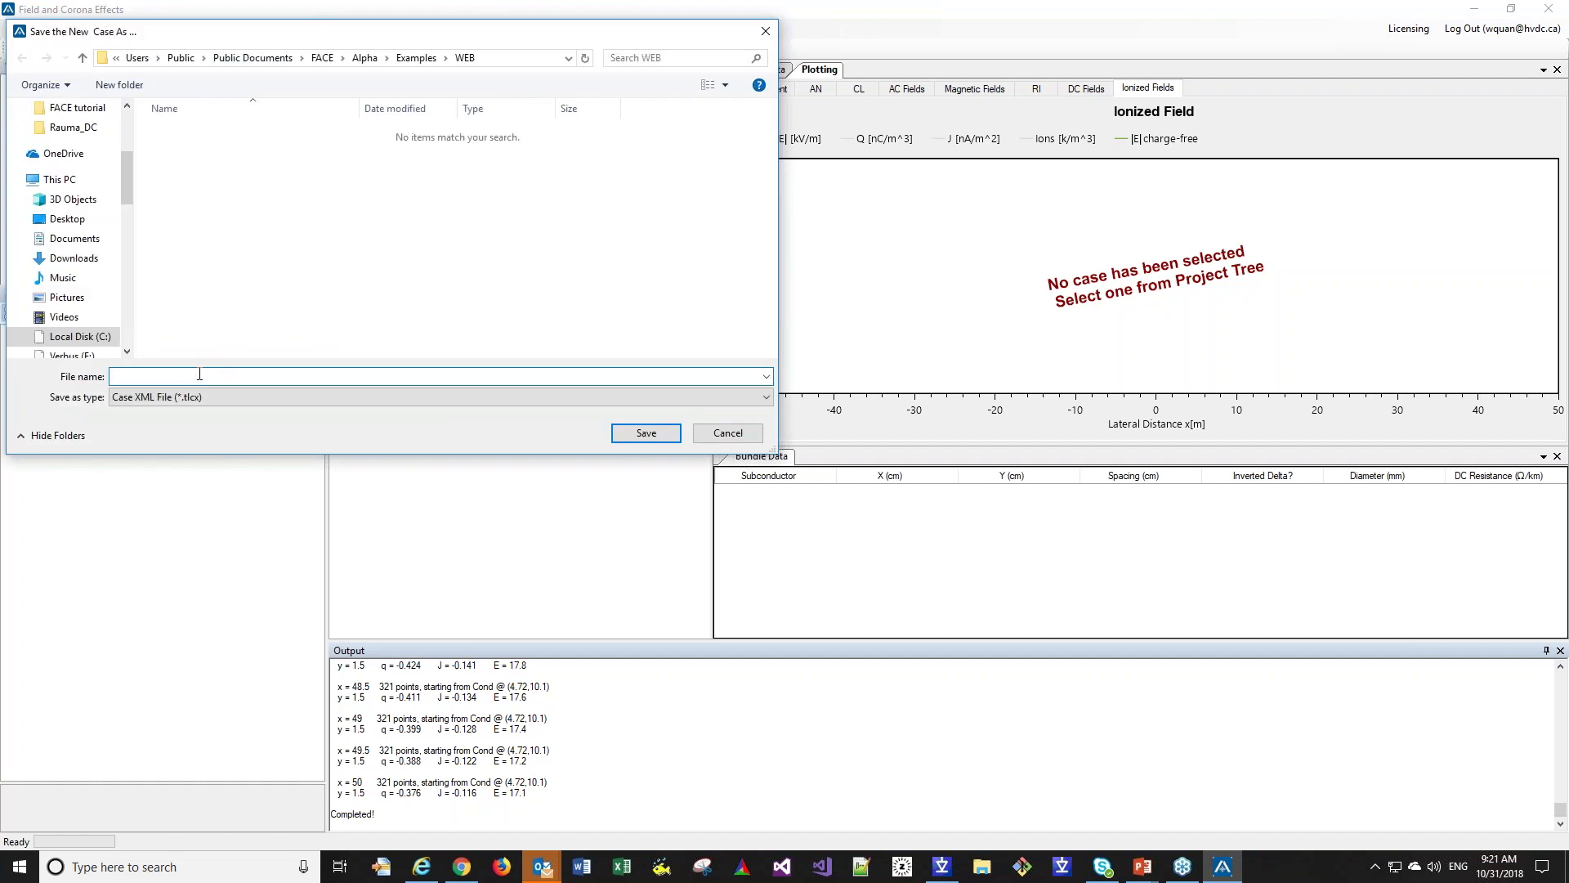
{"action": "type", "text": "Case1"}
{"action": "left_click", "coordinate": [646, 434]}
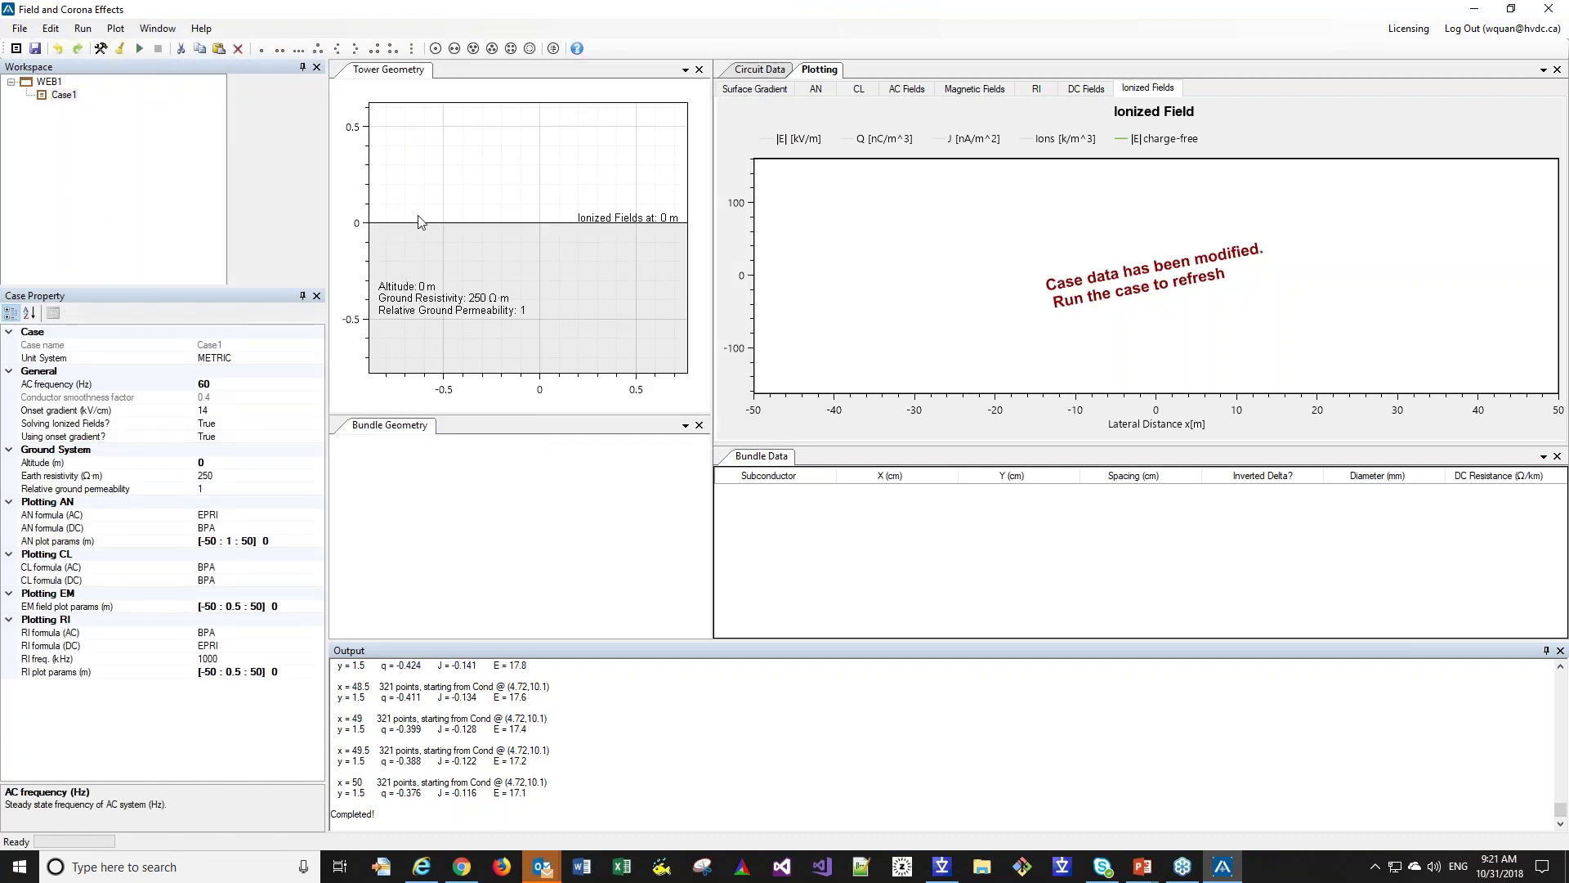
- Add a horizontal three-conductor AC circuit to Case1 with 345 kV, two ground wires, 30 m conductor height and 10 m horizontal spacing
{"action": "left_click", "coordinate": [529, 196]}
{"action": "left_click", "coordinate": [299, 51]}
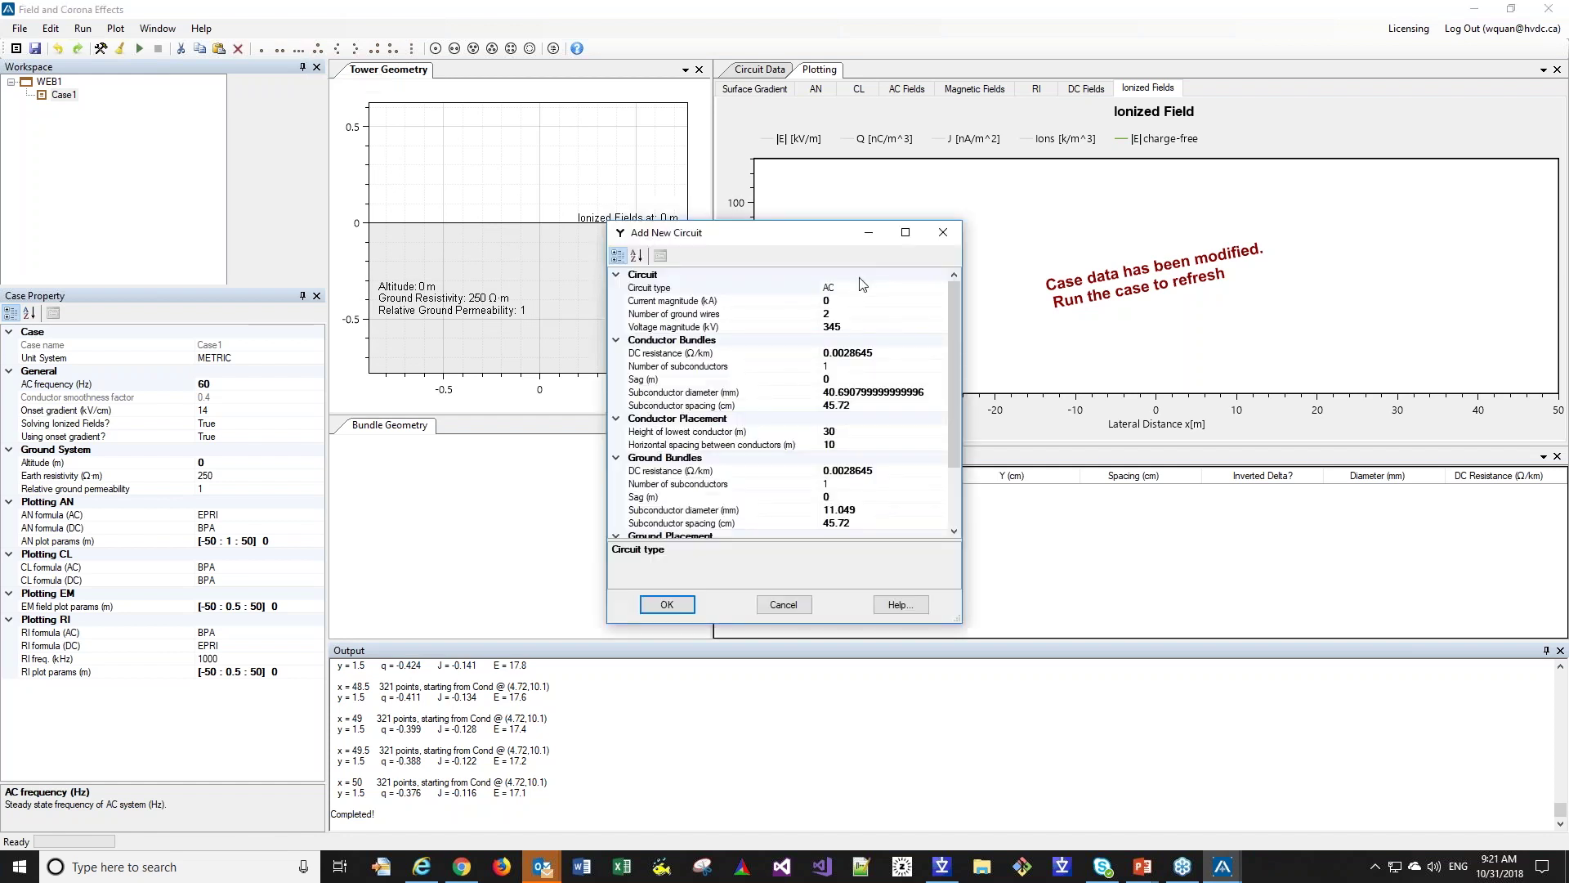
{"action": "left_click", "coordinate": [882, 314]}
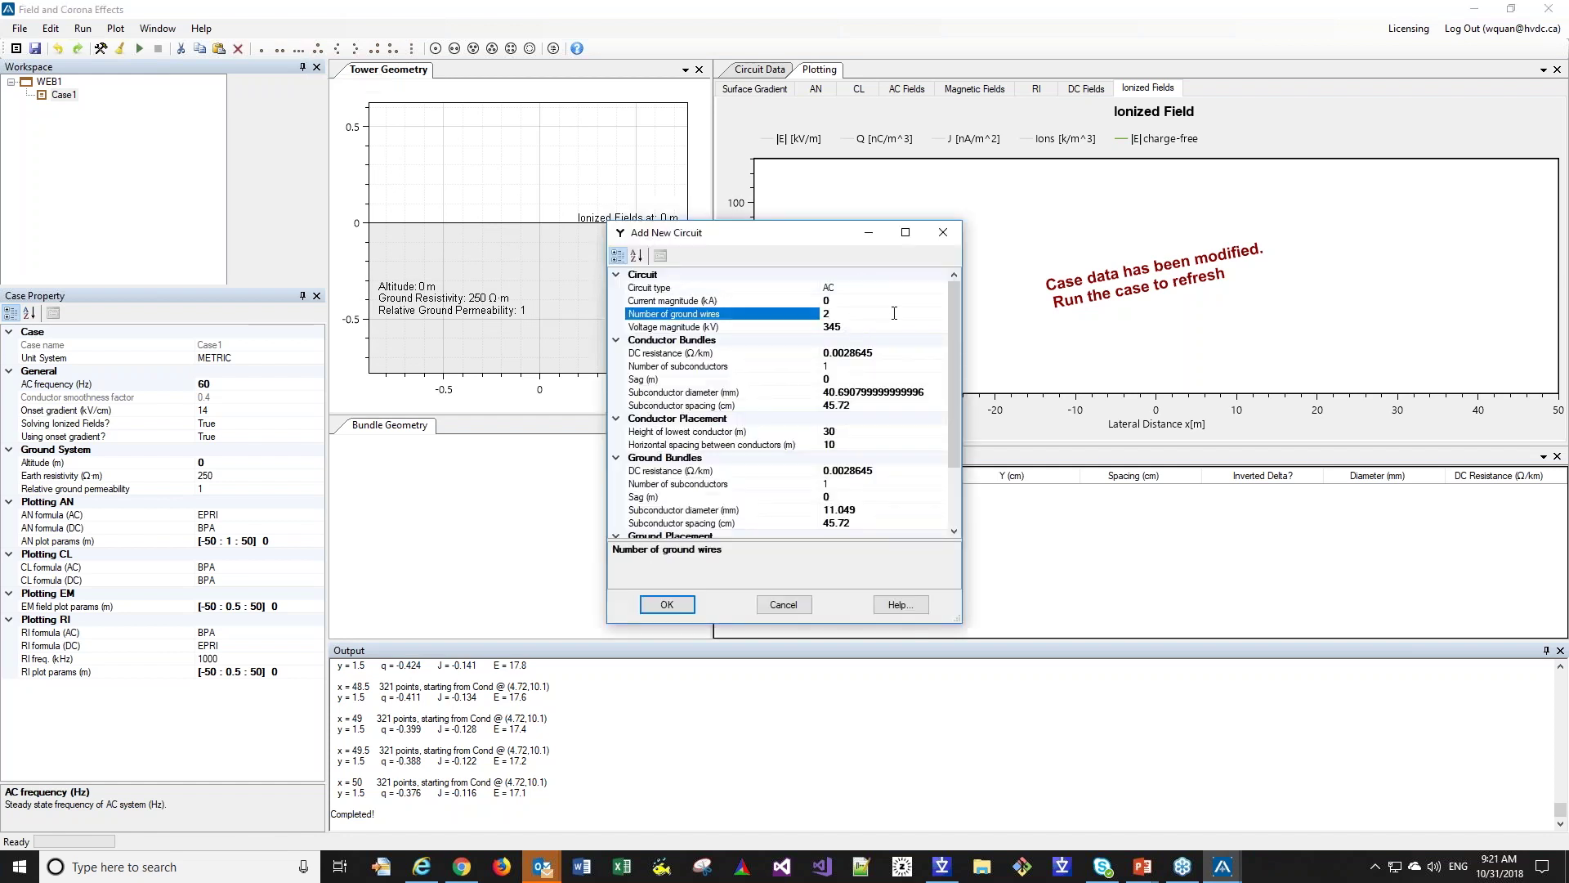
{"action": "left_click", "coordinate": [880, 328]}
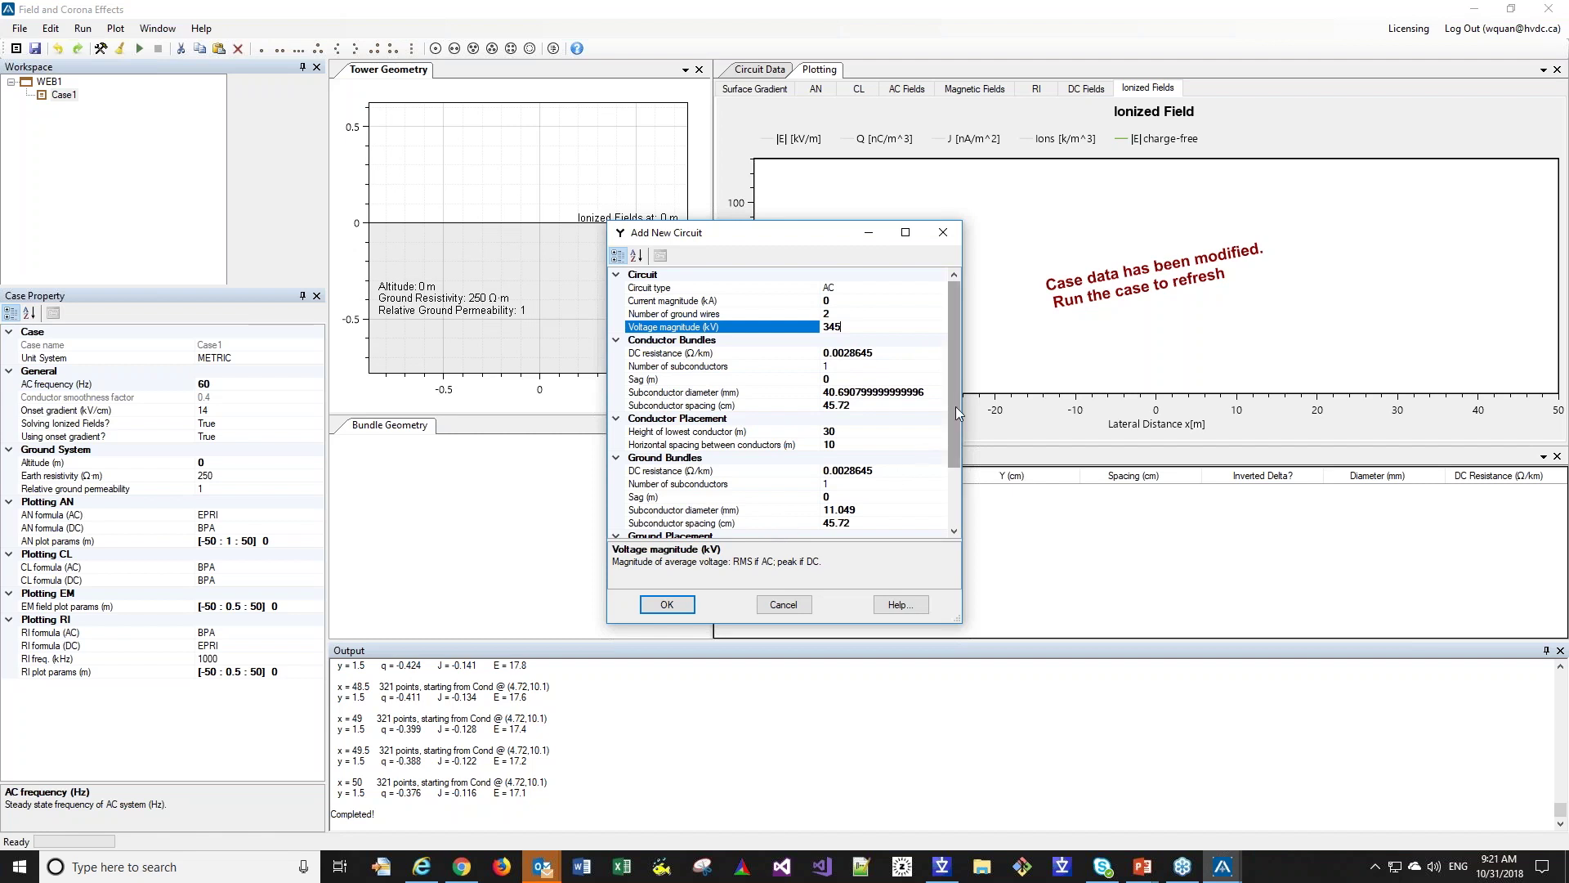
{"action": "left_click_drag", "start_coordinate": [954, 405], "coordinate": [960, 477]}
{"action": "left_click", "coordinate": [675, 608]}
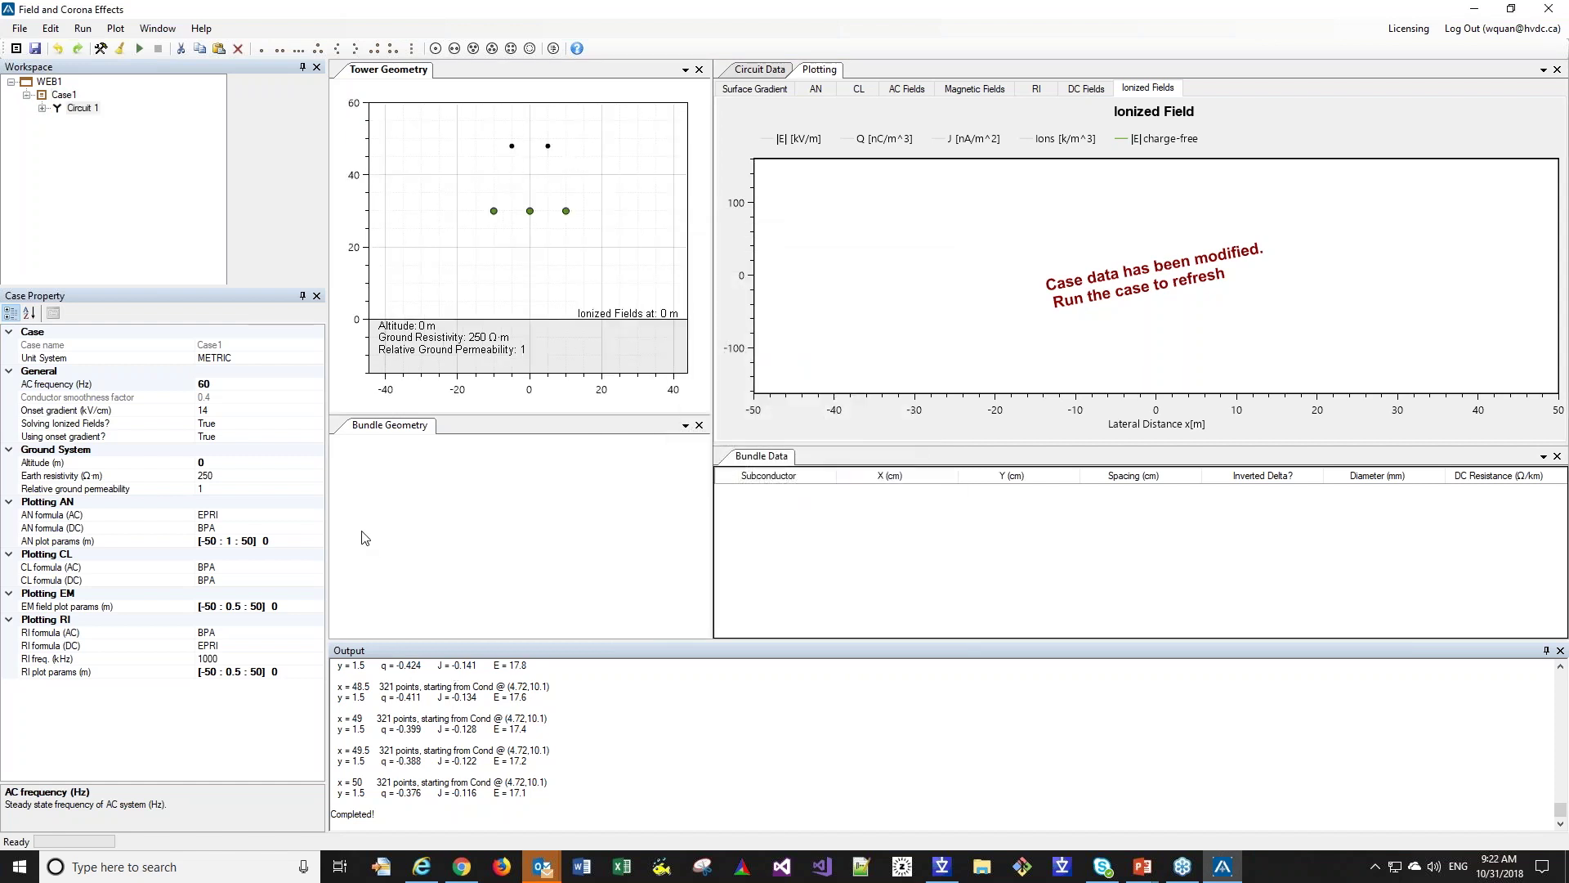
- Add two subconductors to each of the three AC phase bundles, leaving both ground wires as single conductors
{"action": "left_click", "coordinate": [494, 212]}
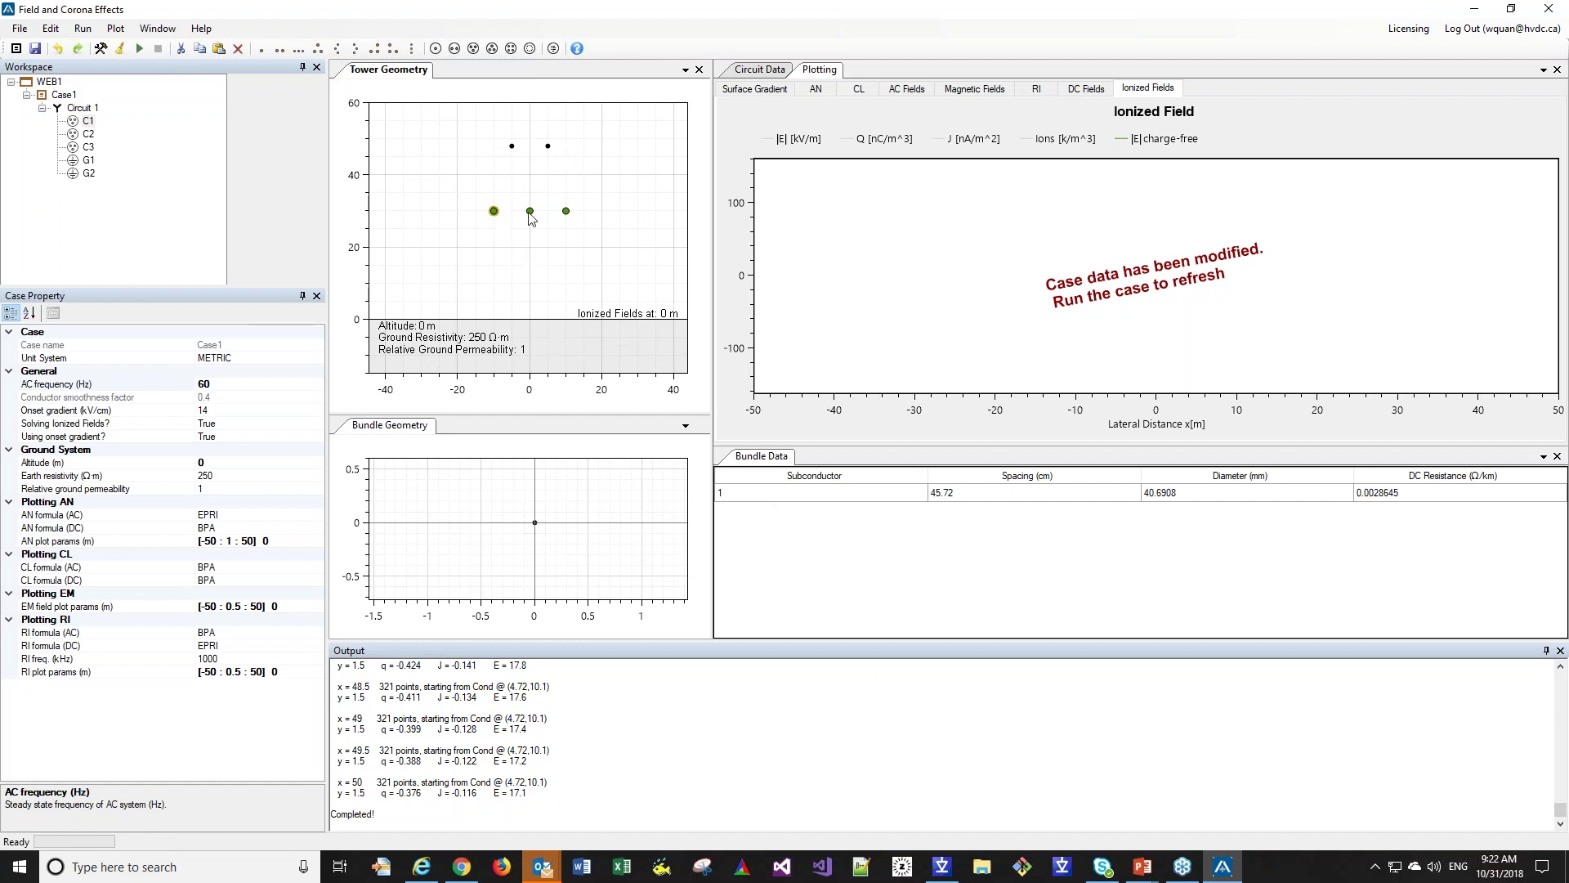
{"action": "left_click", "coordinate": [554, 50]}
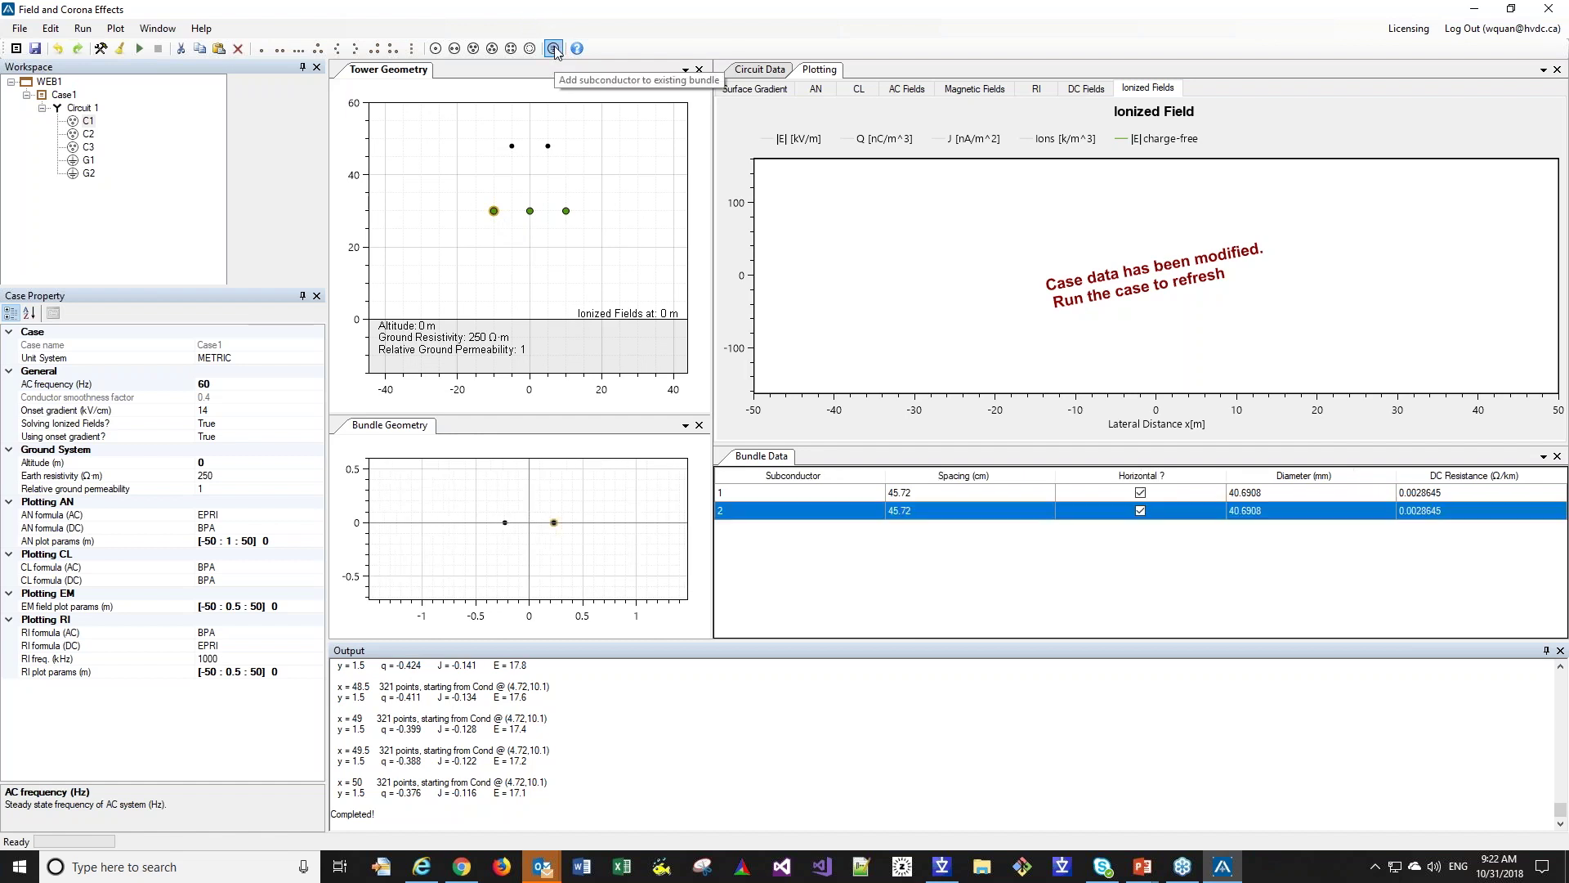
{"action": "left_click", "coordinate": [554, 51]}
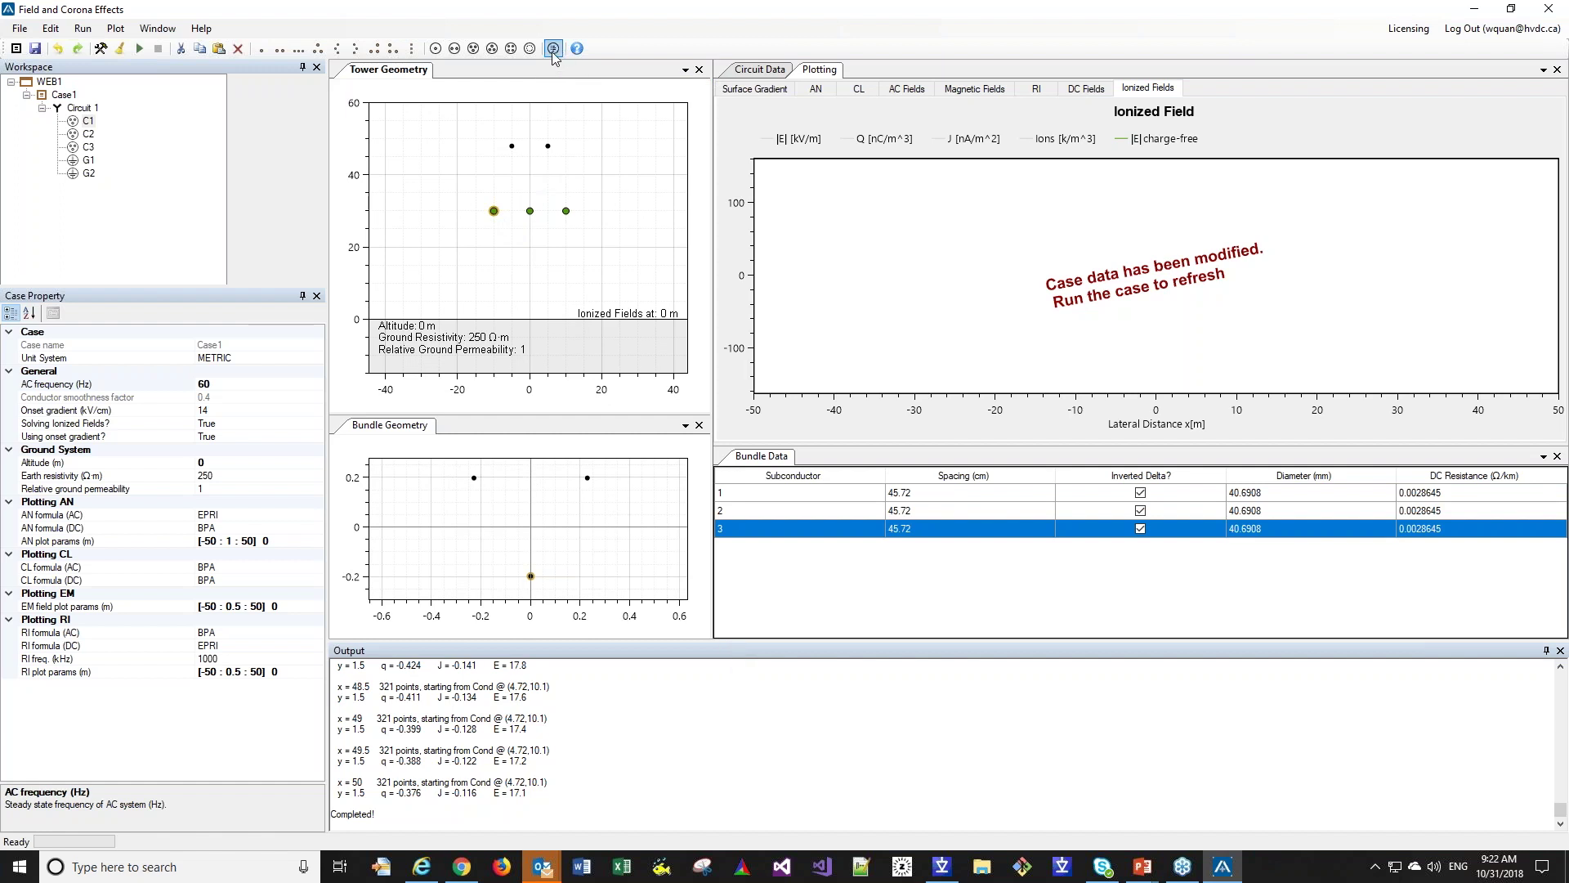
{"action": "left_click", "coordinate": [530, 212]}
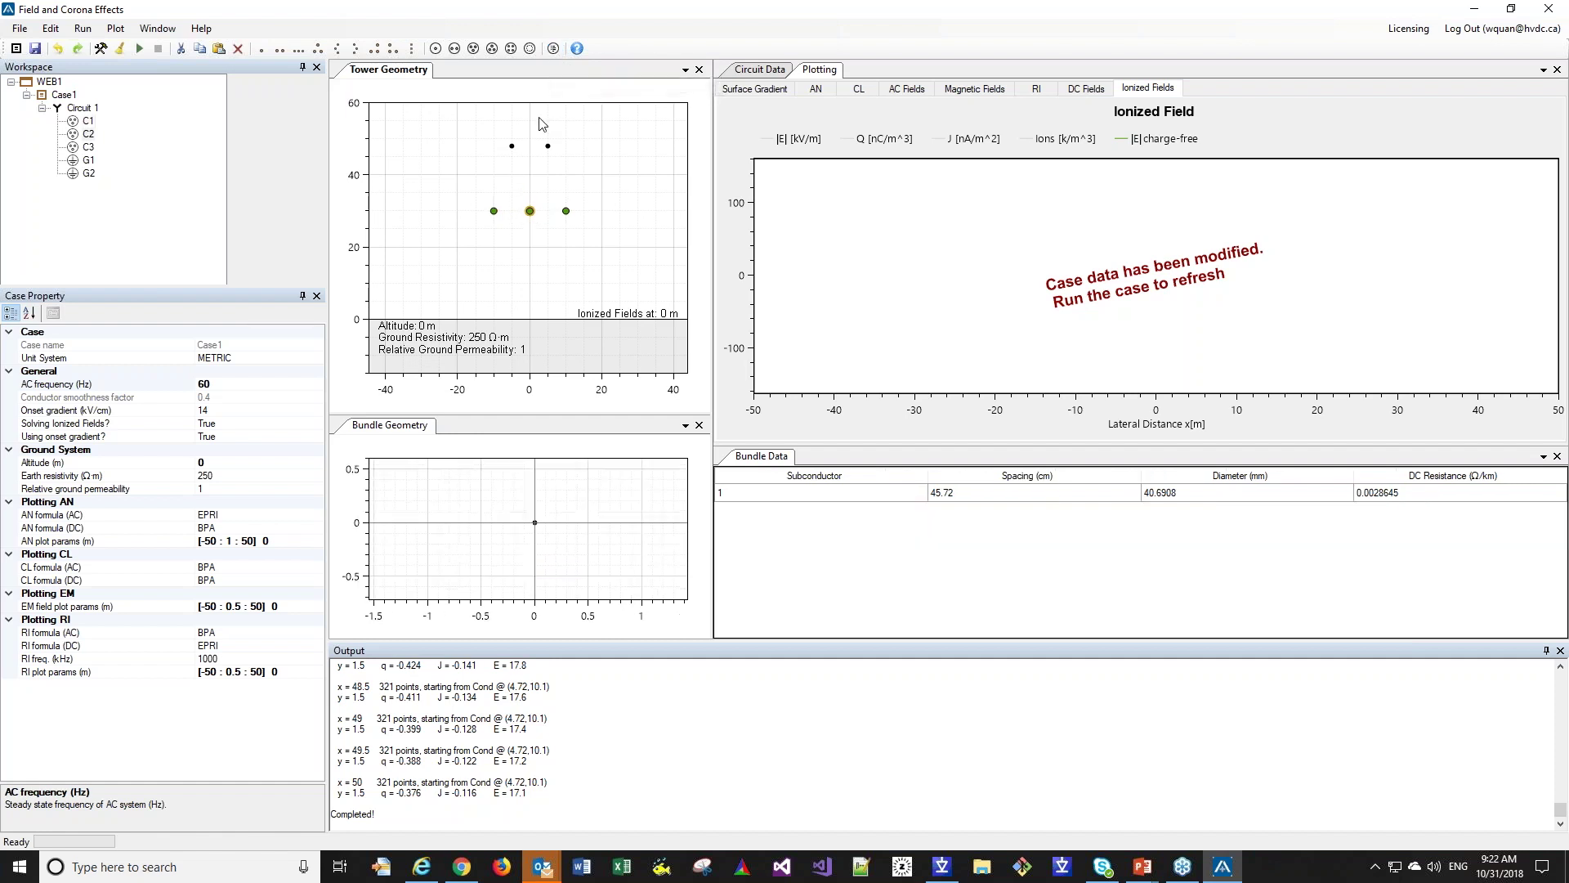
{"action": "left_click", "coordinate": [553, 49]}
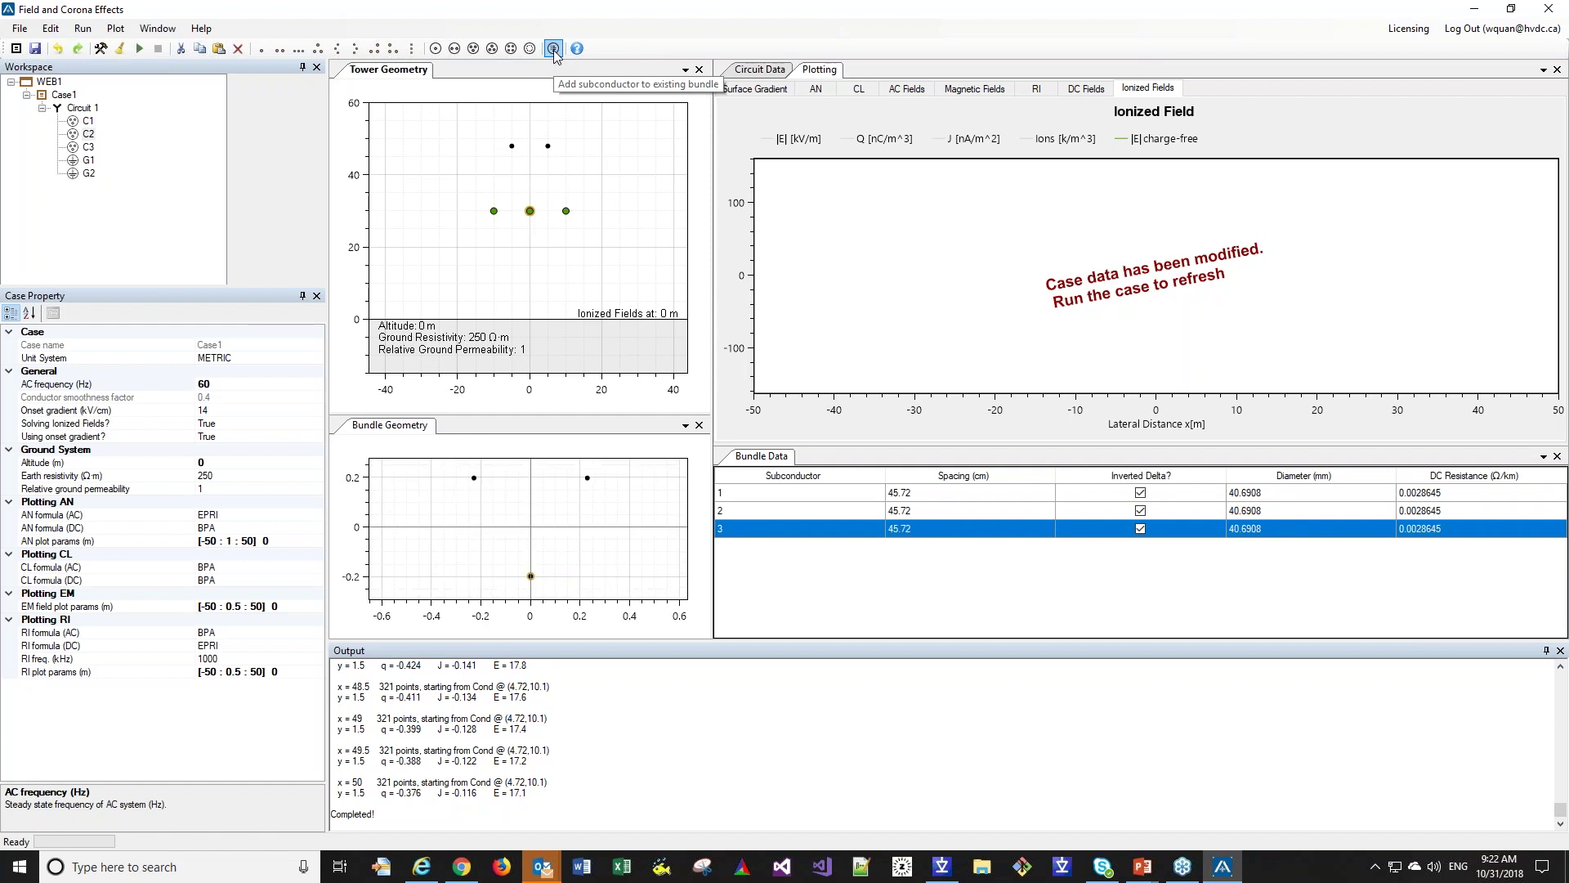
{"action": "left_click", "coordinate": [566, 211]}
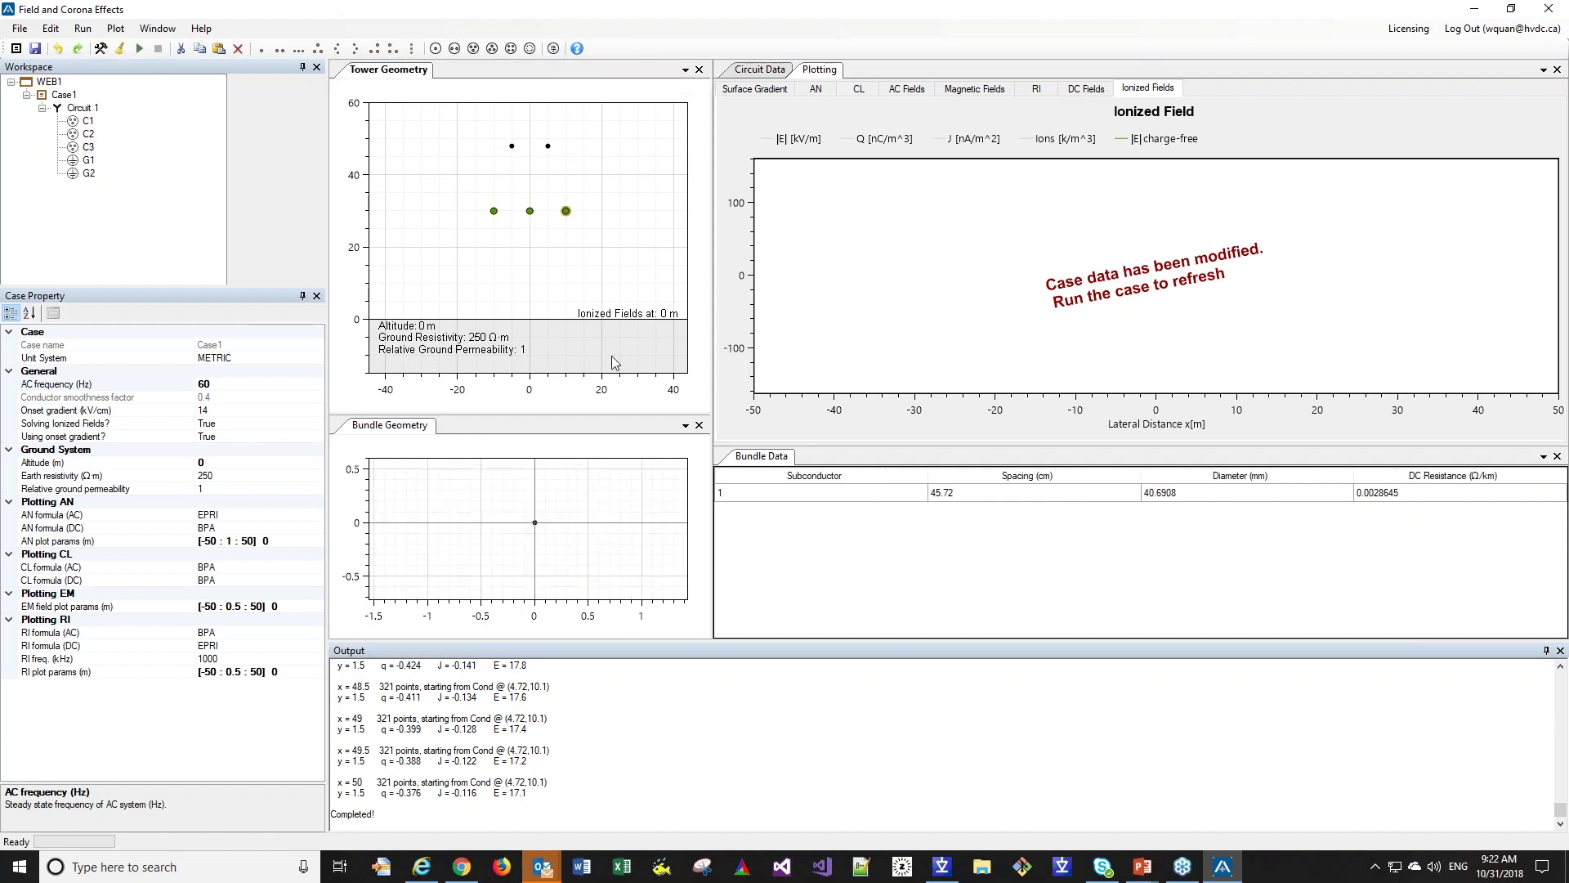
{"action": "left_click", "coordinate": [553, 49]}
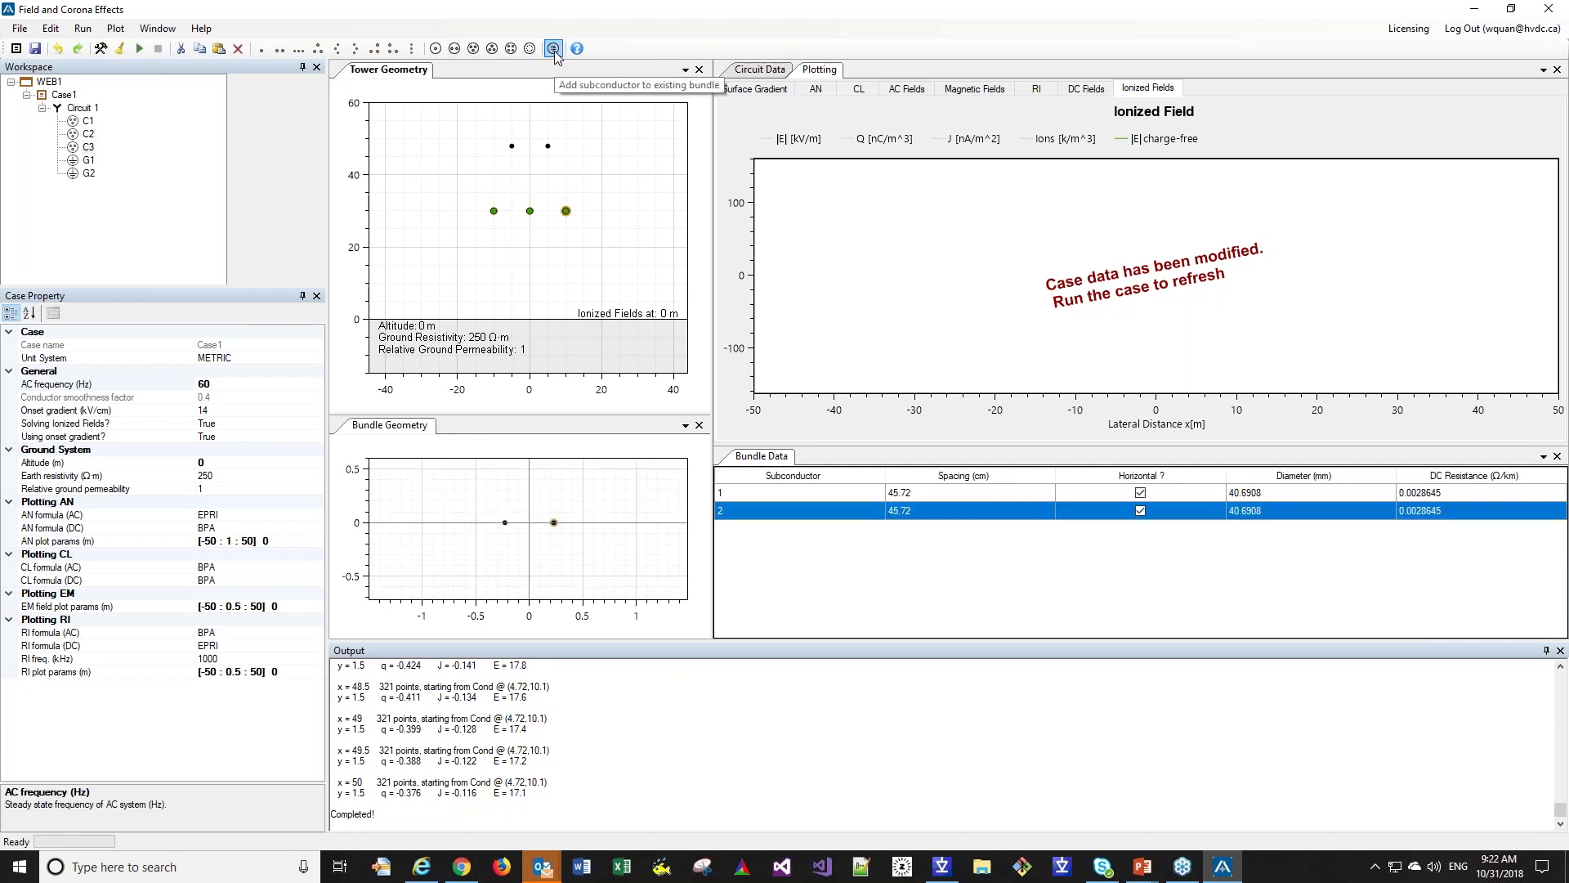
{"action": "left_click", "coordinate": [553, 49]}
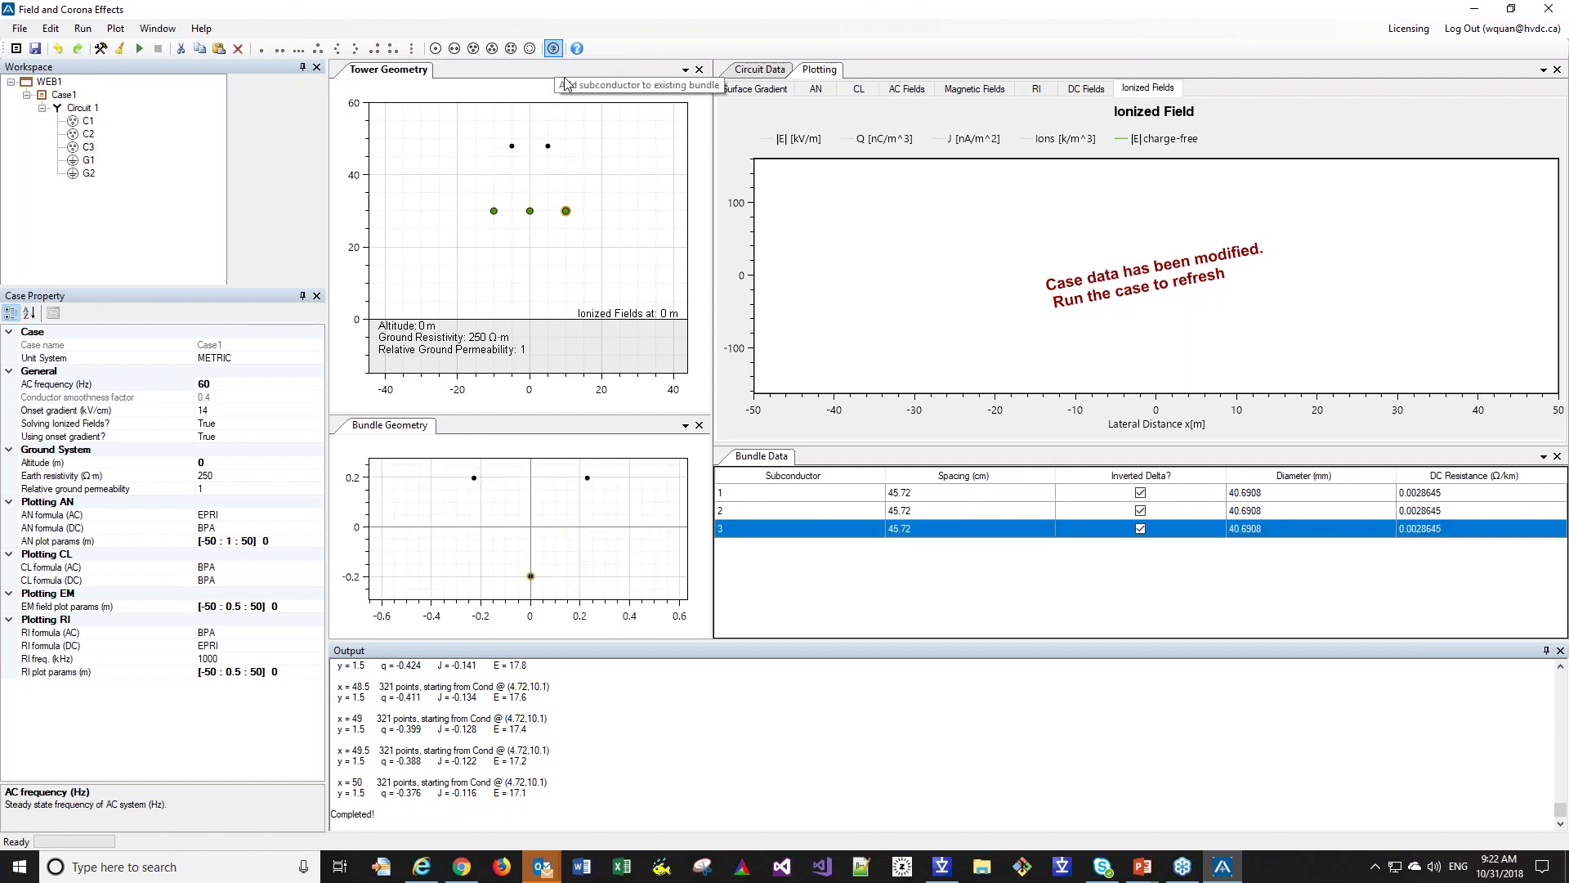
{"action": "left_click", "coordinate": [513, 147]}
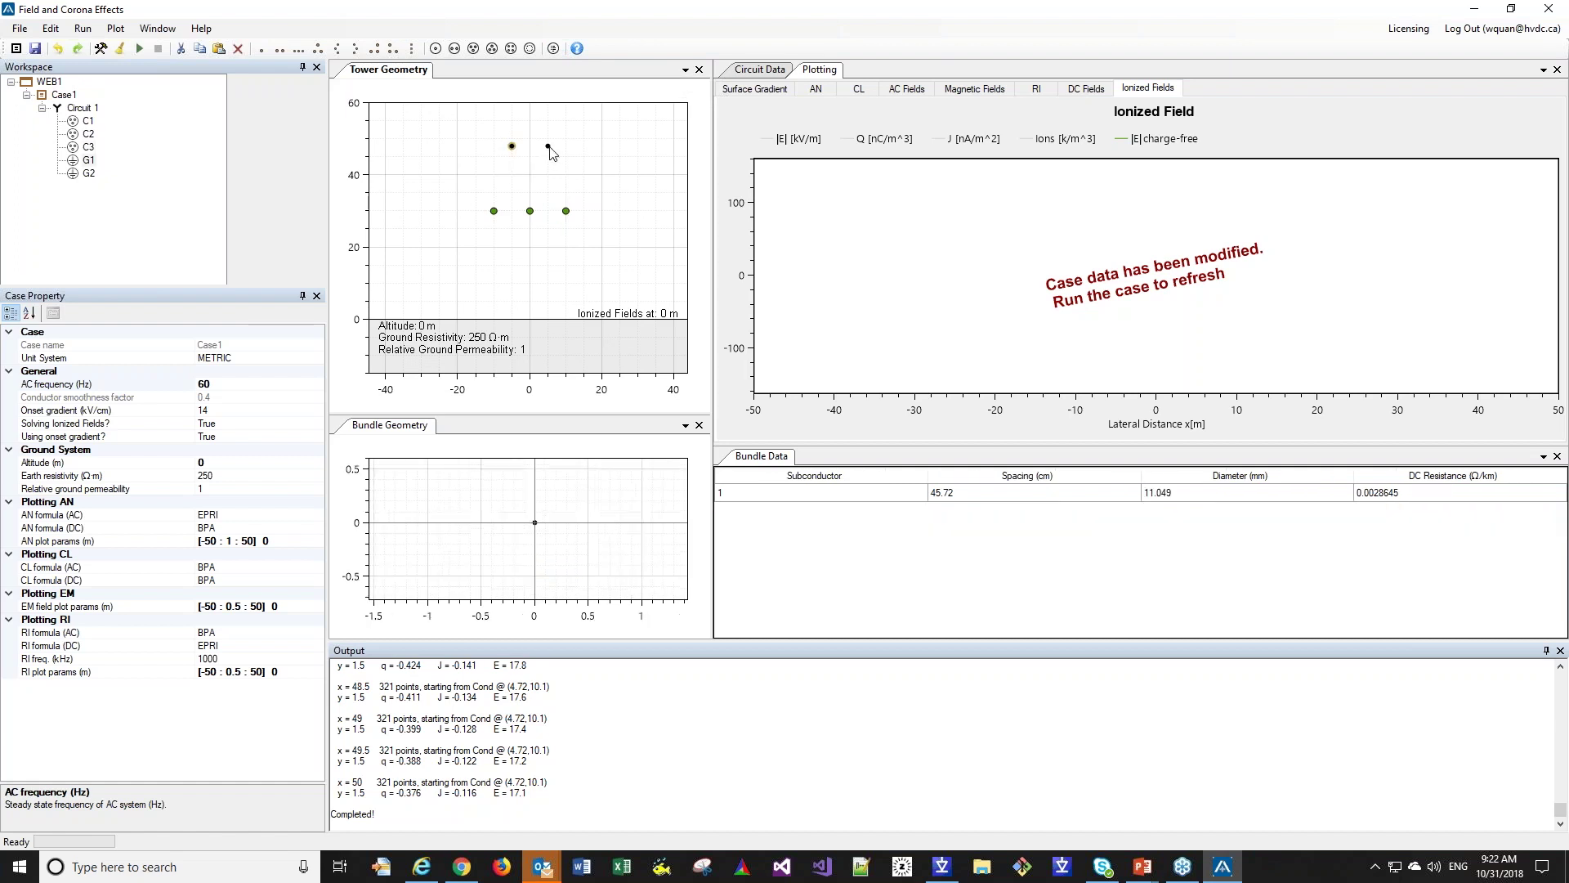
{"action": "left_click", "coordinate": [548, 148]}
{"action": "left_click", "coordinate": [540, 294]}
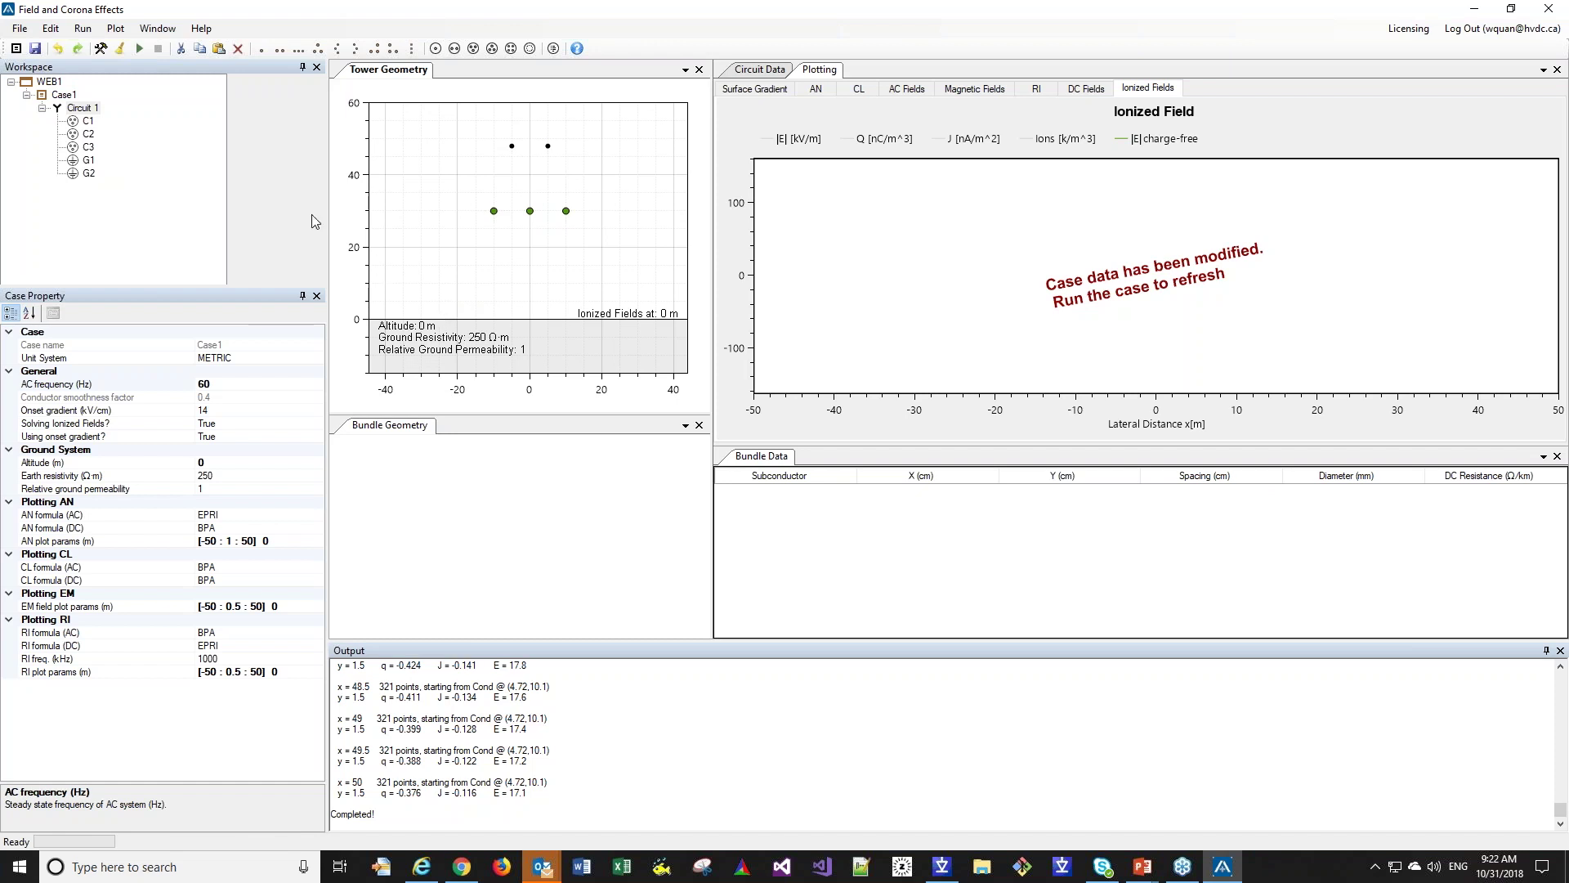
- Add a horizontal two-conductor DC circuit with a voltage magnitude of 500 kV to Case1
{"action": "left_click", "coordinate": [280, 50]}
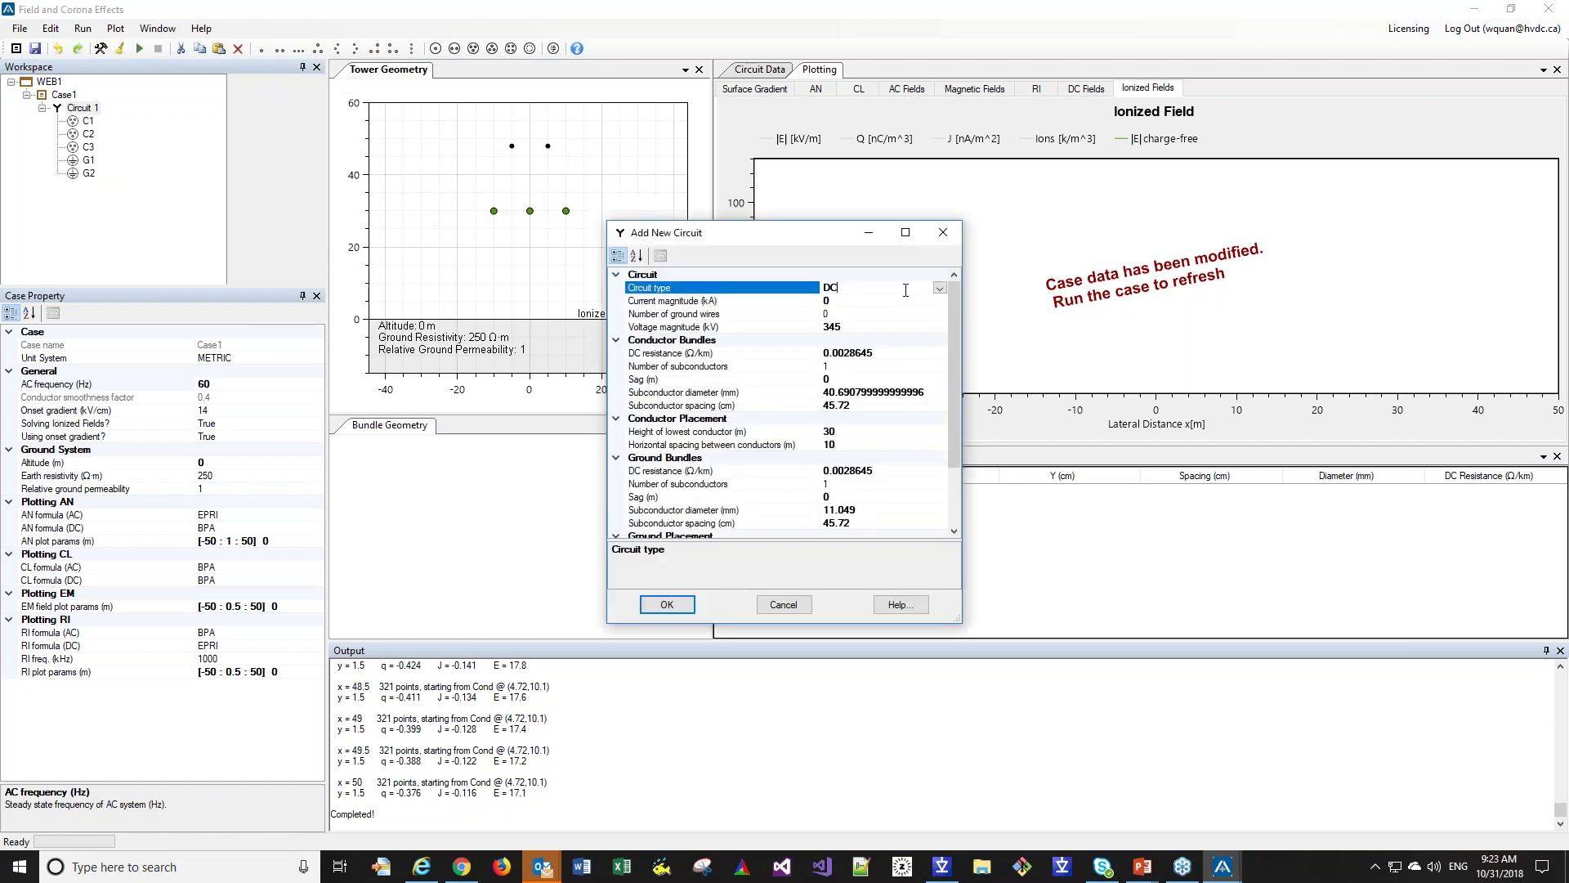
{"action": "left_click", "coordinate": [940, 287]}
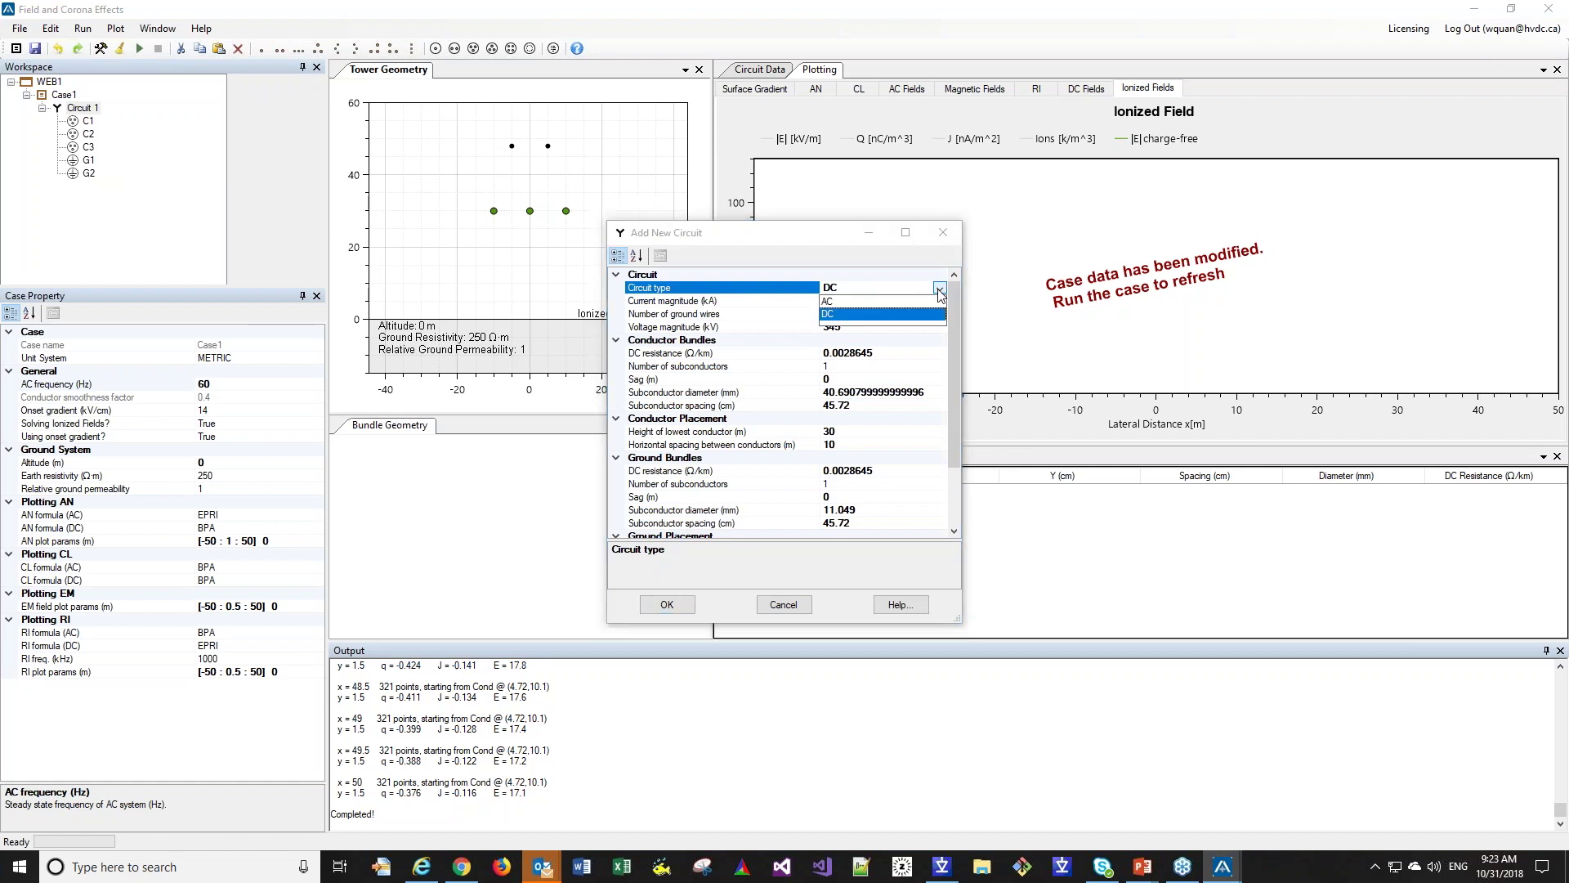
{"action": "left_click", "coordinate": [876, 284]}
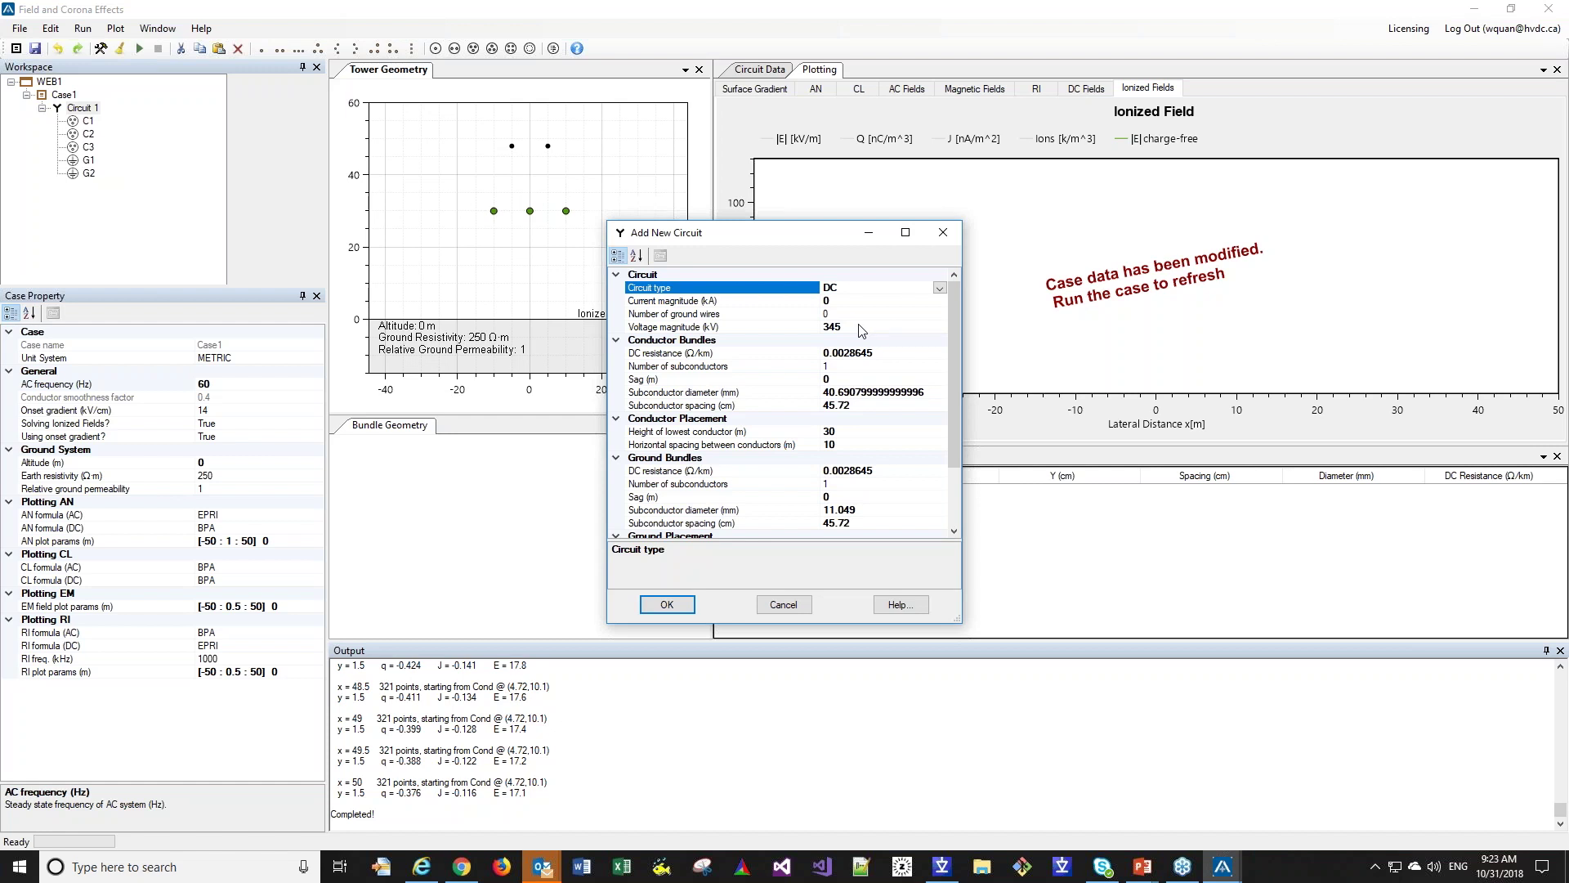
{"action": "left_click", "coordinate": [831, 327]}
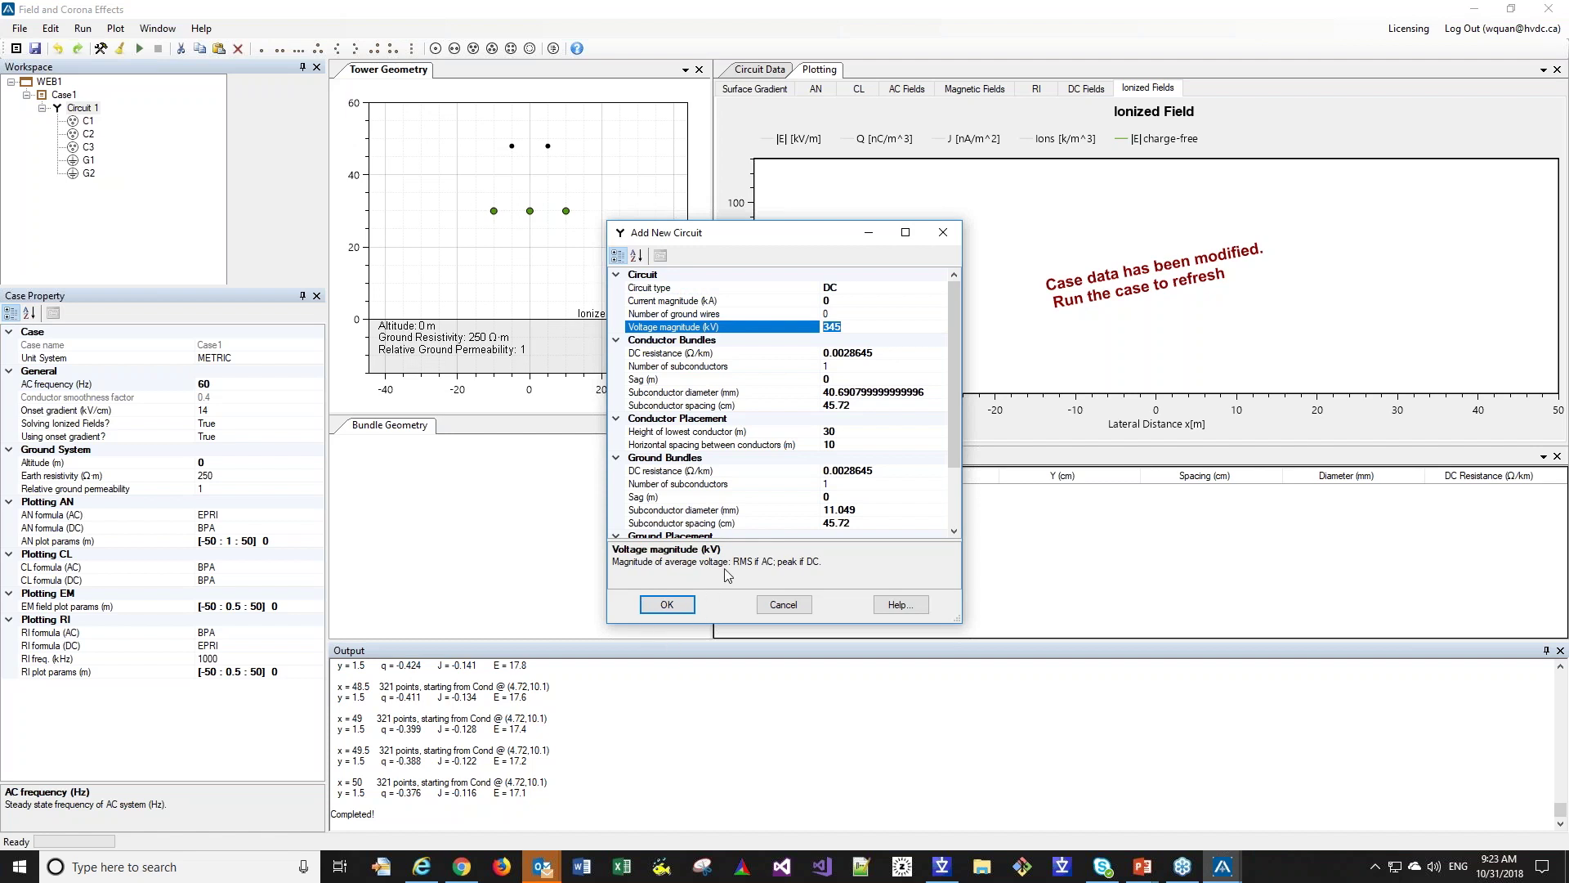
{"action": "type", "text": "500"}
{"action": "left_click", "coordinate": [668, 604]}
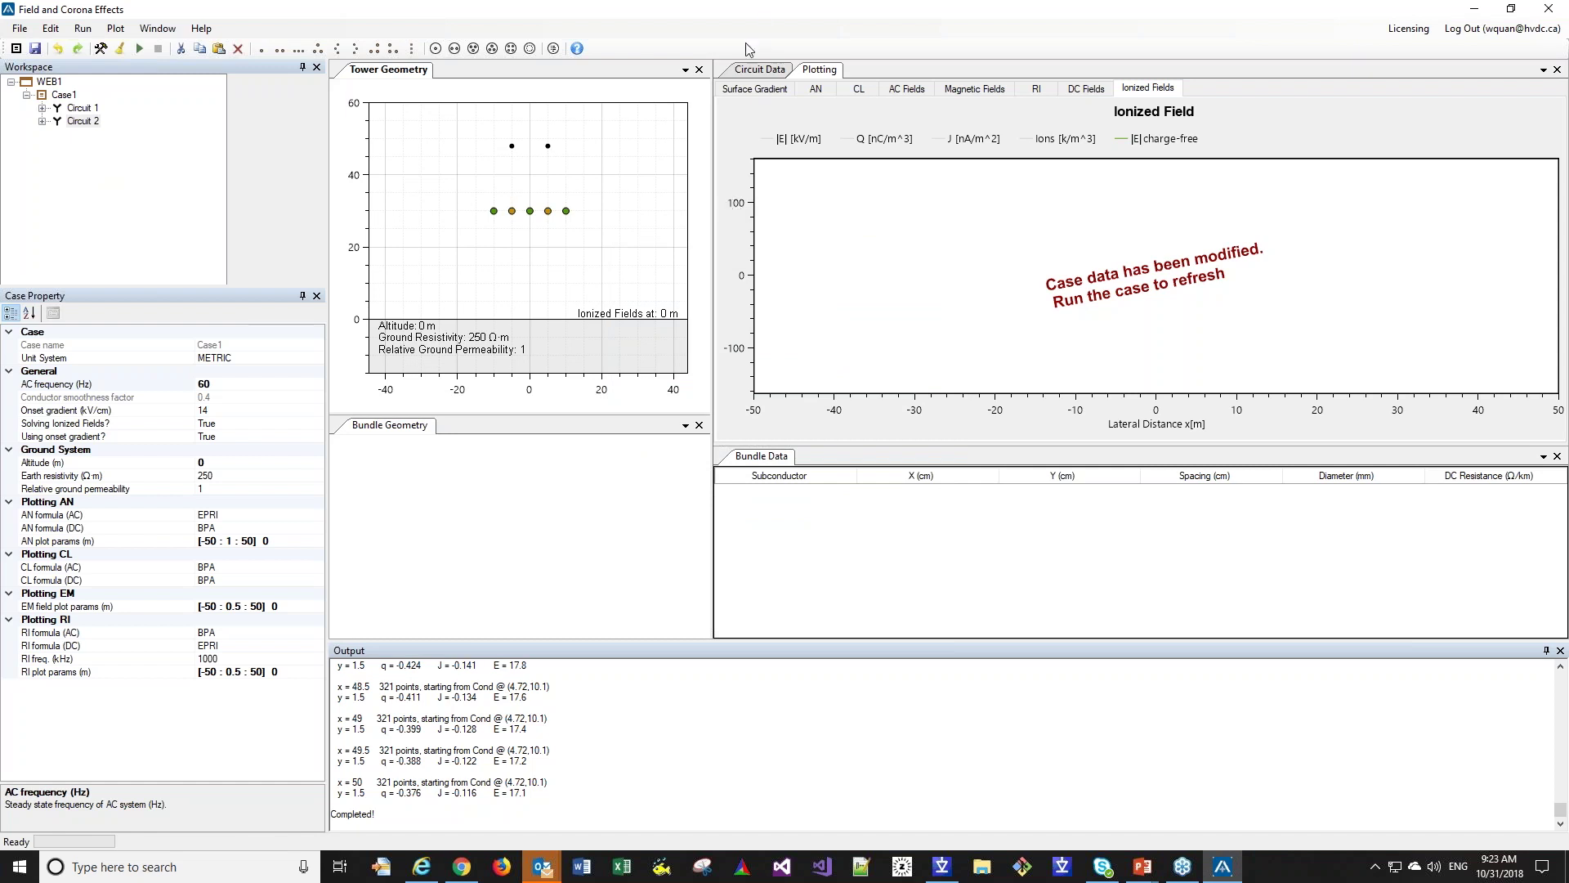
- Move the DC circuit beside the AC line by setting its positive pole's X to 15 m and its negative pole's X to 25 m
{"action": "left_click", "coordinate": [759, 70]}
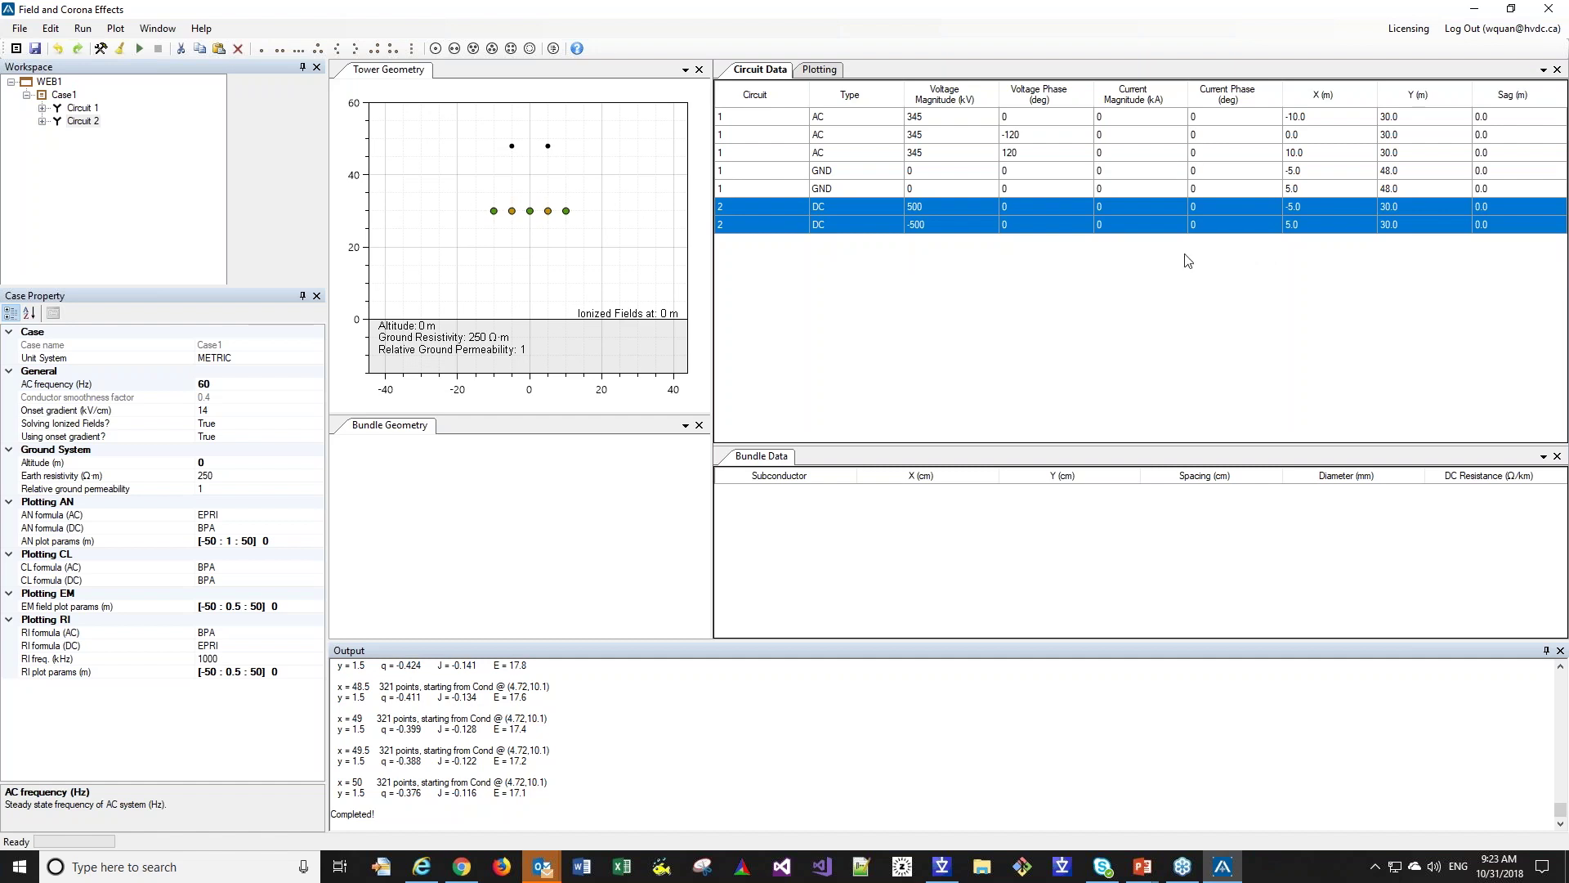
{"action": "left_click", "coordinate": [511, 211]}
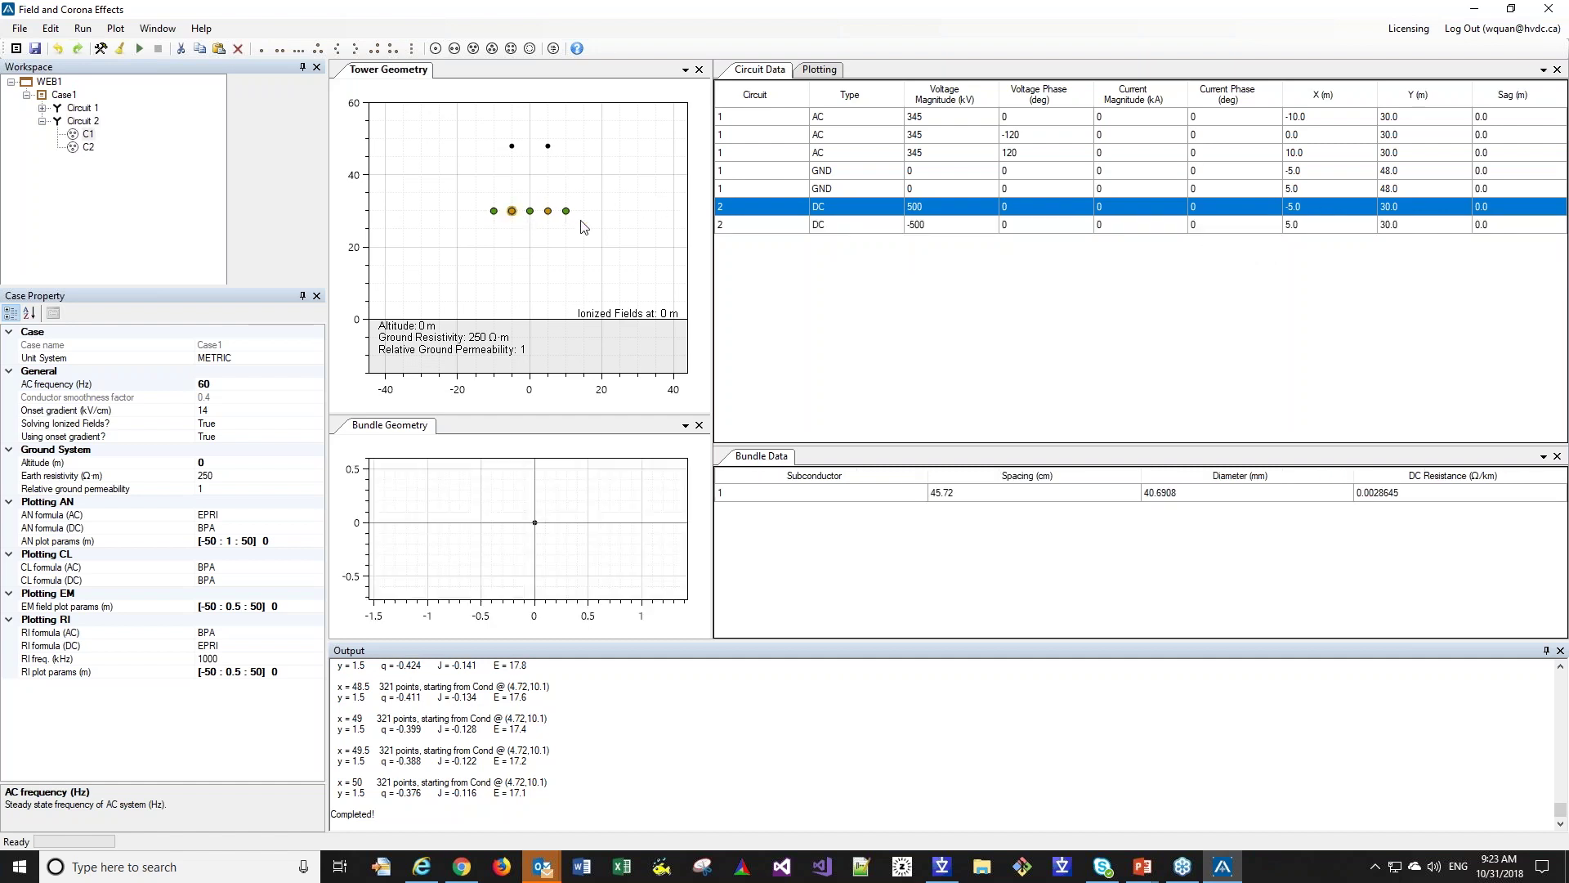
{"action": "left_click", "coordinate": [1312, 206]}
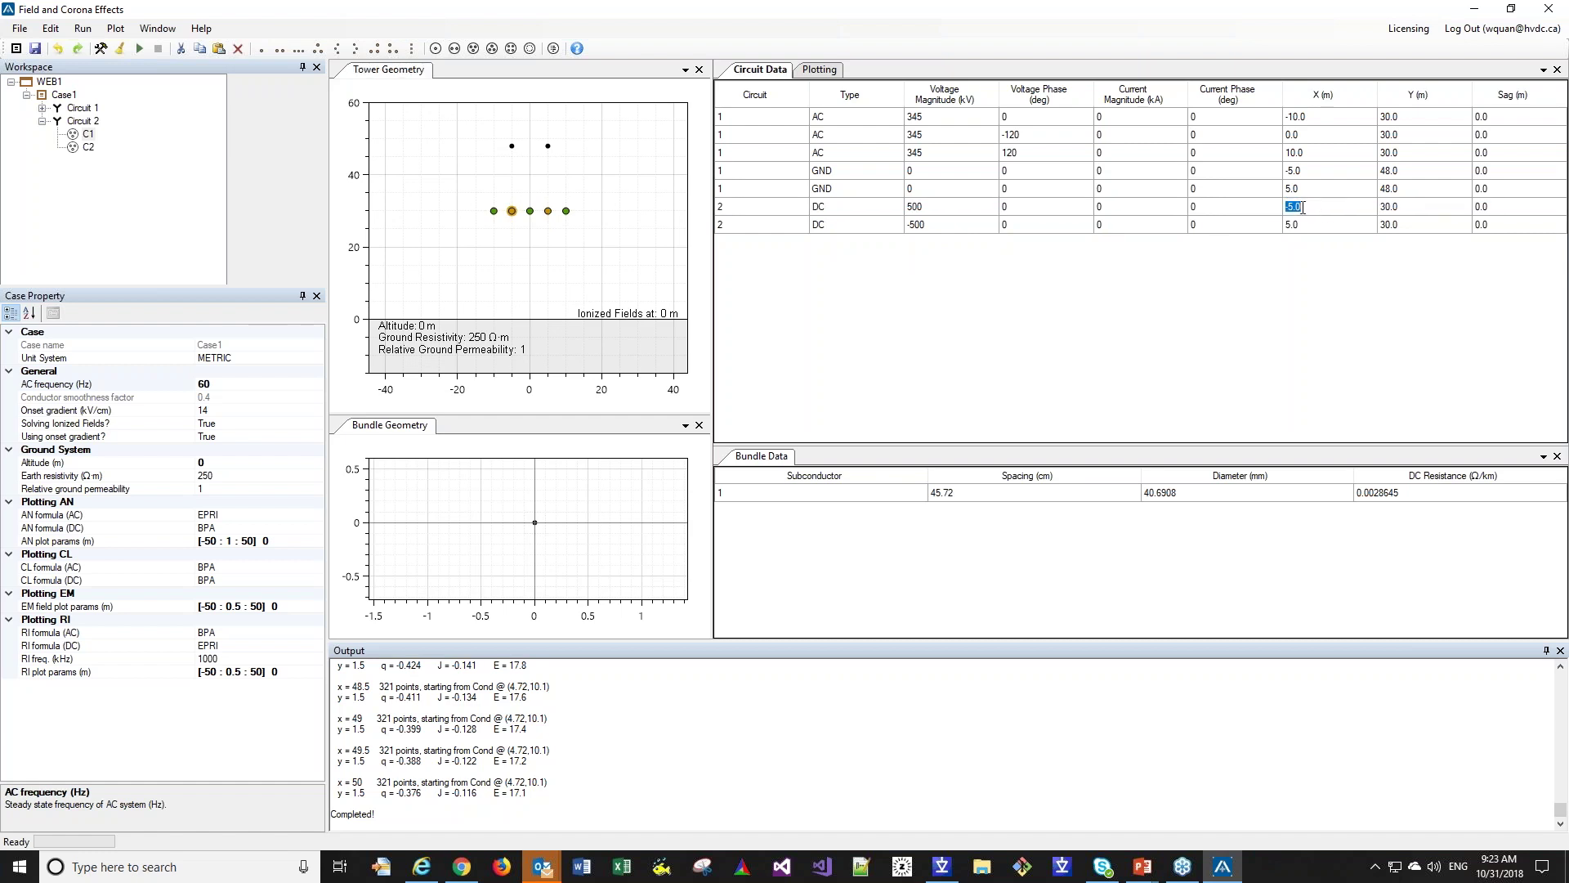
{"action": "left_click_drag", "start_coordinate": [1293, 208], "coordinate": [1282, 209]}
{"action": "type", "text": "15"}
{"action": "key", "text": "Return"}
{"action": "left_click", "coordinate": [1312, 226]}
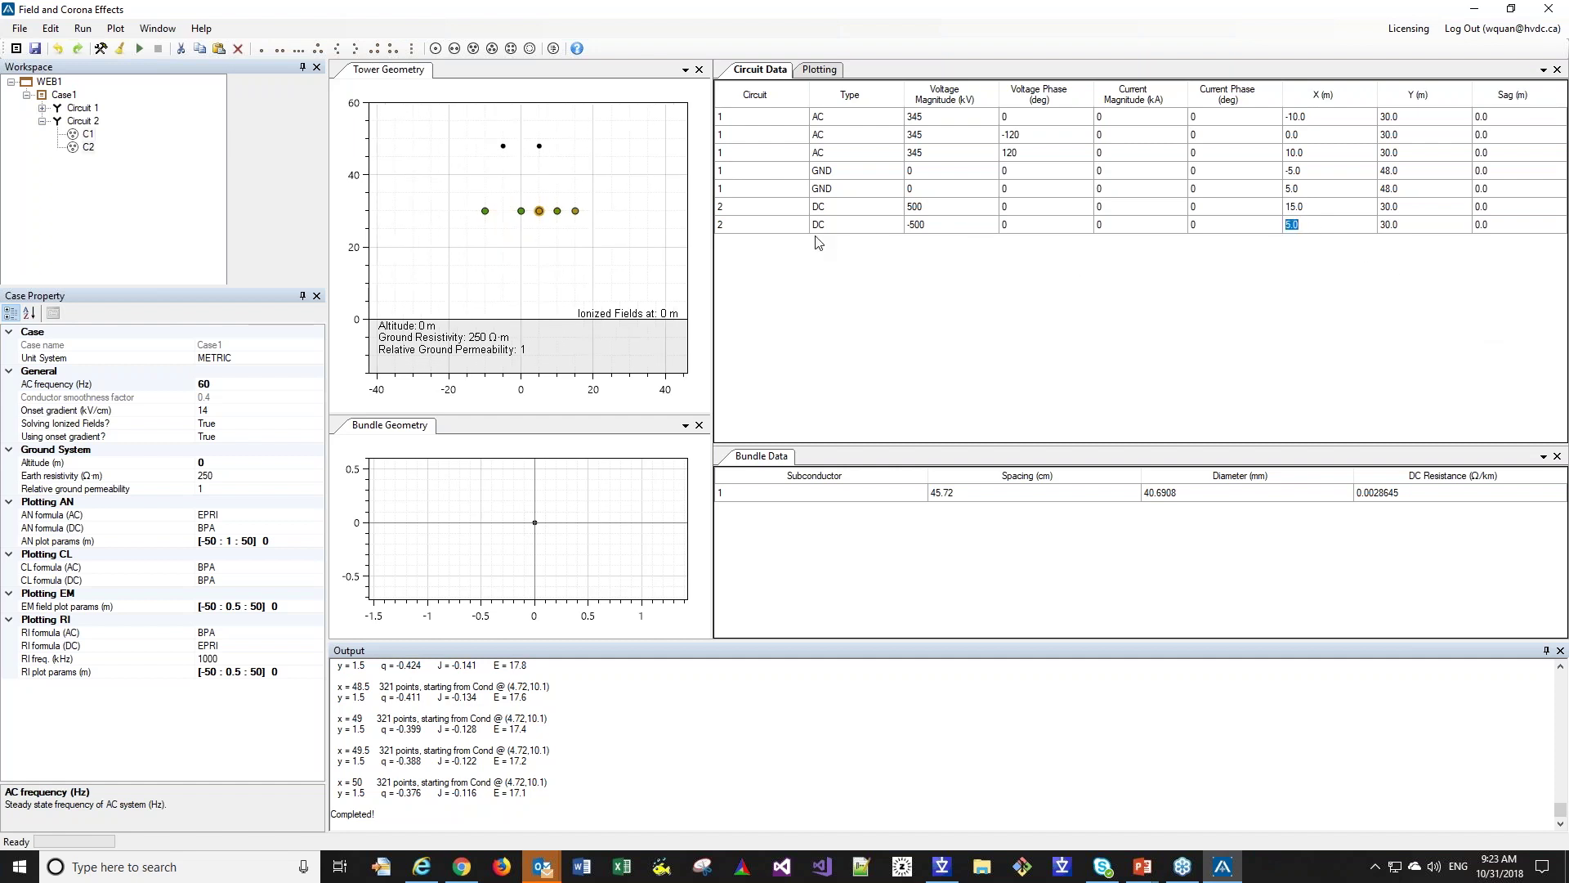
{"action": "left_click", "coordinate": [1289, 225]}
{"action": "type", "text": "2"}
{"action": "left_click", "coordinate": [1114, 175]}
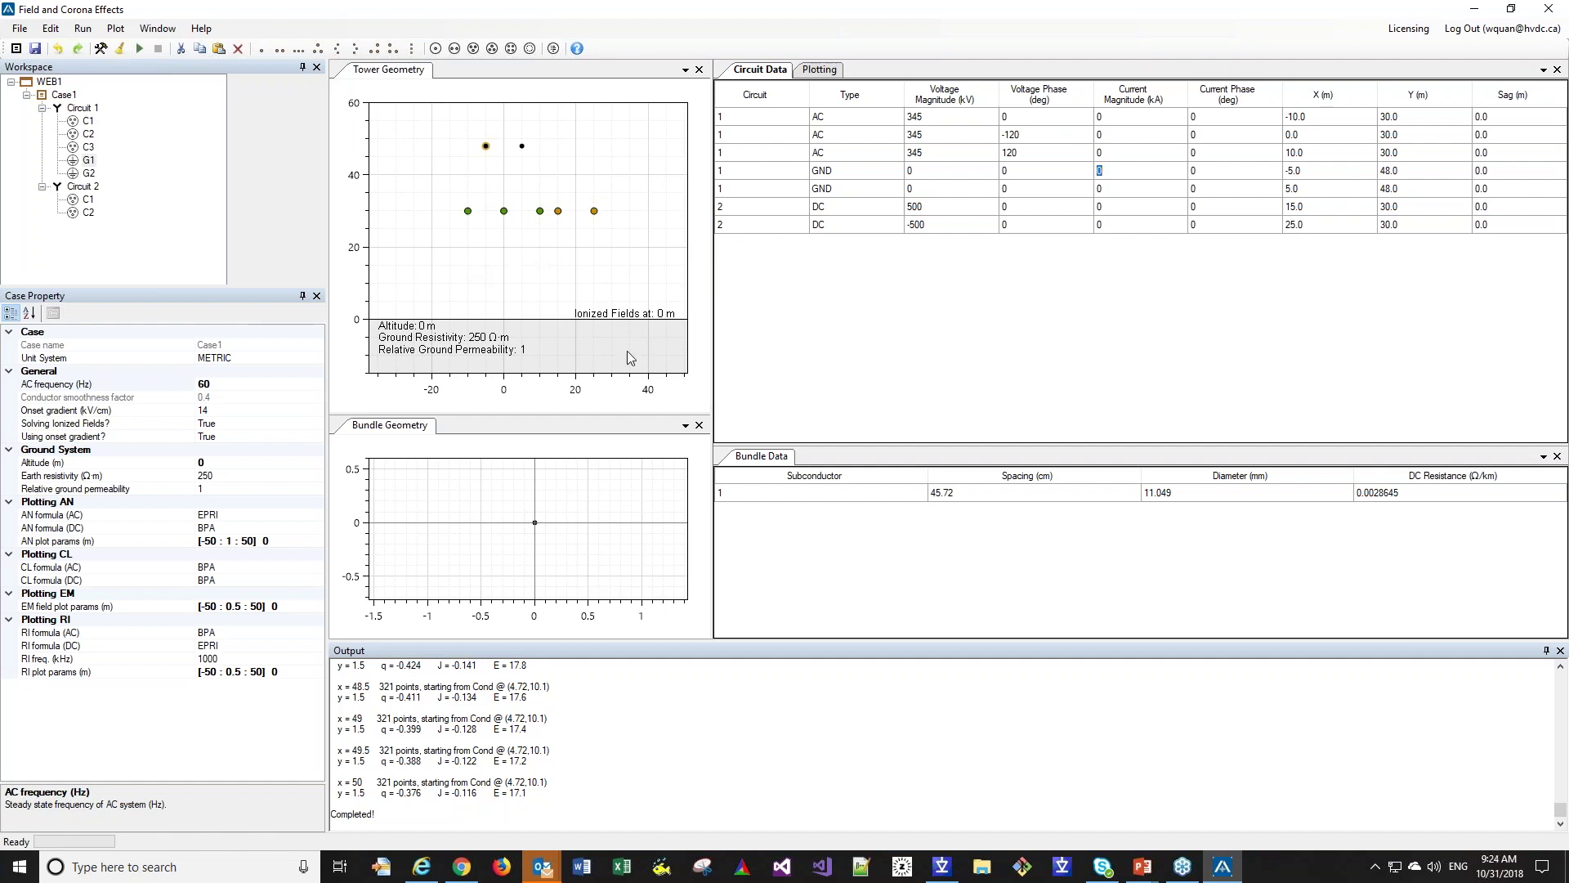
- Add one subconductor to each of the two DC pole bundles, keeping the default subconductor spacing
{"action": "left_click", "coordinate": [558, 214]}
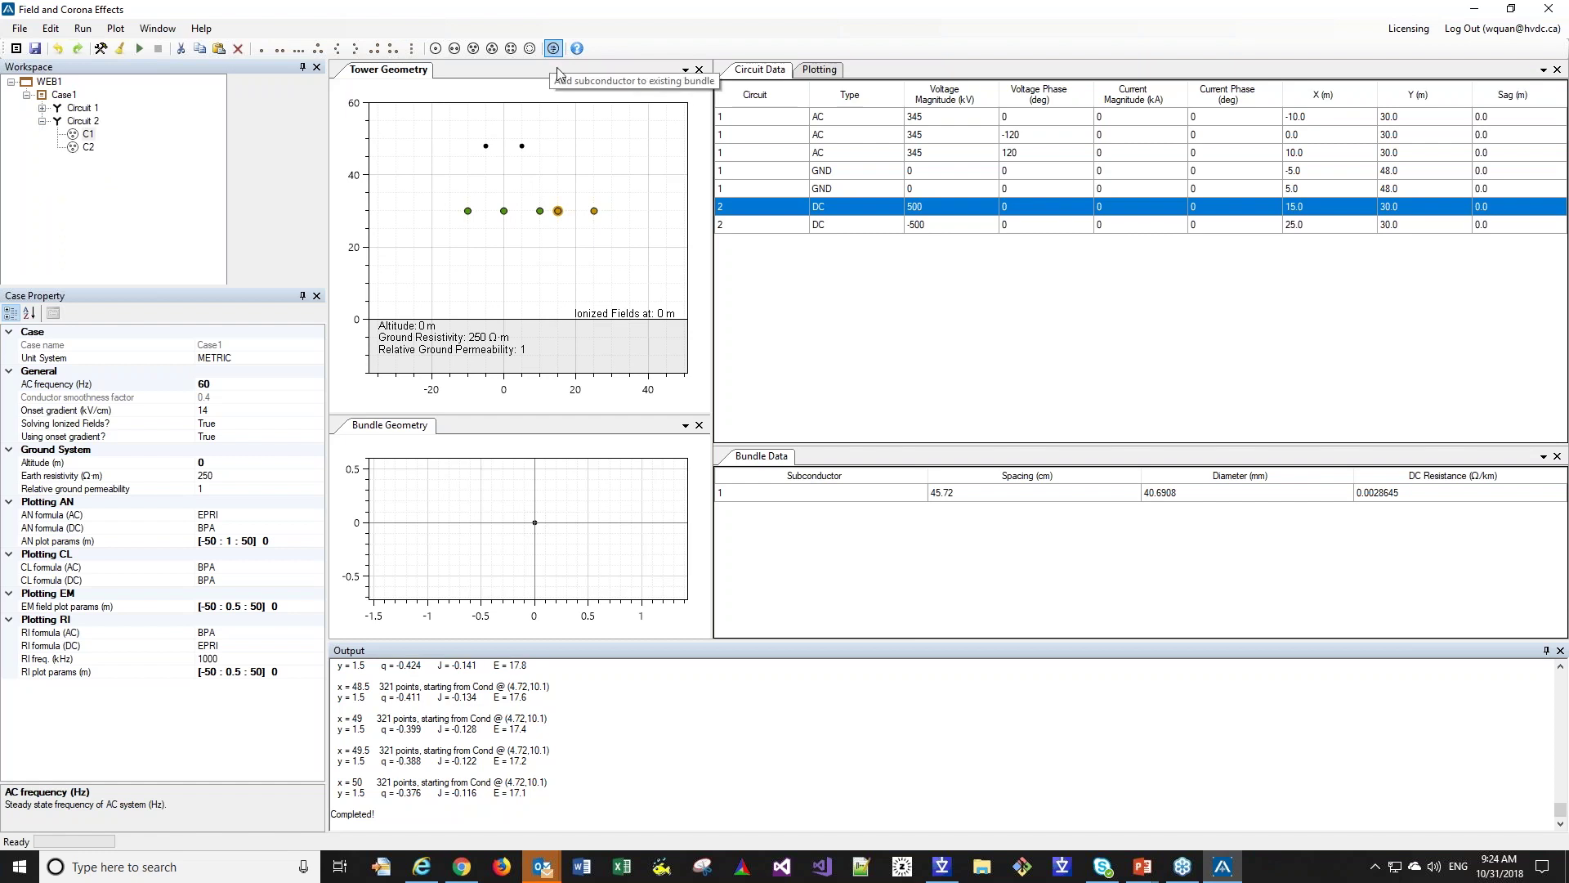
{"action": "left_click", "coordinate": [594, 211]}
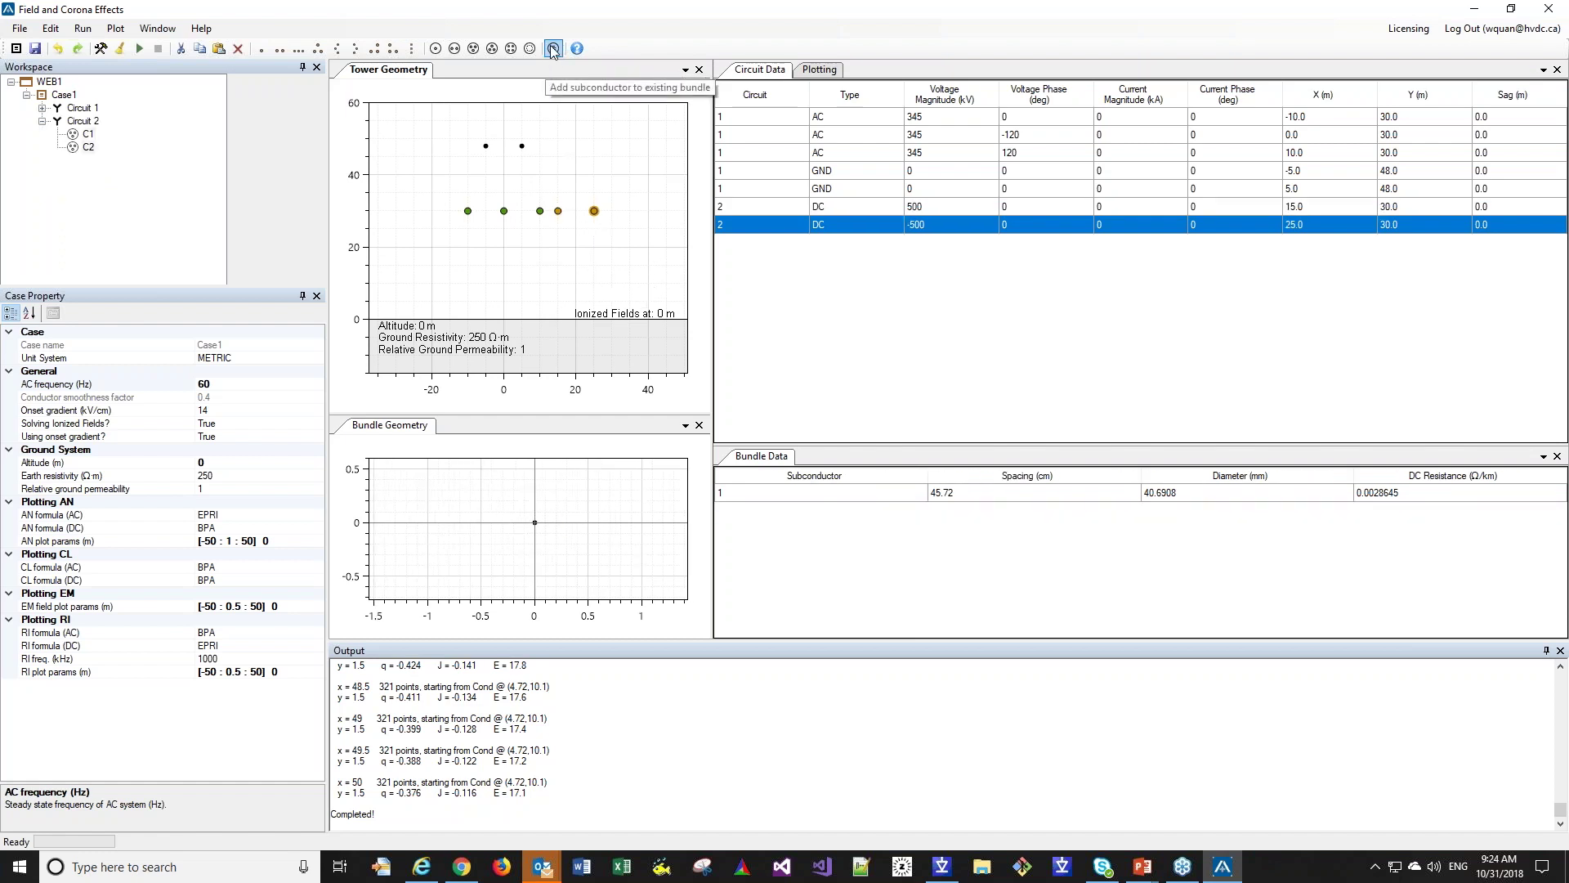
{"action": "left_click", "coordinate": [553, 49]}
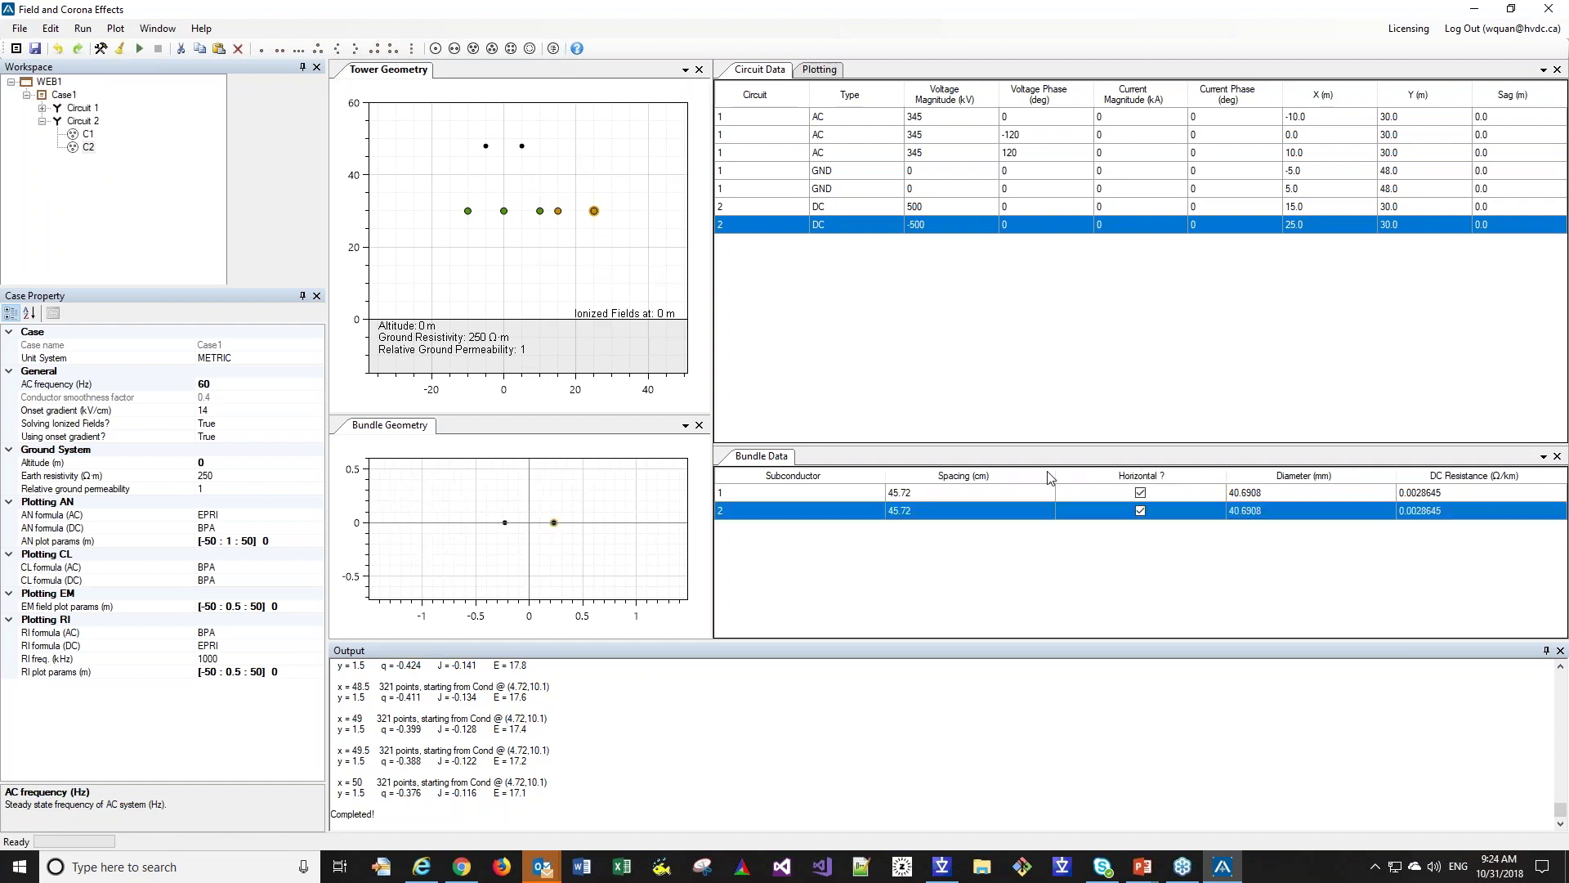
{"action": "left_click", "coordinate": [950, 495]}
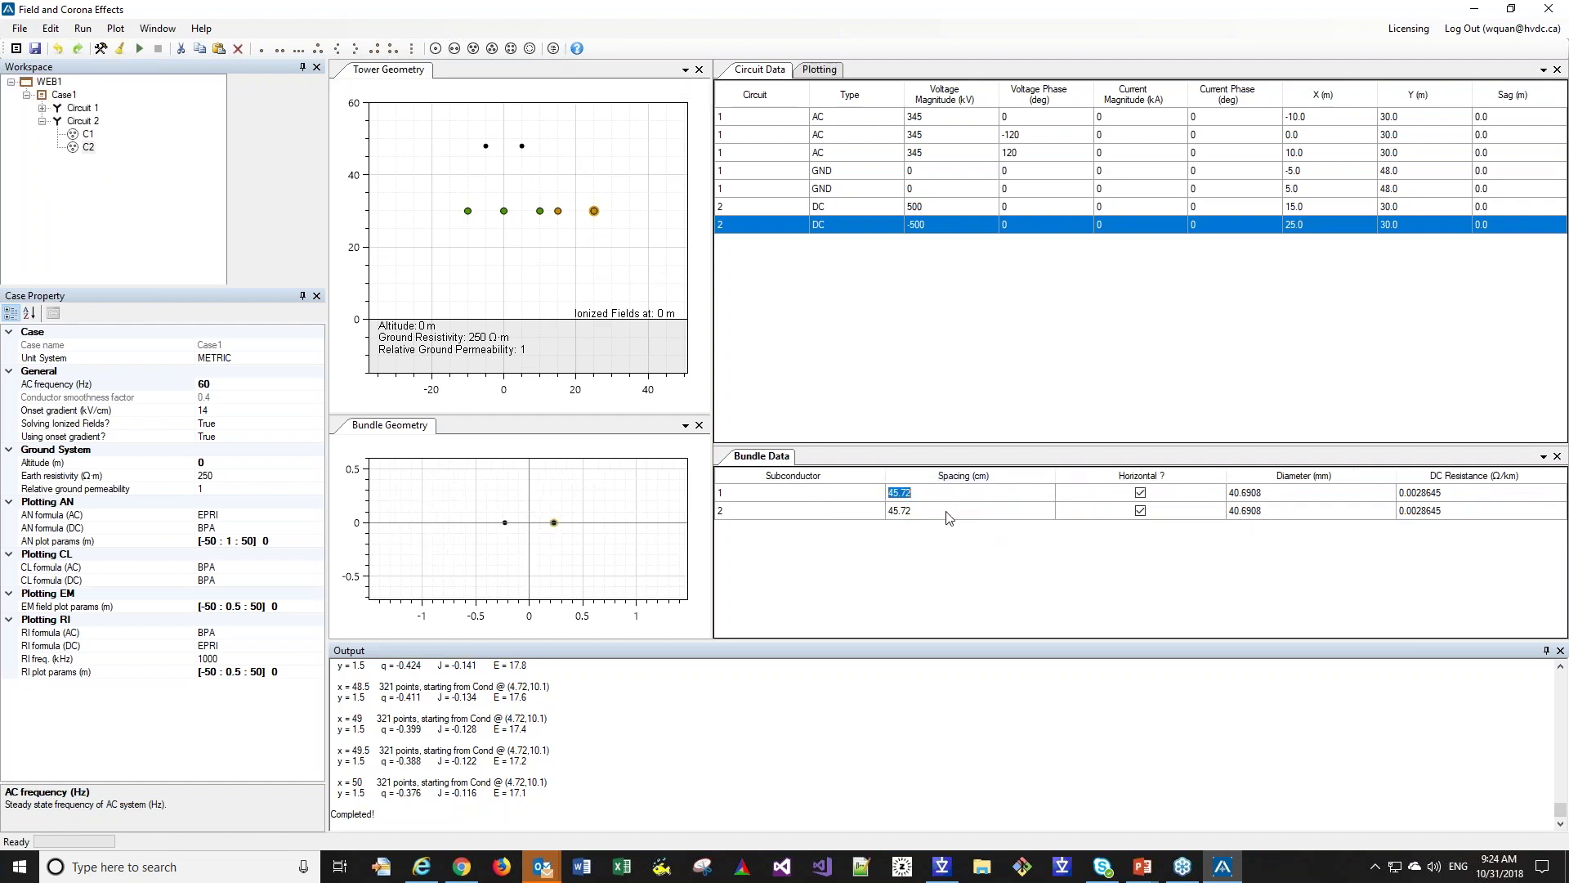
{"action": "key", "text": "Down"}
{"action": "left_click", "coordinate": [674, 746]}
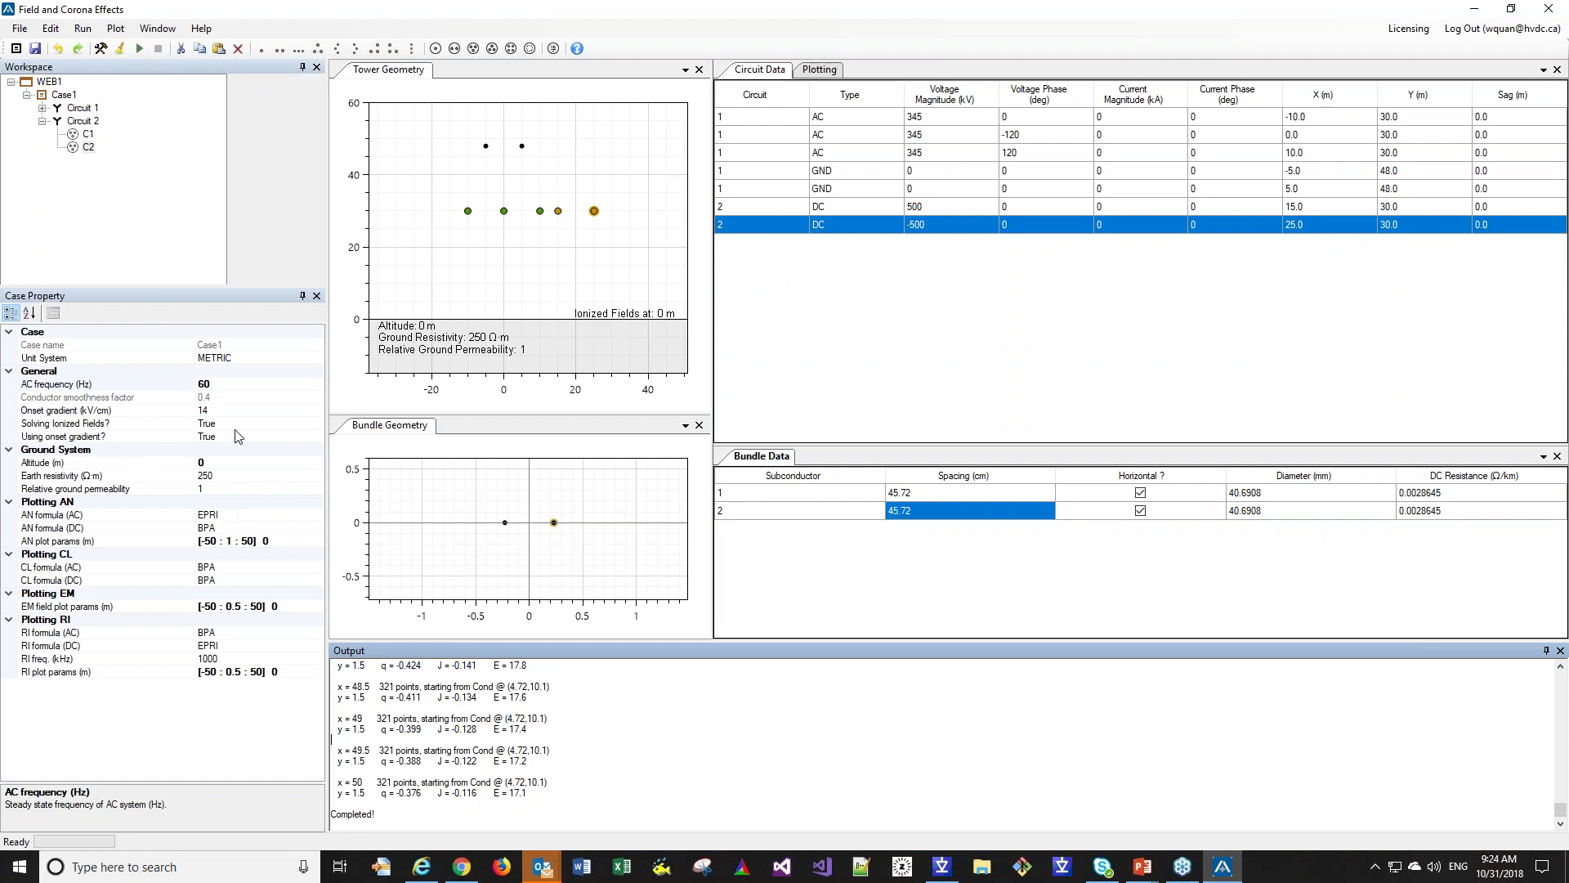
- Set Solving Ionized Fields to False for Case1 and run the case
{"action": "left_click", "coordinate": [296, 423]}
{"action": "left_click", "coordinate": [317, 423]}
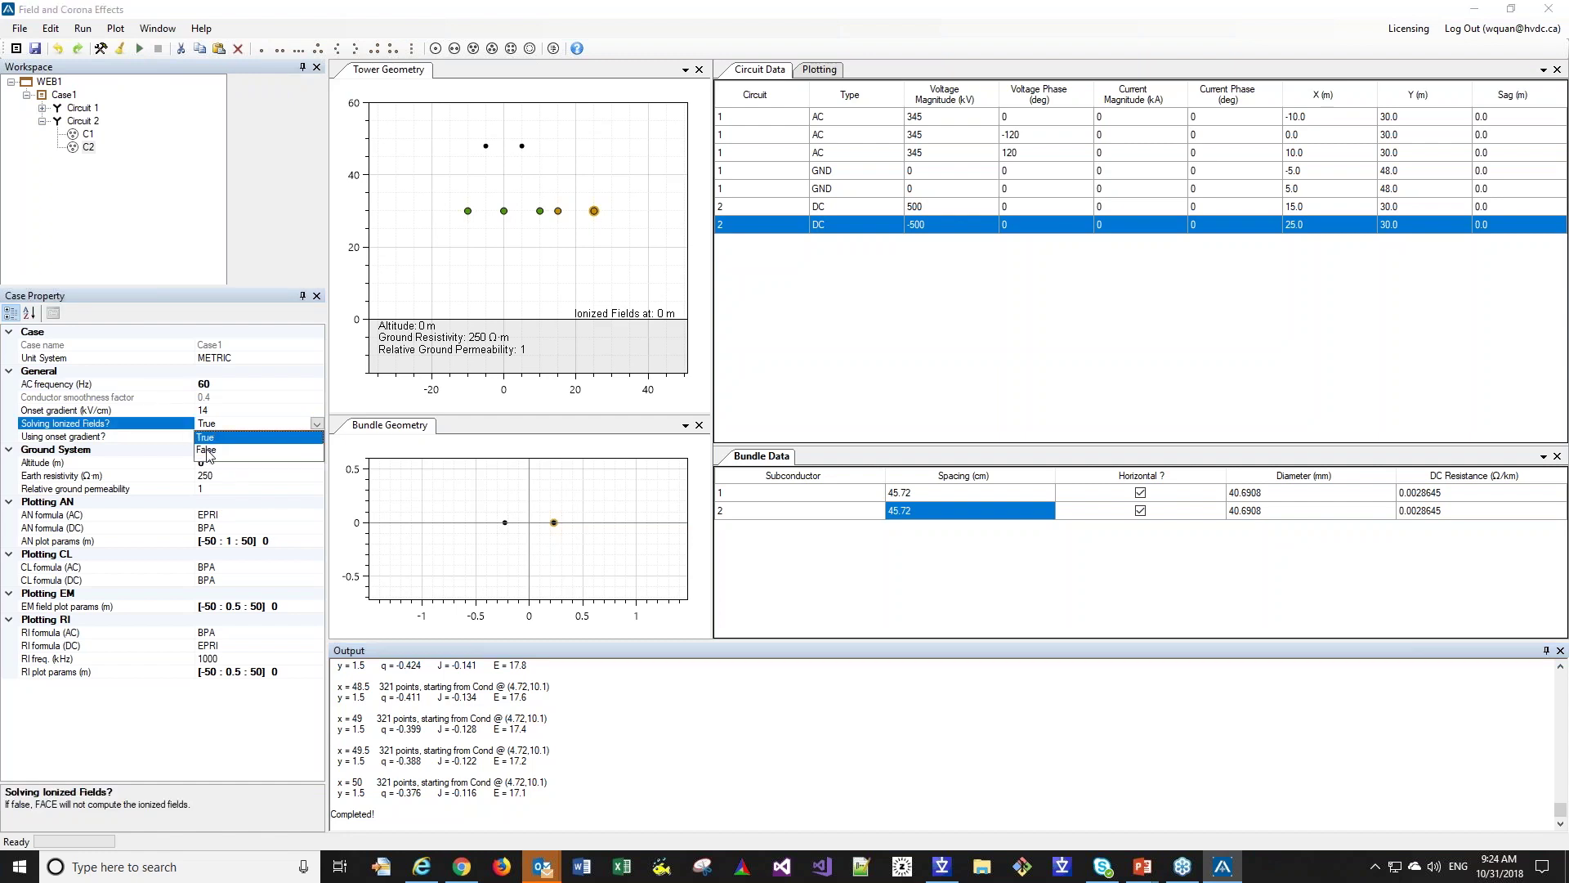
{"action": "left_click", "coordinate": [208, 452]}
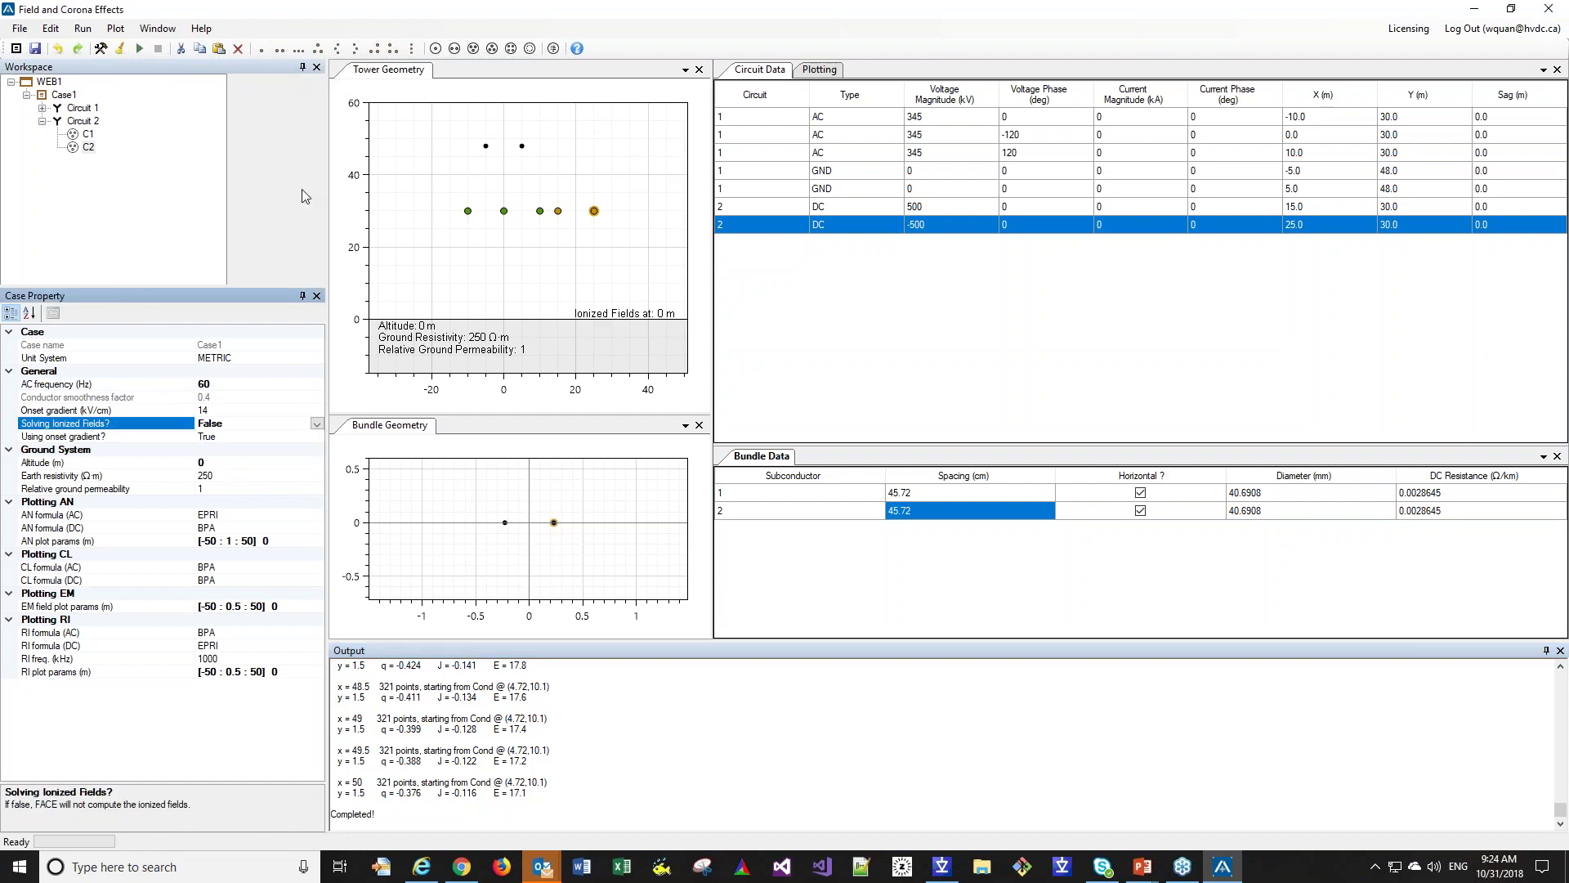
{"action": "left_click", "coordinate": [137, 49]}
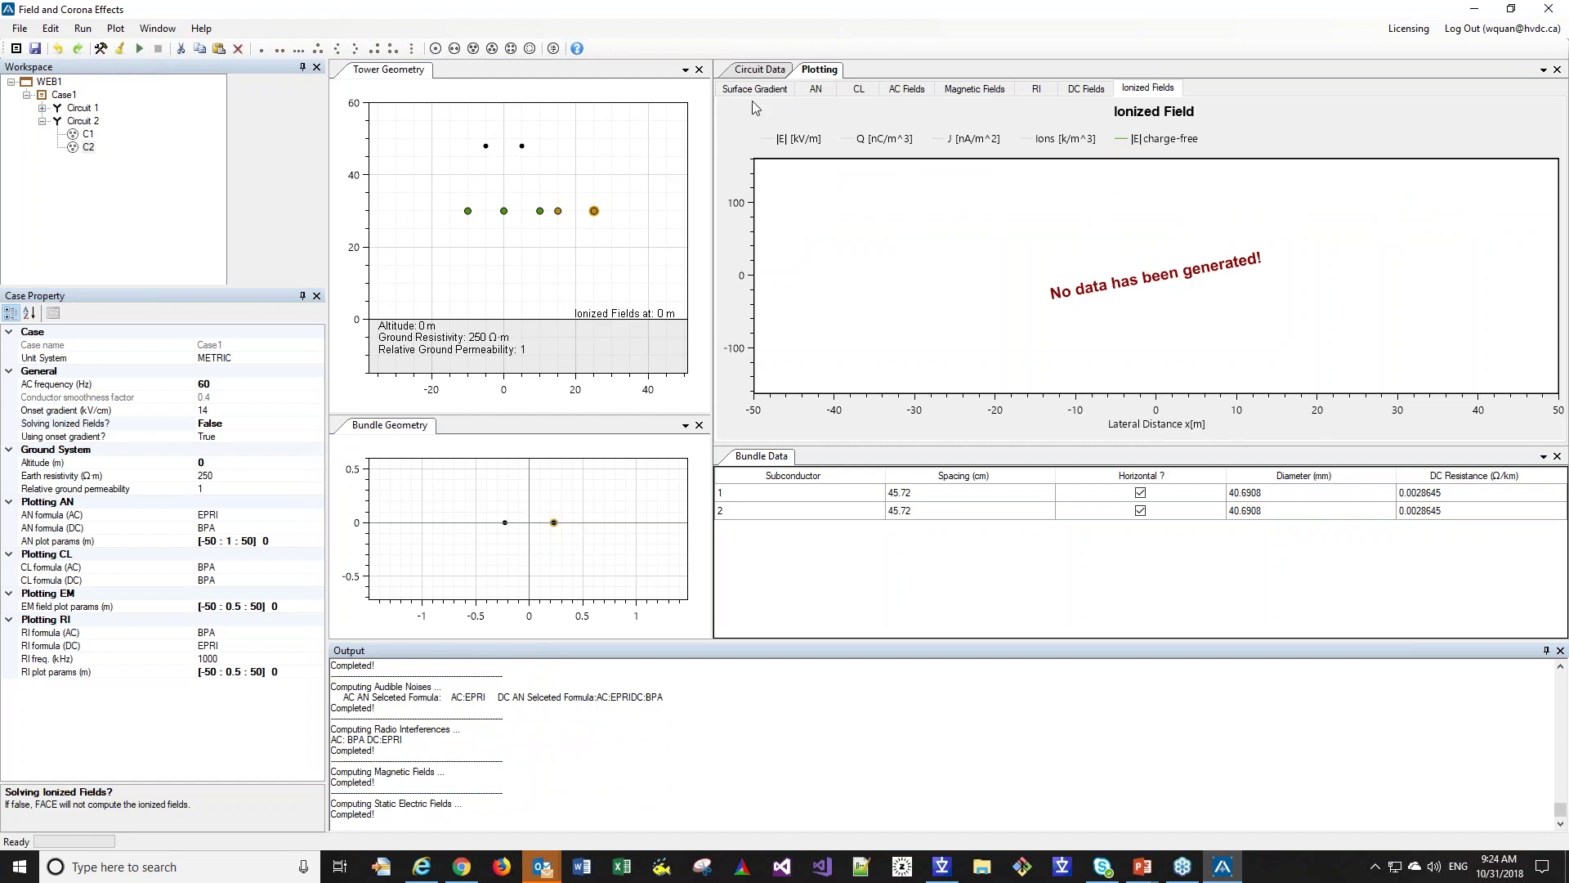
- Examine the conductor surface gradients, the audible noise profile and the static AC electric field plot
{"action": "left_click", "coordinate": [760, 96]}
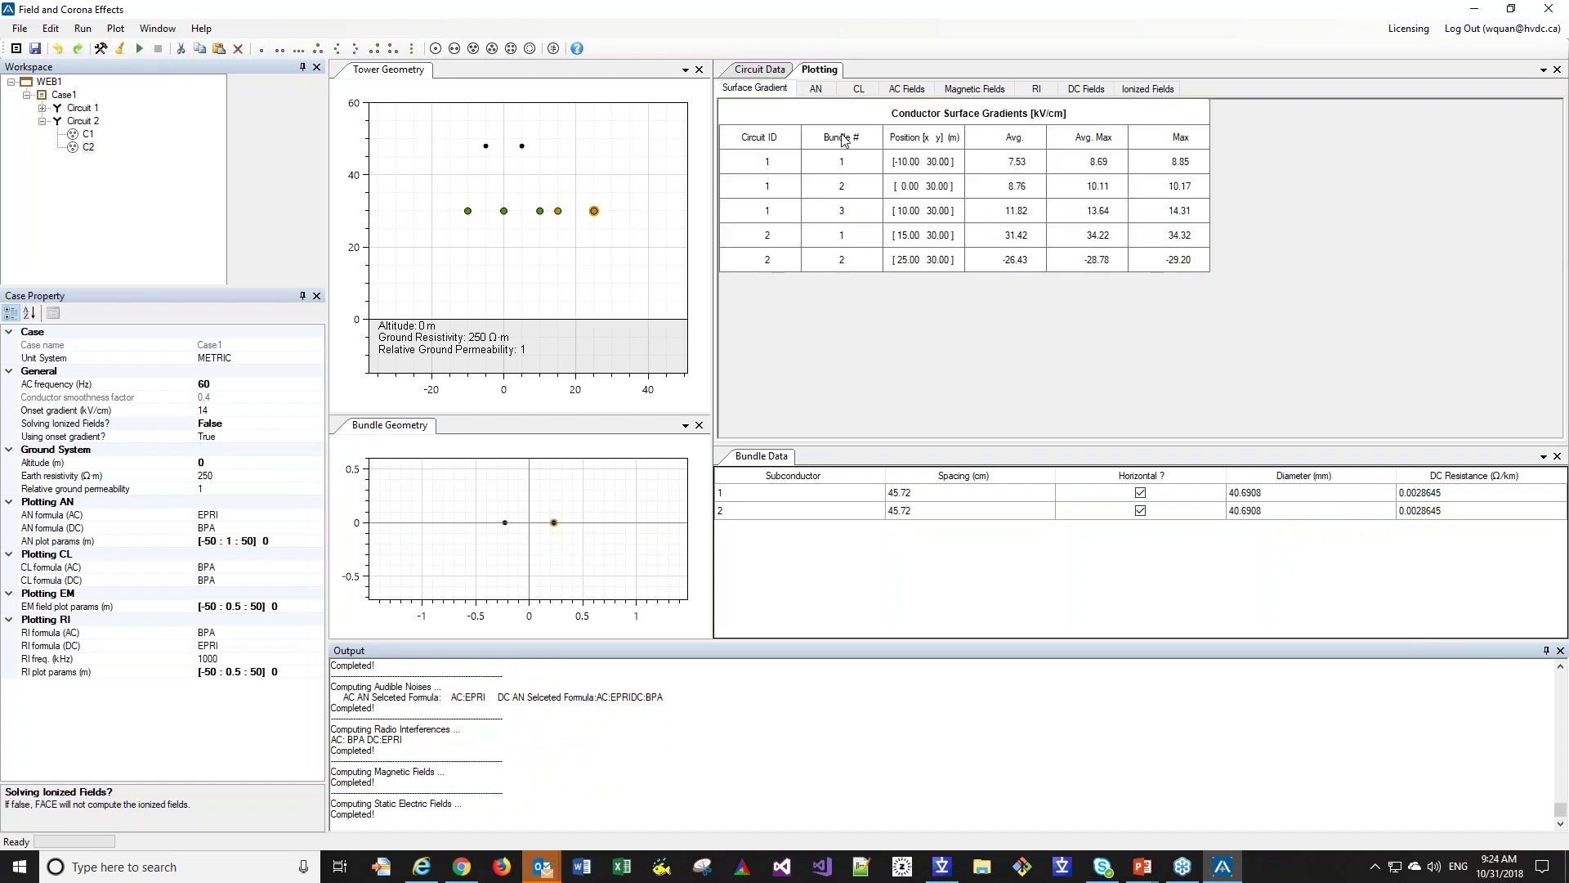
{"action": "left_click", "coordinate": [816, 93]}
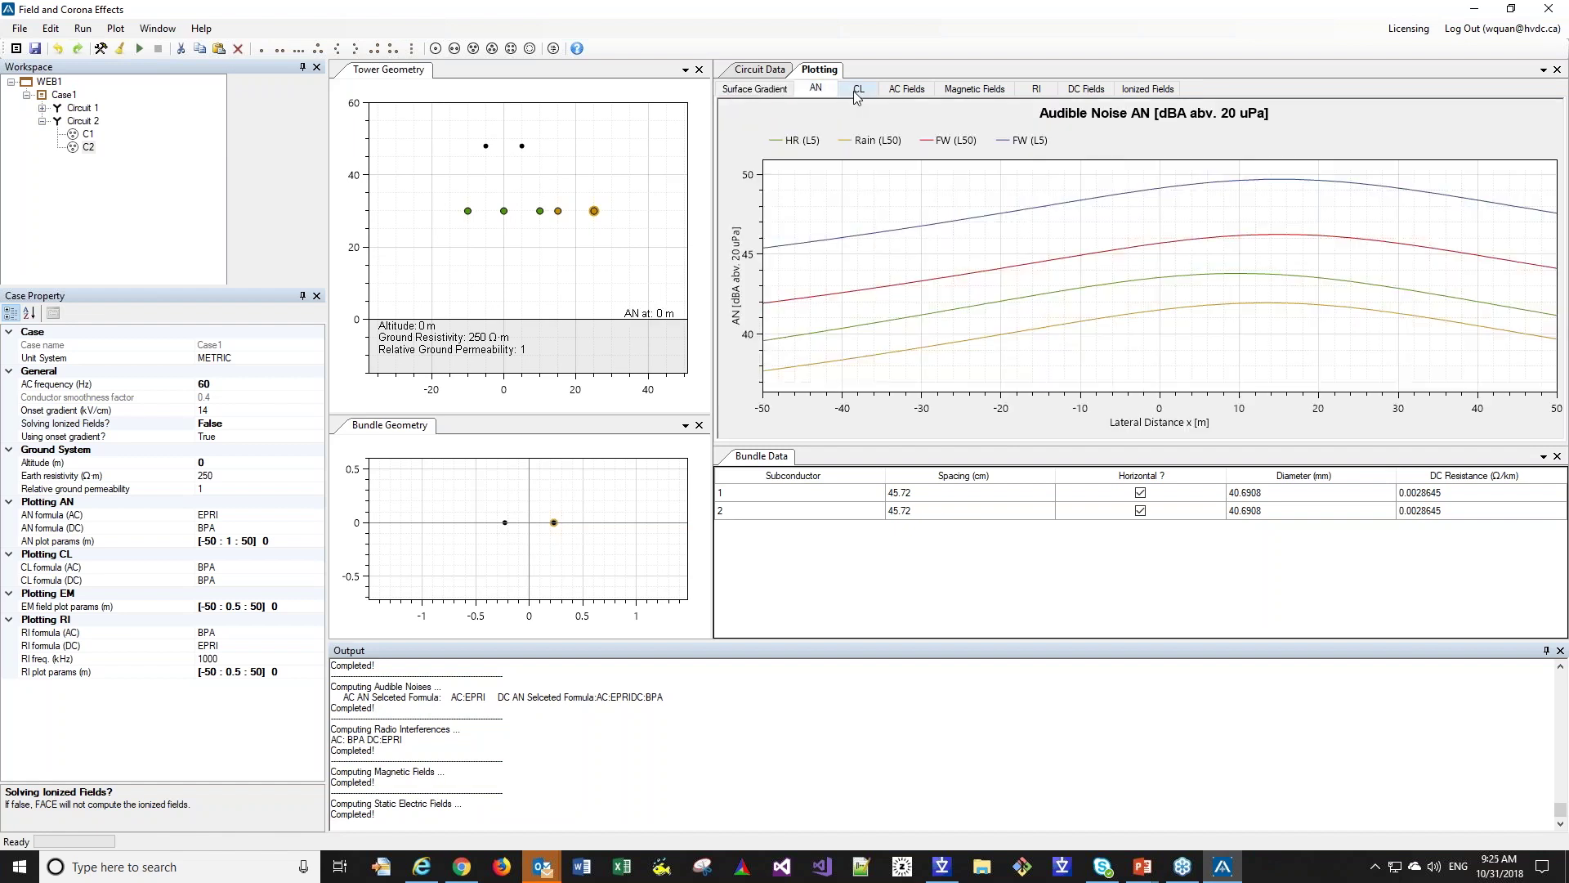
{"action": "left_click", "coordinate": [921, 93]}
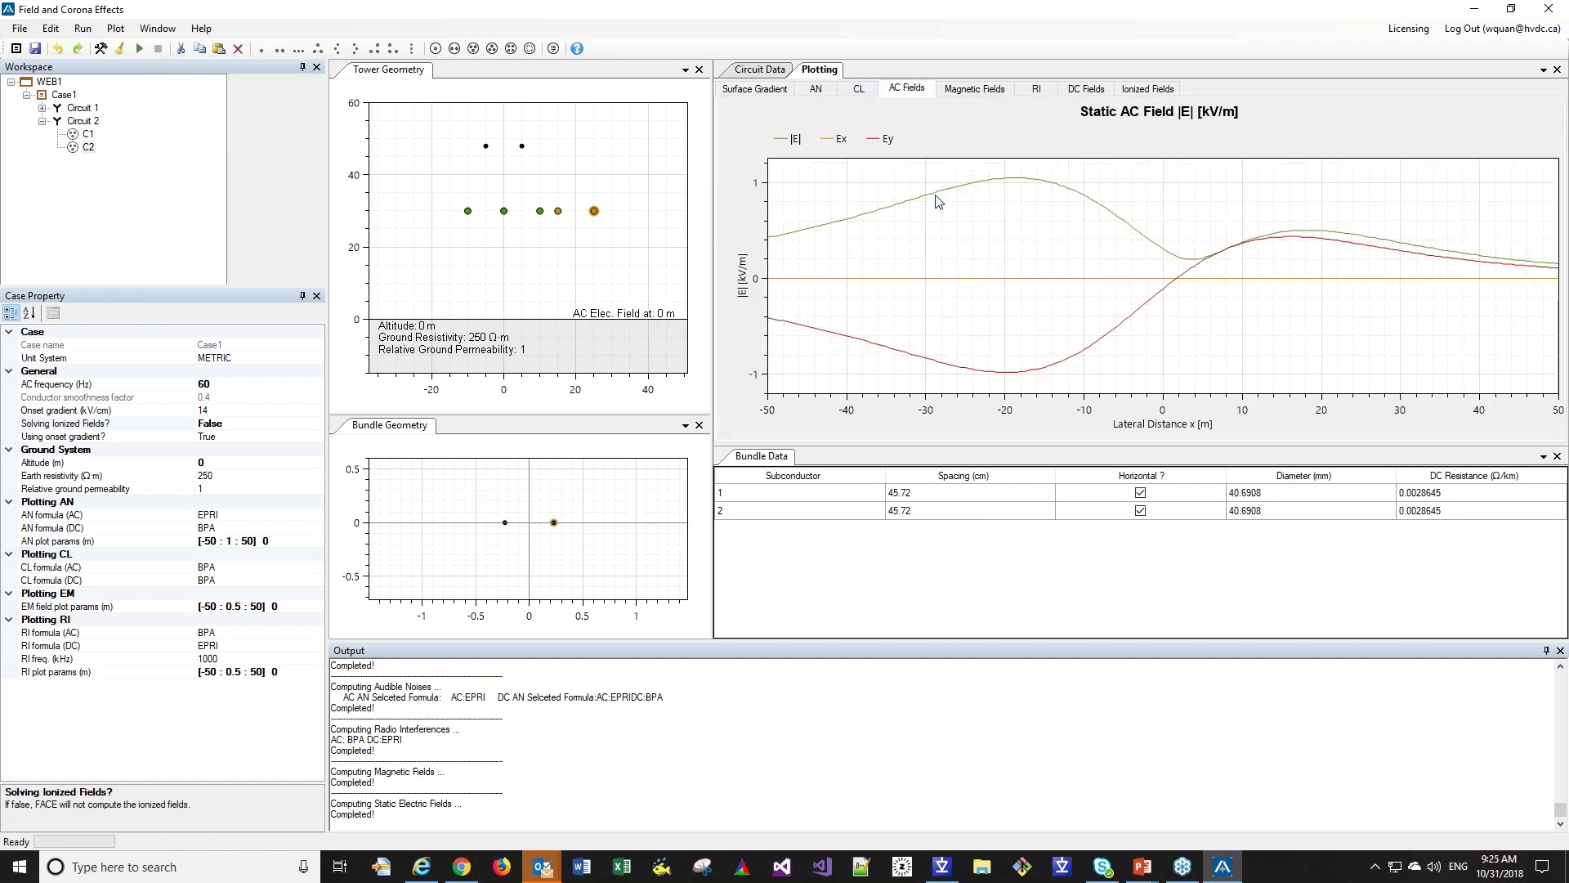
- View the magnetic field plot and check it against the current magnitudes in the circuit data
{"action": "left_click", "coordinate": [974, 88]}
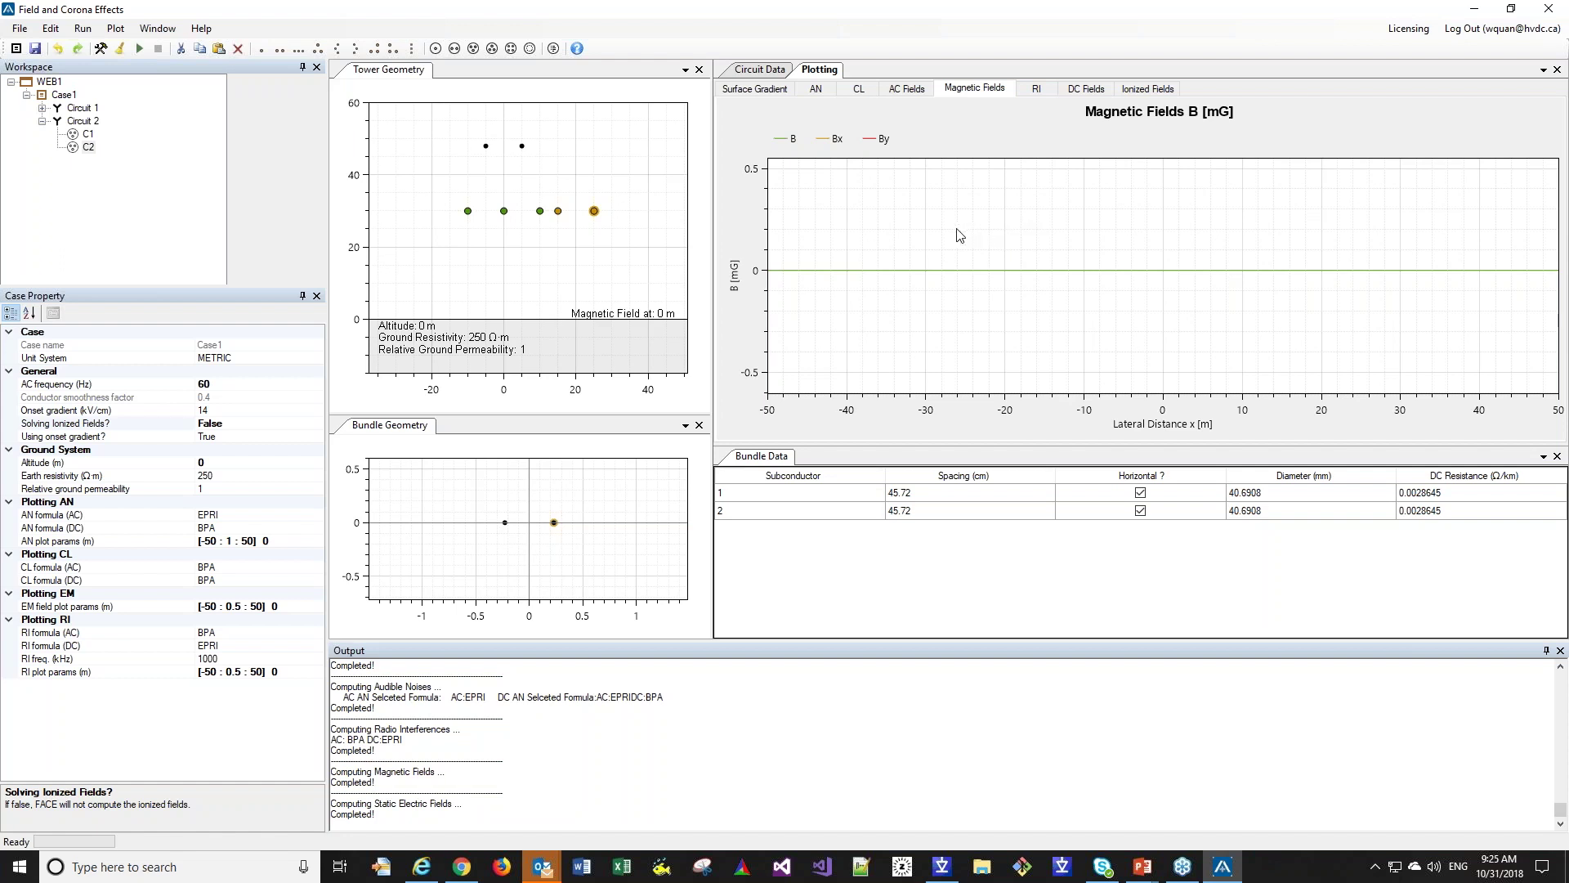
{"action": "left_click", "coordinate": [745, 72]}
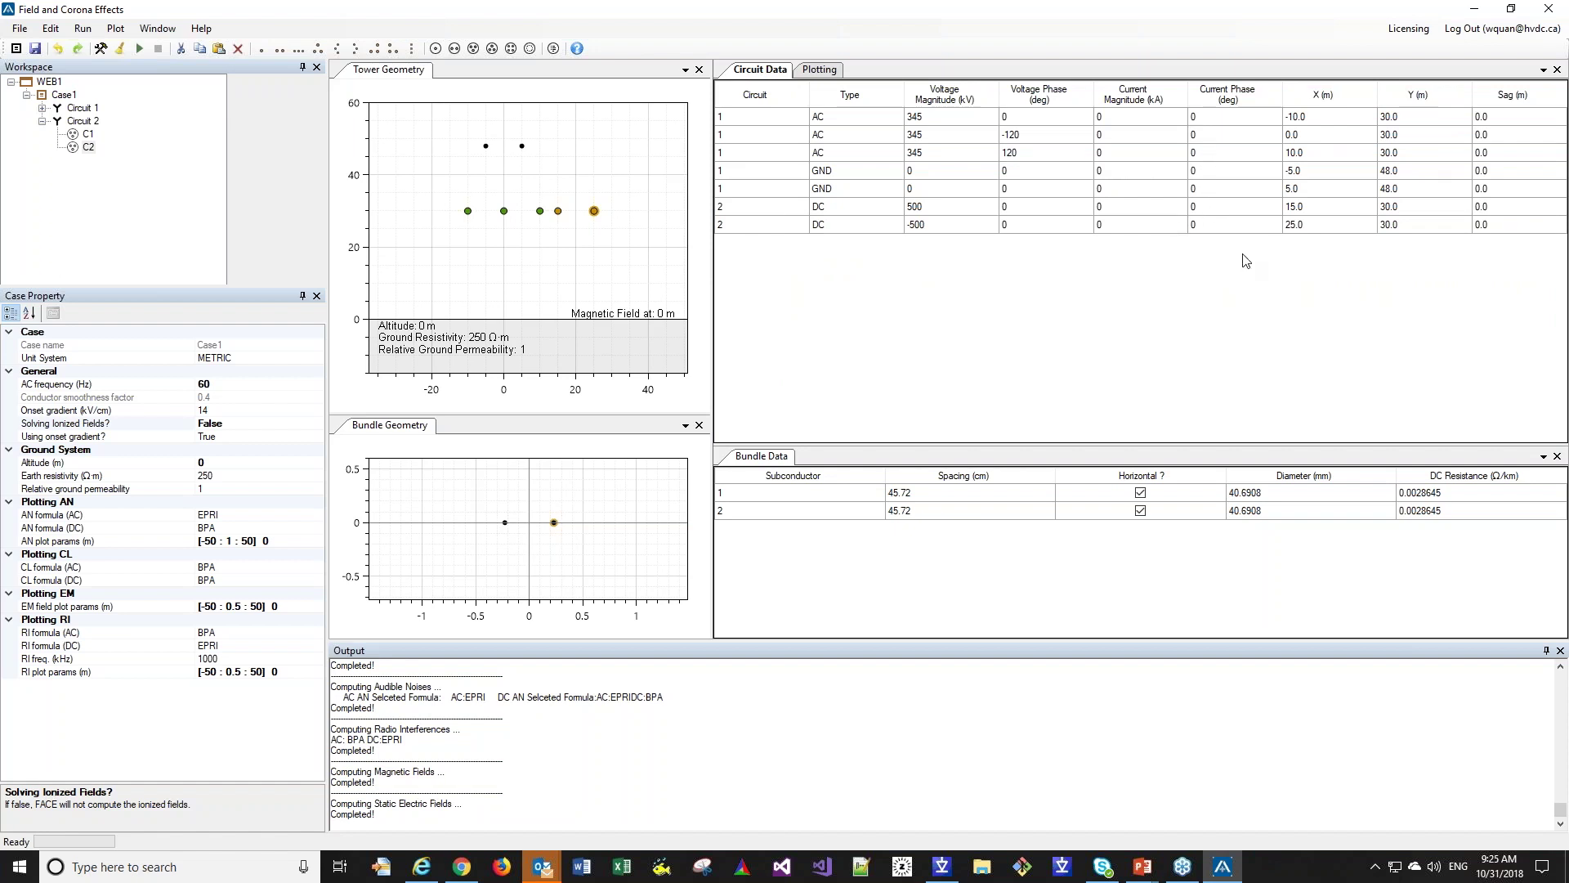
{"action": "left_click", "coordinate": [818, 70]}
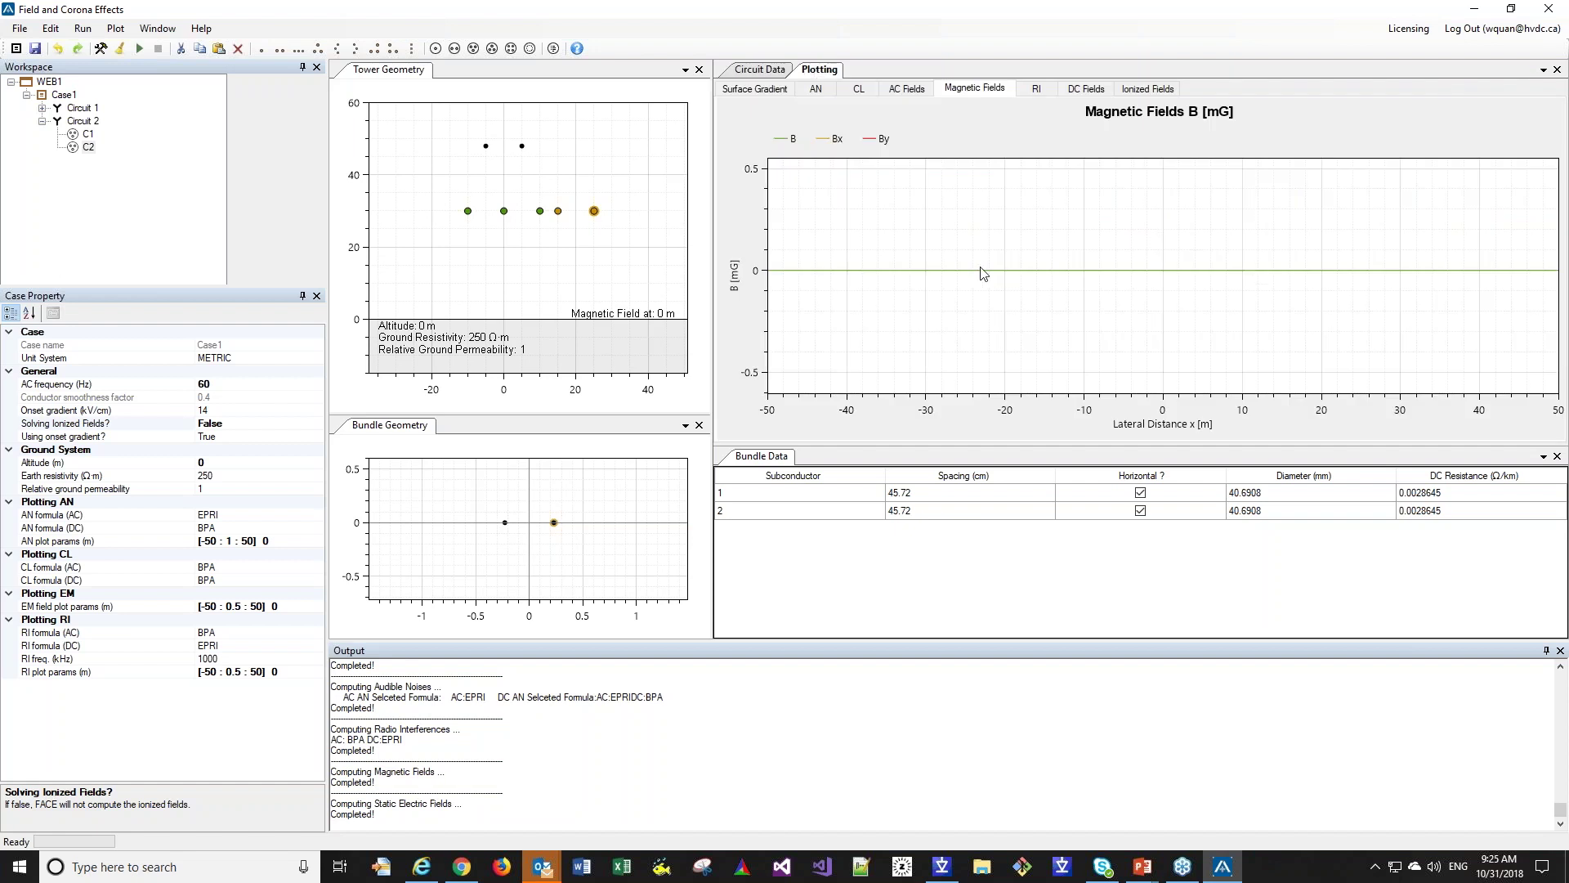
- Review the radio interference, static DC field and ionized field plots of Case1
{"action": "left_click", "coordinate": [1038, 90]}
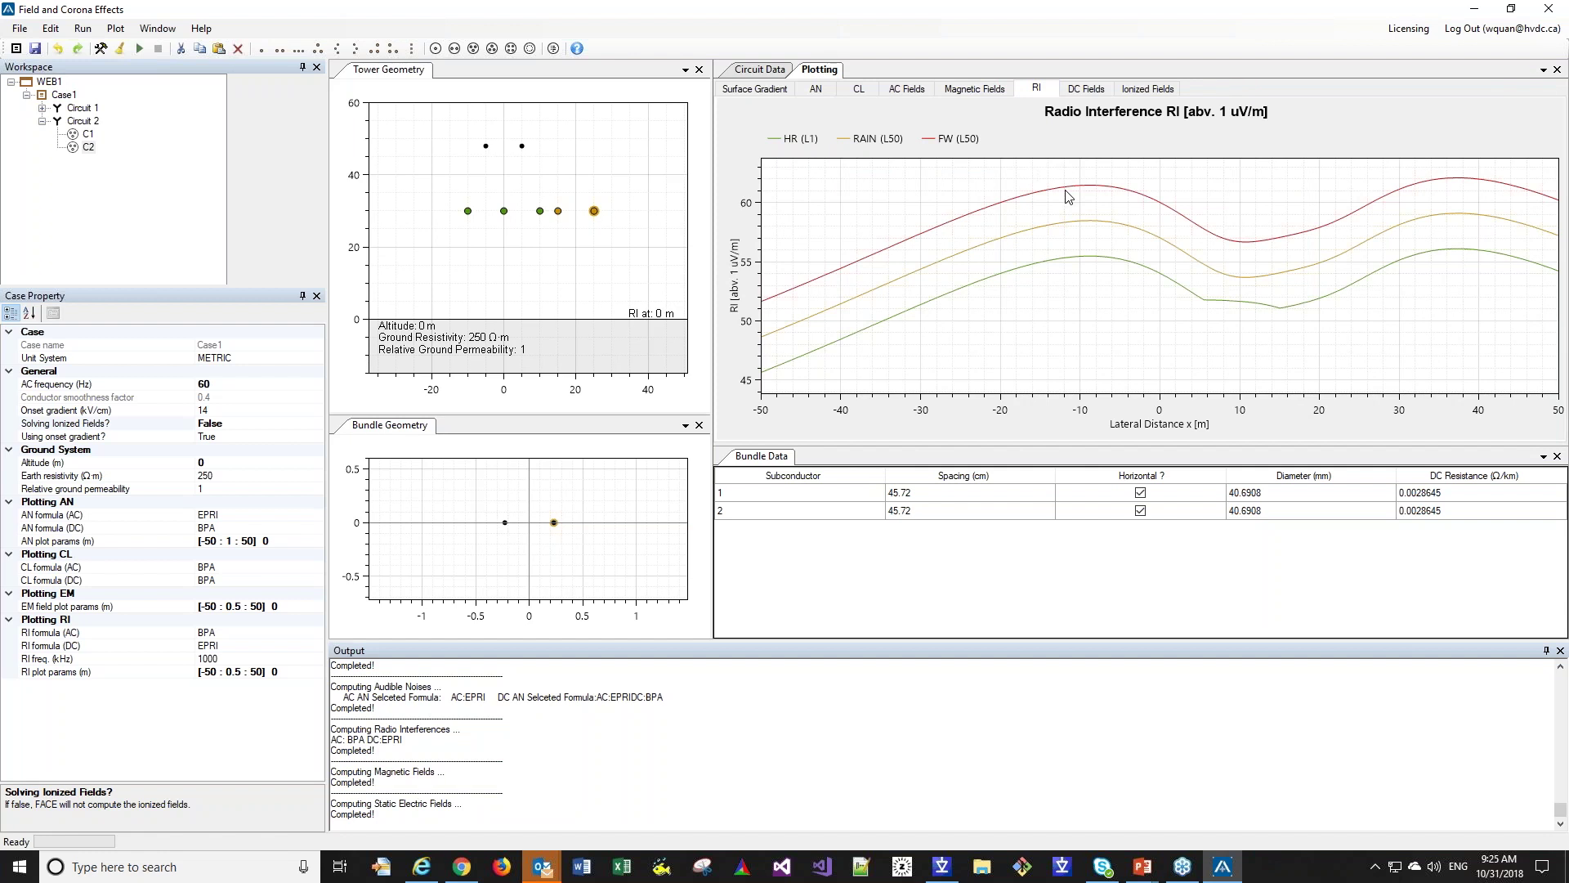
{"action": "left_click", "coordinate": [1090, 92]}
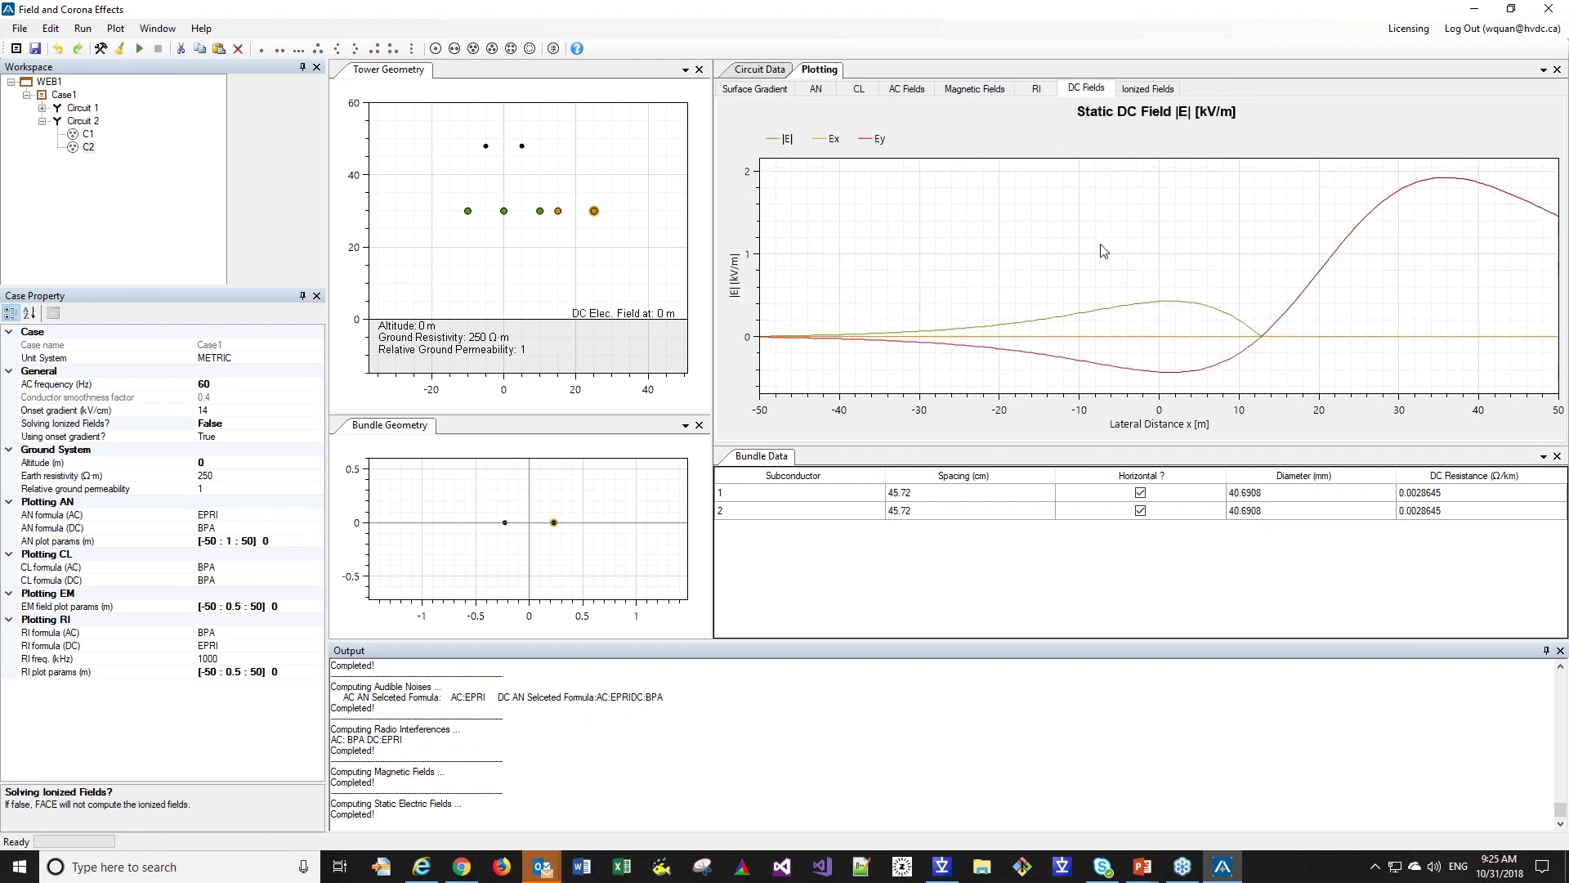
{"action": "left_click", "coordinate": [1152, 92]}
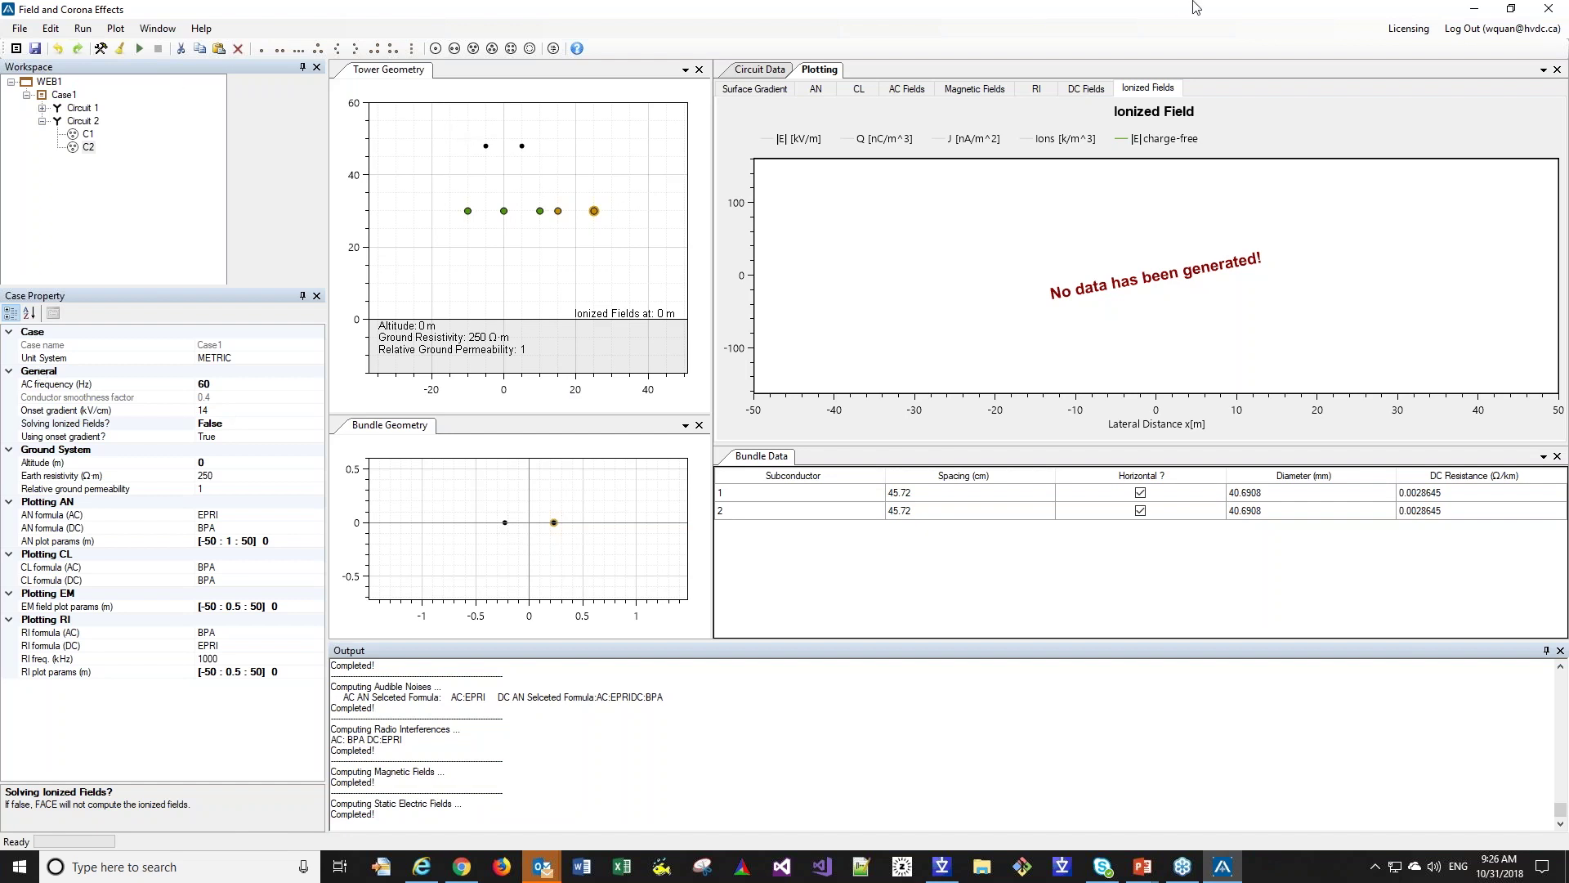
- Minimize FACE and open the surface gradient comparison workbook SG.xlsx in Excel
{"action": "left_click", "coordinate": [1464, 11]}
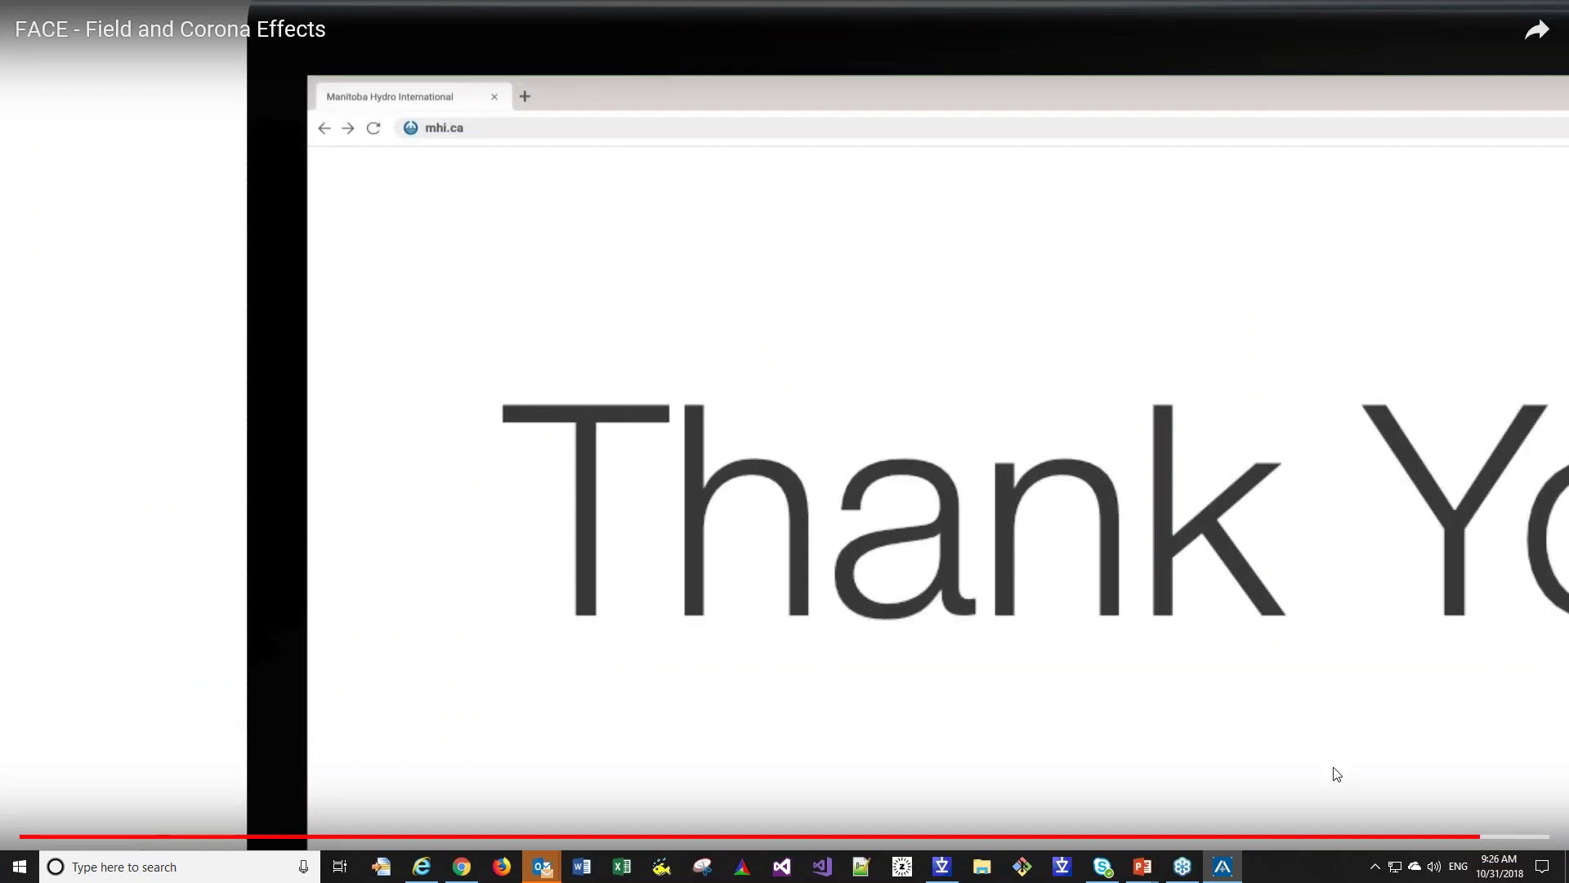
{"action": "double_click", "coordinate": [1026, 512]}
{"action": "left_click", "coordinate": [1023, 507]}
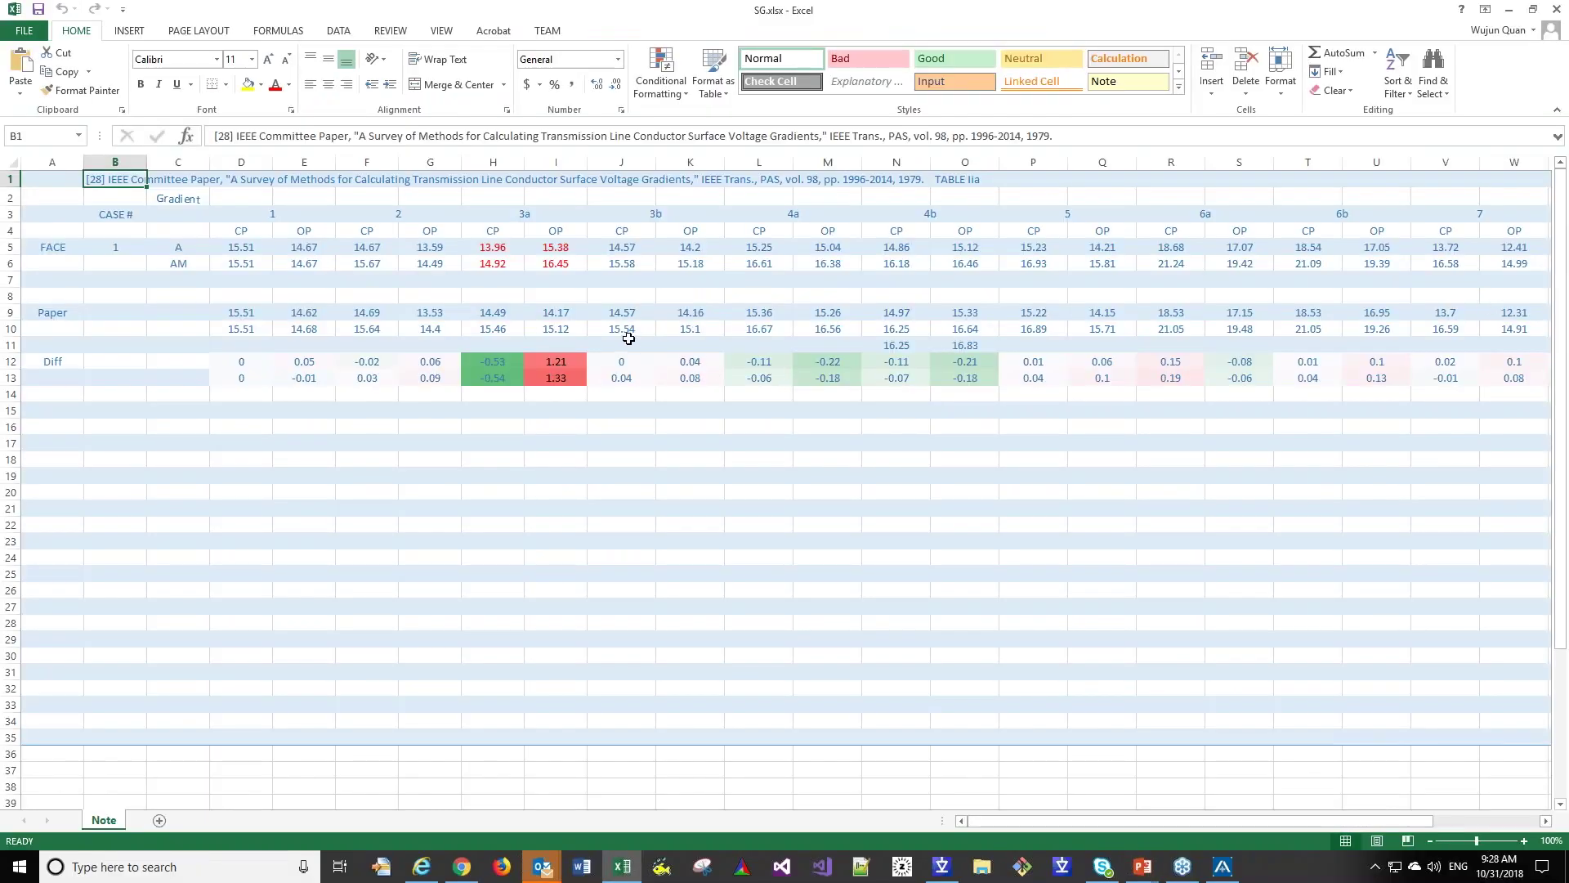
- Examine the differences between the FACE and paper surface gradients in SG.xlsx, especially the case 3a outer phase
{"action": "double_click", "coordinate": [1193, 20]}
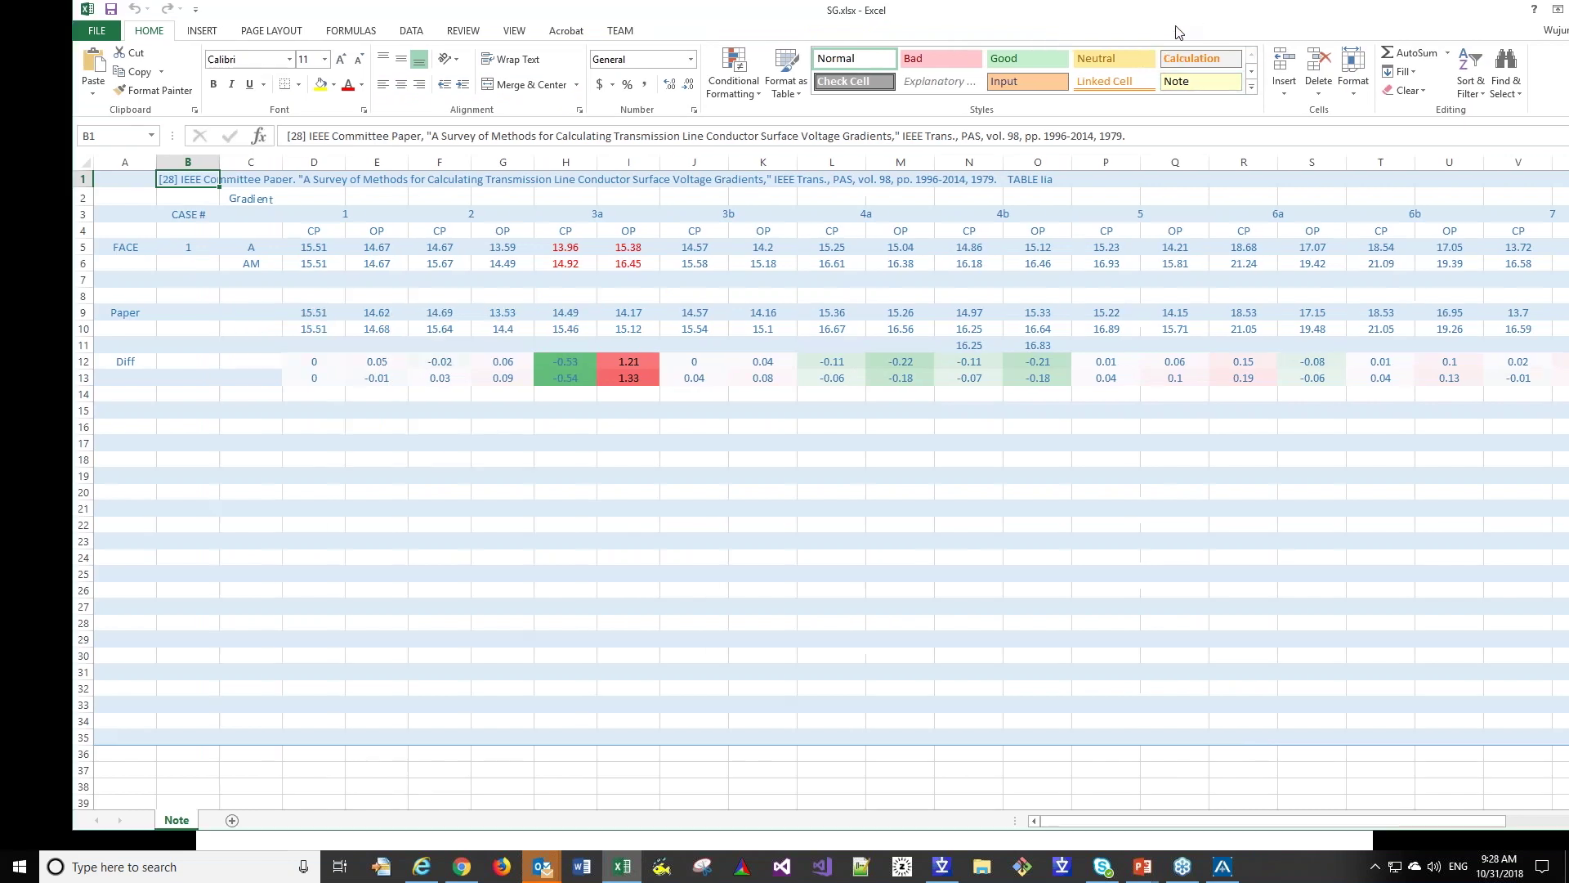
{"action": "left_click_drag", "start_coordinate": [1169, 33], "coordinate": [1160, 32]}
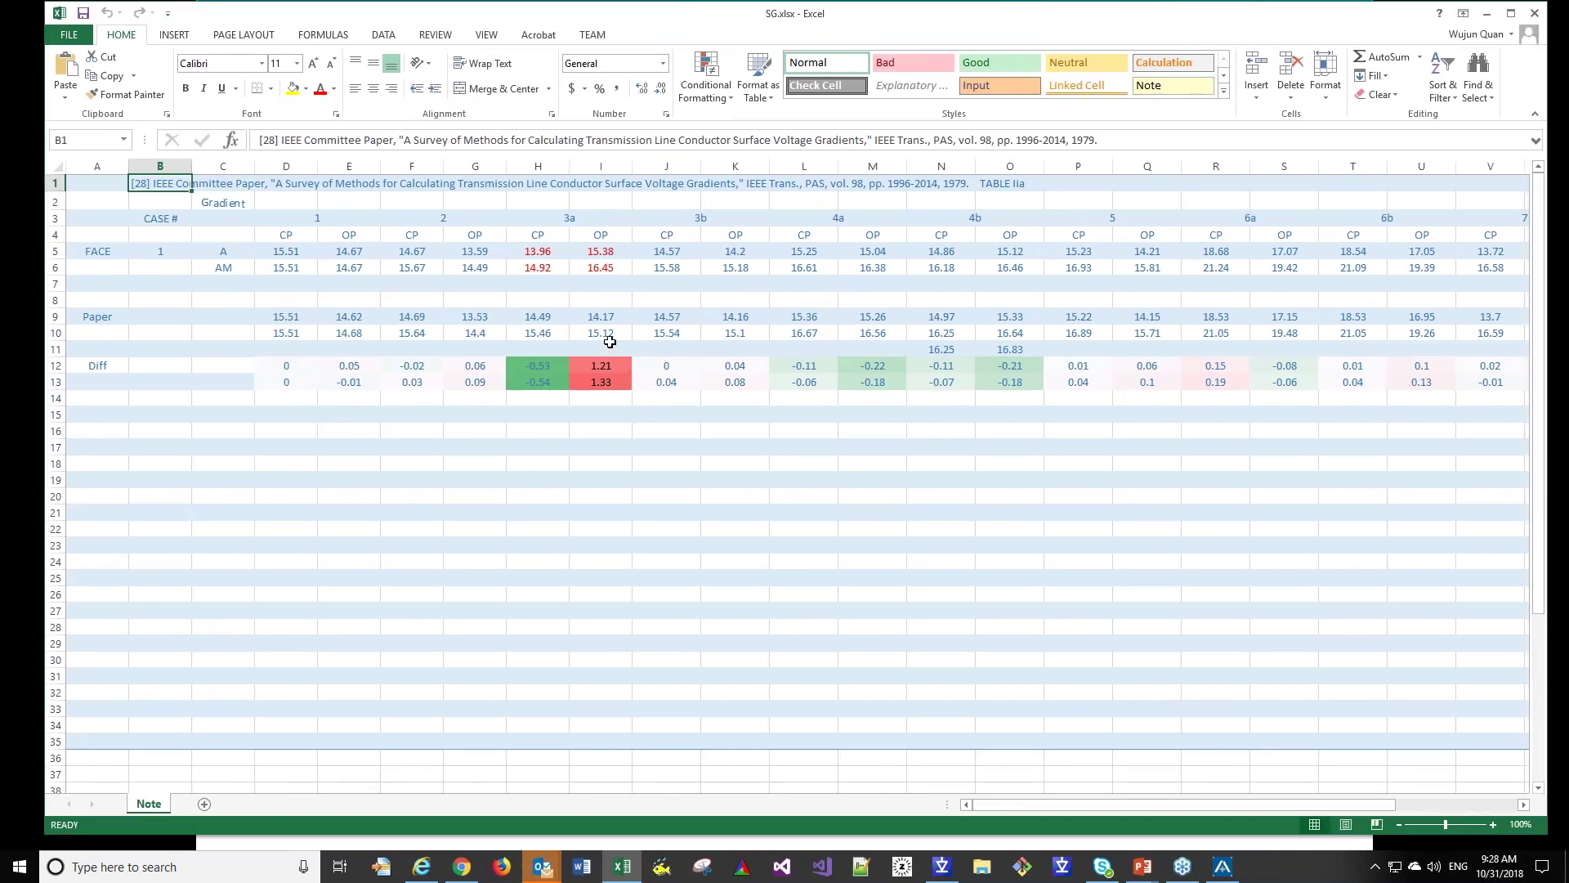
{"action": "scroll", "coordinate": [607, 375], "scroll_direction": "down", "scroll_amount": 1}
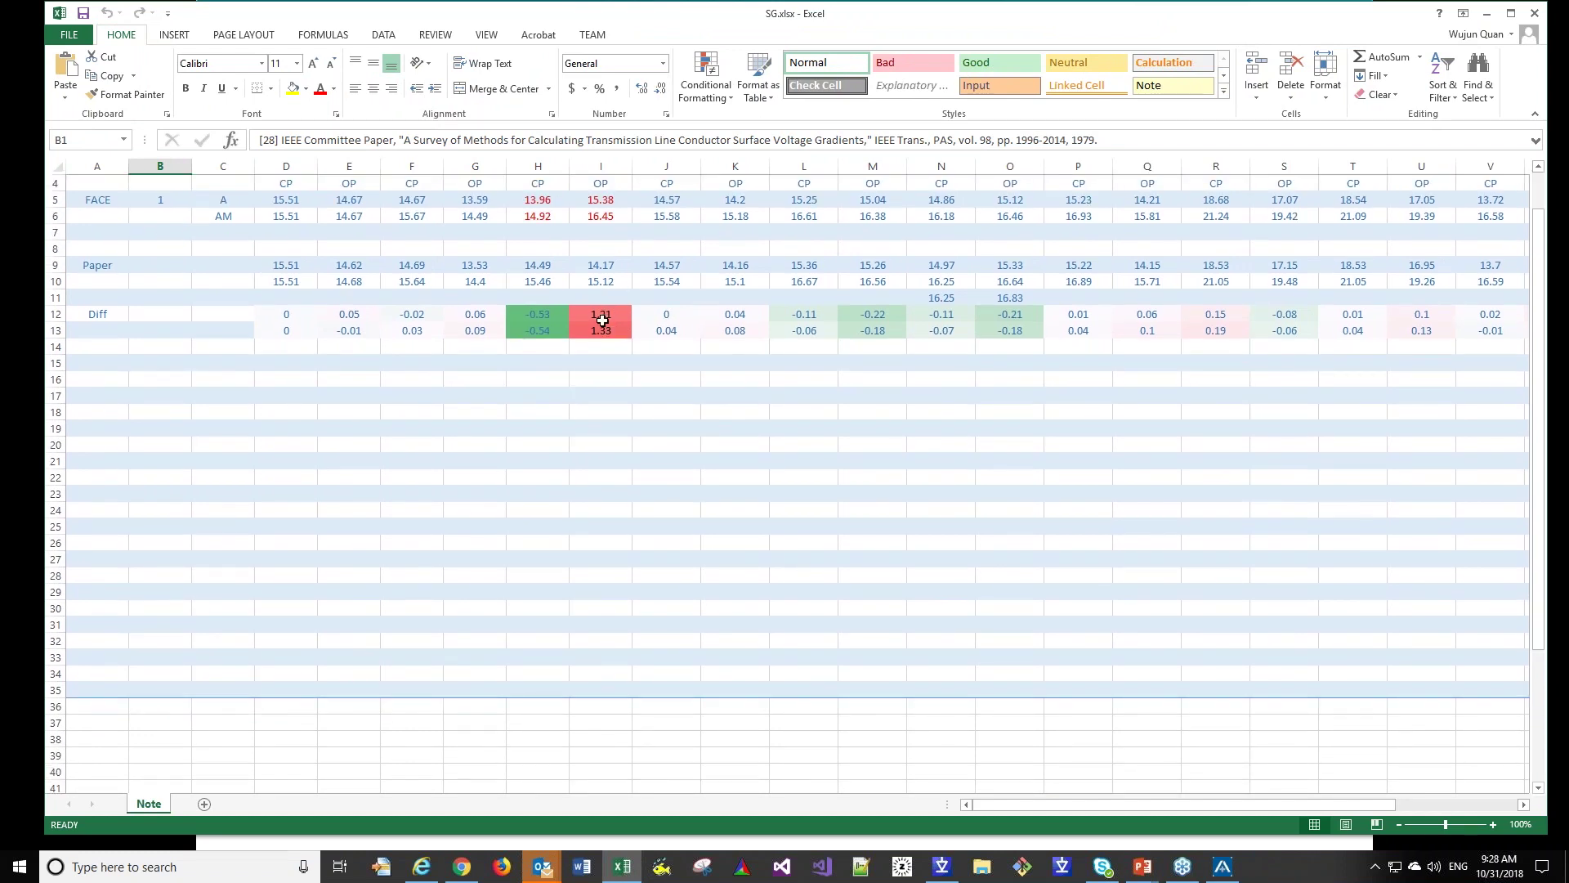
{"action": "left_click", "coordinate": [603, 318]}
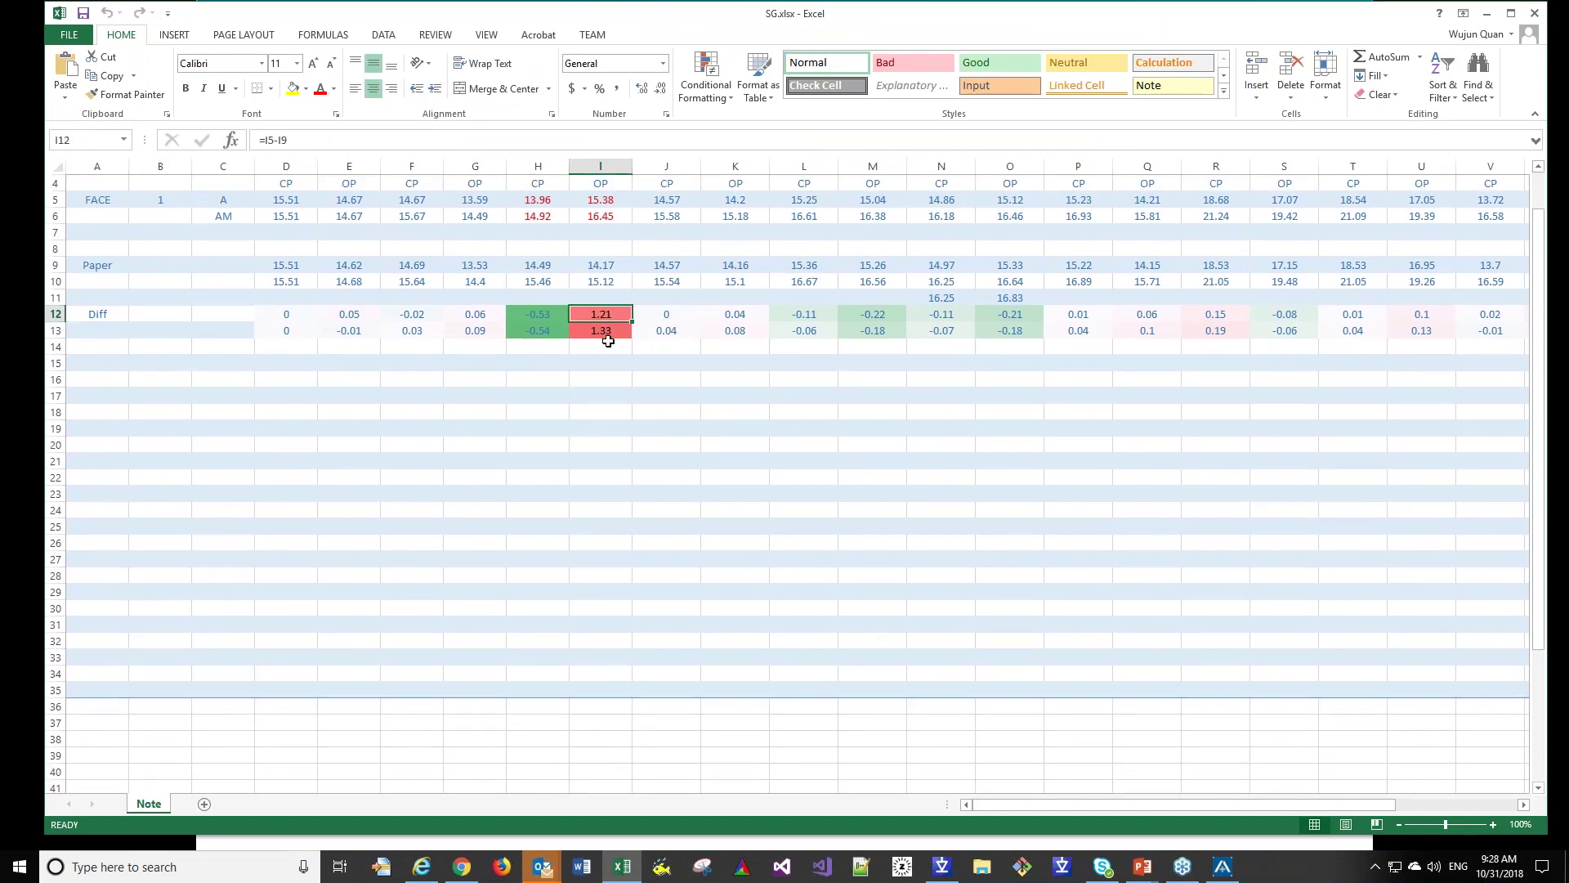
{"action": "left_click", "coordinate": [607, 343]}
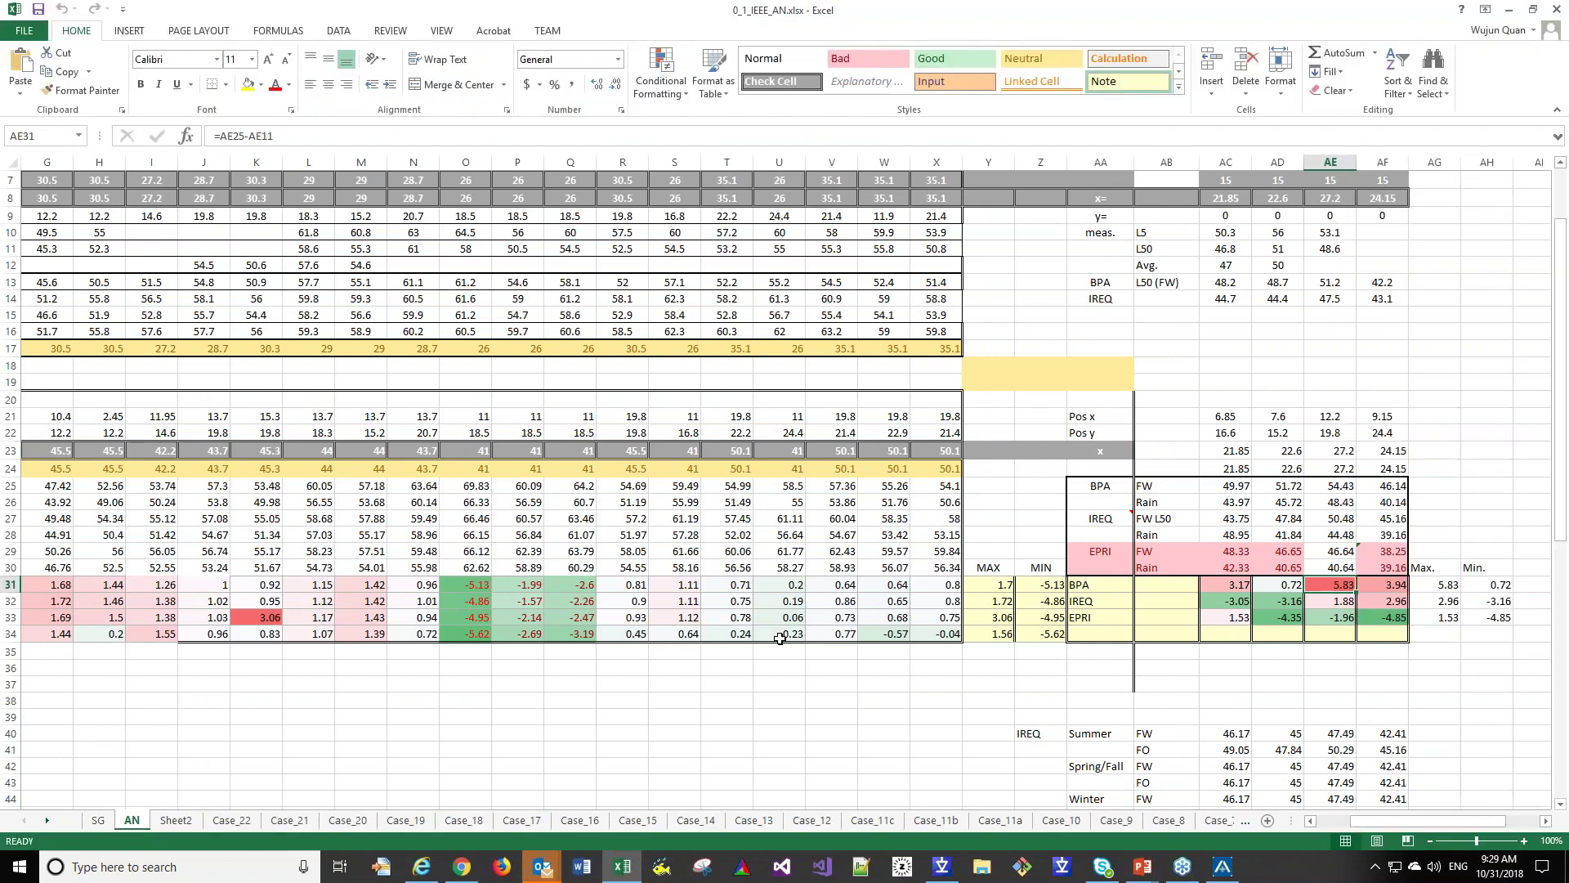
- Examine the audible noise differences on the AN sheet of 0_1_IEEE_AN.xlsx, focusing on cases 11a and 7
{"action": "scroll", "coordinate": [518, 241], "scroll_direction": "up", "scroll_amount": 1}
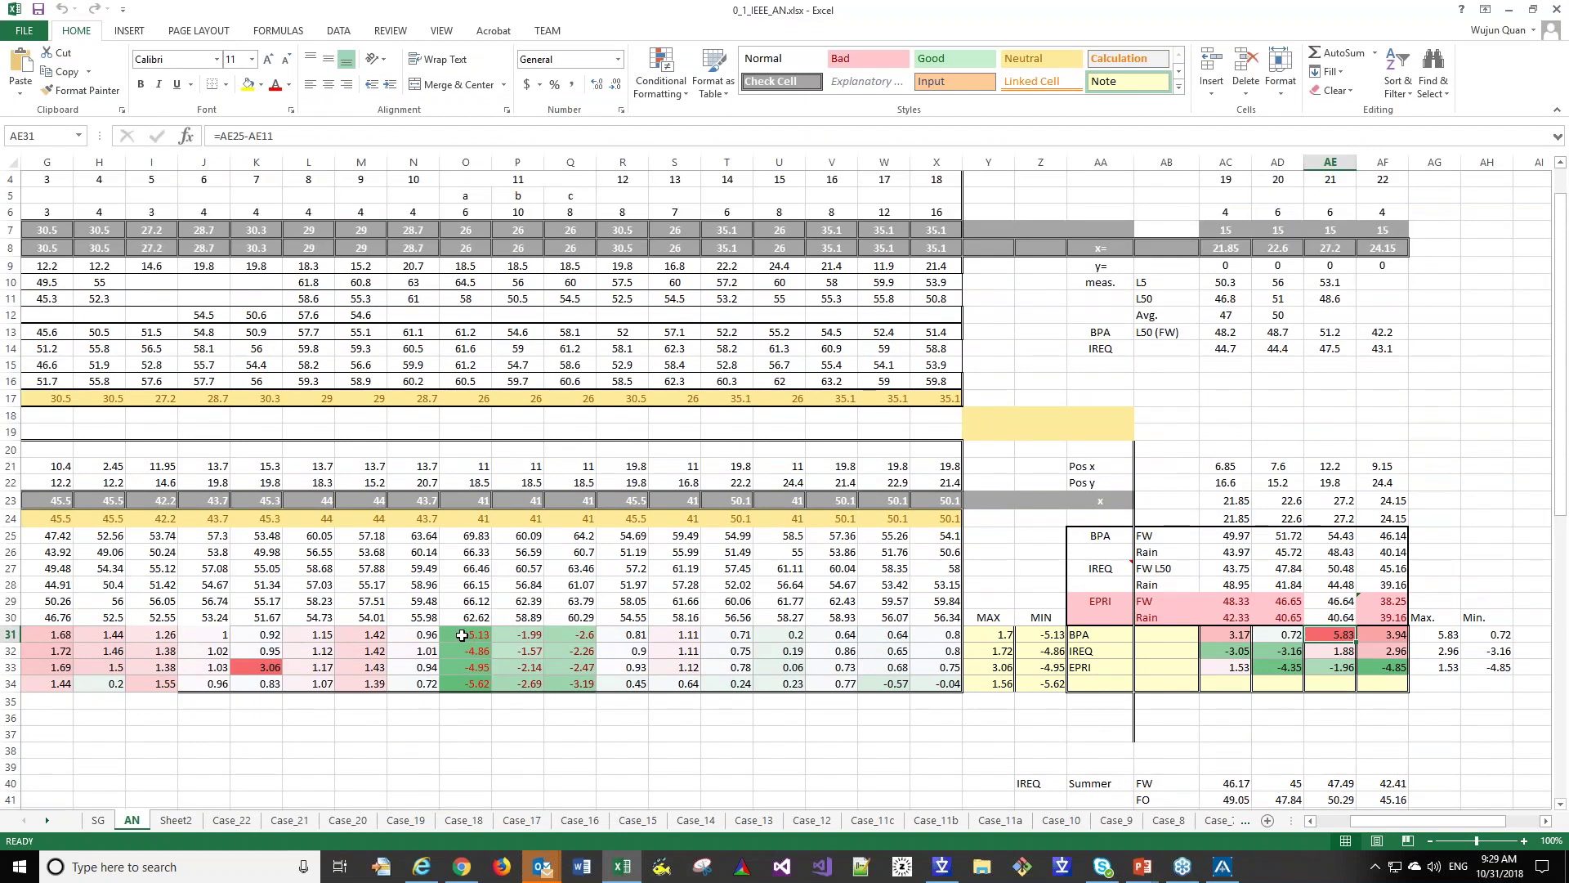
{"action": "left_click_drag", "start_coordinate": [462, 635], "coordinate": [462, 683]}
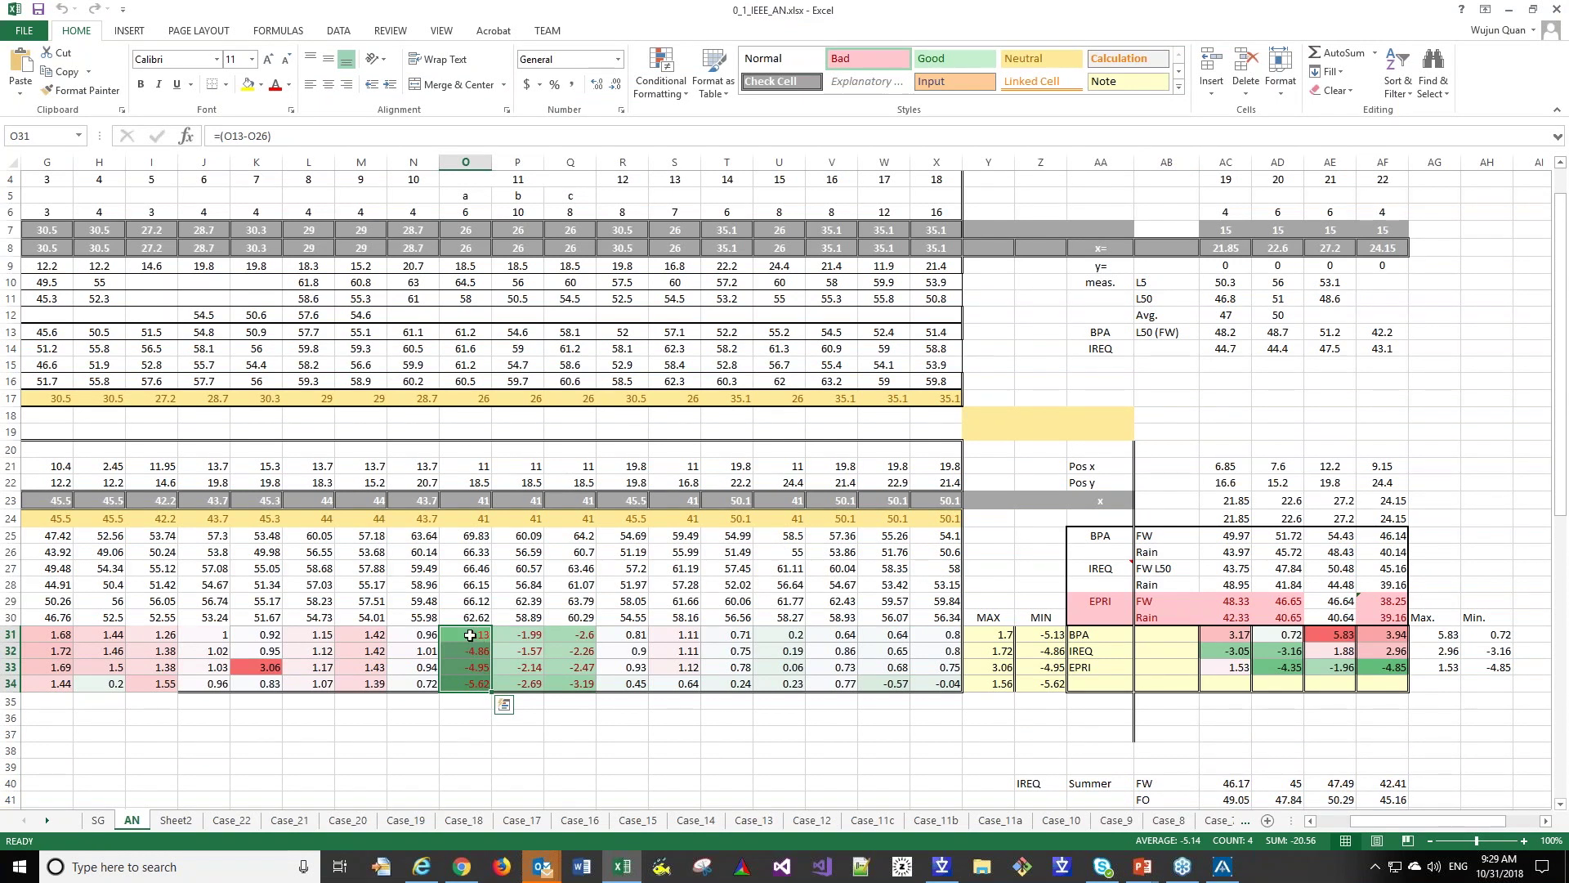
{"action": "scroll", "coordinate": [482, 215], "scroll_direction": "up", "scroll_amount": 1}
{"action": "scroll", "coordinate": [482, 215], "scroll_direction": "up", "scroll_amount": 1}
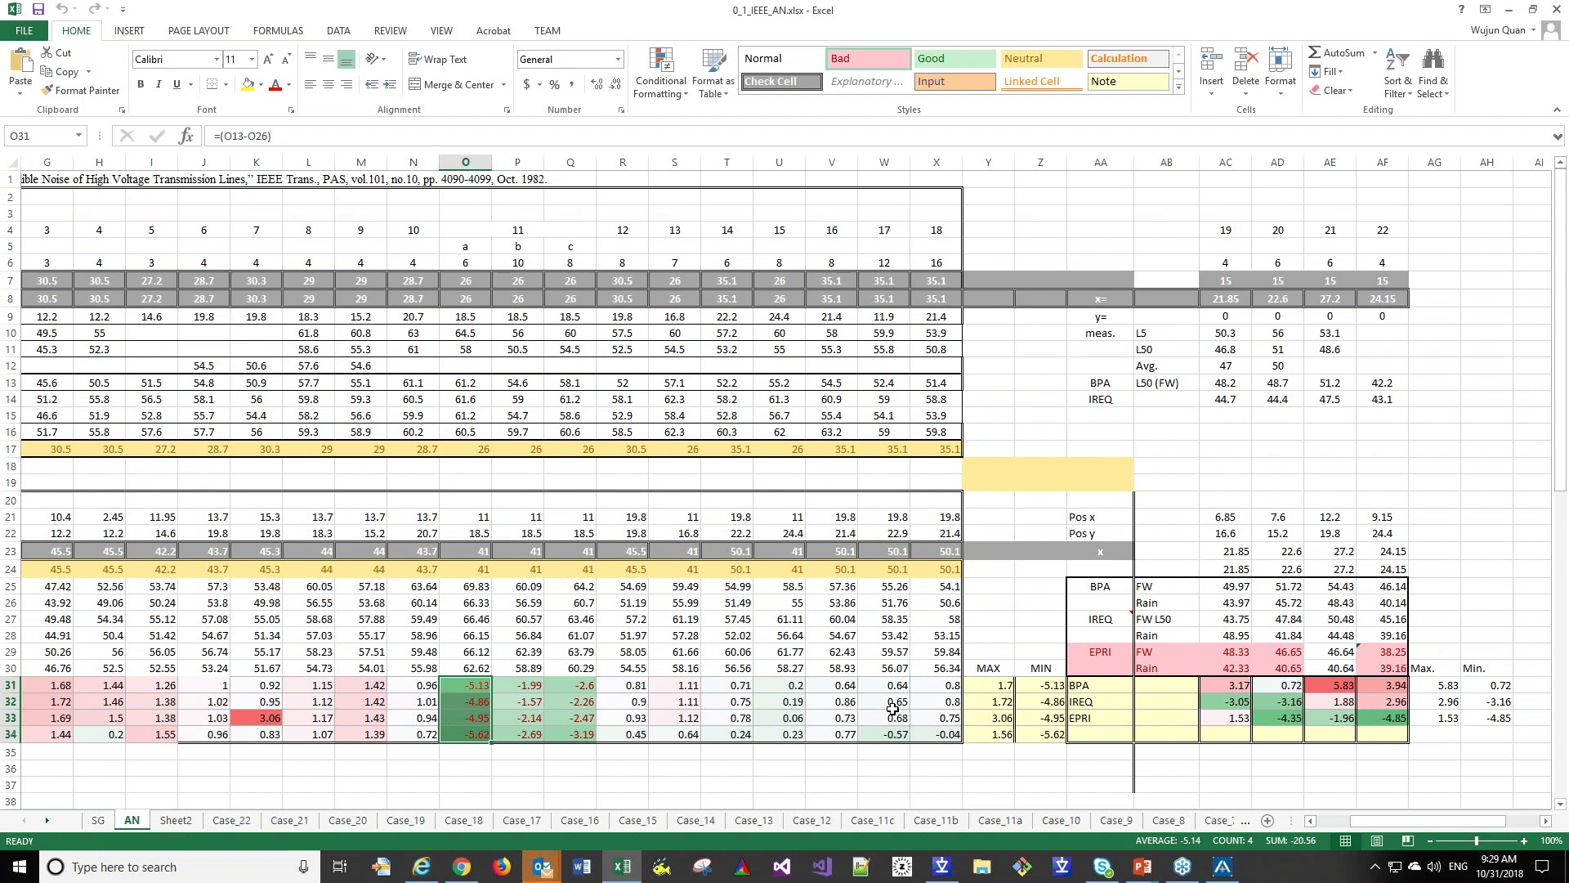
{"action": "scroll", "coordinate": [942, 738], "scroll_direction": "down", "scroll_amount": 3}
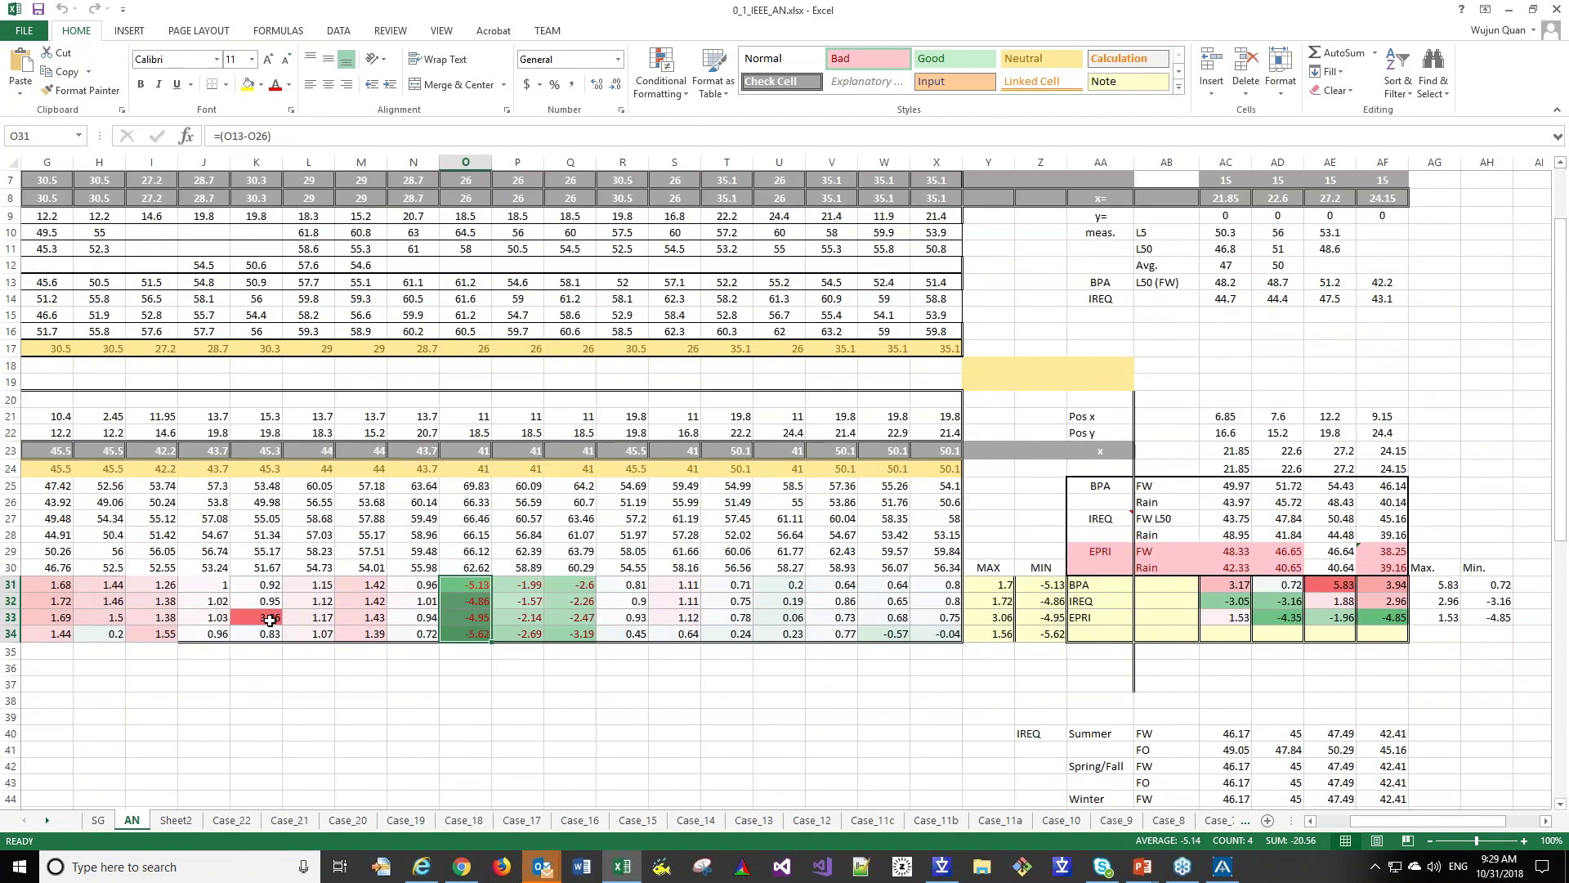
{"action": "left_click", "coordinate": [270, 620]}
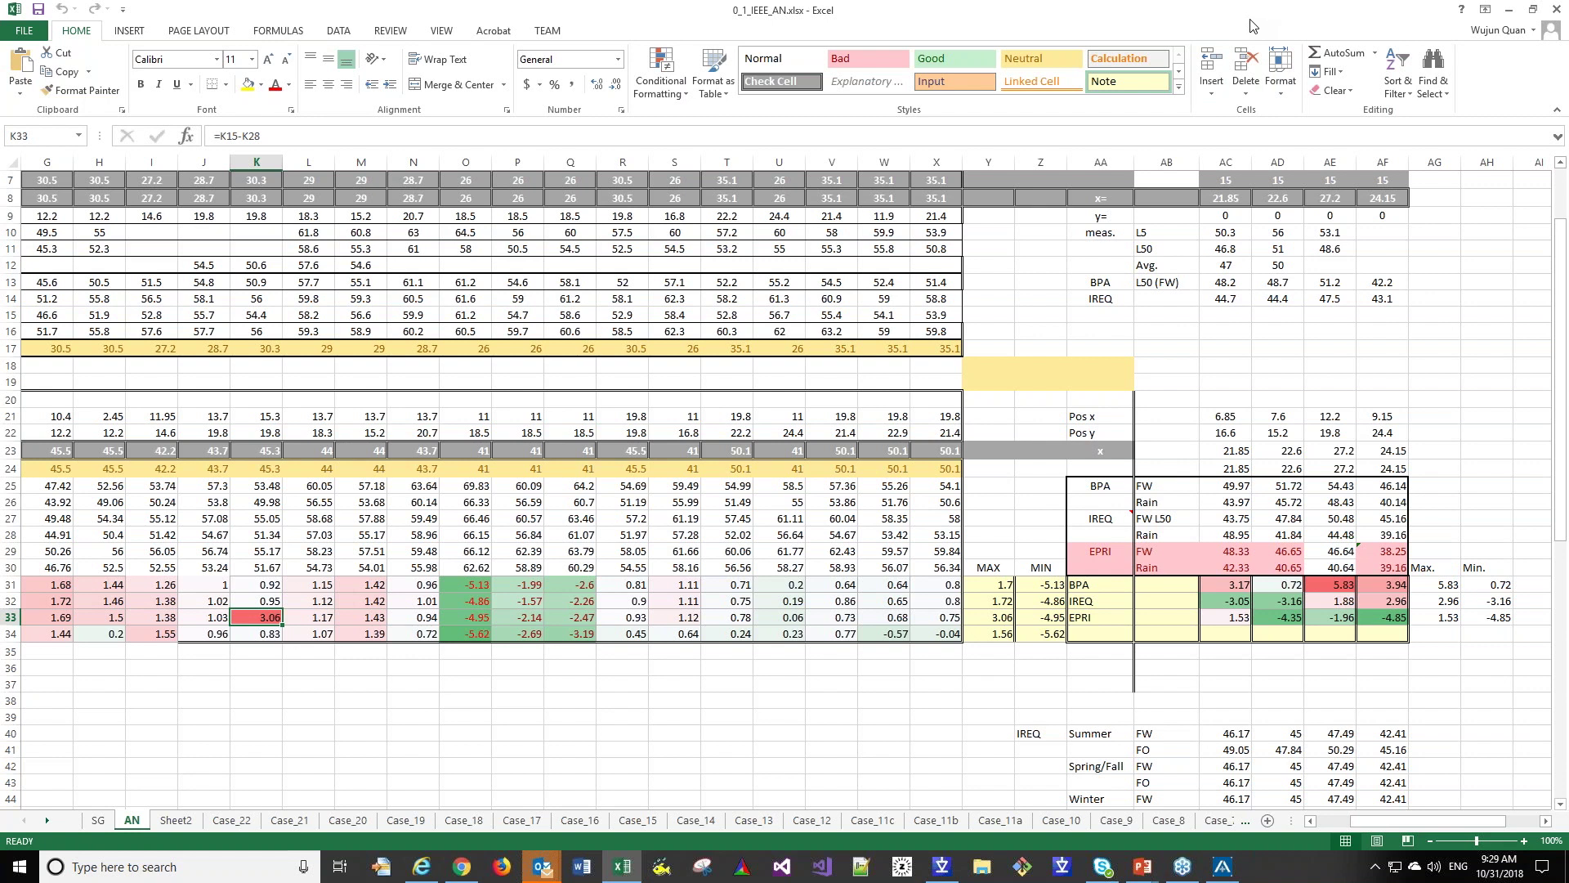
- Look over the surface gradient comparison on the SG sheet and return to the AN sheet of 0_1_IEEE_AN.xlsx
{"action": "left_click_drag", "start_coordinate": [1253, 25], "coordinate": [1120, 29]}
{"action": "left_click", "coordinate": [1209, 558]}
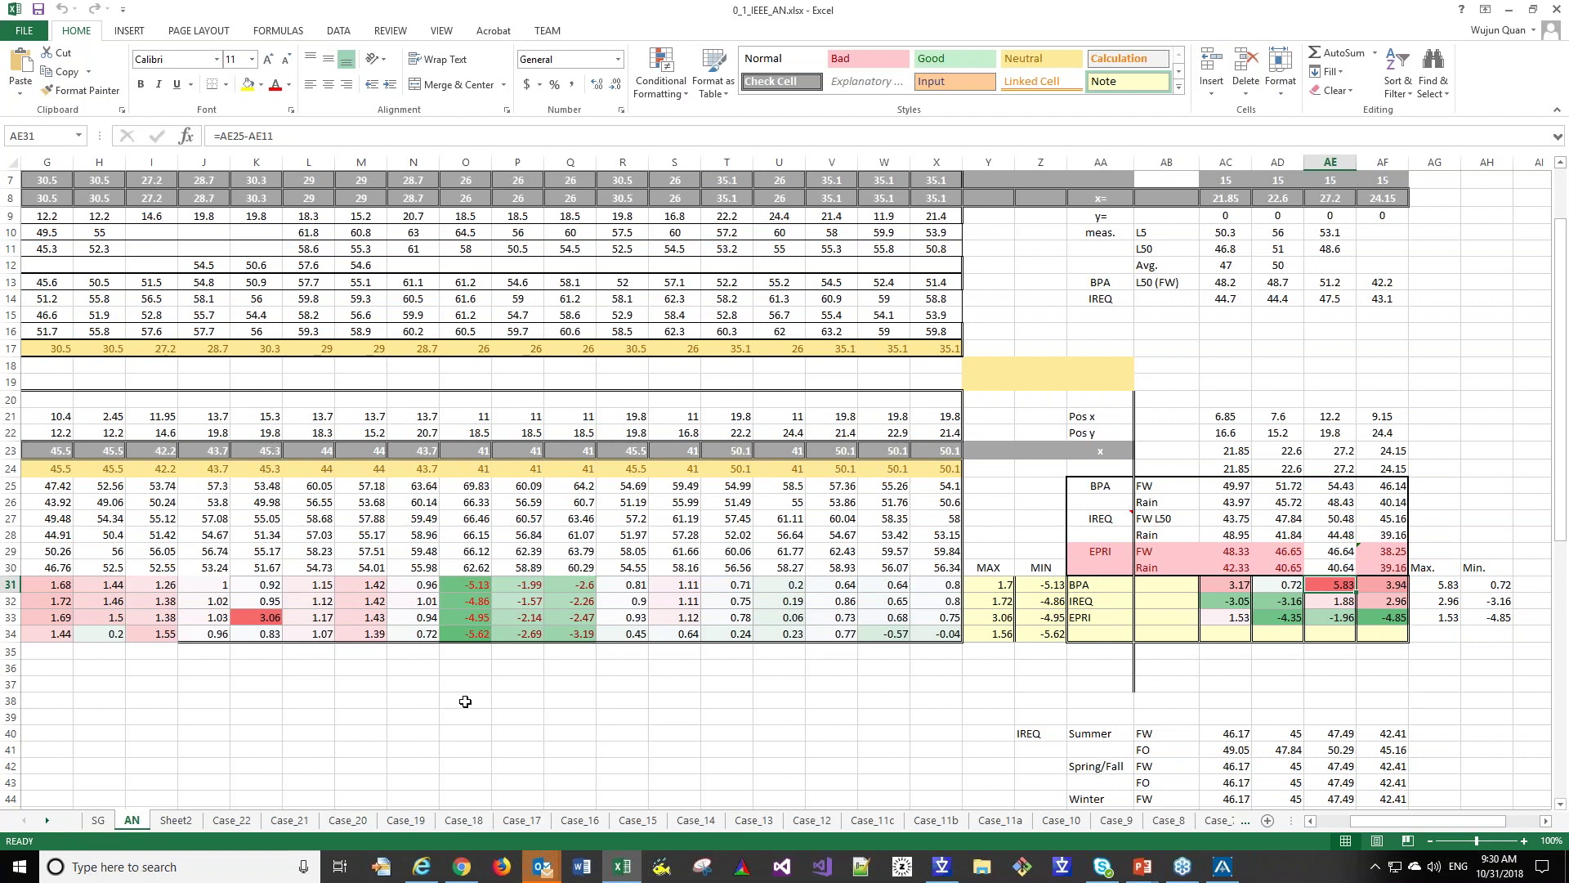
{"action": "left_click", "coordinate": [99, 820]}
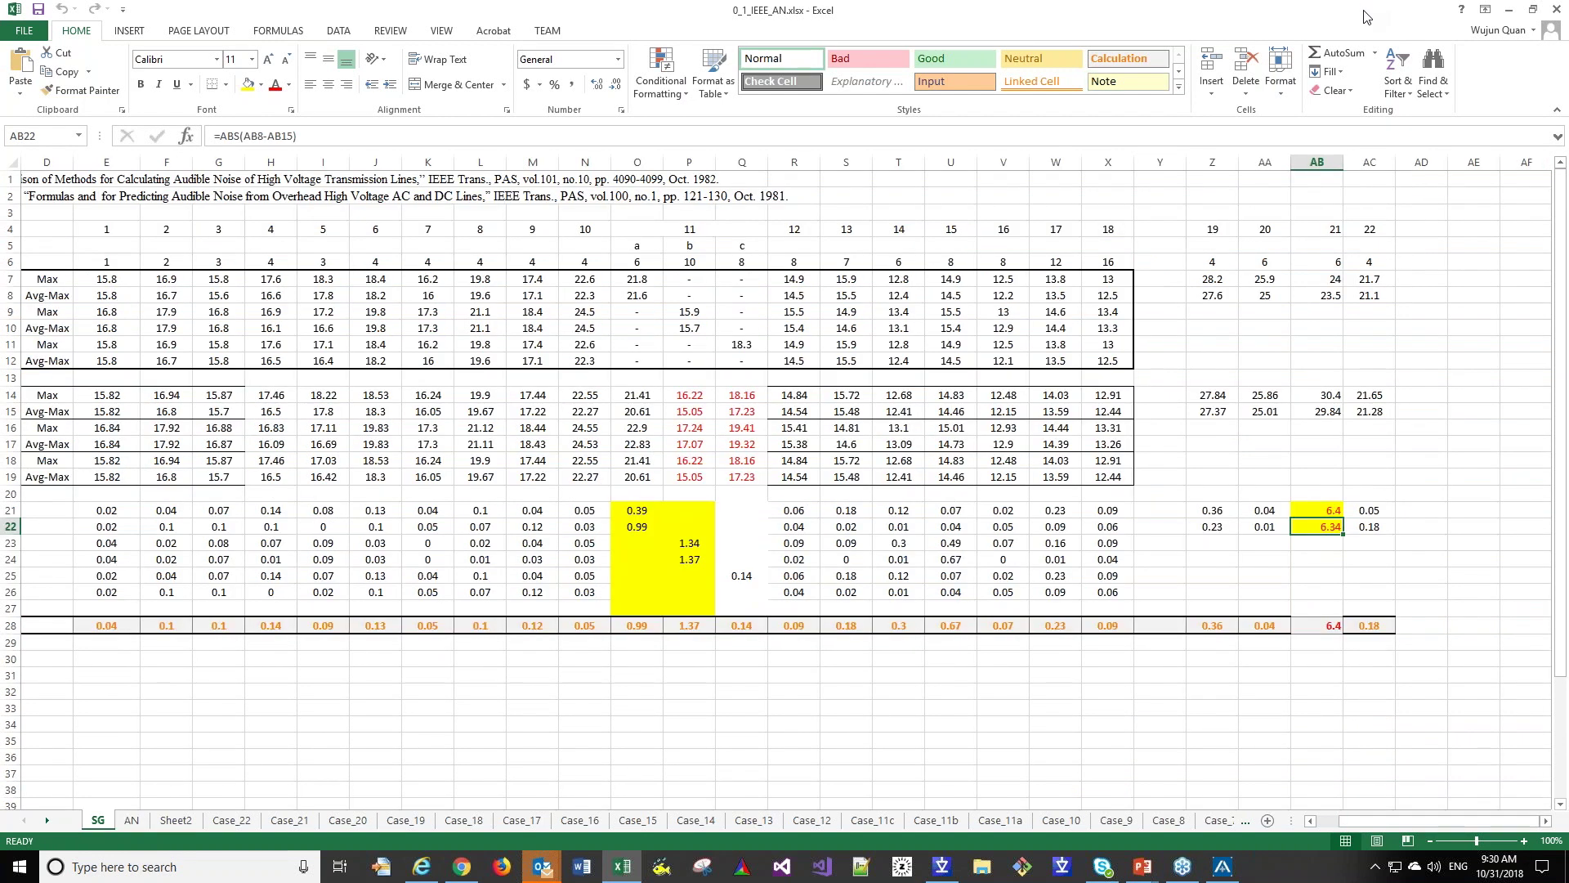
{"action": "mouse_move", "coordinate": [1367, 17]}
{"action": "left_mouse_down"}
{"action": "mouse_move", "coordinate": [1189, 33]}
{"action": "mouse_move", "coordinate": [1370, 20]}
{"action": "left_mouse_up"}
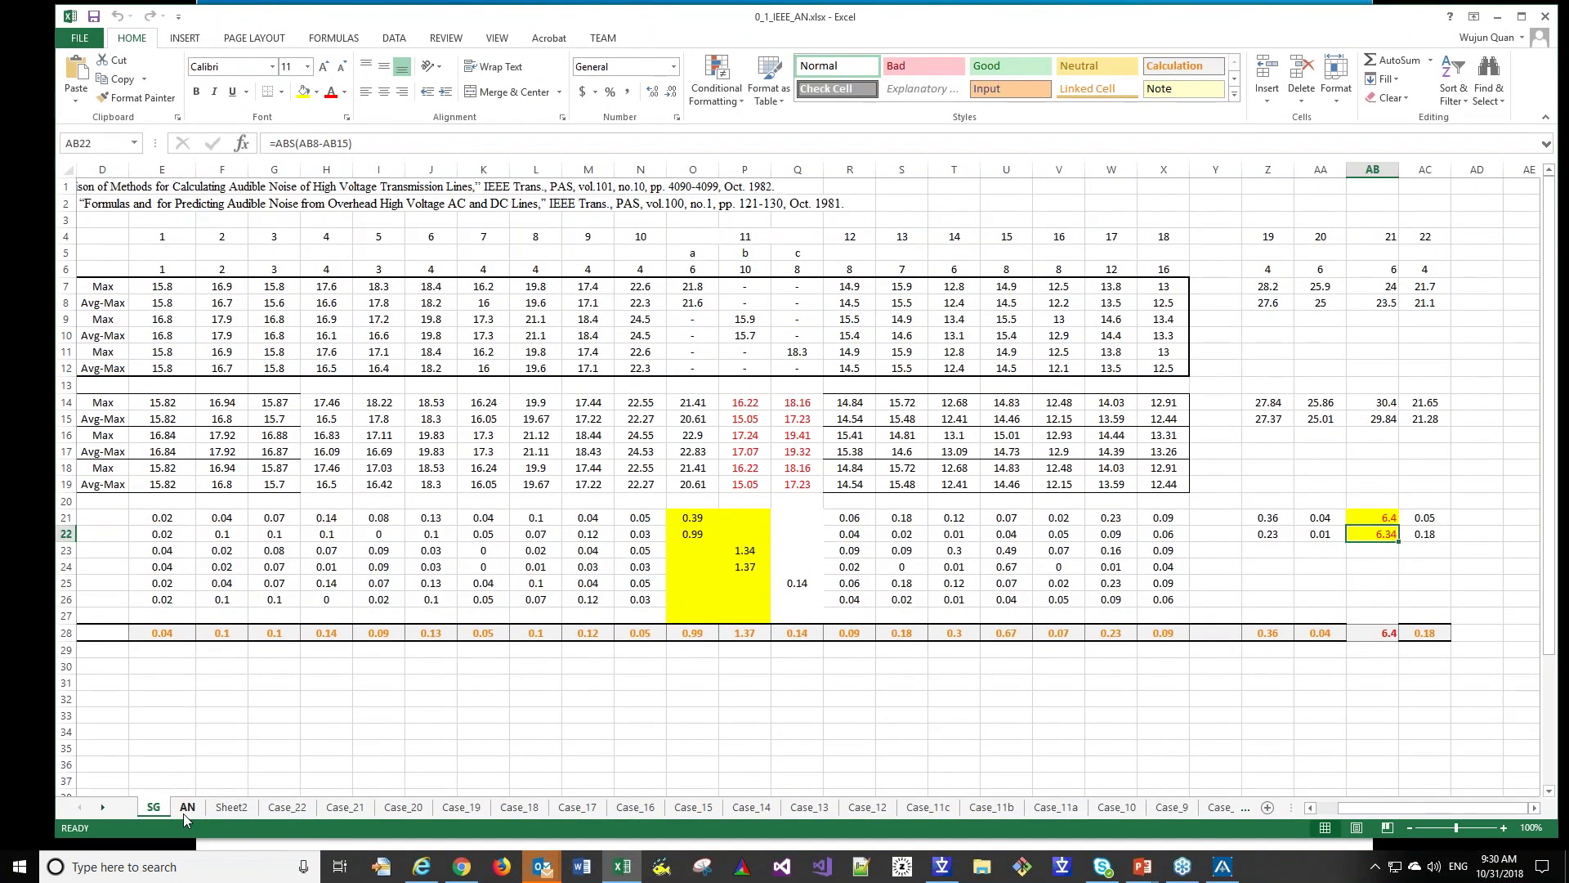
{"action": "left_click", "coordinate": [185, 807]}
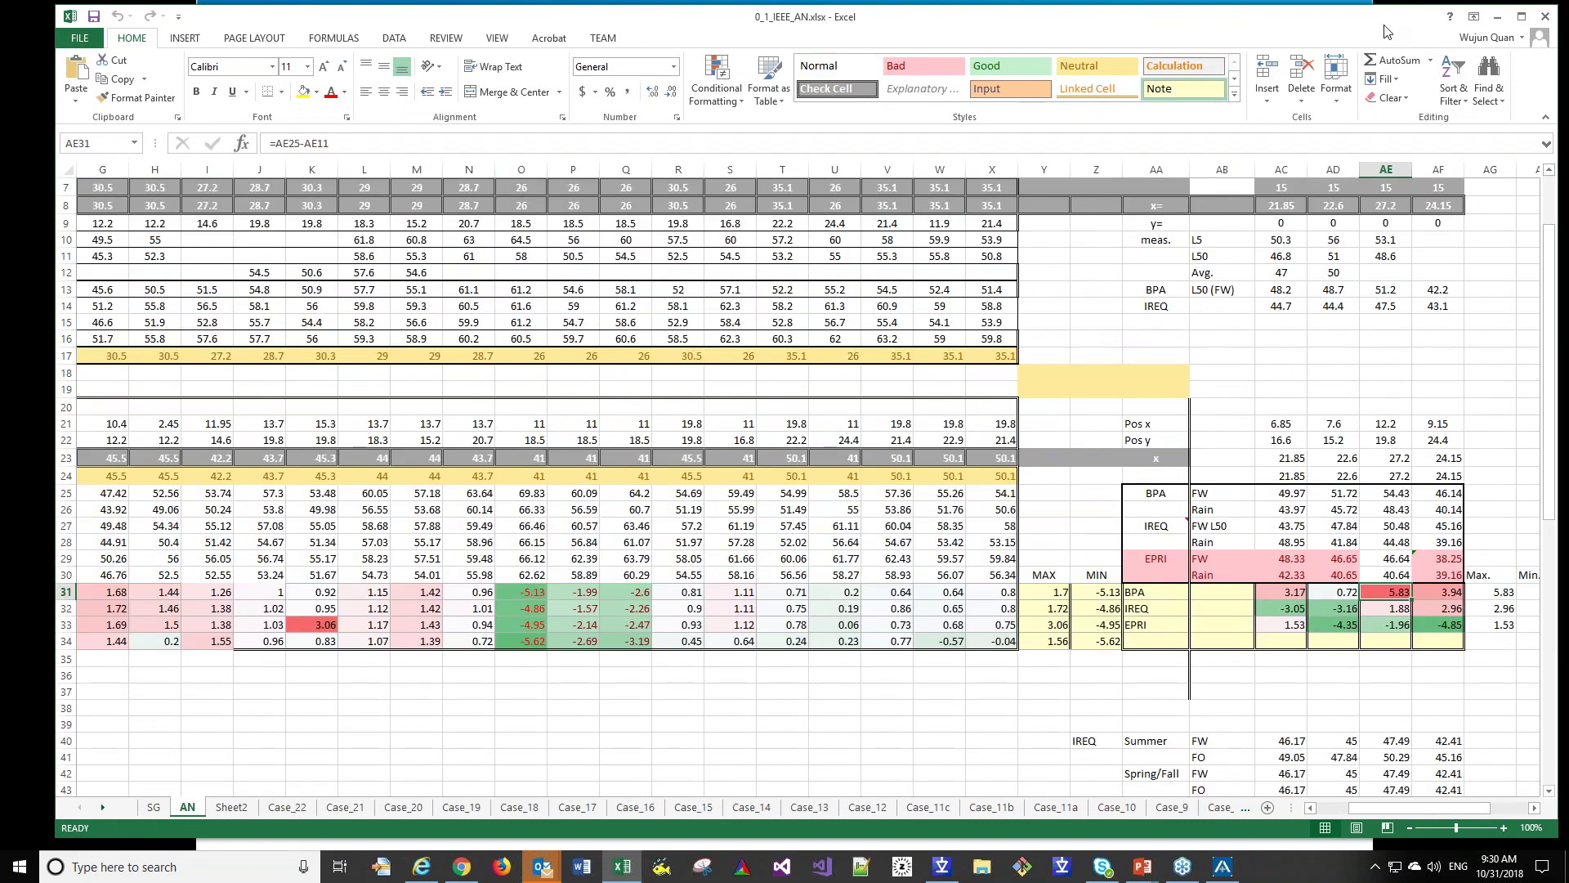
{"action": "left_click_drag", "start_coordinate": [1383, 32], "coordinate": [1355, 37]}
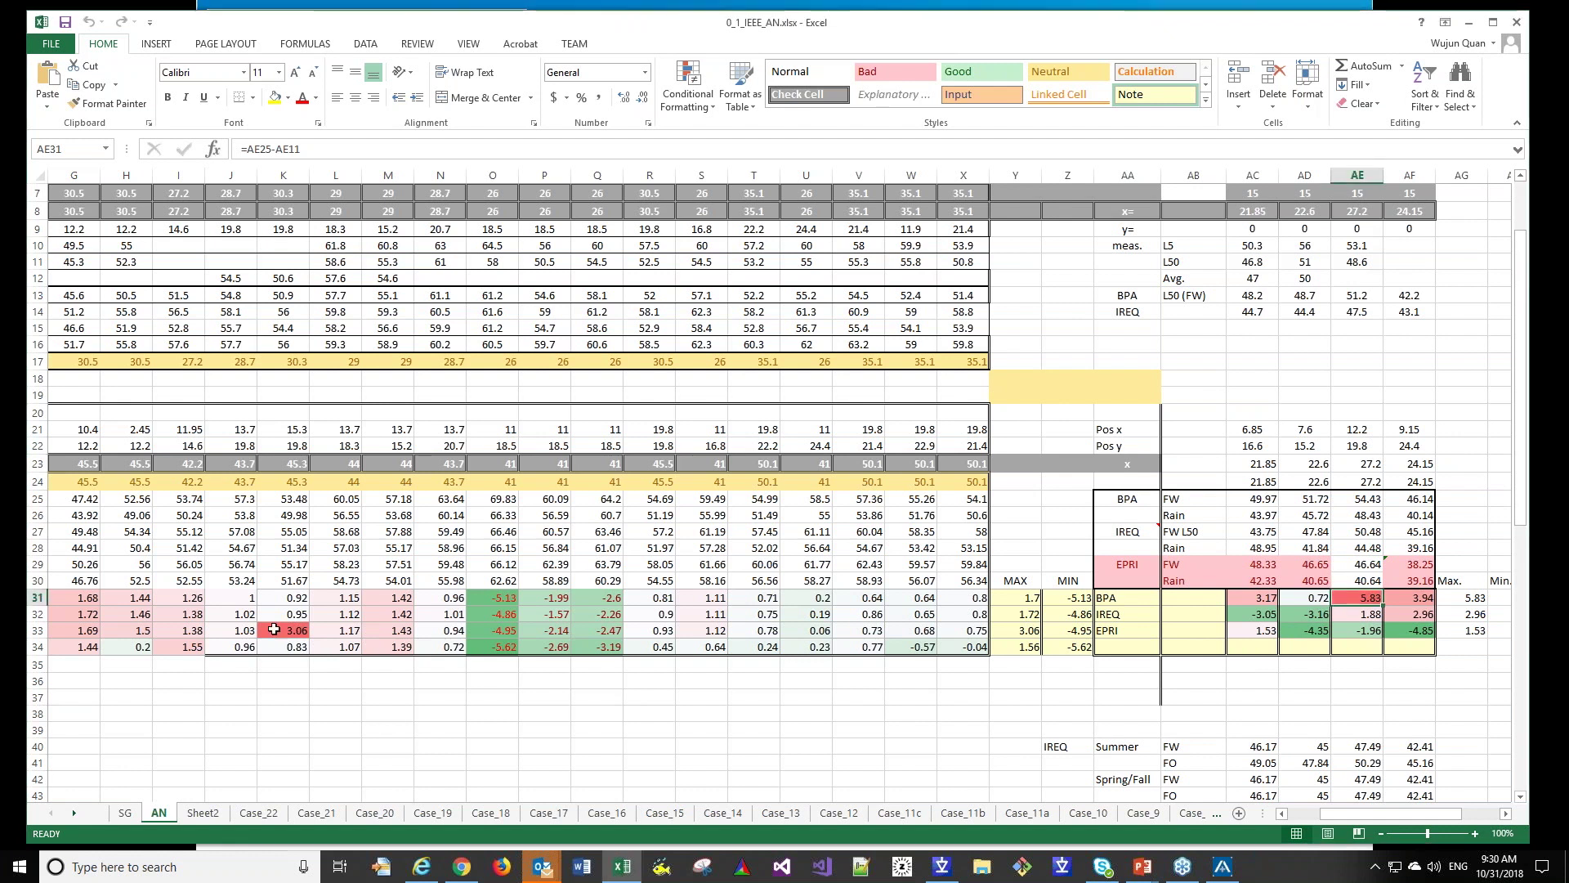
- Check the case 21 audible noise difference on the AN sheet against its surface gradient difference on the SG sheet
{"action": "left_click", "coordinate": [274, 629]}
{"action": "left_click", "coordinate": [1367, 596]}
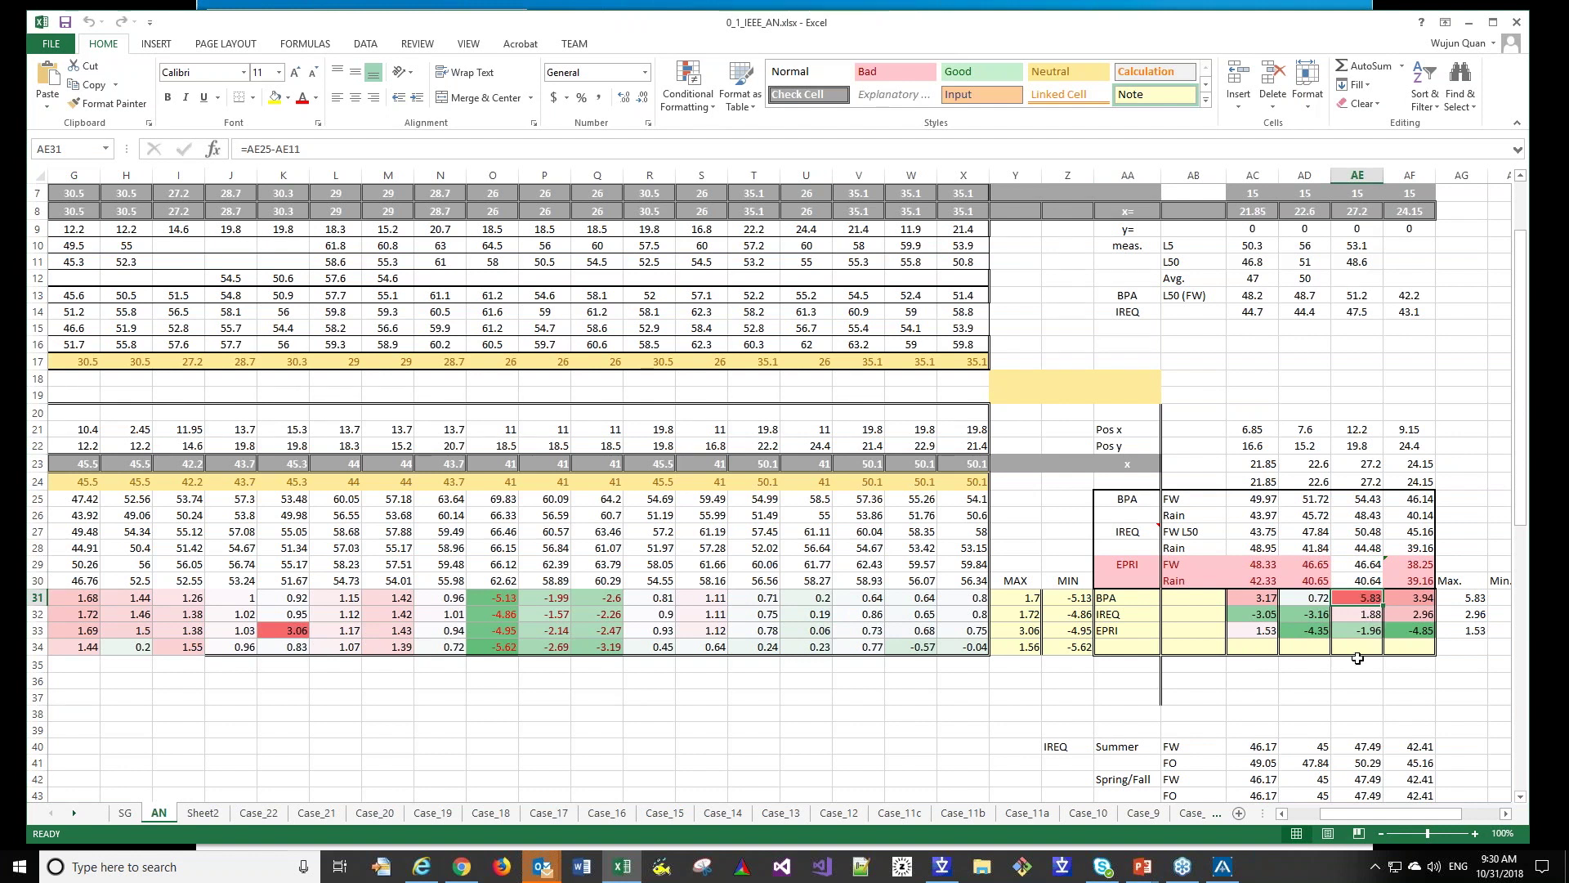
{"action": "left_click", "coordinate": [125, 813]}
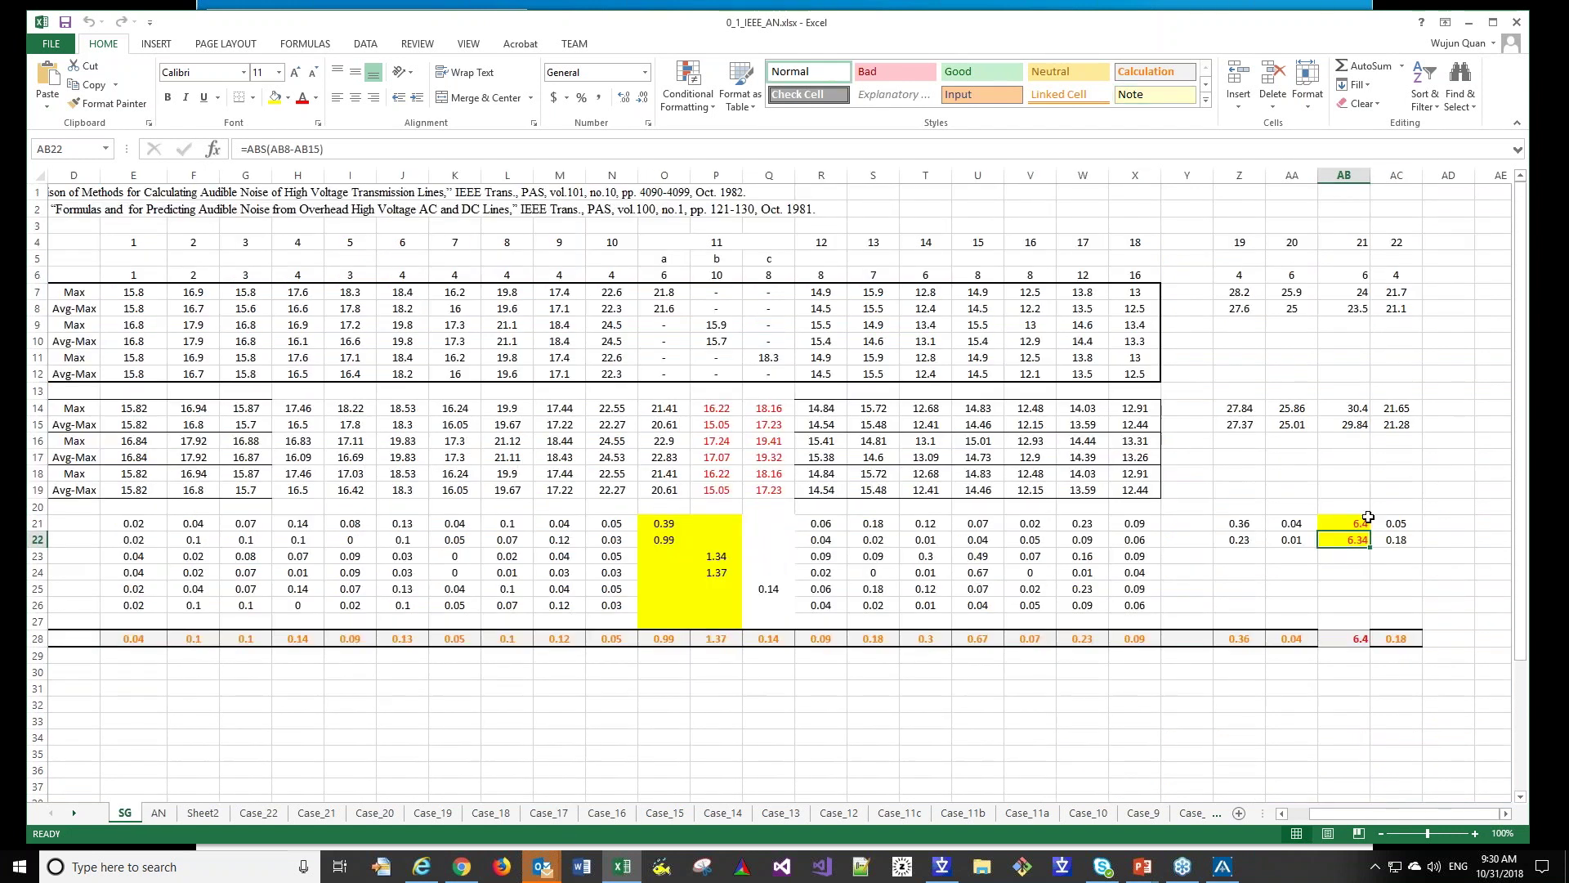
{"action": "left_click", "coordinate": [1359, 523]}
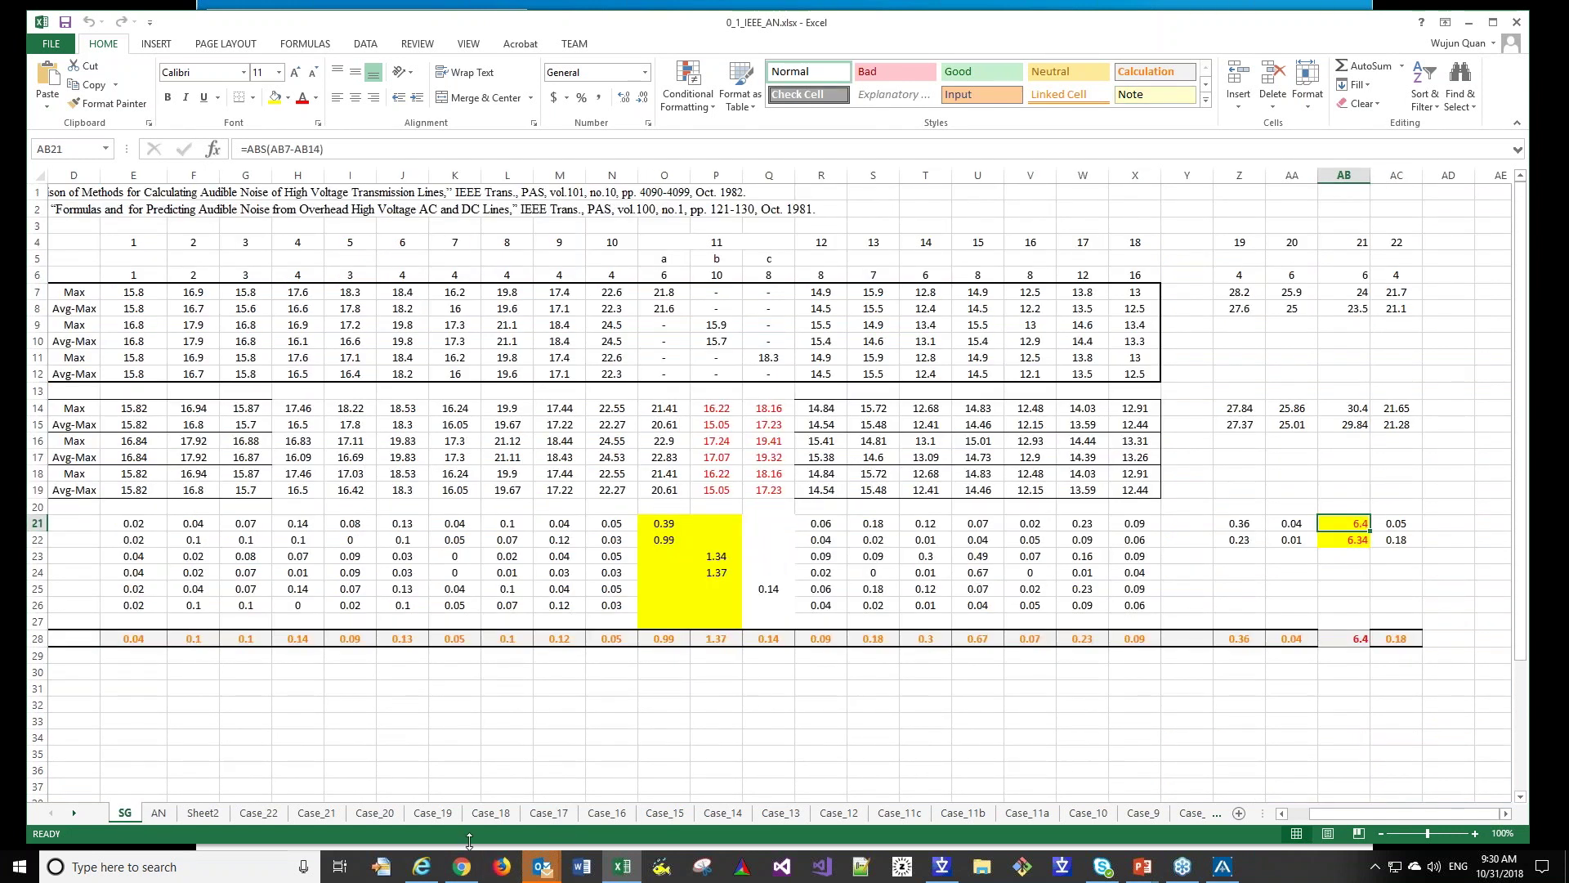
{"action": "left_click", "coordinate": [158, 814]}
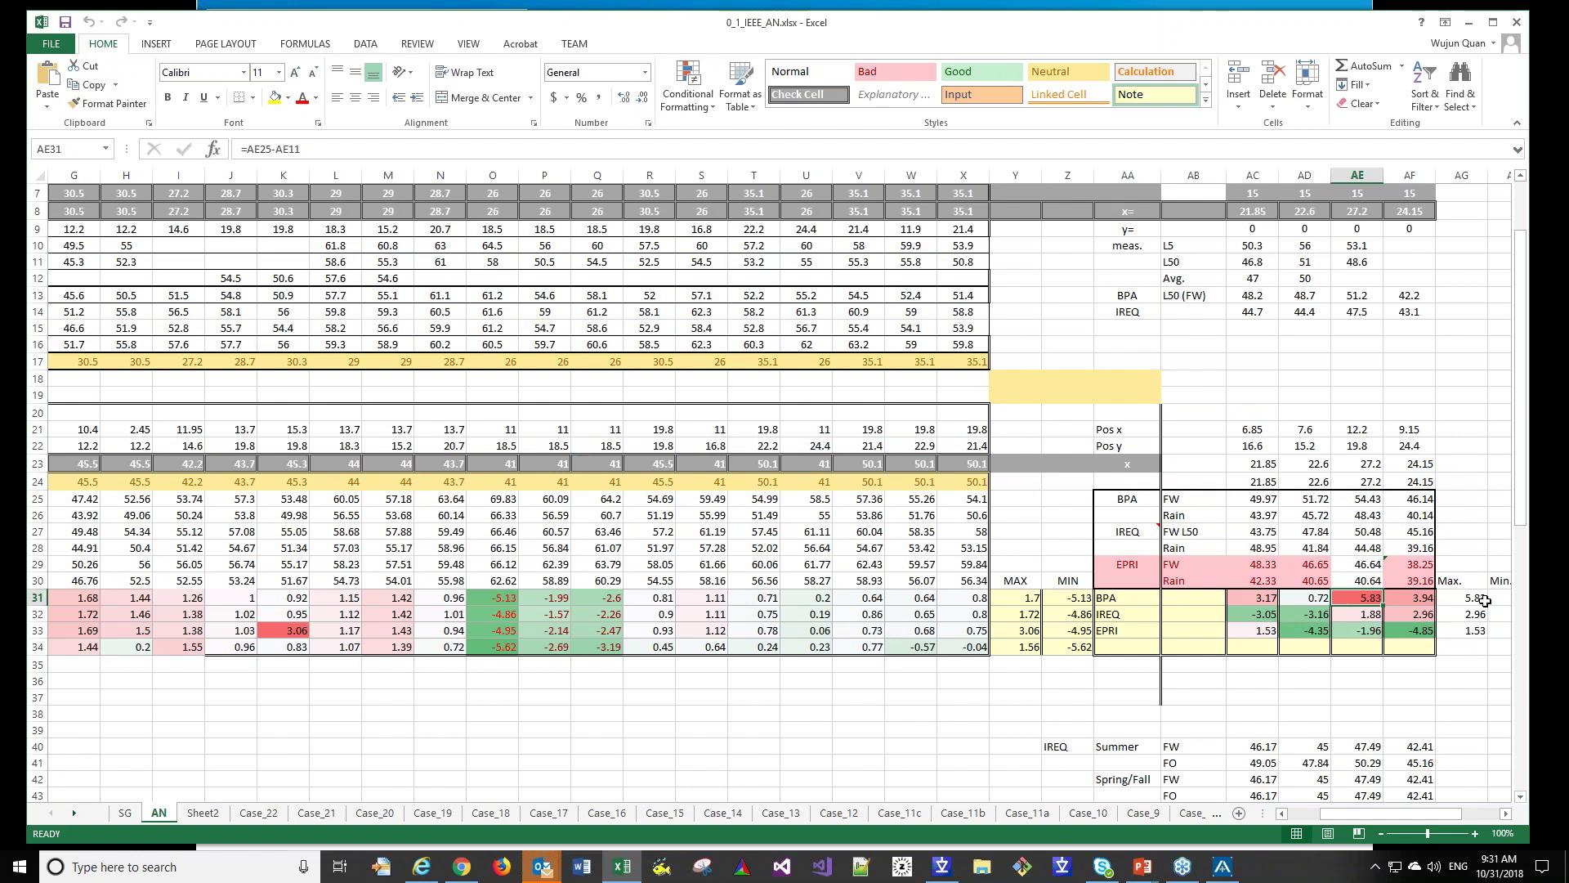
{"action": "left_click", "coordinate": [1424, 602]}
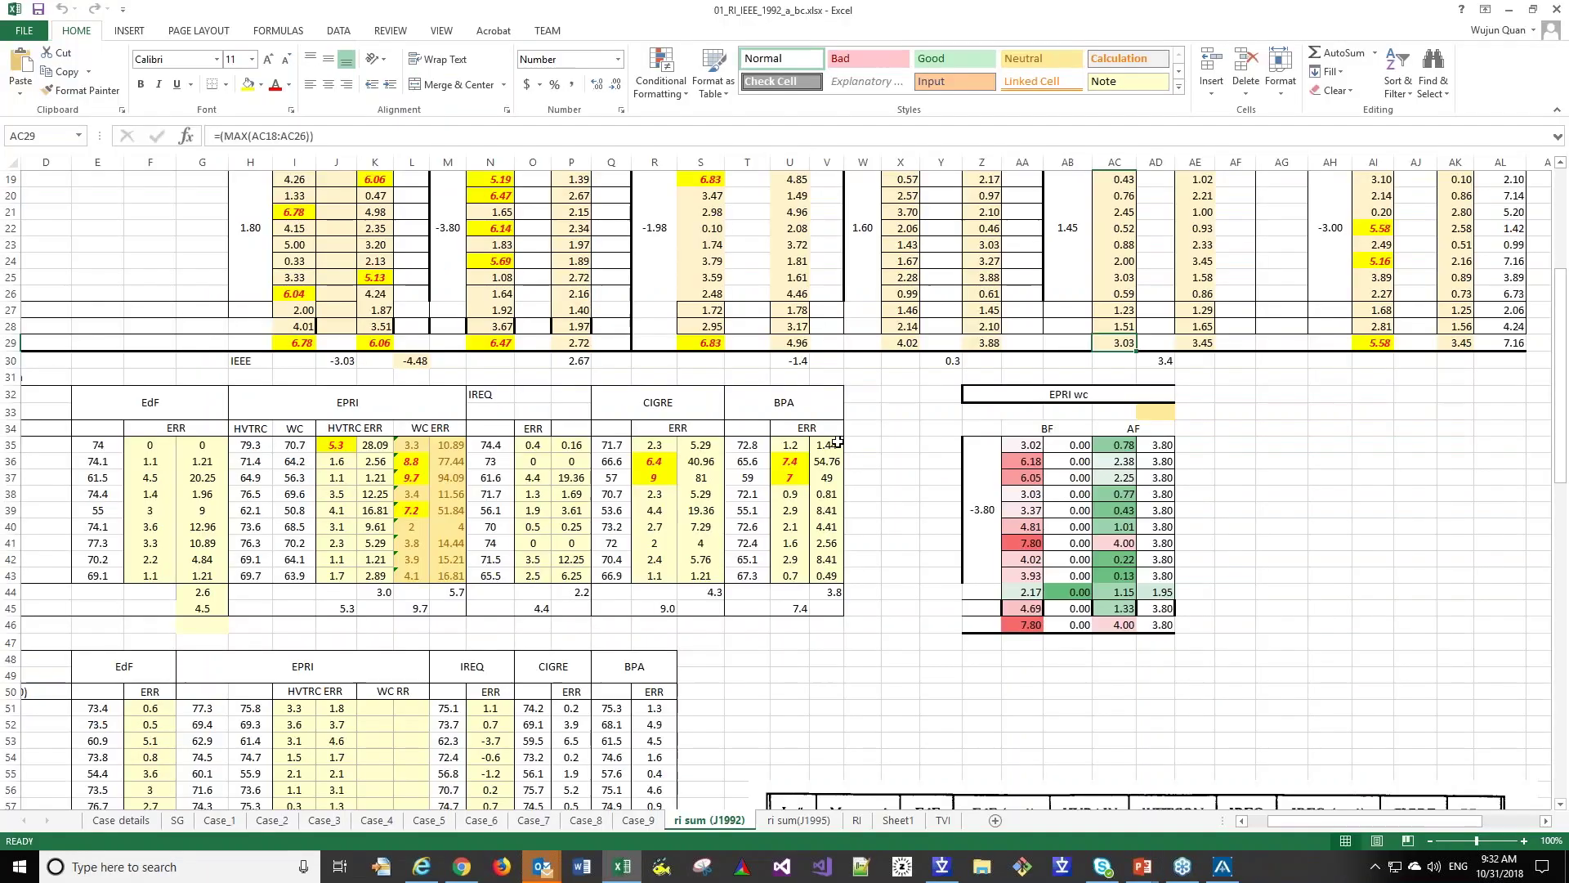
- Examine the maximum radio interference errors for the EdF, EPRI and IREQ formulas on the ri sum (J1992) sheet of 01_RI_IEEE_1992_a_bc.xlsx
{"action": "scroll", "coordinate": [809, 493], "scroll_direction": "up", "scroll_amount": 3}
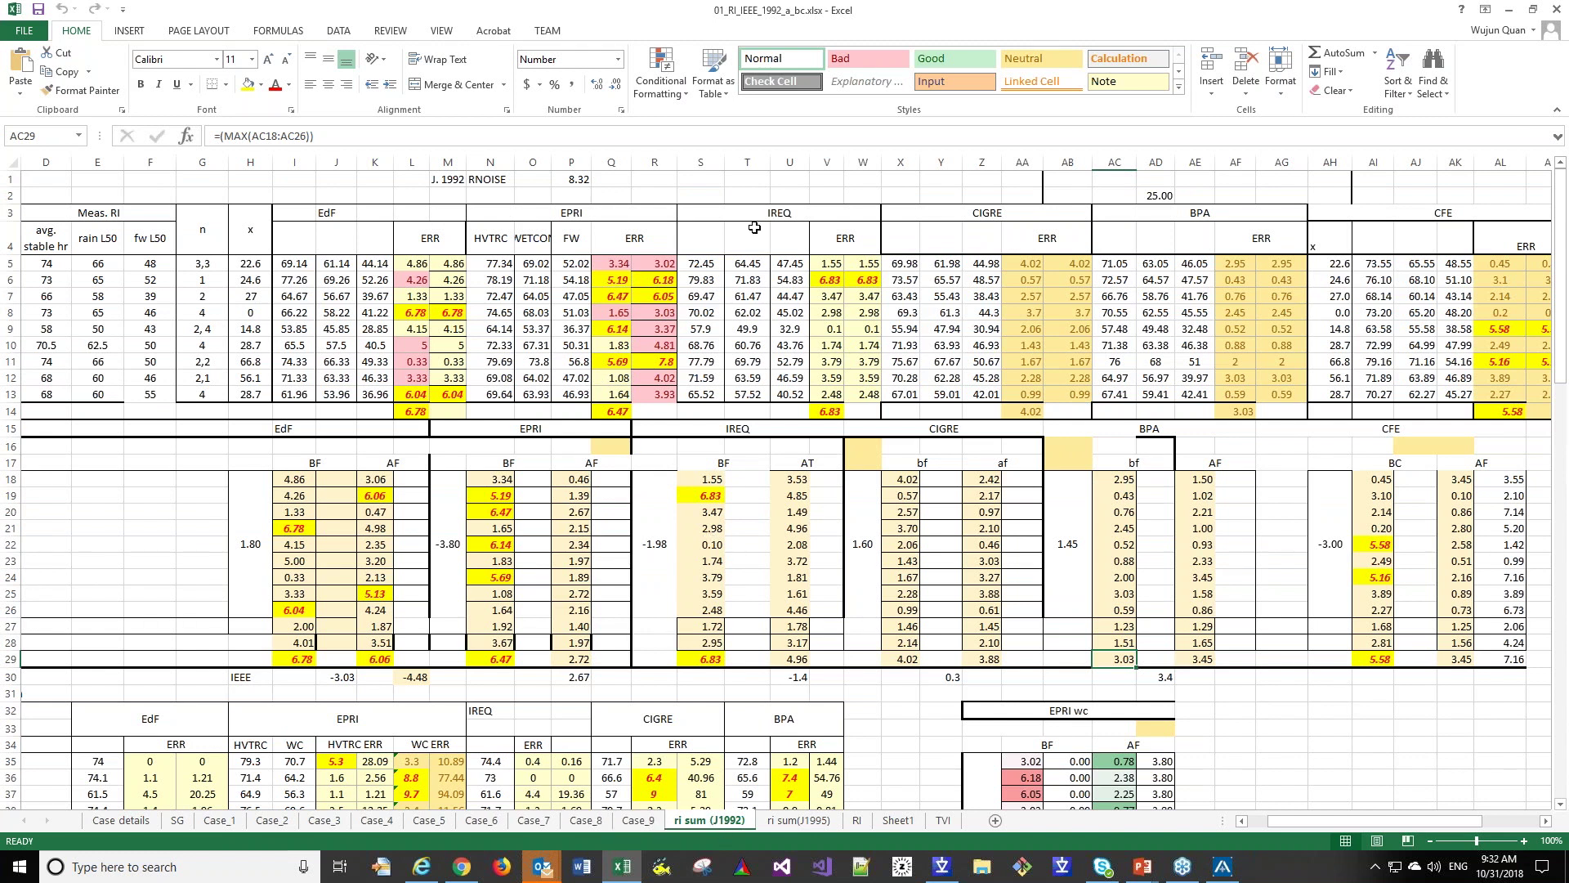
{"action": "double_click", "coordinate": [960, 18]}
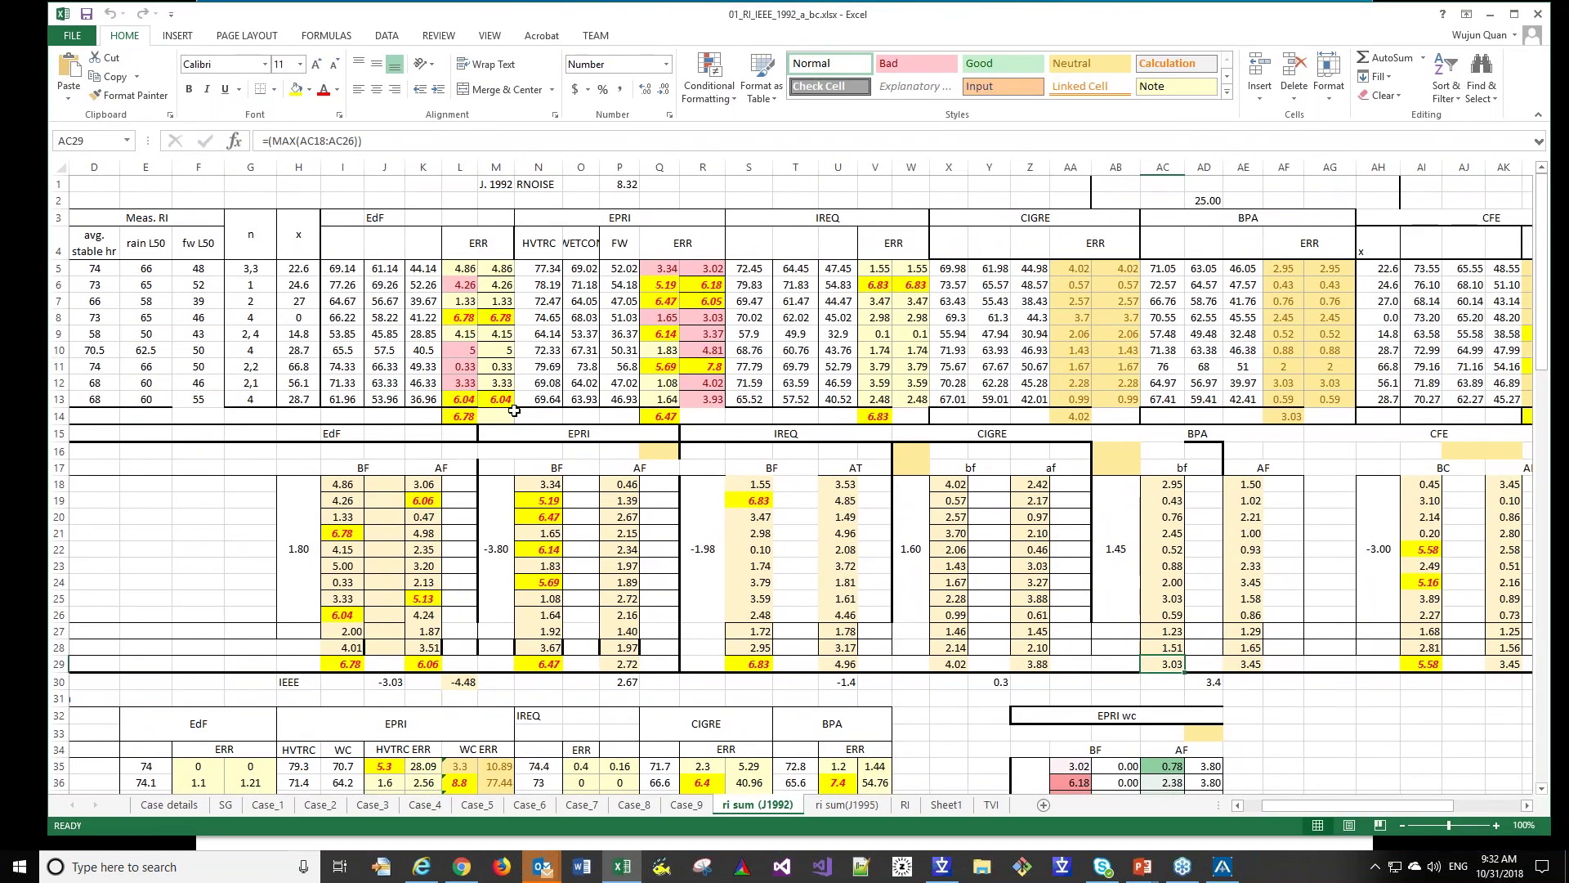
{"action": "left_click", "coordinate": [459, 419]}
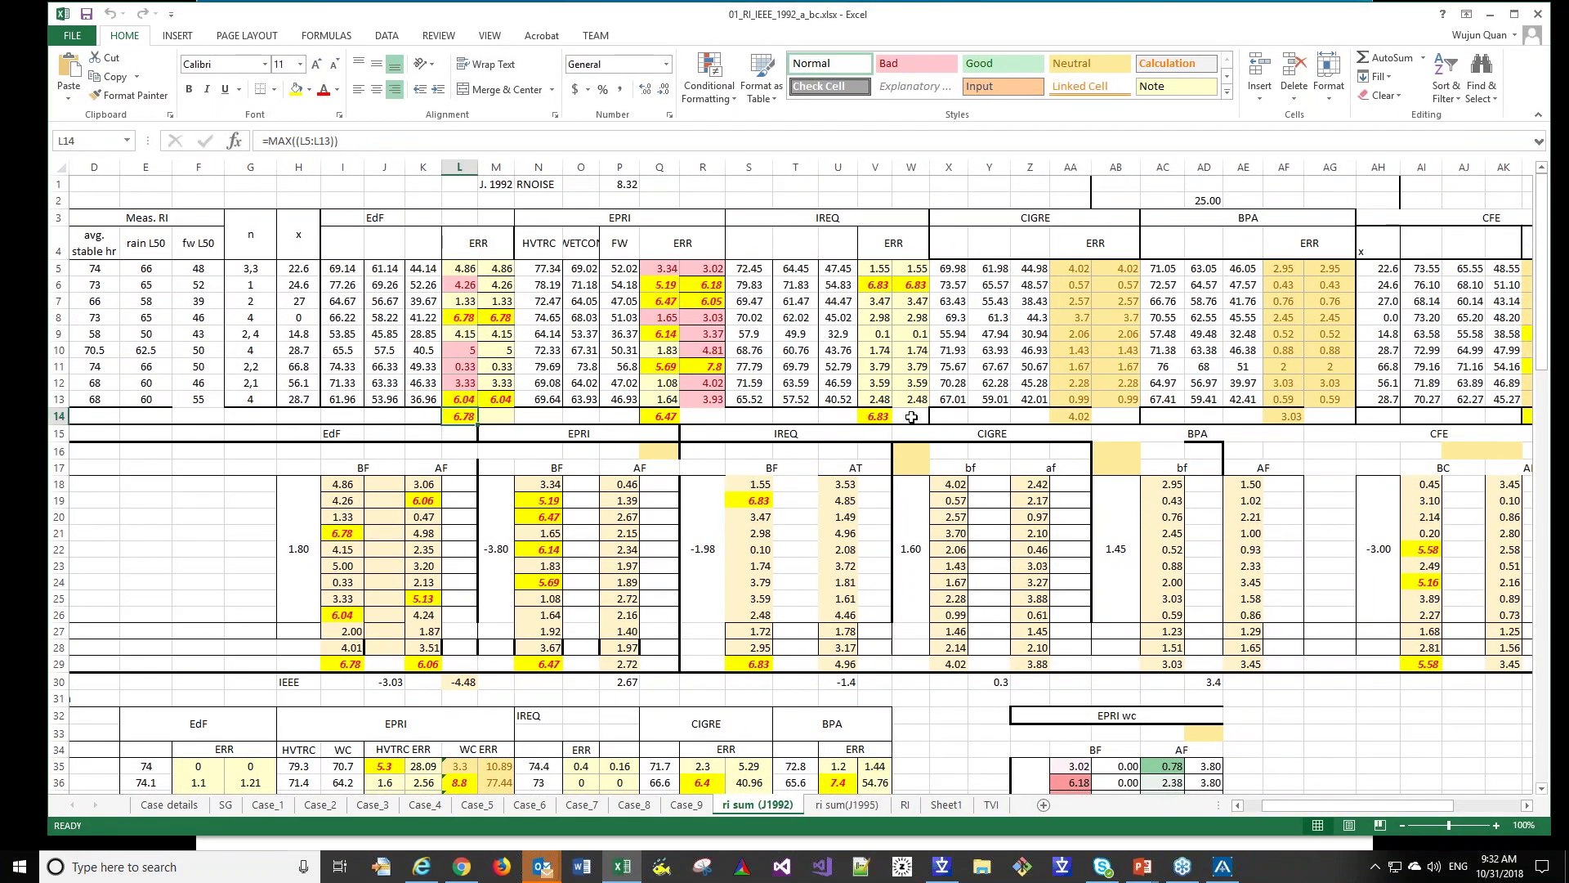
{"action": "left_click", "coordinate": [883, 419]}
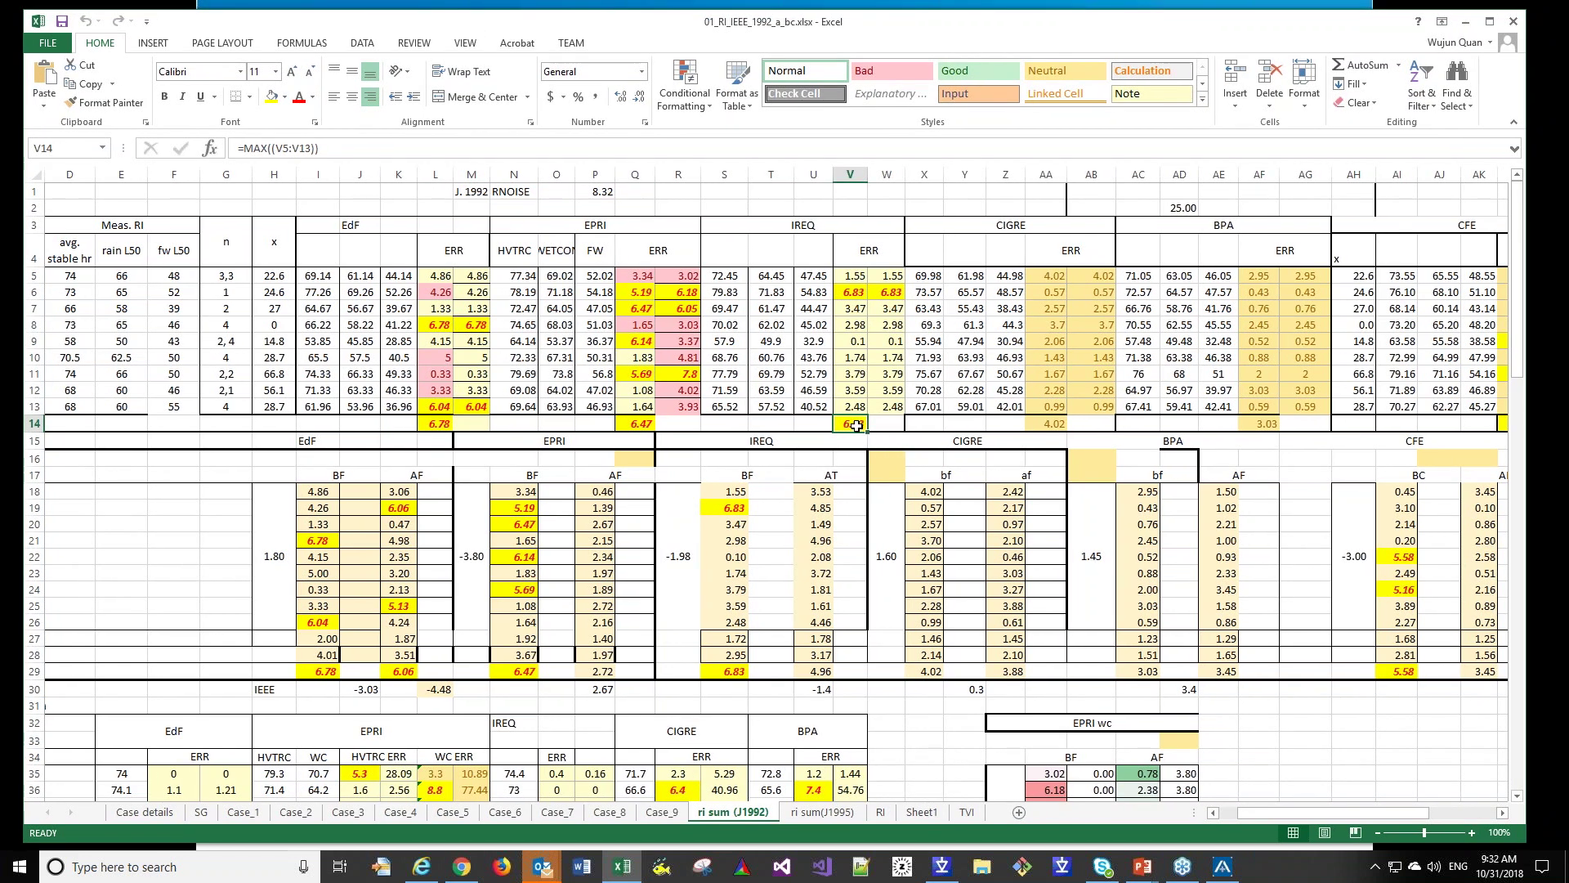
{"action": "mouse_move", "coordinate": [1262, 816]}
{"action": "left_mouse_down"}
{"action": "mouse_move", "coordinate": [1326, 812]}
{"action": "mouse_move", "coordinate": [1251, 814]}
{"action": "left_mouse_up"}
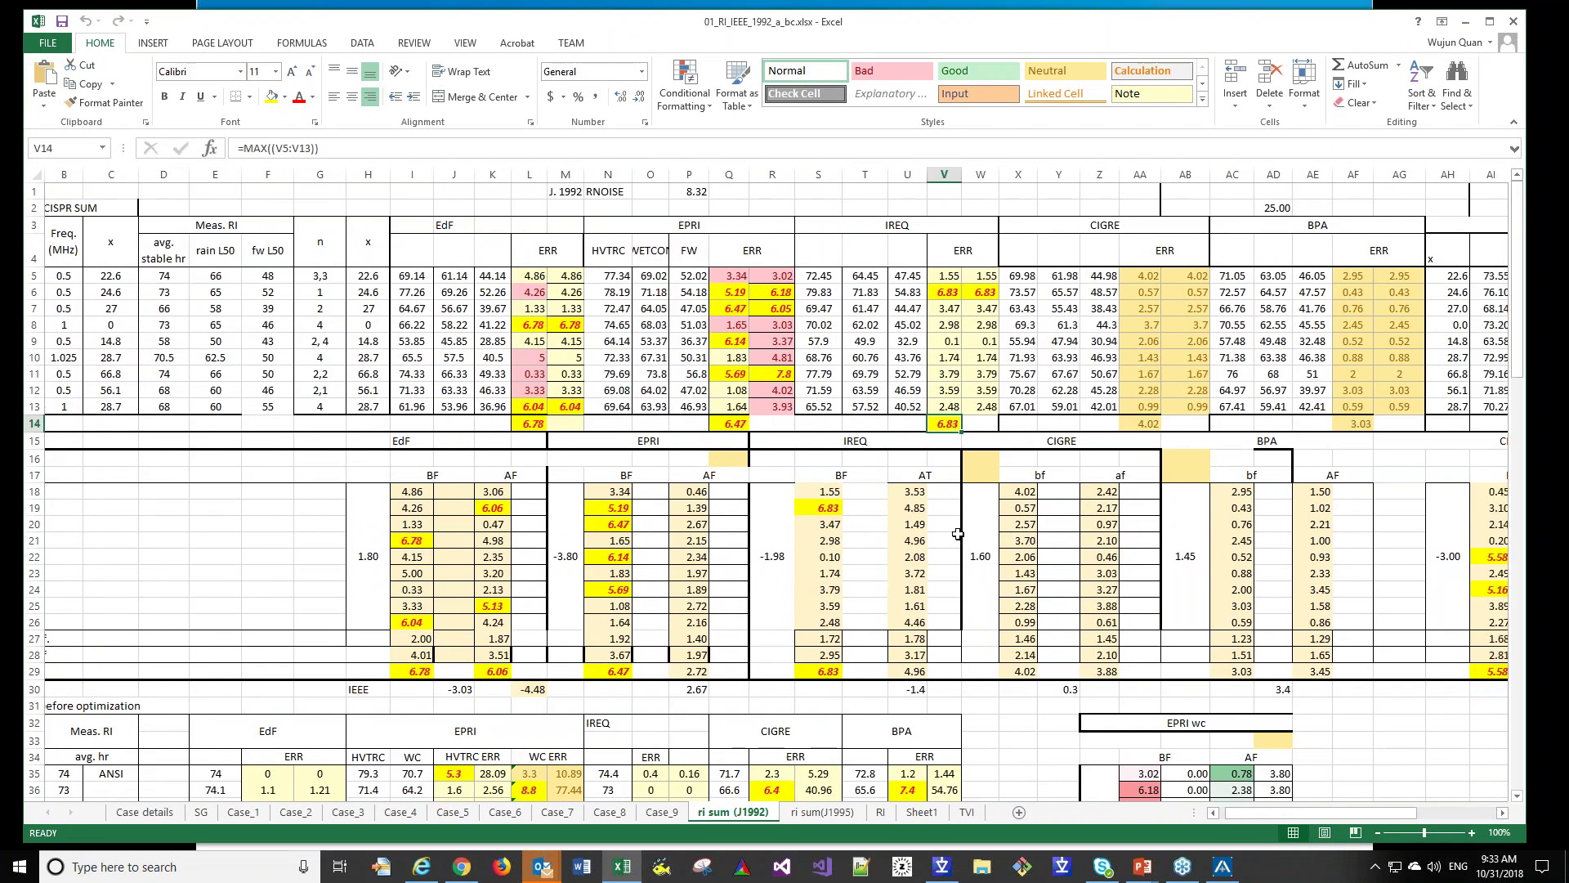
{"action": "scroll", "coordinate": [956, 534], "scroll_direction": "down", "scroll_amount": 1}
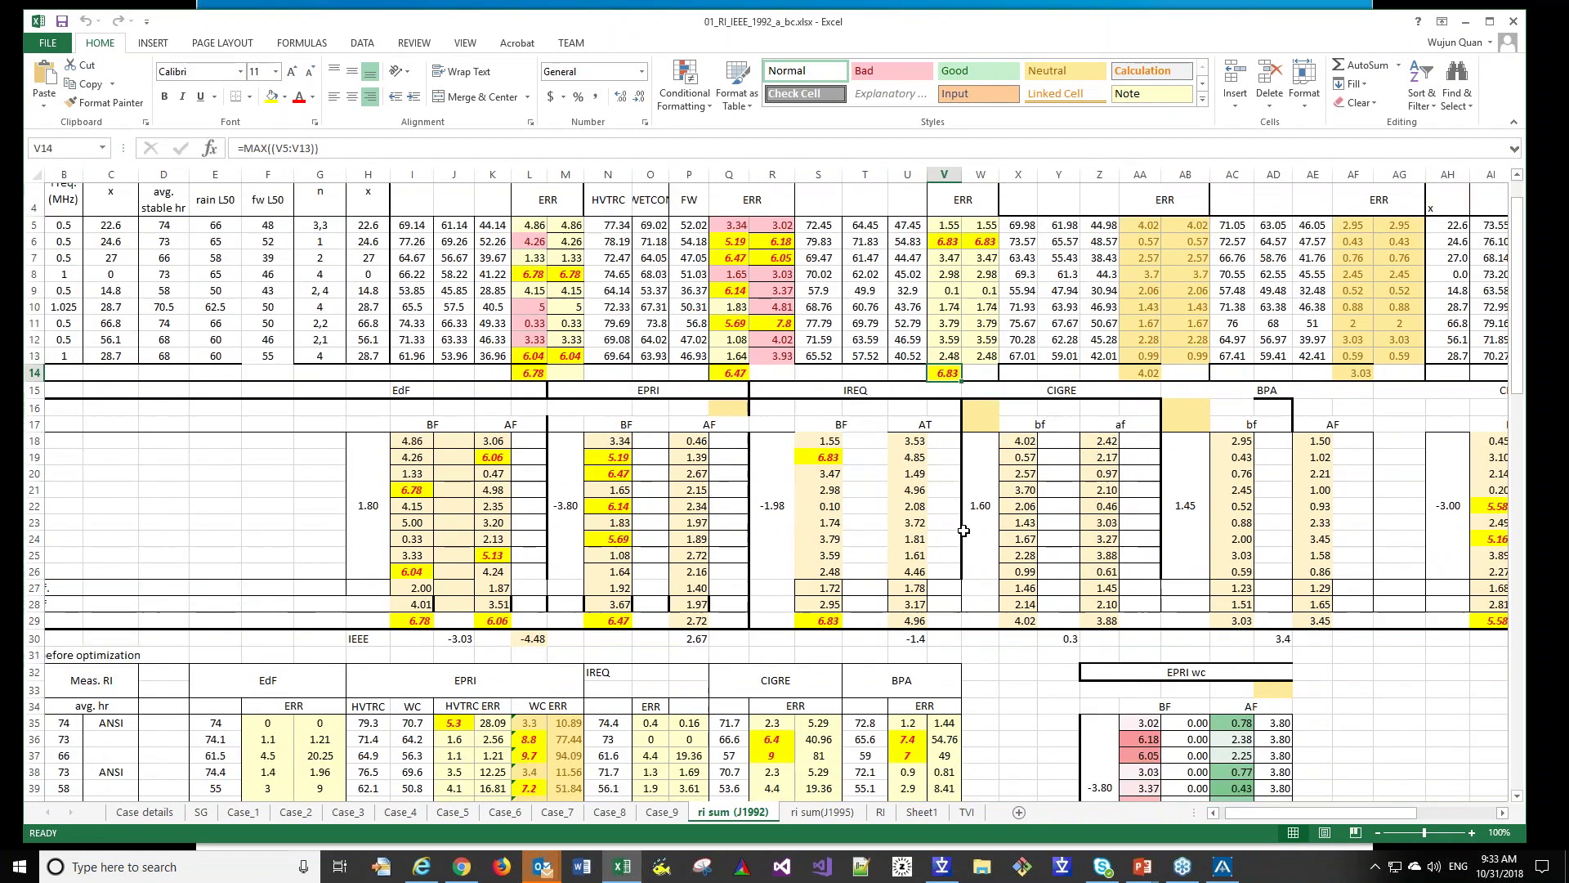
{"action": "scroll", "coordinate": [947, 527], "scroll_direction": "up", "scroll_amount": 1}
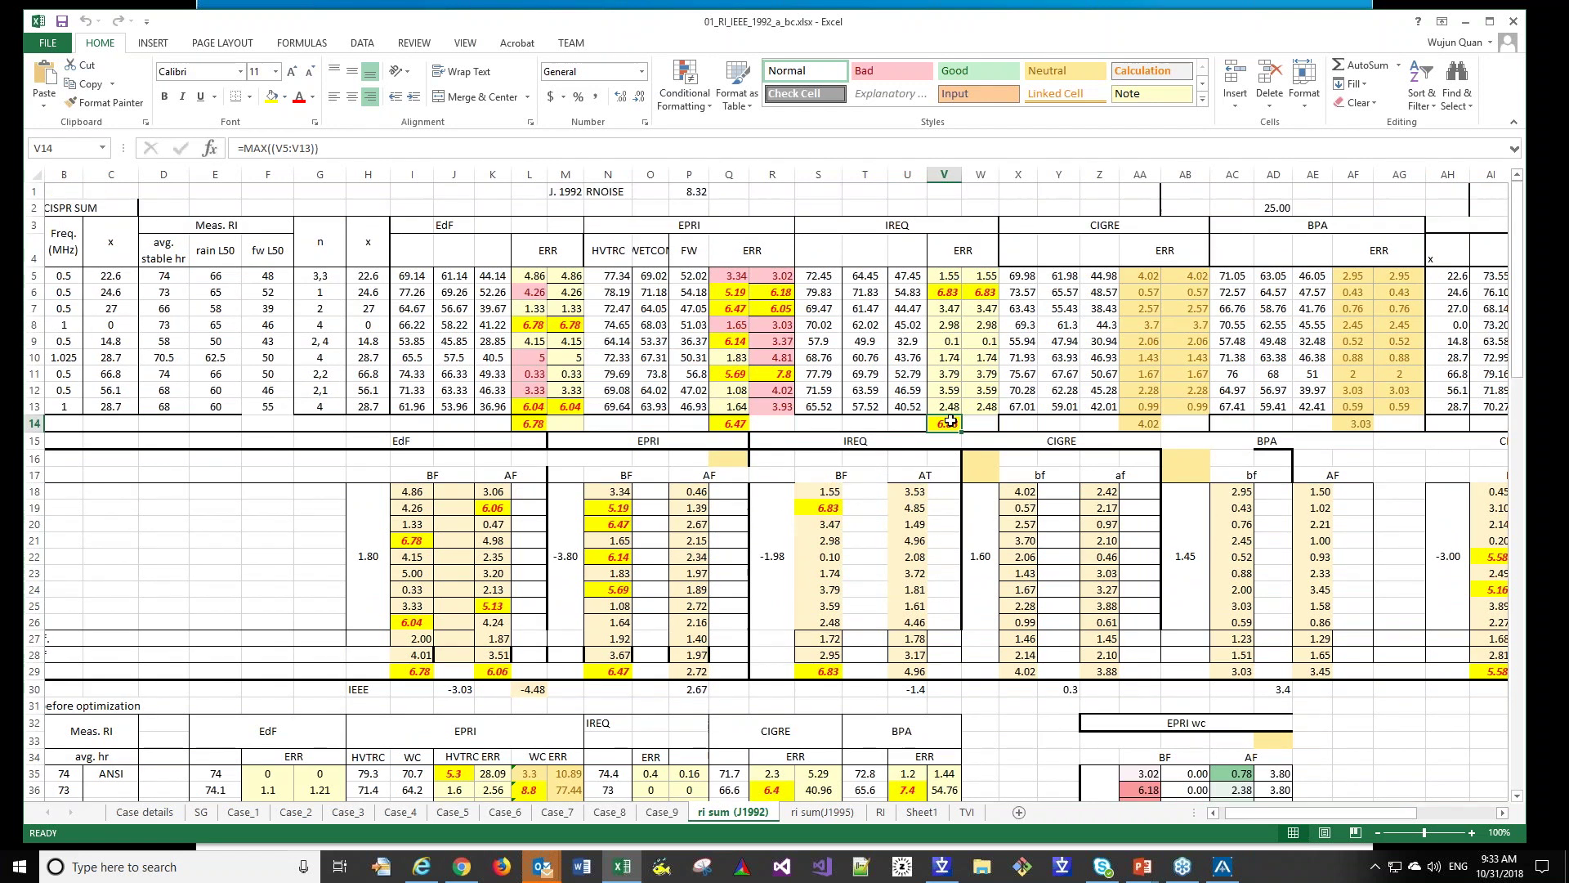
- Examine the EPRI WC errors in the before-optimization table on the ri sum (J1992) sheet, focusing on the highlighted values
{"action": "scroll", "coordinate": [953, 471], "scroll_direction": "down", "scroll_amount": 7}
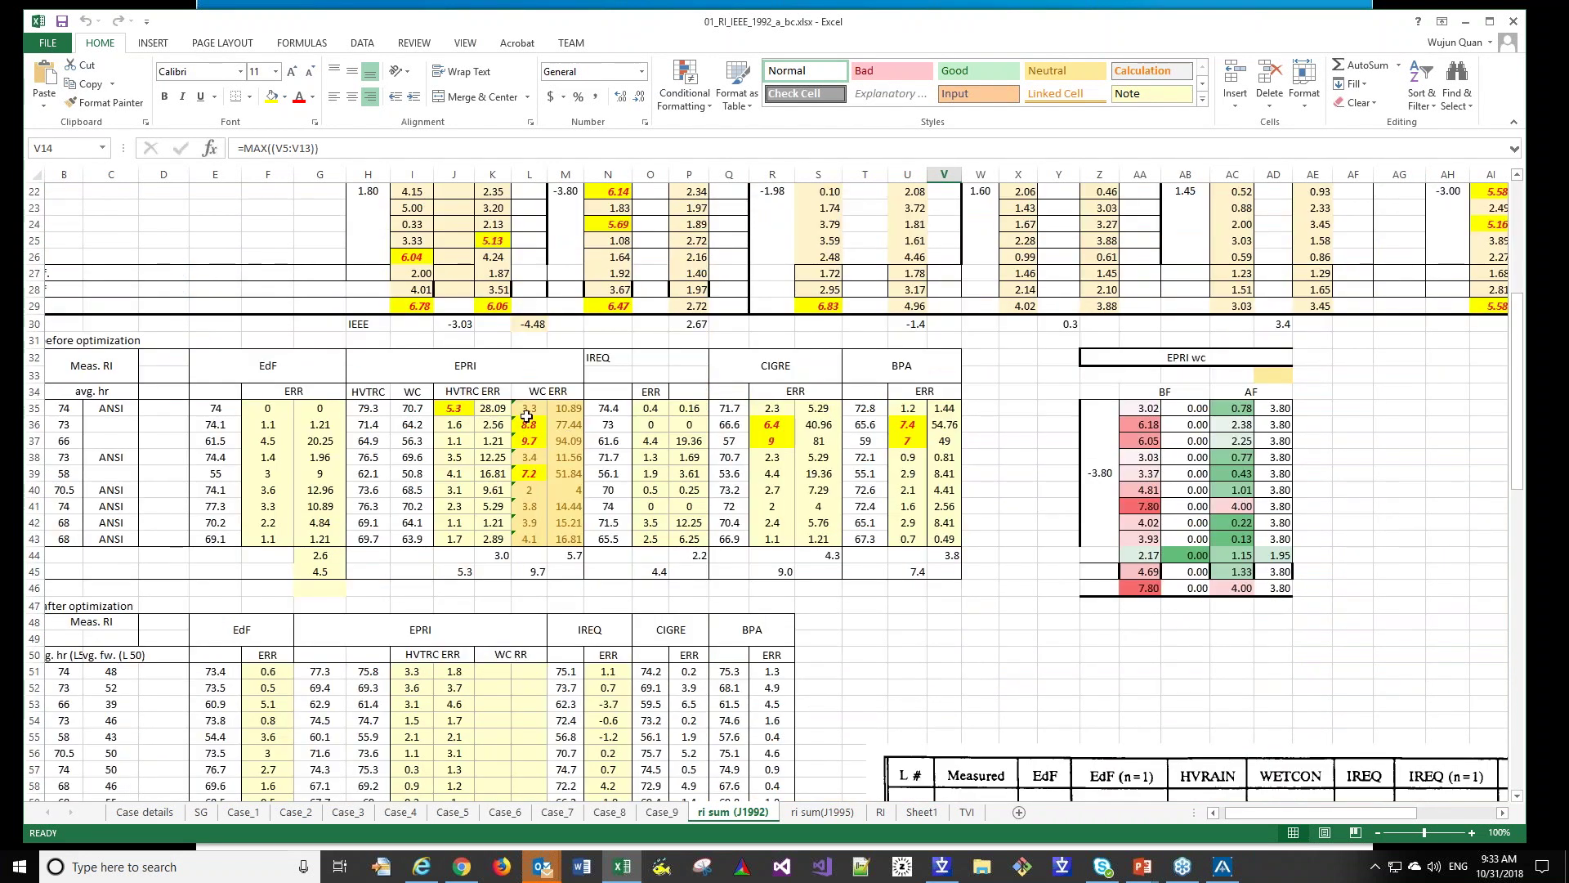
{"action": "left_click", "coordinate": [528, 424]}
{"action": "left_click", "coordinate": [528, 438]}
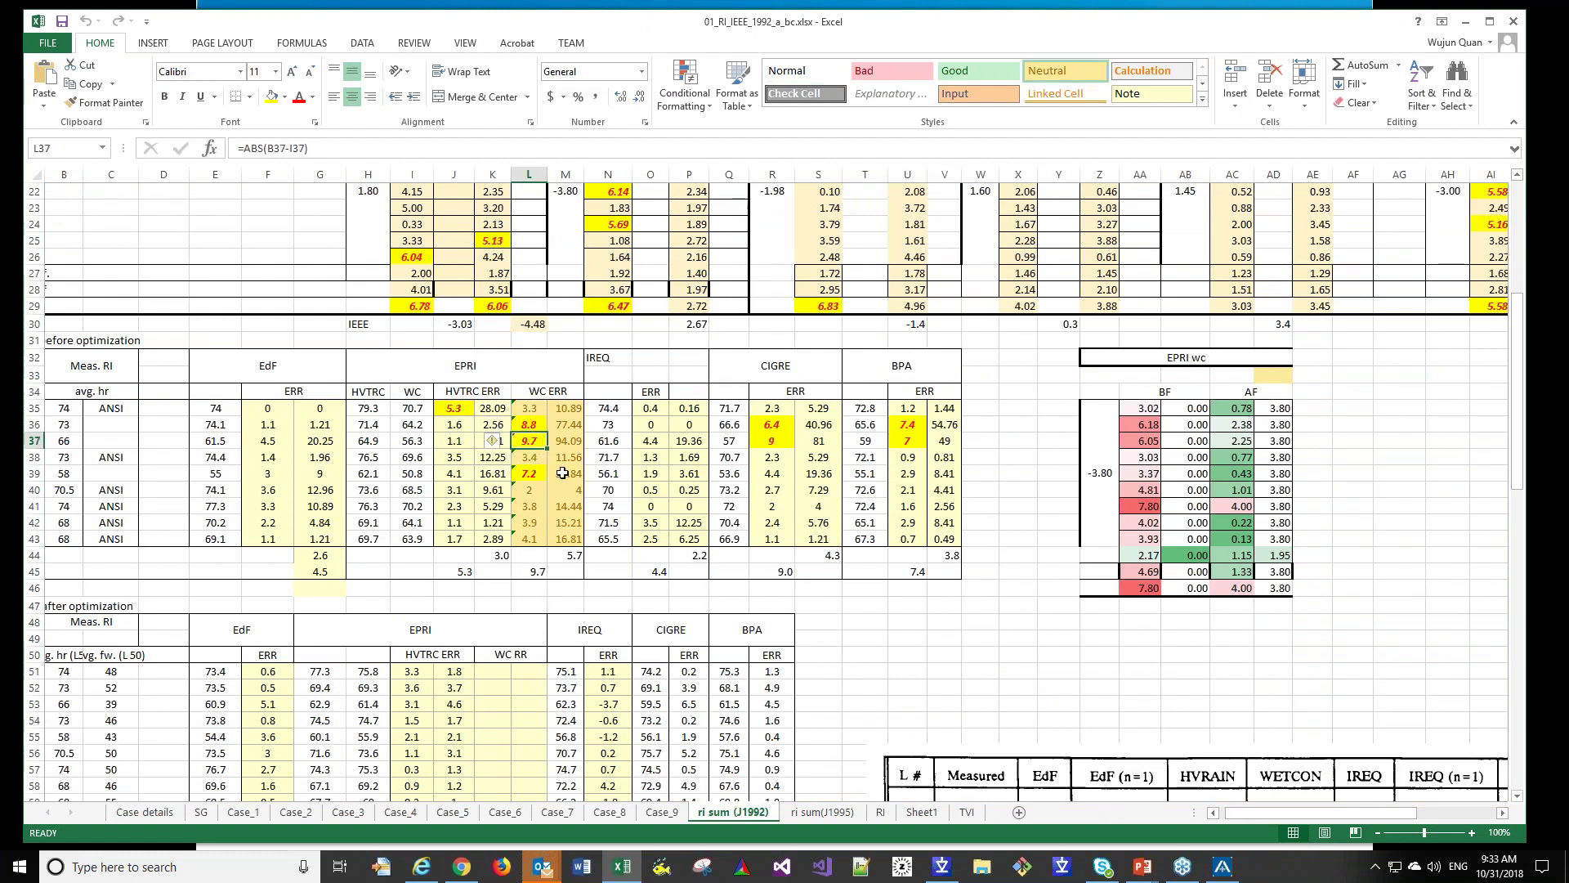
{"action": "scroll", "coordinate": [599, 516], "scroll_direction": "up", "scroll_amount": 7}
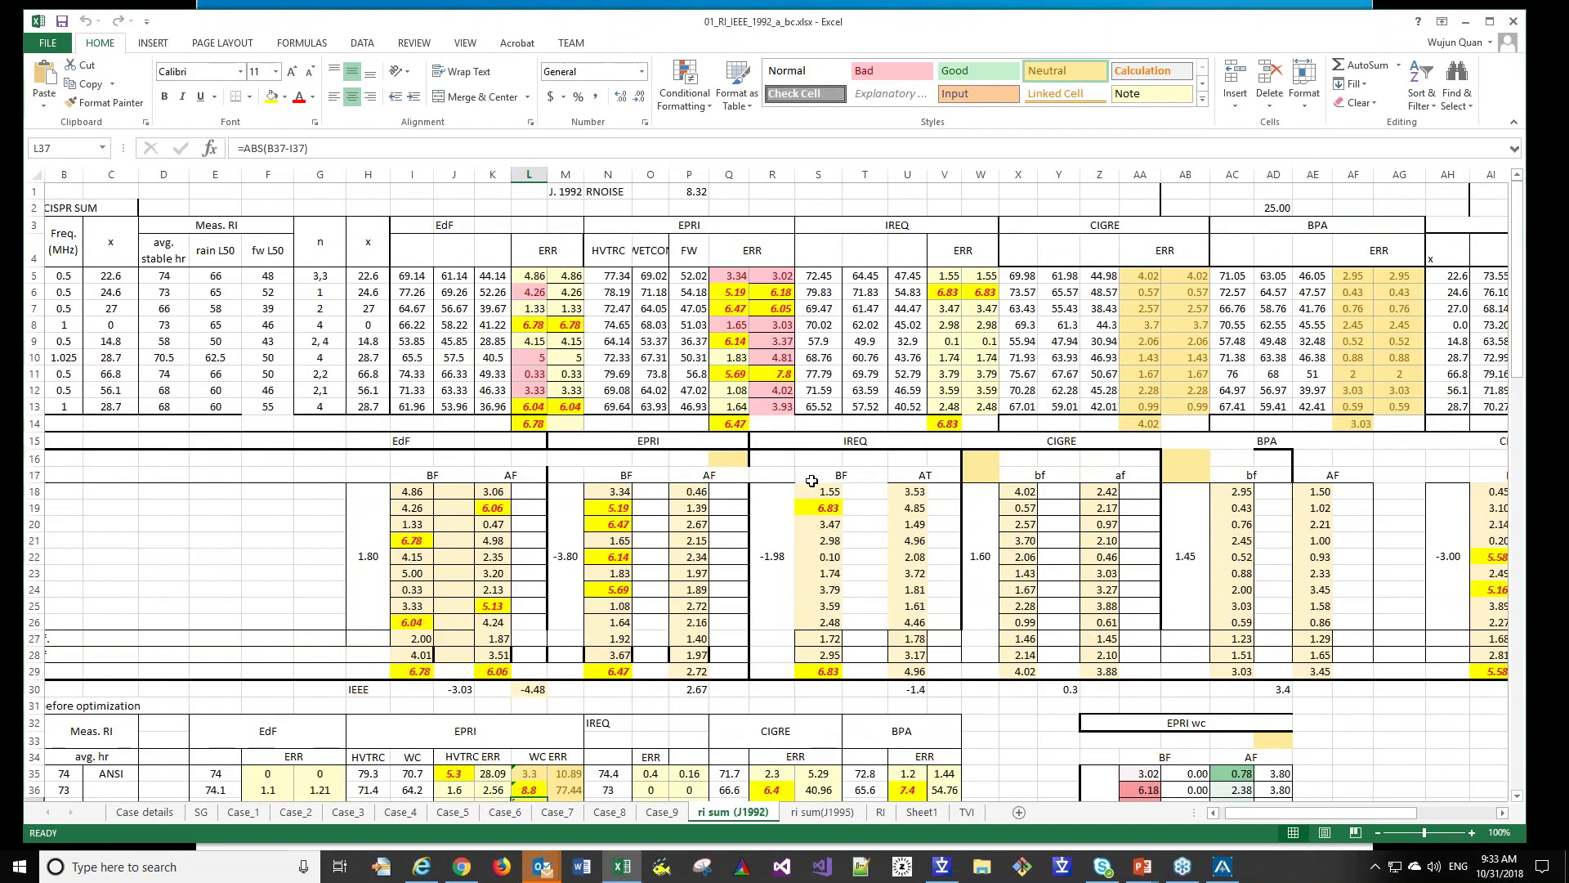
- Compare the BF and AF radio interference errors of the EdF, EPRI and IREQ formulas, including the maximum errors in row 29
{"action": "scroll", "coordinate": [812, 480], "scroll_direction": "down", "scroll_amount": 1}
{"action": "scroll", "coordinate": [812, 481], "scroll_direction": "down", "scroll_amount": 2}
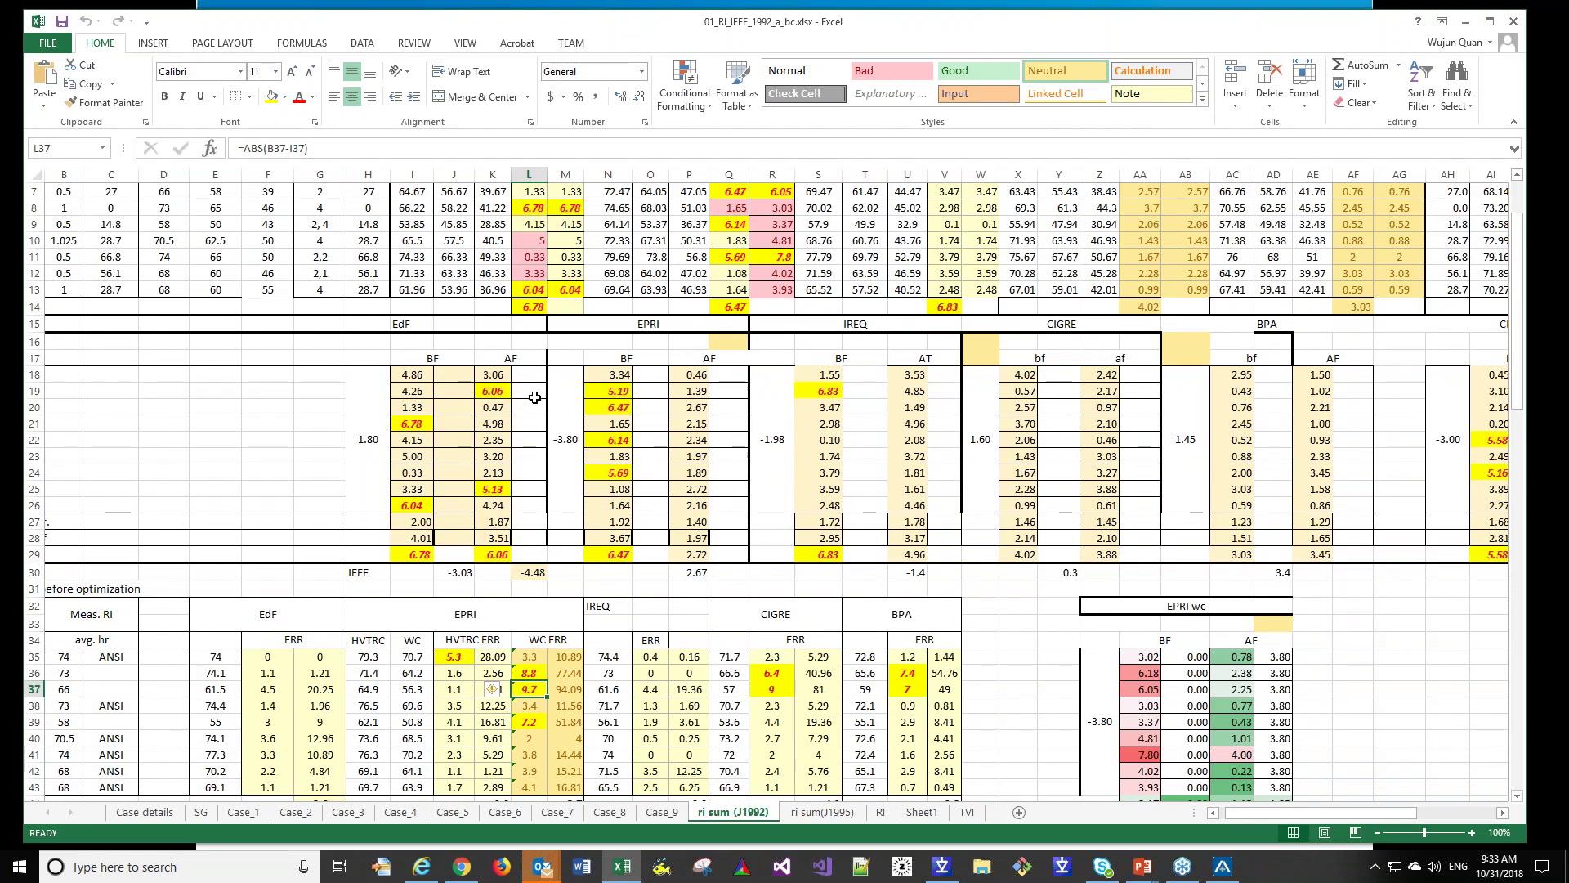
{"action": "left_click", "coordinate": [511, 360]}
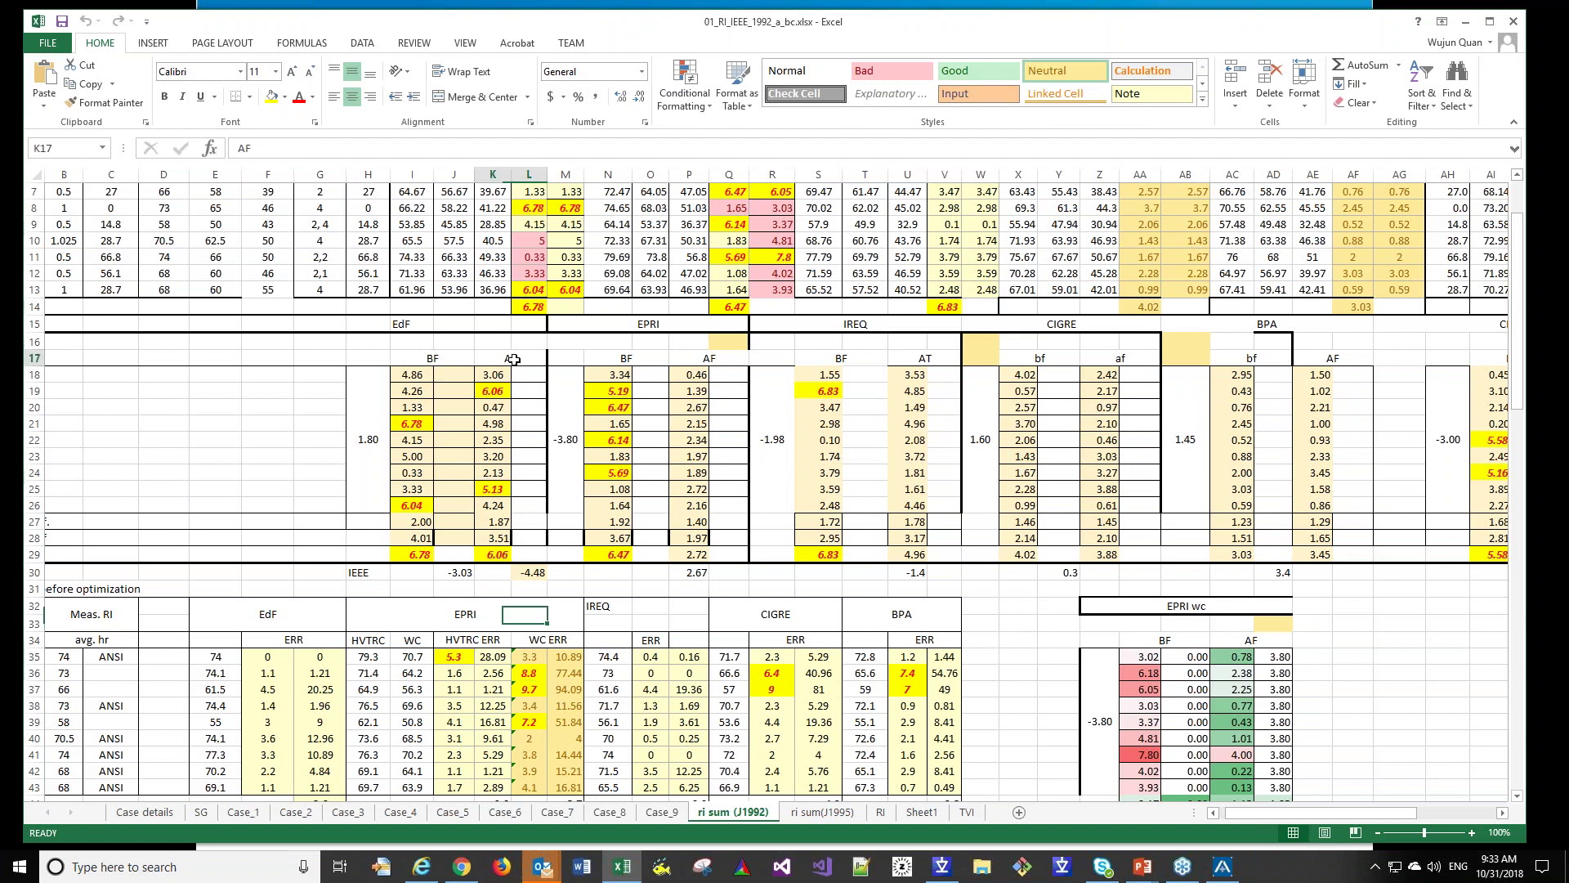
{"action": "left_click", "coordinate": [494, 554]}
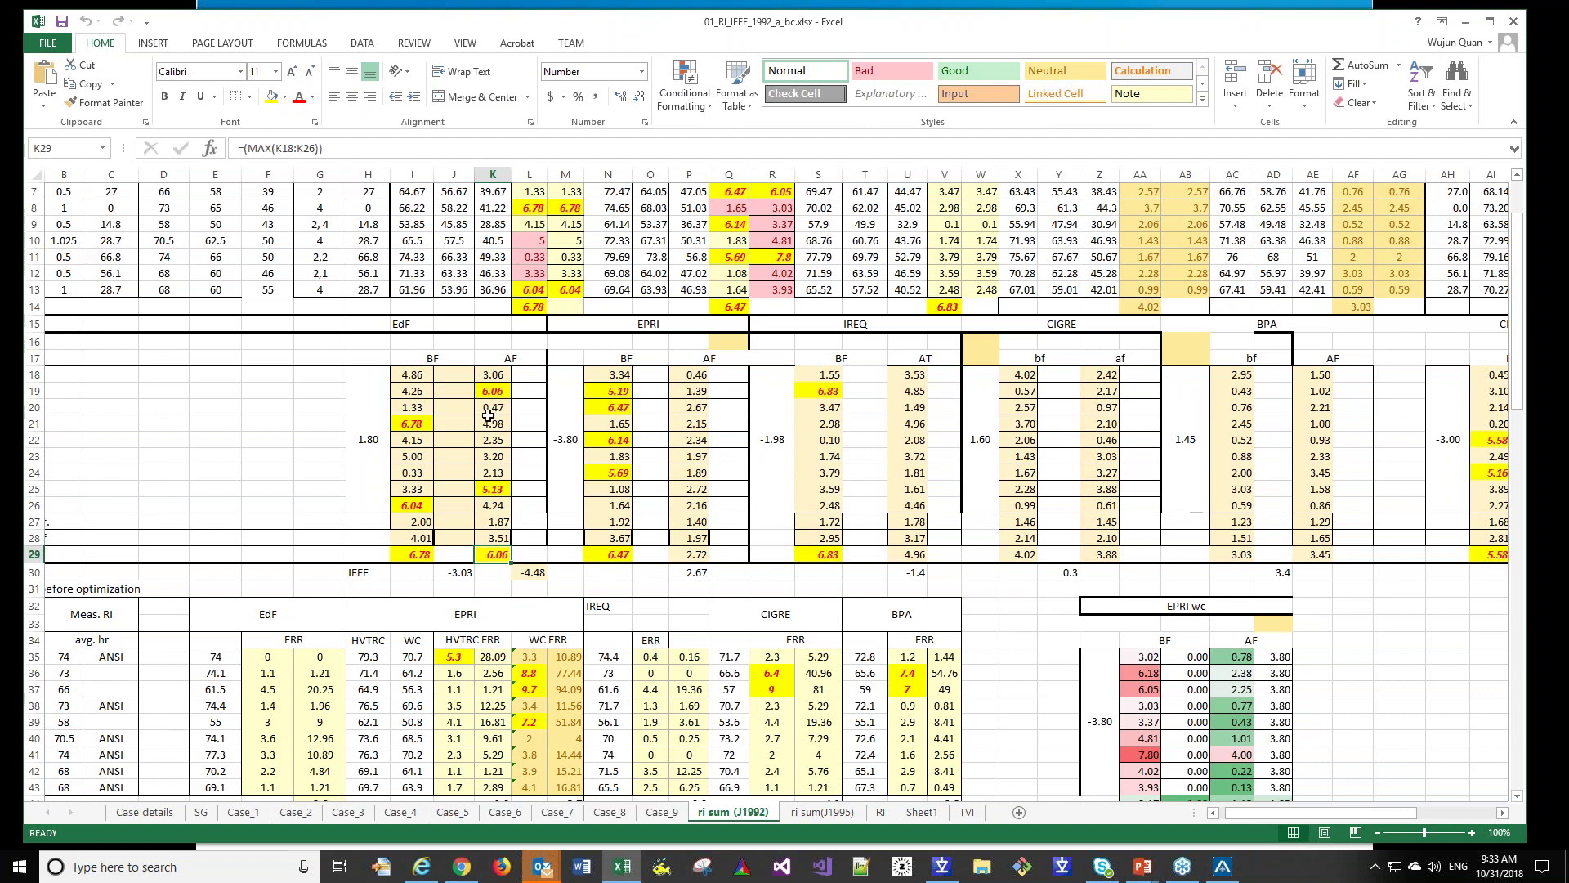
{"action": "scroll", "coordinate": [488, 475], "scroll_direction": "up", "scroll_amount": 2}
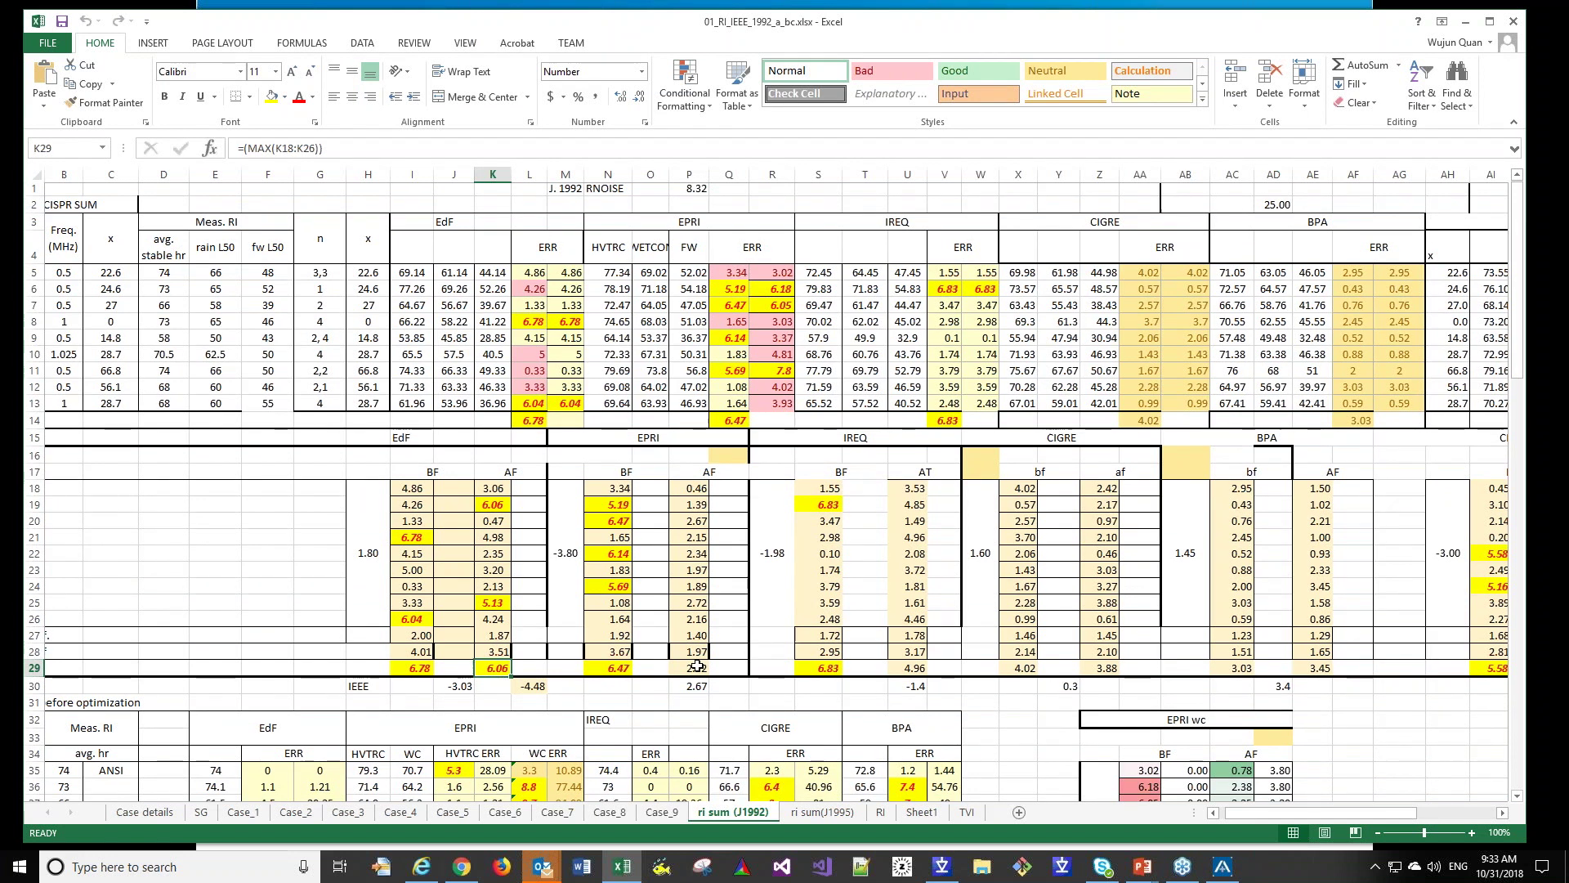
{"action": "scroll", "coordinate": [697, 666], "scroll_direction": "down", "scroll_amount": 1}
{"action": "left_click", "coordinate": [689, 621]}
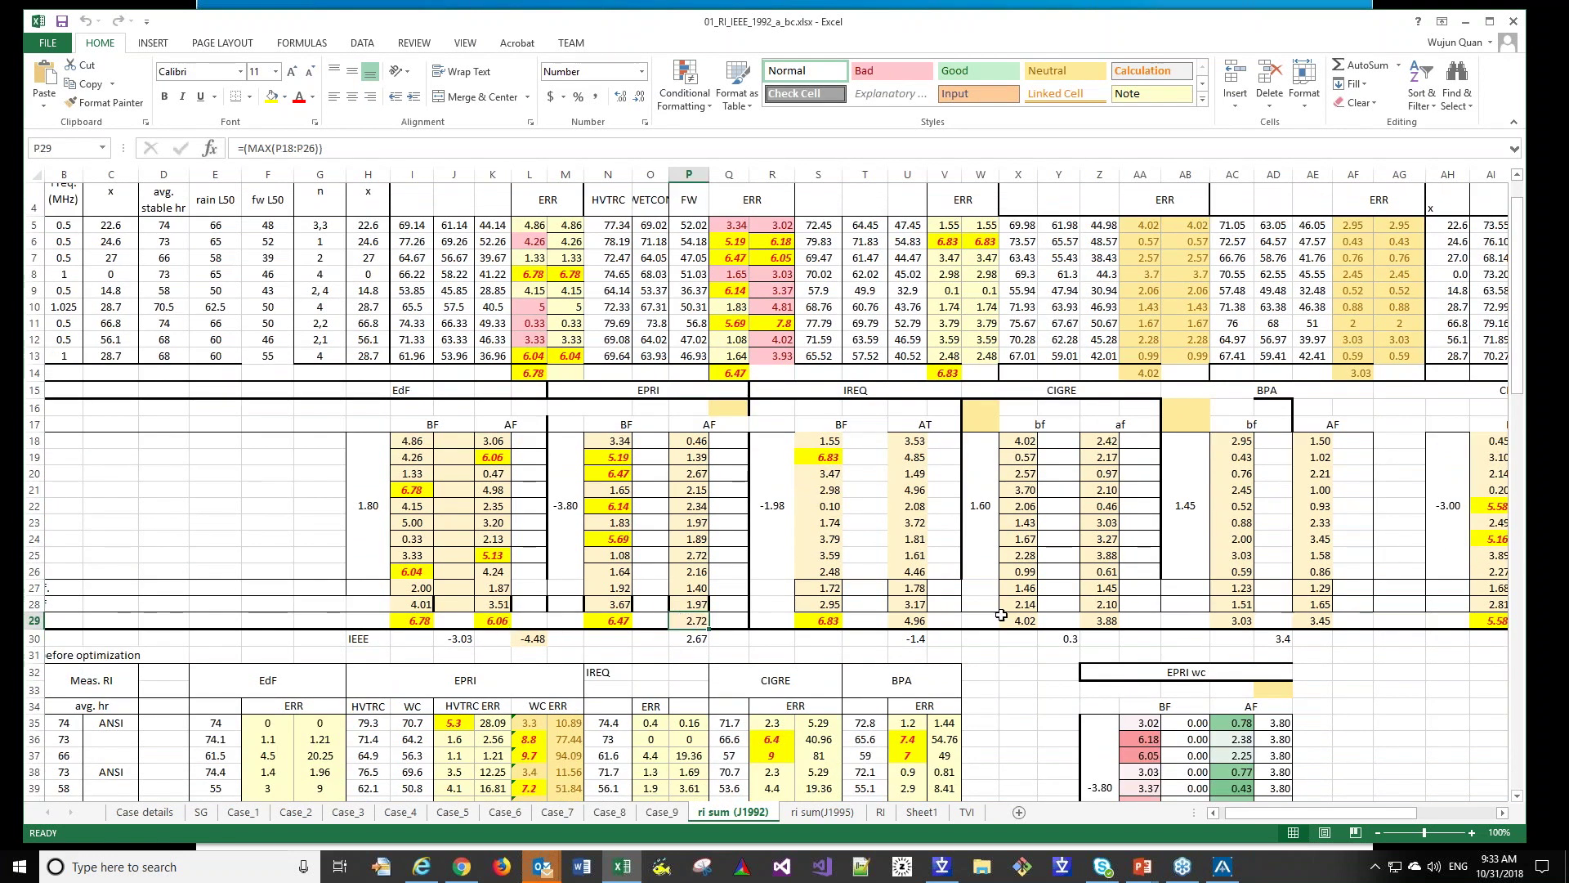
{"action": "left_click", "coordinate": [931, 621]}
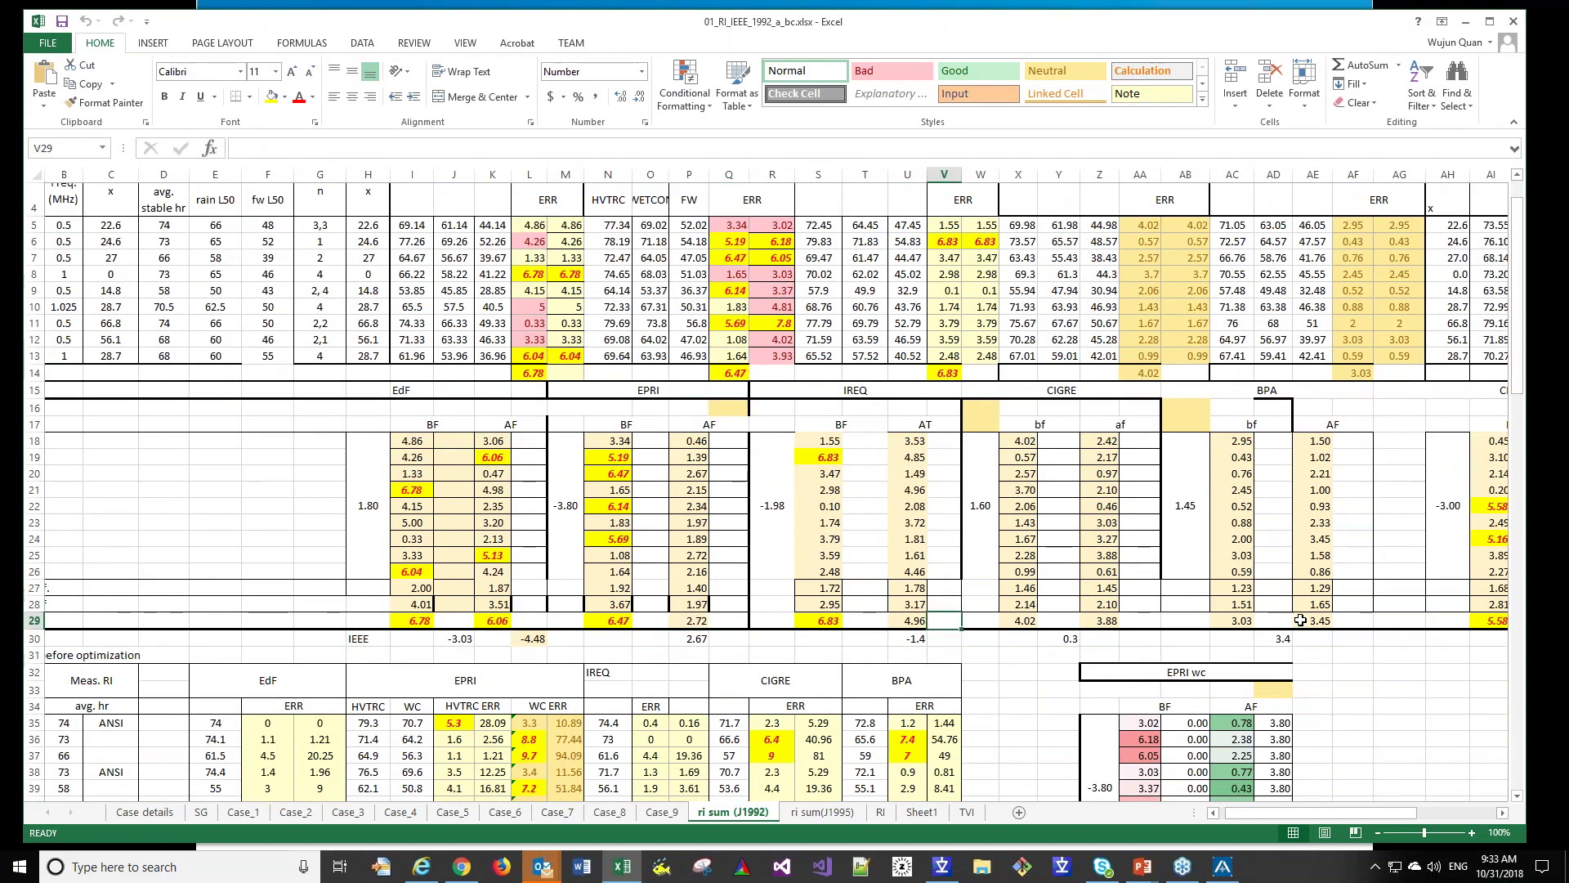
- Examine the CFE formula's errors and the EPRI wc error table on the ri sum (J1992) sheet
{"action": "left_click_drag", "start_coordinate": [1280, 813], "coordinate": [1314, 739]}
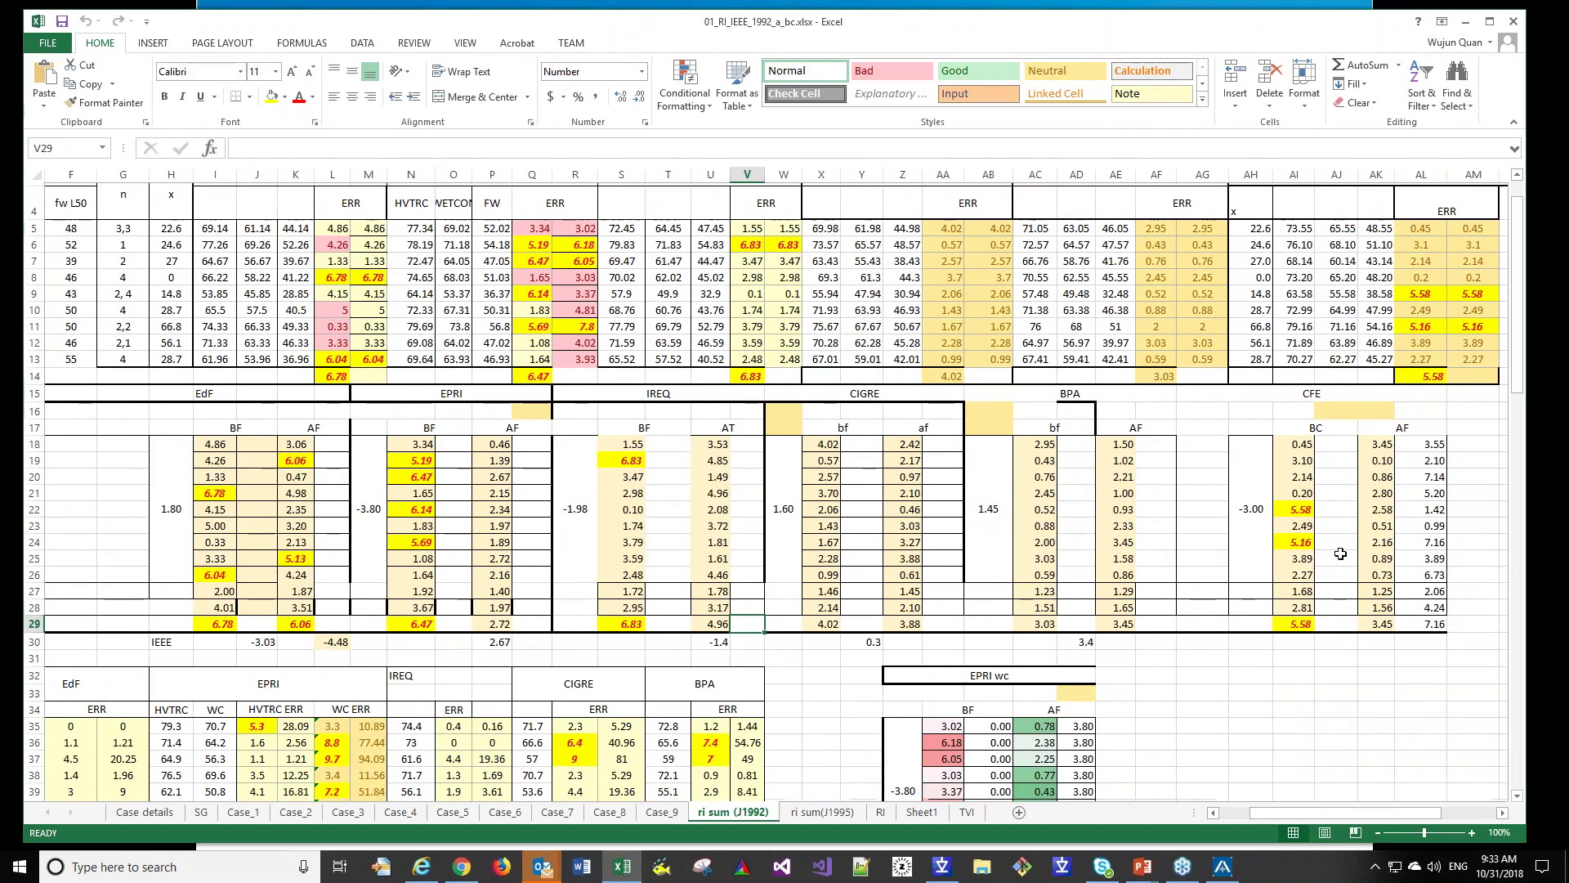
{"action": "scroll", "coordinate": [1340, 554], "scroll_direction": "up", "scroll_amount": 1}
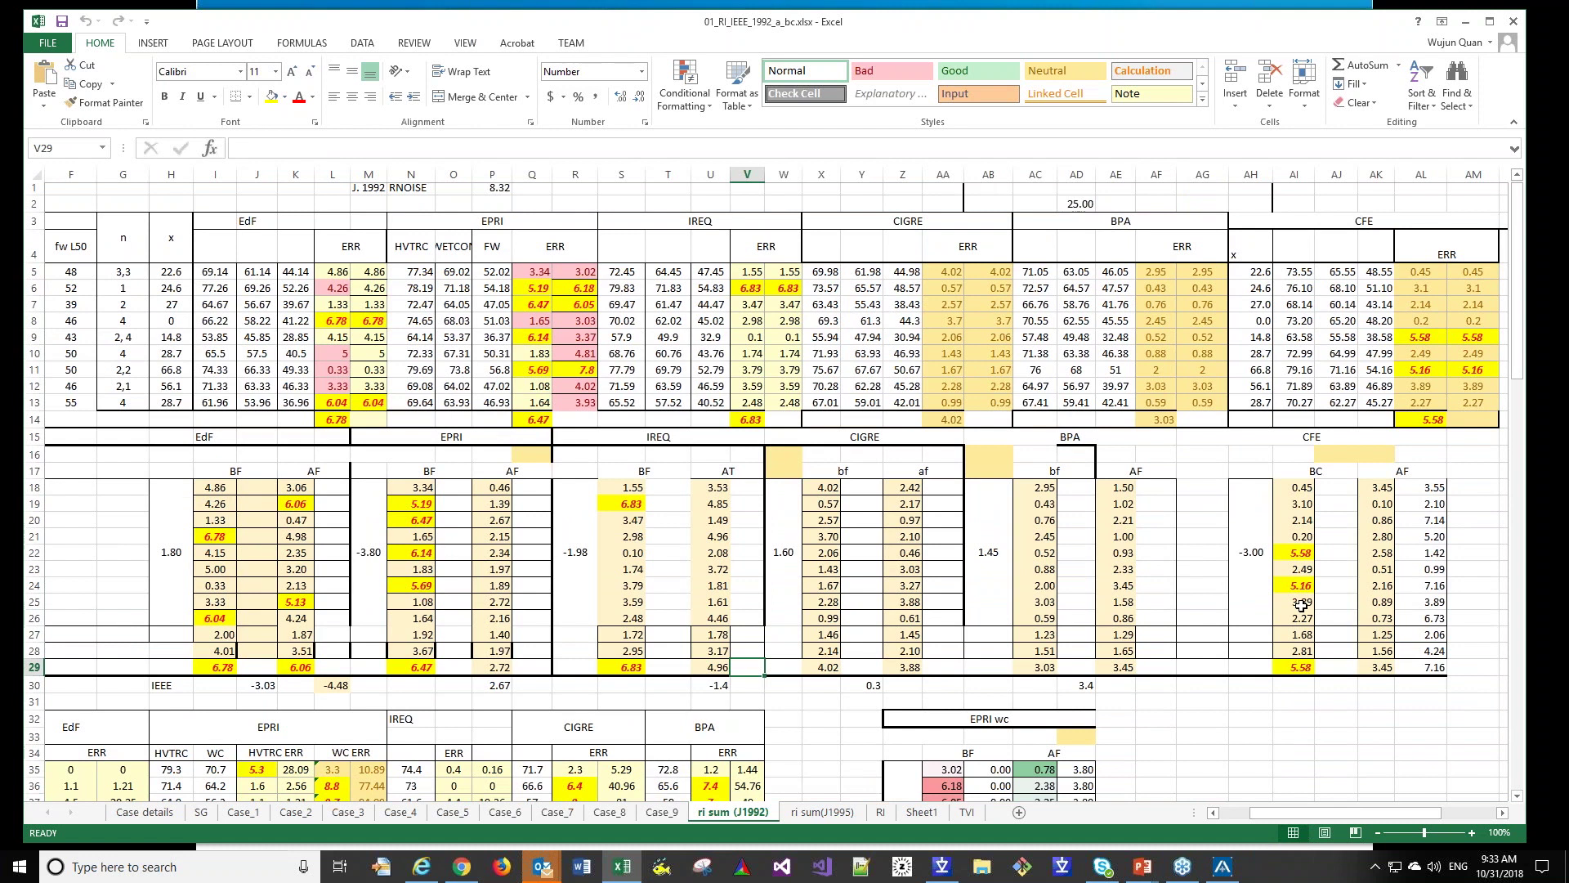
{"action": "scroll", "coordinate": [1302, 605], "scroll_direction": "down", "scroll_amount": 4}
{"action": "scroll", "coordinate": [1296, 612], "scroll_direction": "left", "scroll_amount": 3}
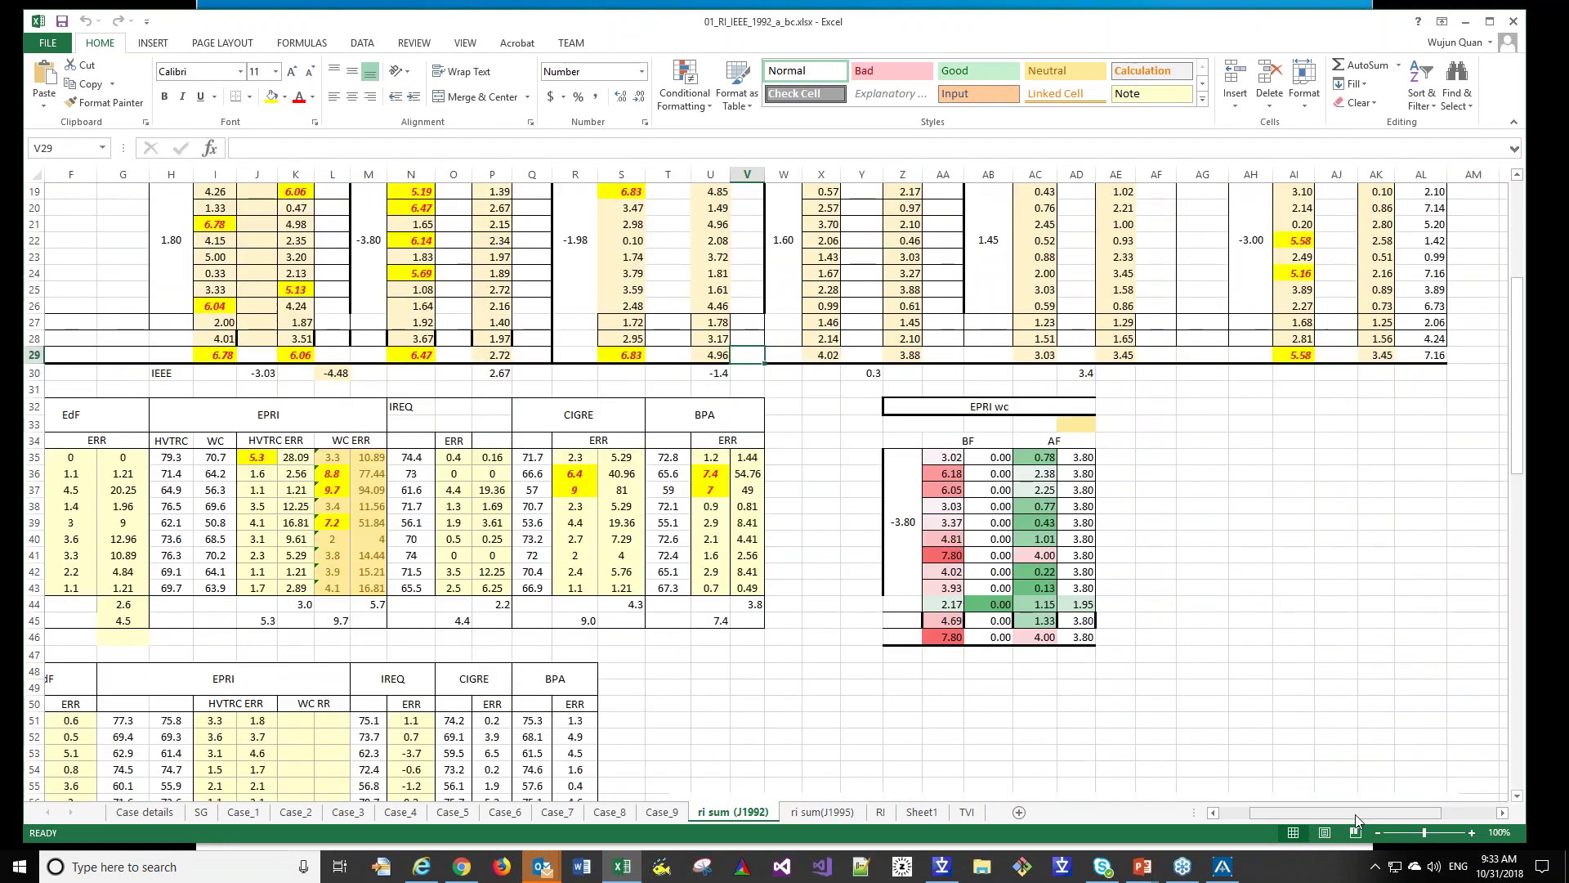
{"action": "scroll", "coordinate": [1296, 613], "scroll_direction": "down", "scroll_amount": 2}
{"action": "scroll", "coordinate": [515, 469], "scroll_direction": "up", "scroll_amount": 5}
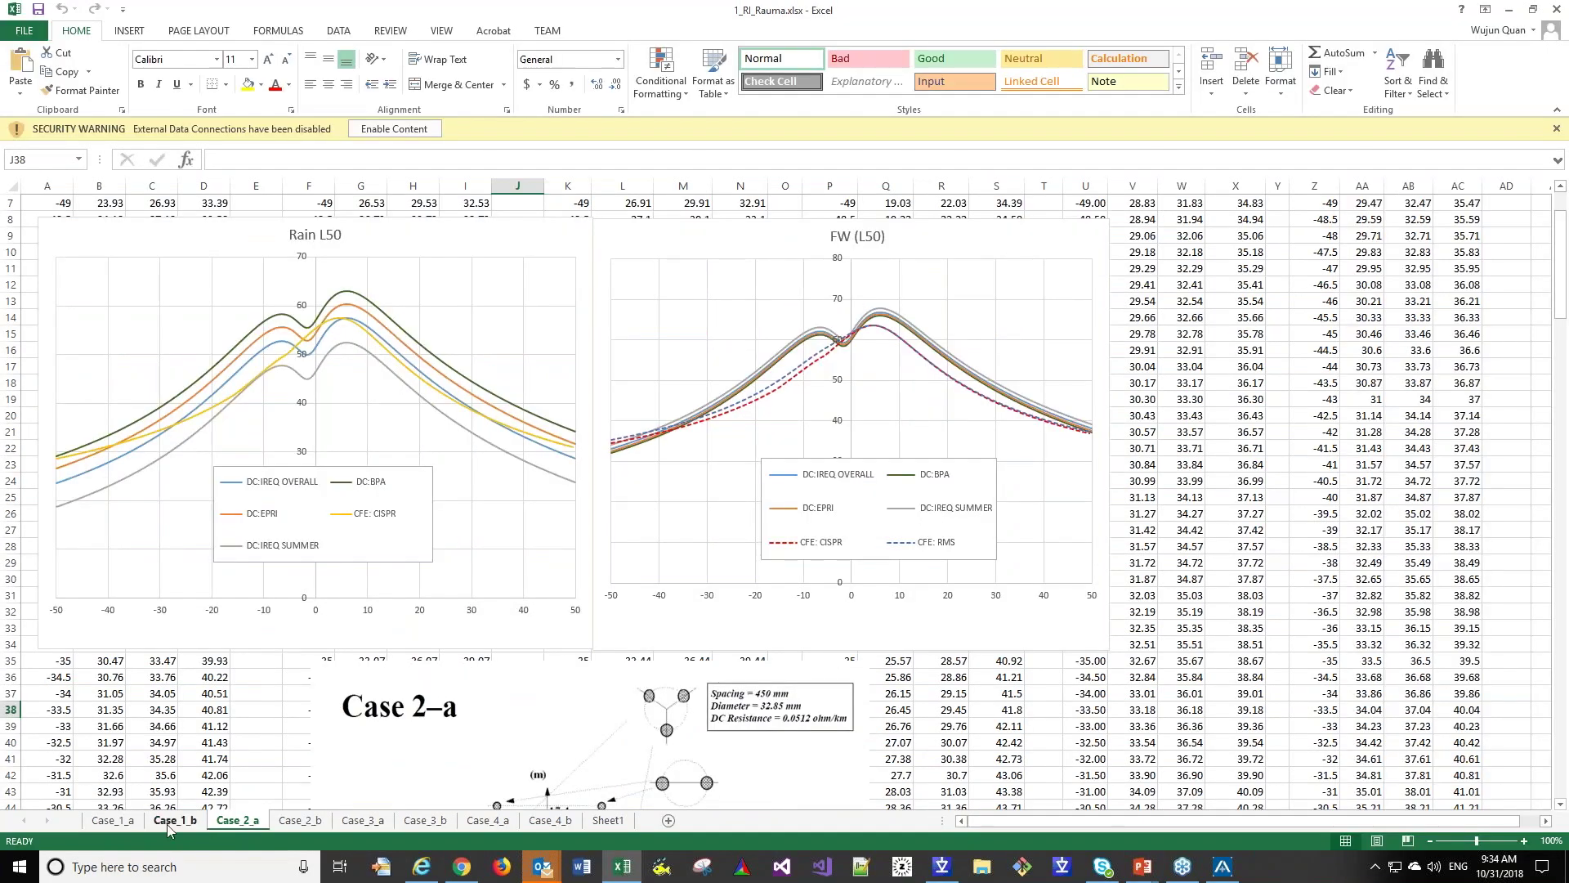
- Review the Case 1-a rain and fair-weather radio interference profiles and their BPA, EPRI, IREQ and TESHMONT data columns in 1_RI_Rauma.xlsx
{"action": "left_click", "coordinate": [113, 821]}
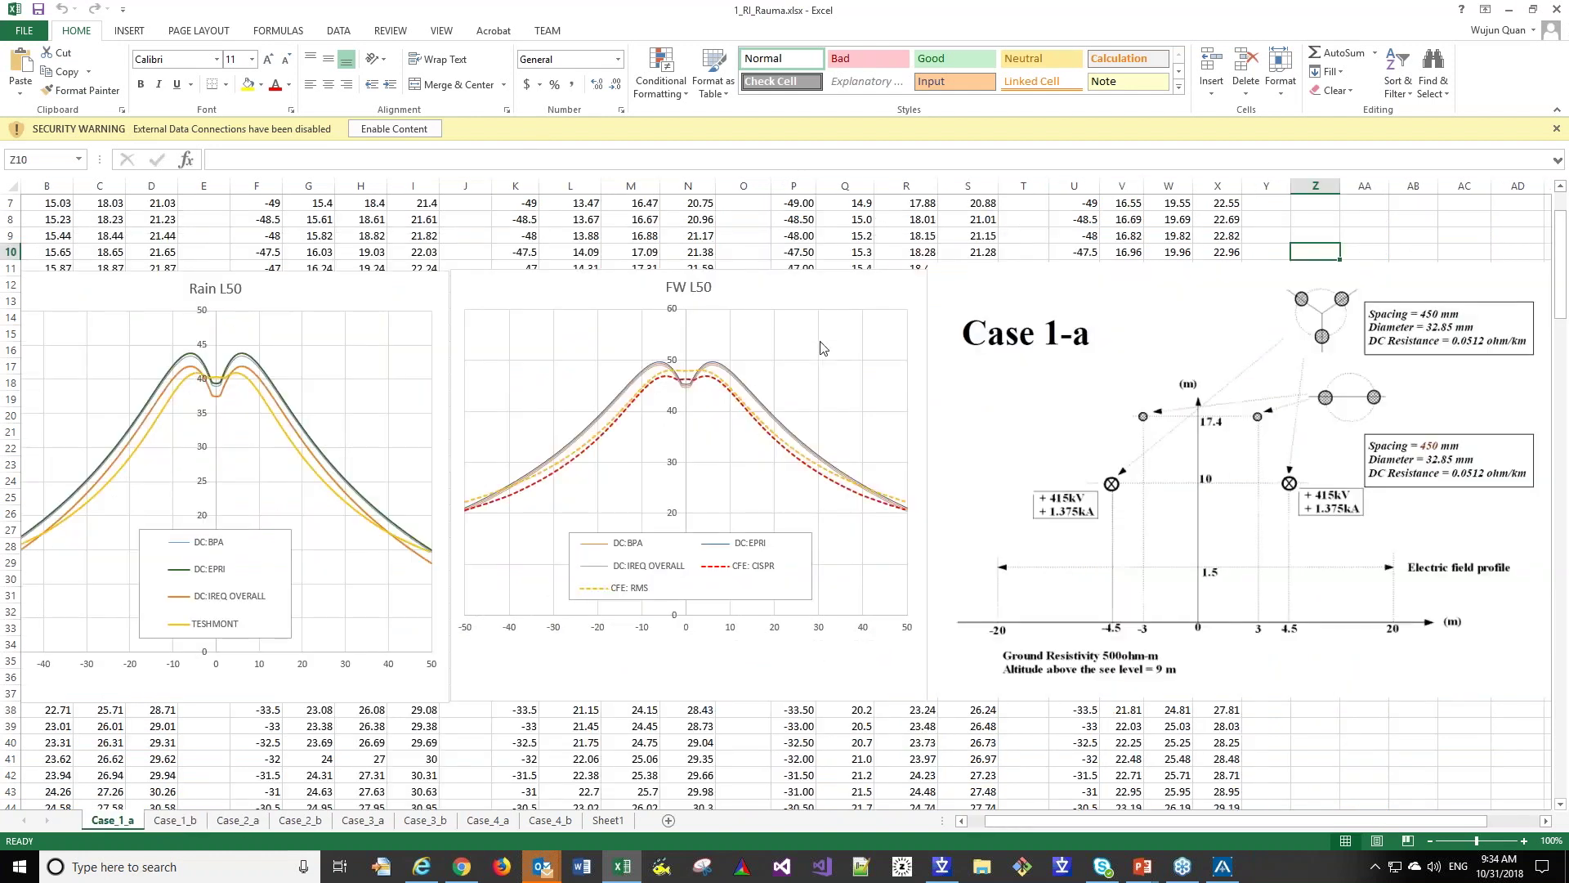
{"action": "scroll", "coordinate": [827, 257], "scroll_direction": "up", "scroll_amount": 2}
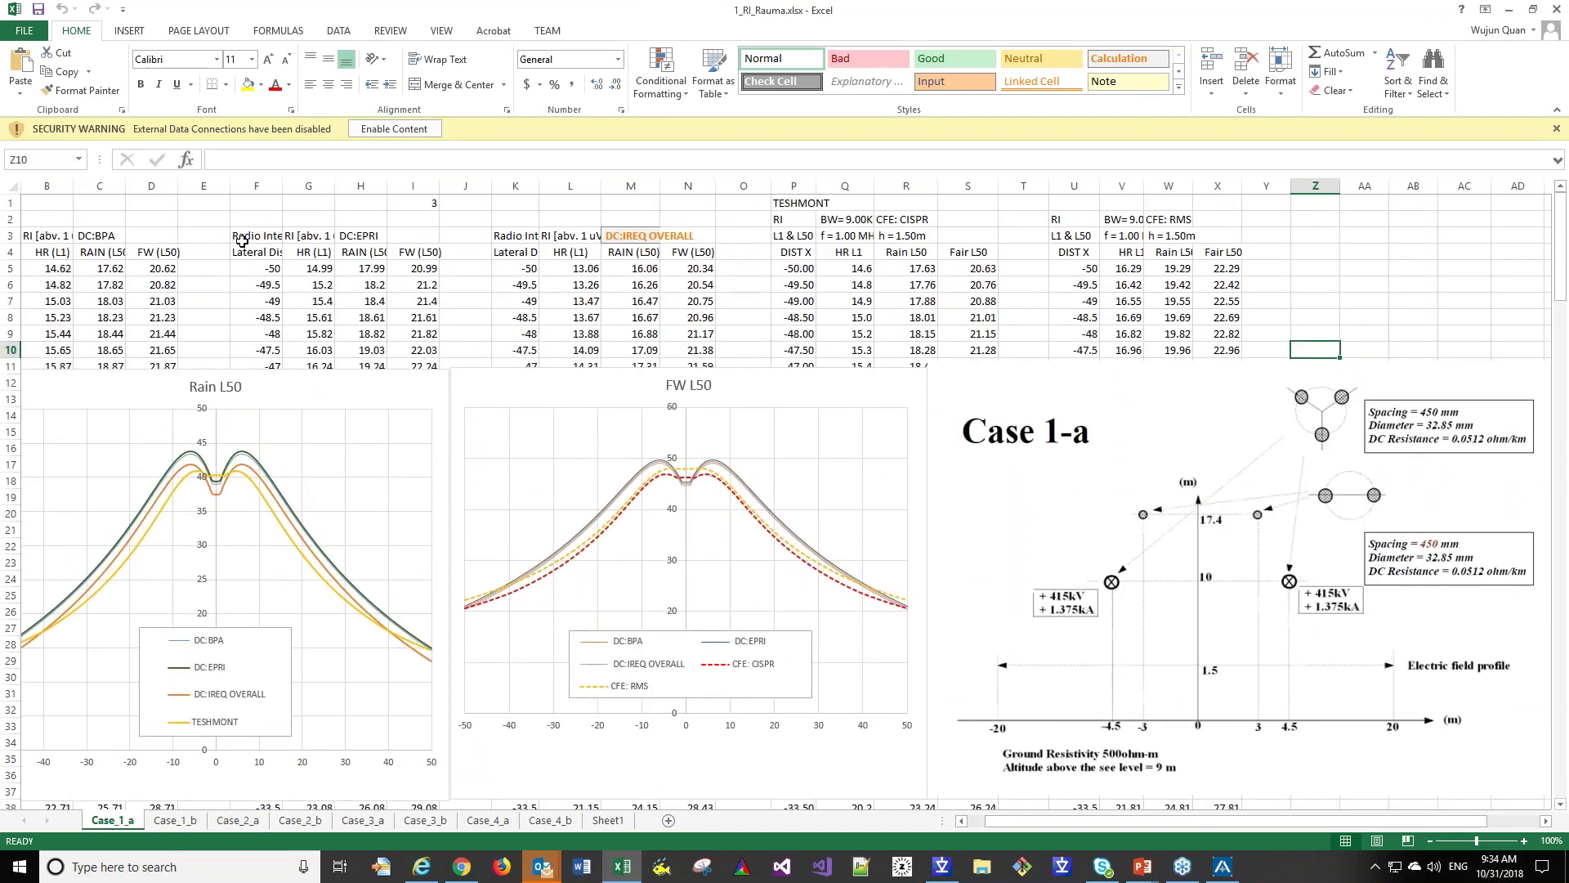
{"action": "left_click", "coordinate": [182, 215]}
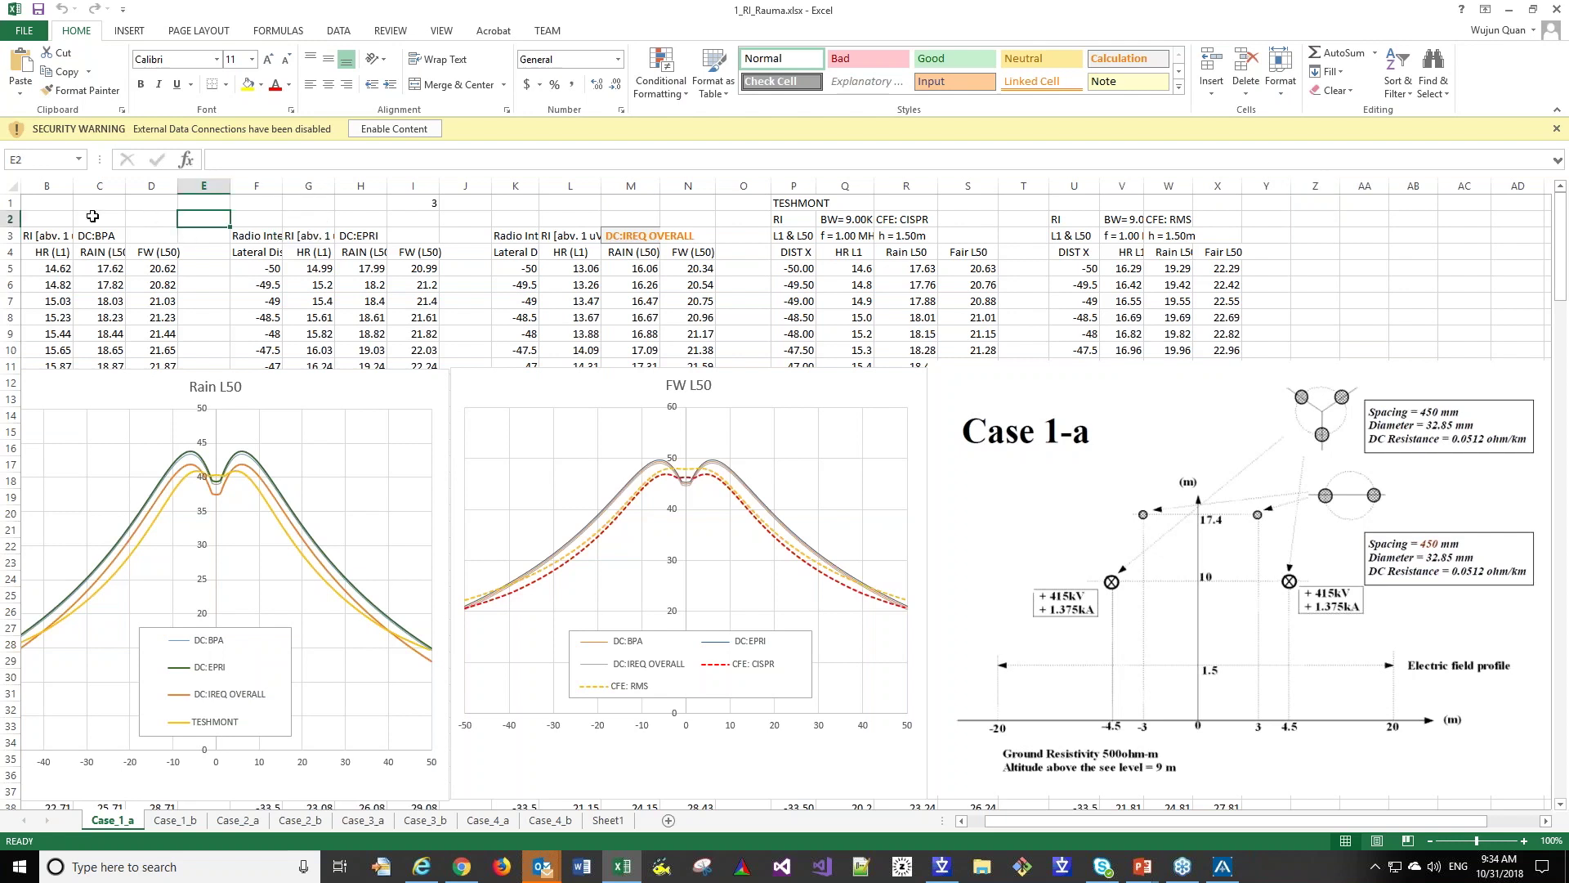
{"action": "left_click", "coordinate": [61, 217]}
{"action": "left_click", "coordinate": [100, 218]}
{"action": "left_click", "coordinate": [154, 221]}
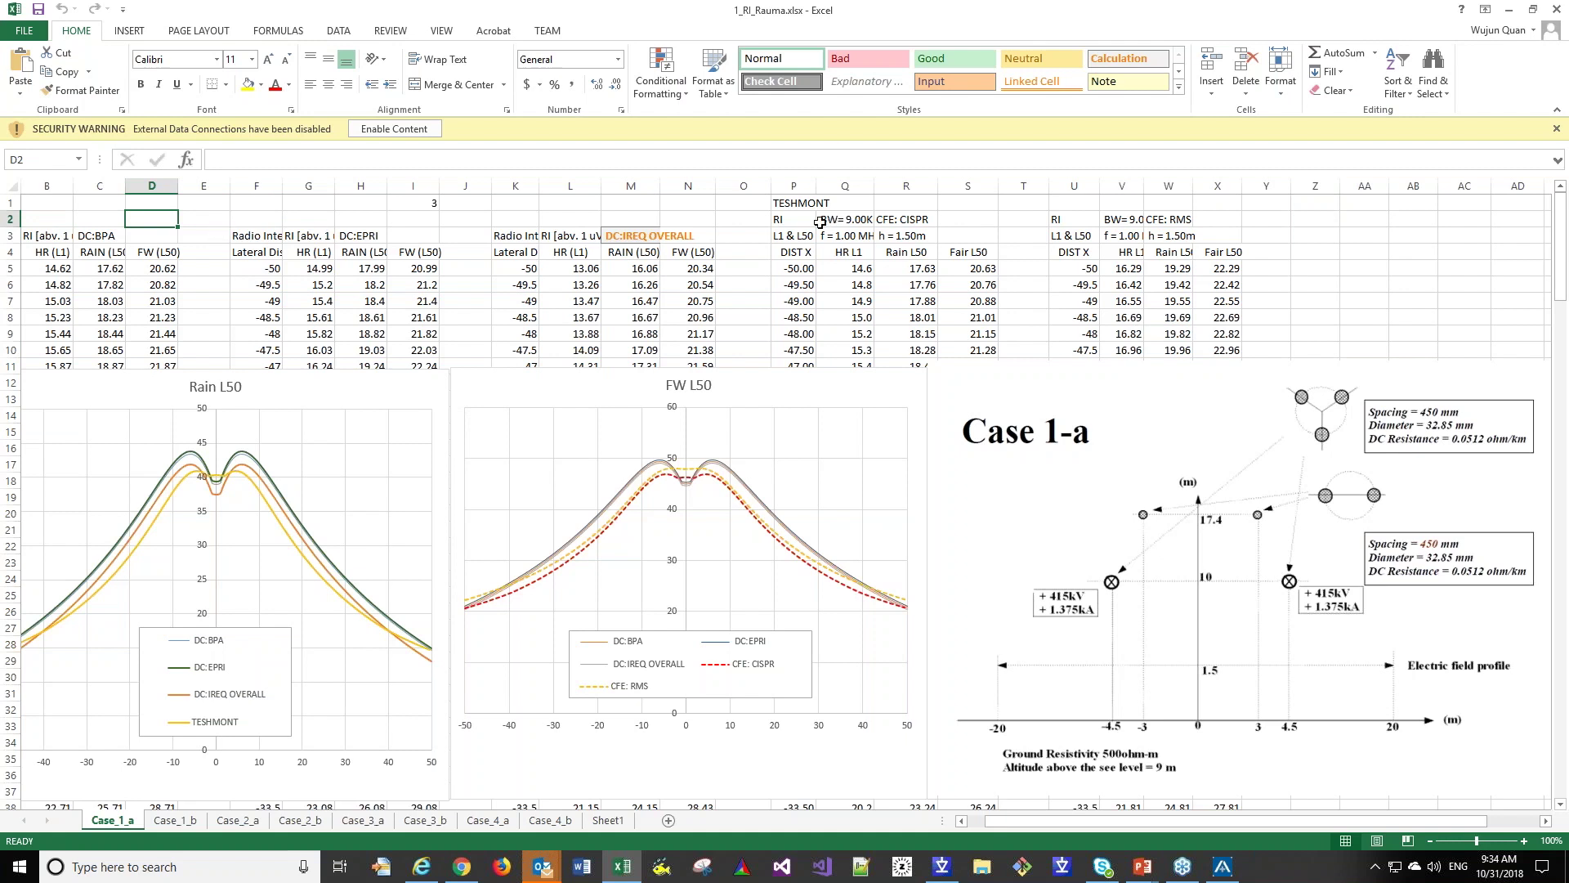
{"action": "left_click", "coordinate": [793, 219]}
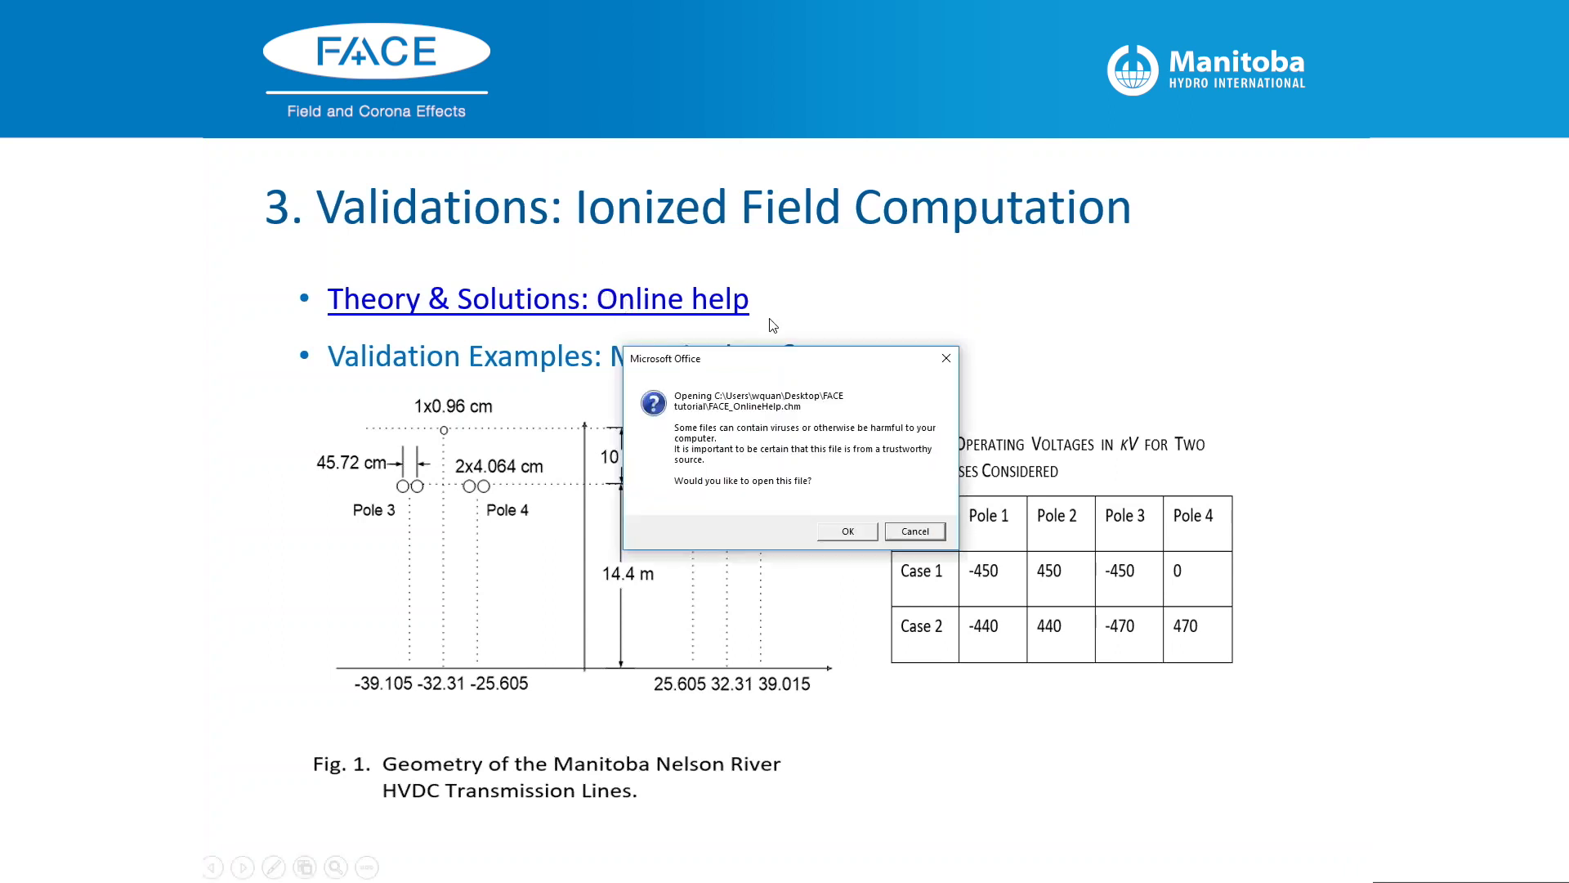
- Open FACE_OnlineHelp.chm and read the Theory topic under Ionized Fields in the FACE Technical Guide
{"action": "left_click", "coordinate": [846, 532]}
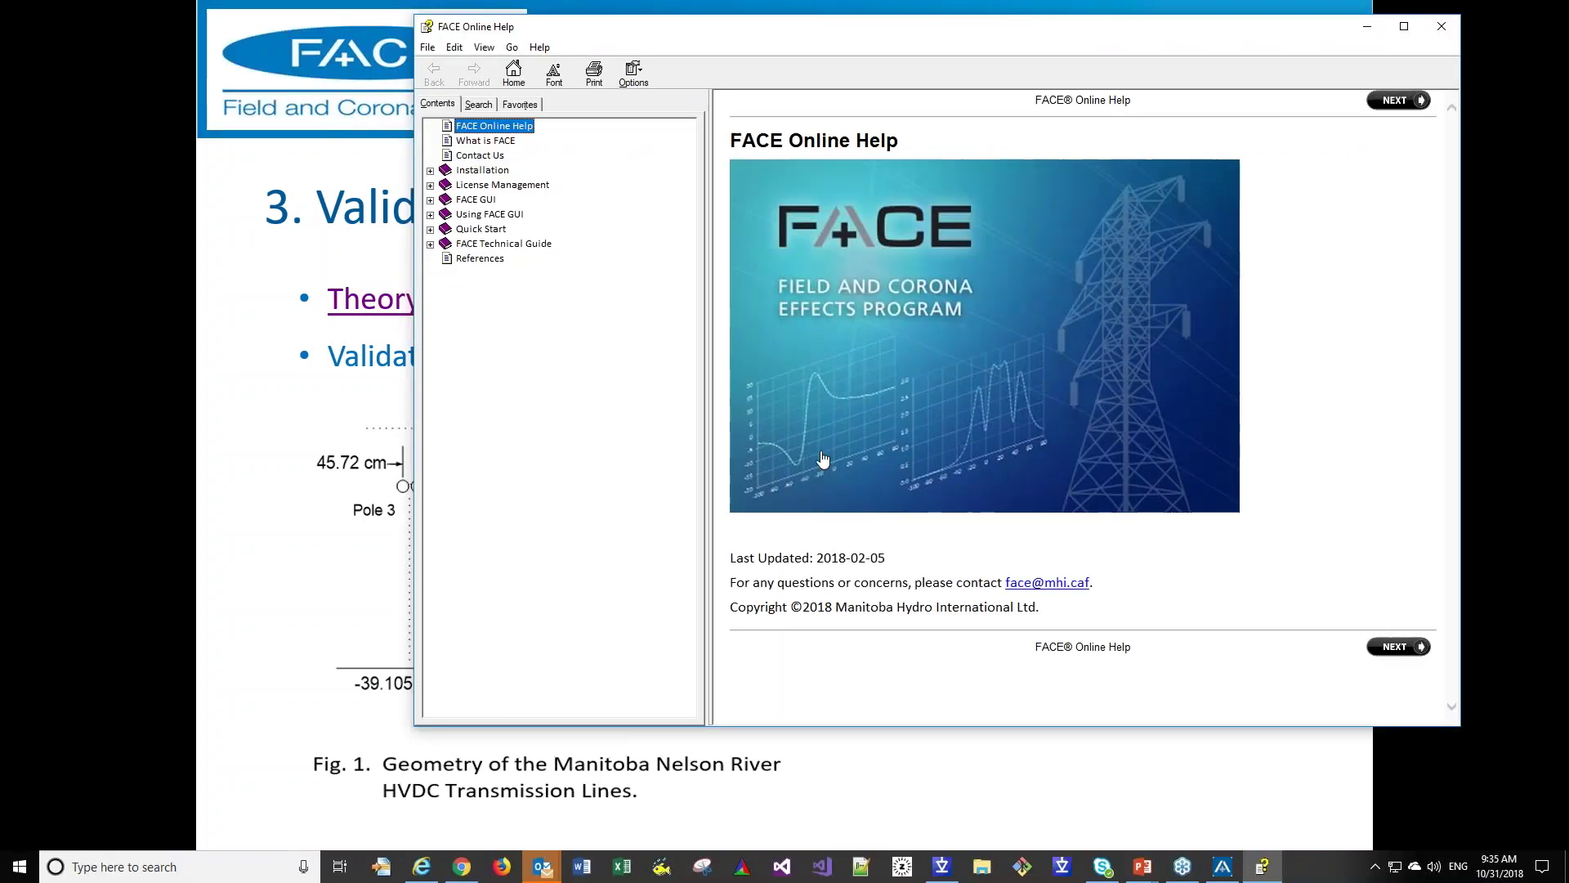
{"action": "left_click", "coordinate": [431, 244]}
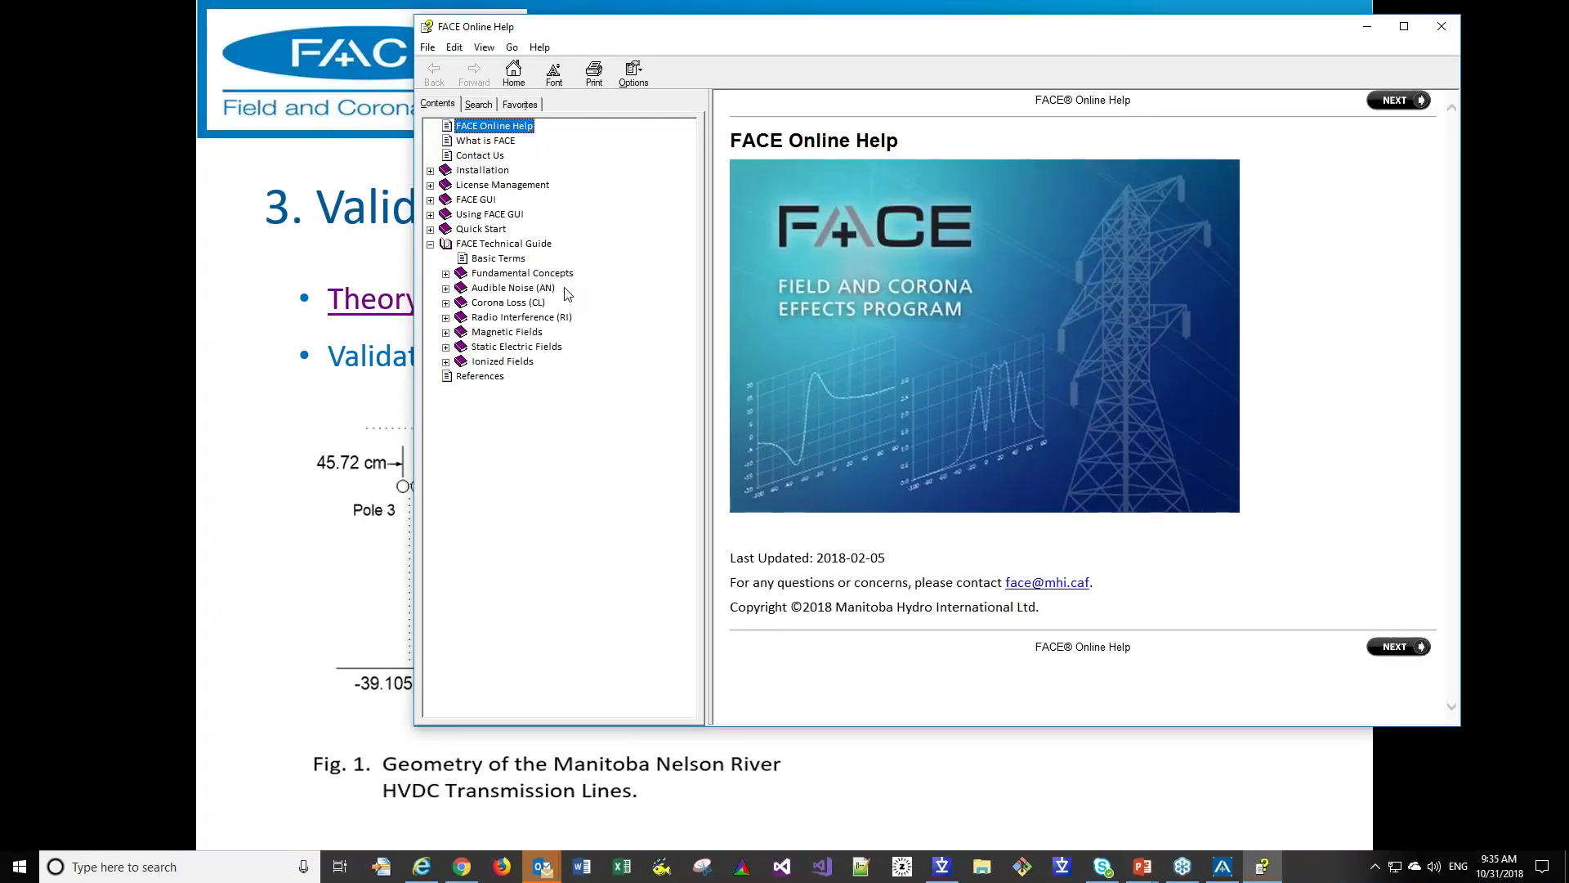
{"action": "left_click", "coordinate": [496, 362]}
{"action": "left_click", "coordinate": [498, 376]}
{"action": "scroll", "coordinate": [964, 438], "scroll_direction": "down", "scroll_amount": 2}
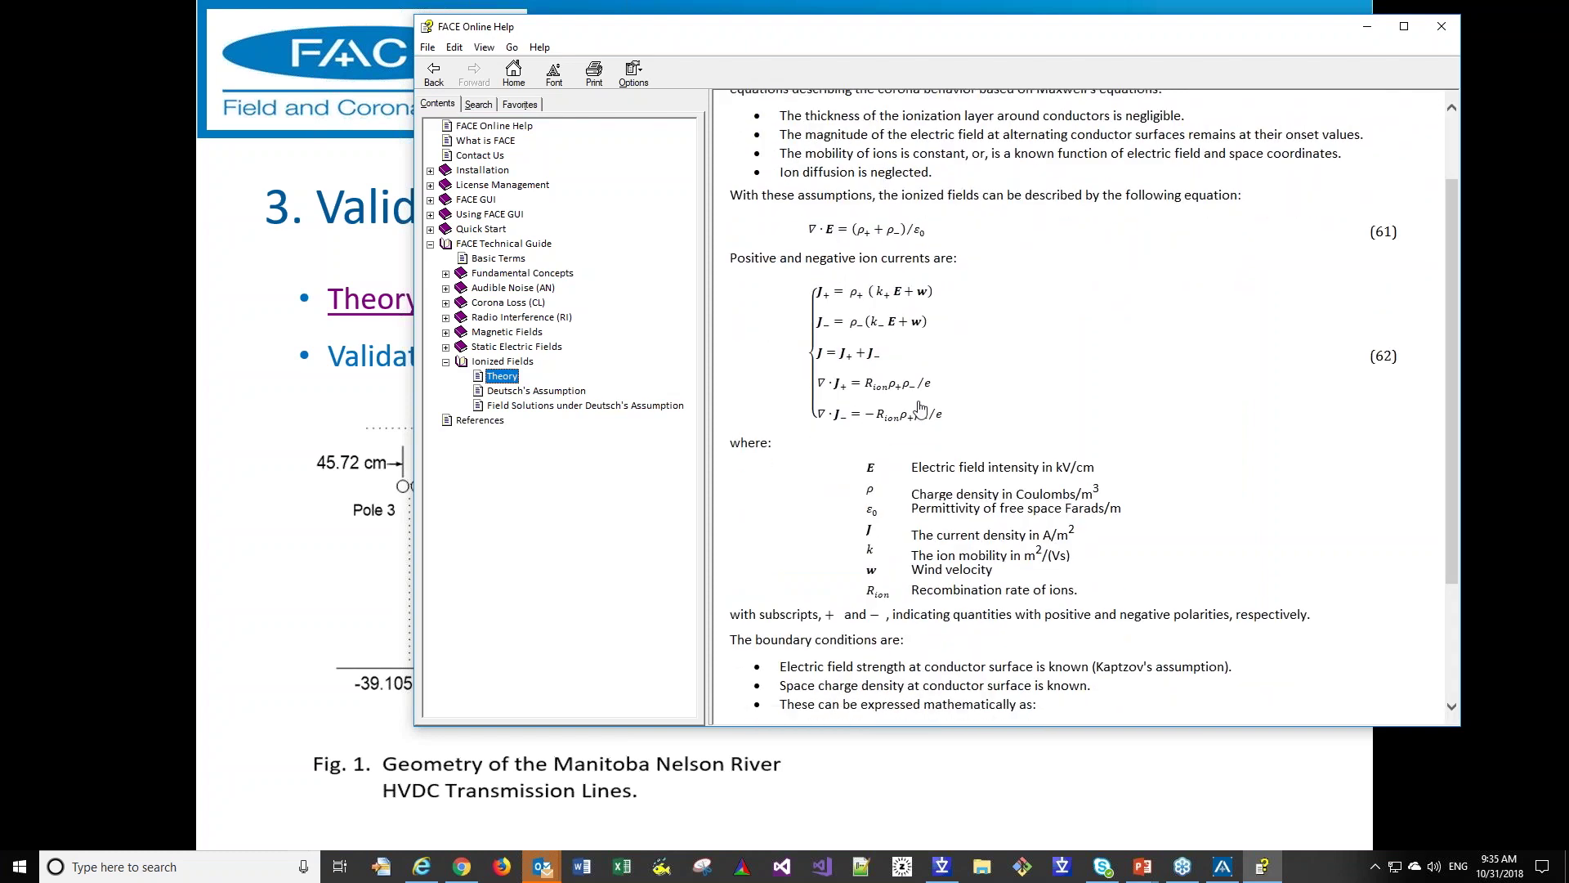
{"action": "scroll", "coordinate": [920, 404], "scroll_direction": "down", "scroll_amount": 2}
- Read the Deutsch's Assumption and Field Solutions under Deutsch's Assumption topics, including the field equations and boundary conditions
{"action": "left_click", "coordinate": [533, 391]}
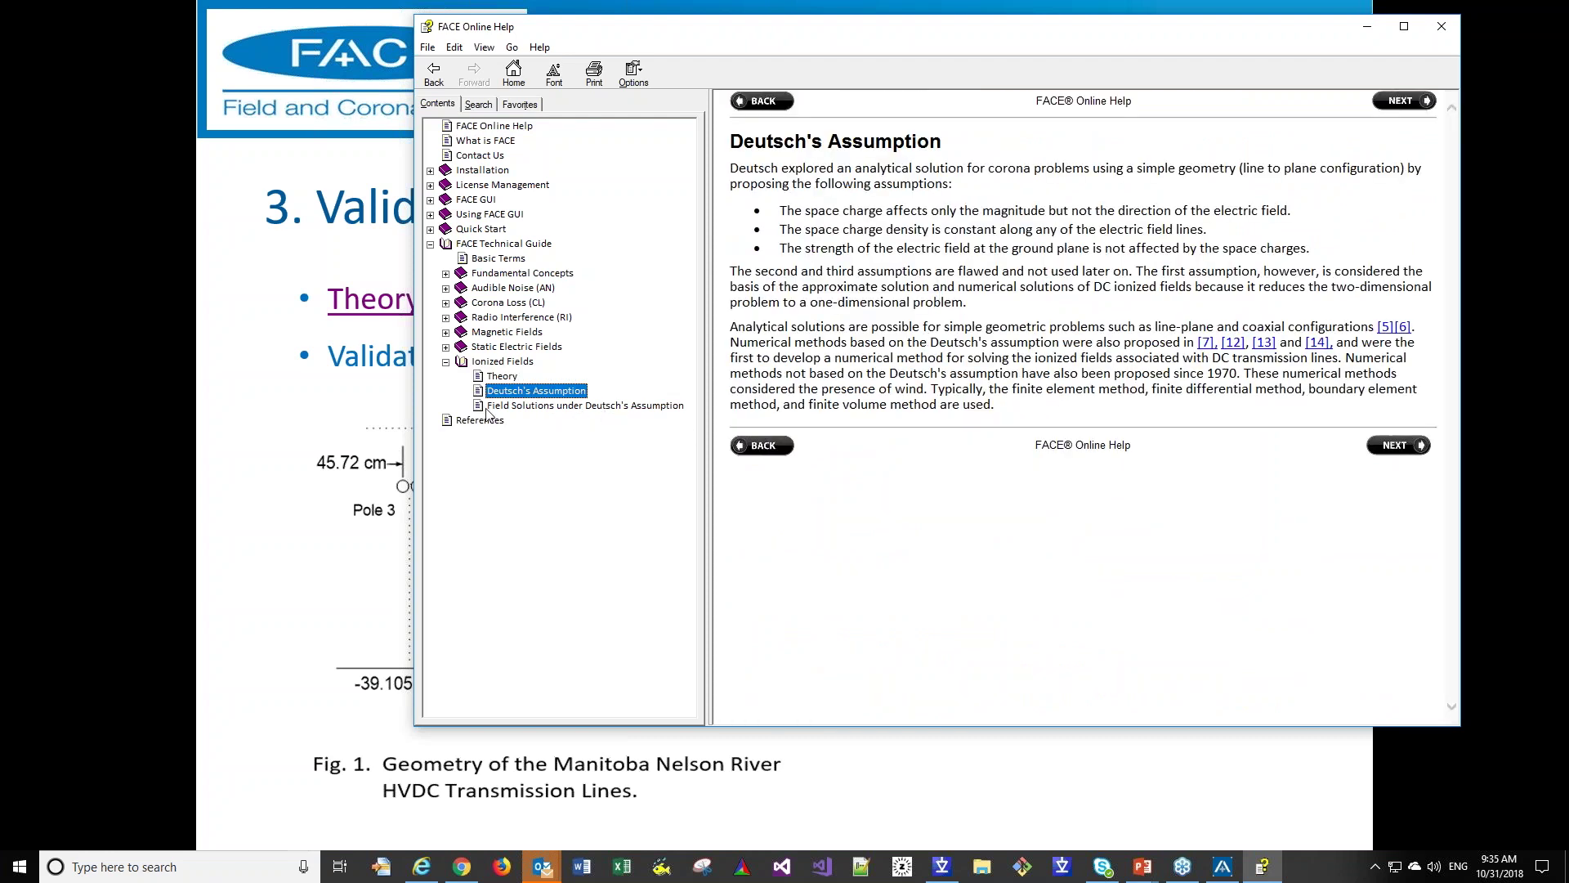
{"action": "left_click", "coordinate": [523, 405]}
{"action": "scroll", "coordinate": [1073, 460], "scroll_direction": "down", "scroll_amount": 1}
{"action": "scroll", "coordinate": [1074, 460], "scroll_direction": "down", "scroll_amount": 3}
{"action": "scroll", "coordinate": [1051, 395], "scroll_direction": "up", "scroll_amount": 4}
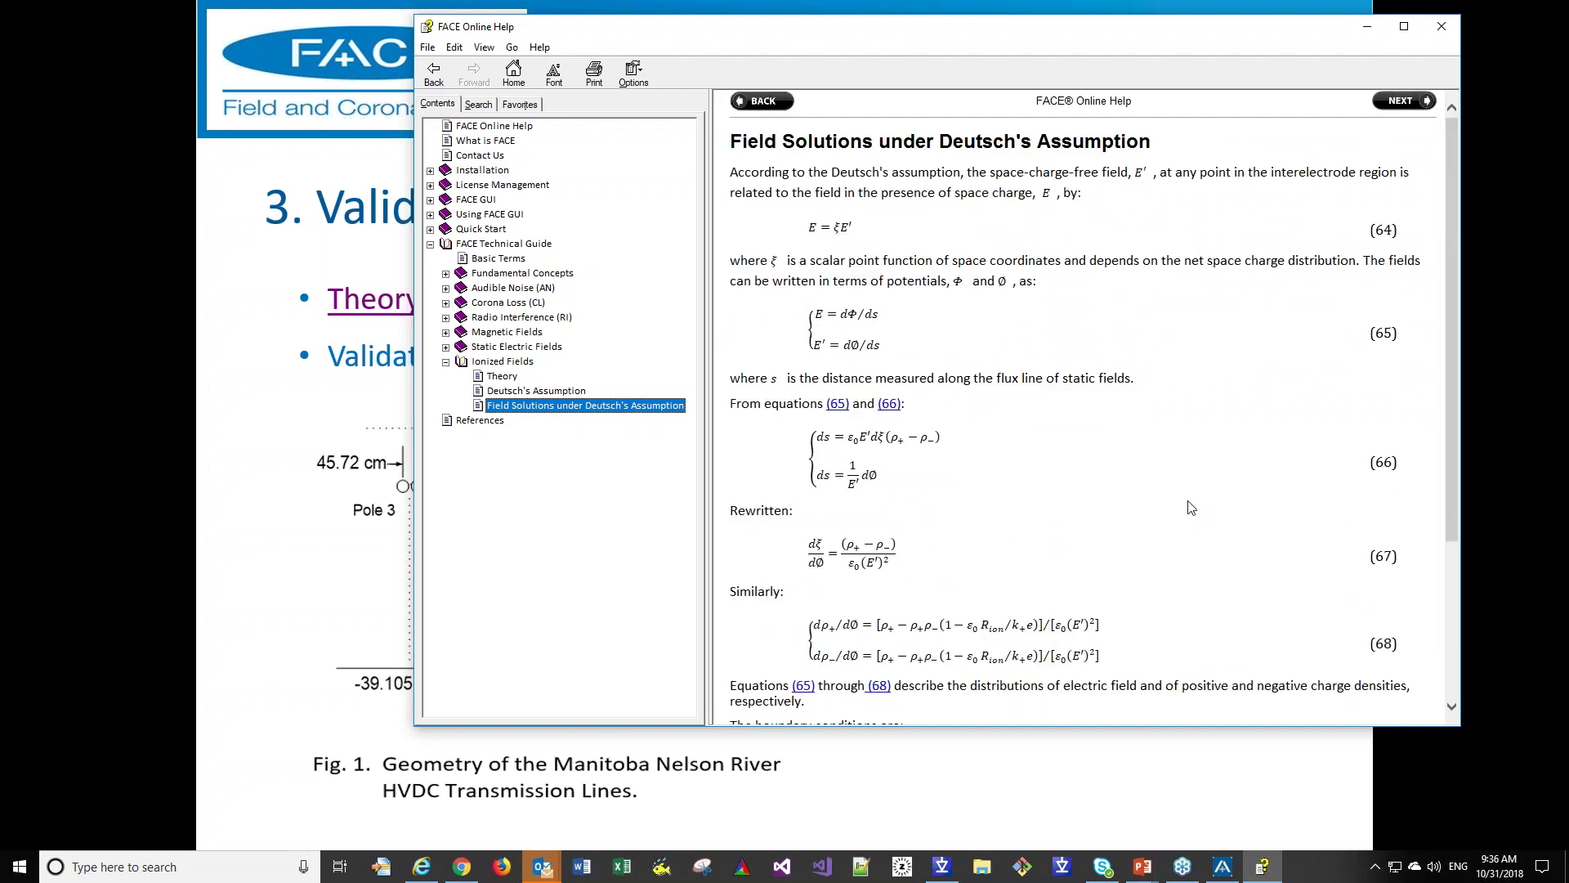
{"action": "scroll", "coordinate": [1190, 488], "scroll_direction": "down", "scroll_amount": 3}
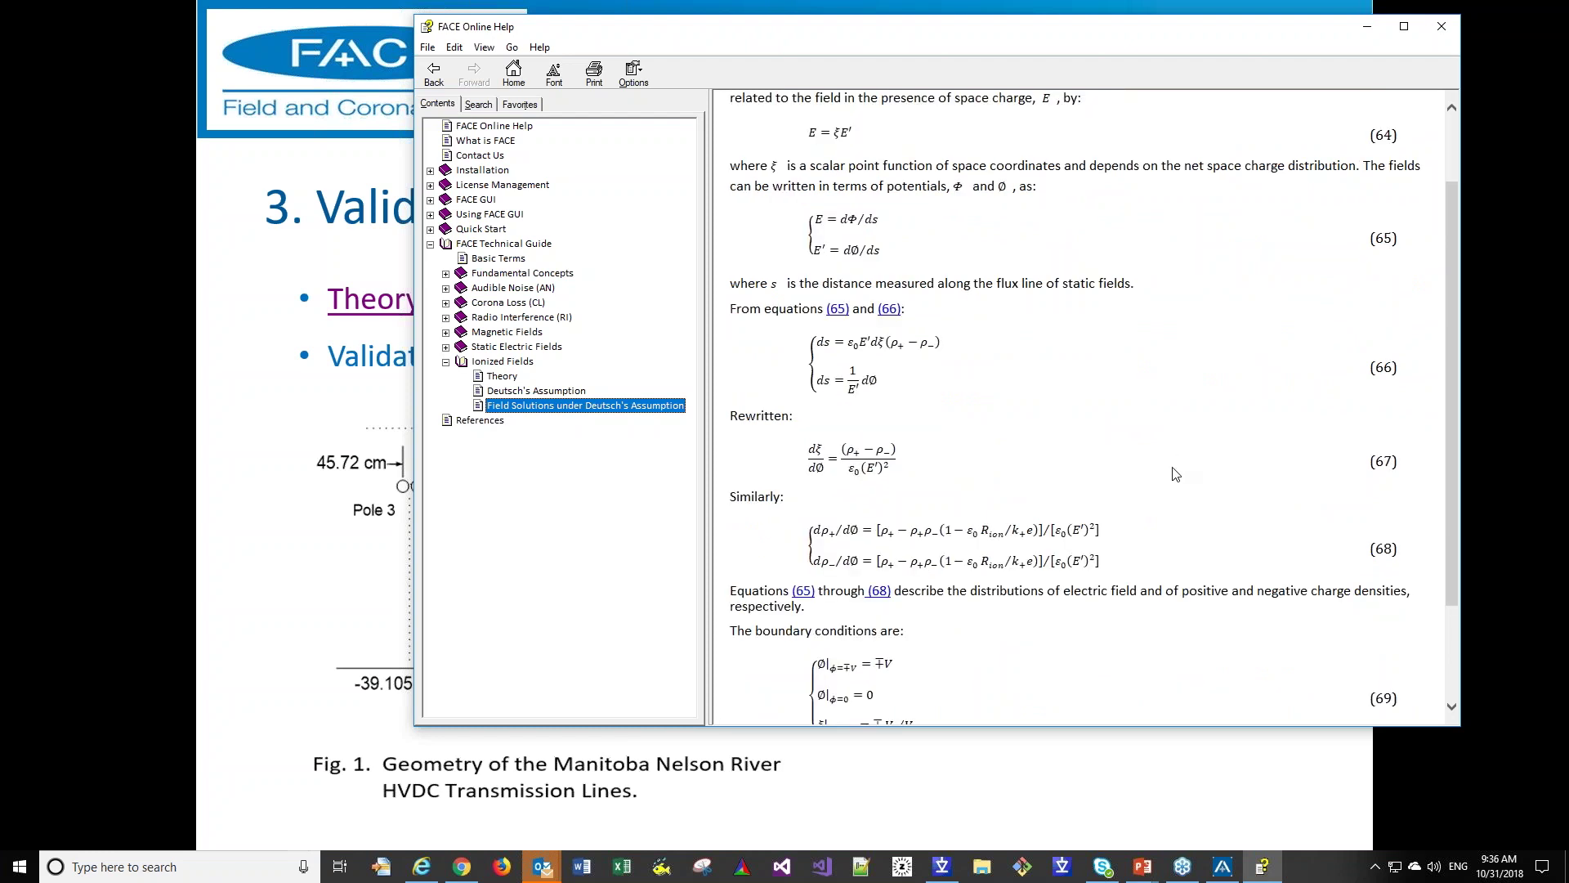
{"action": "scroll", "coordinate": [1177, 458], "scroll_direction": "down", "scroll_amount": 3}
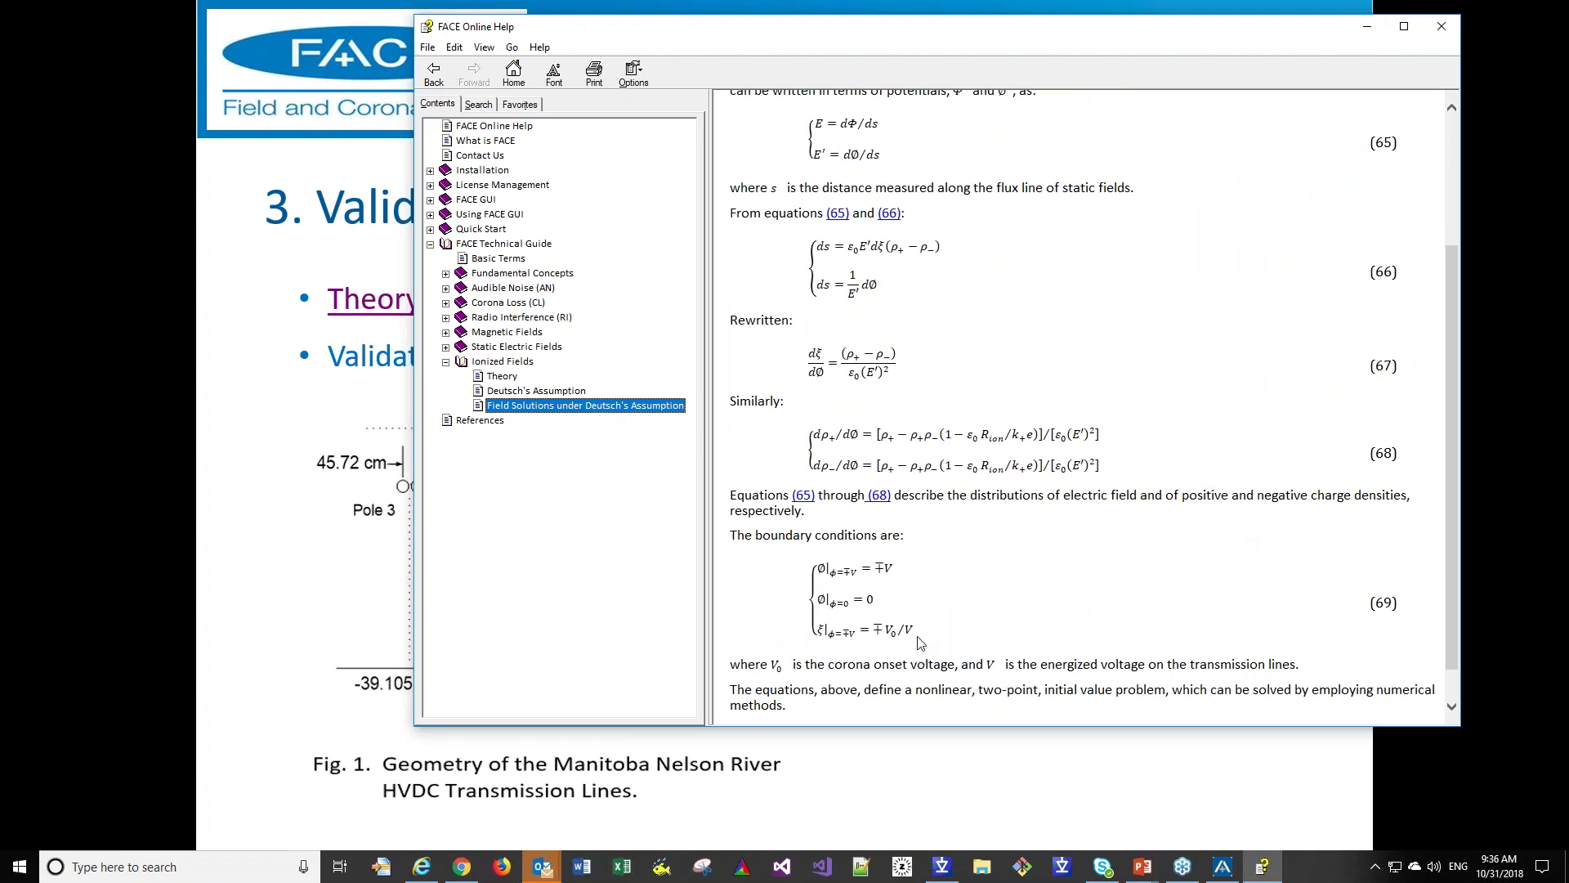
{"action": "left_click", "coordinate": [801, 563]}
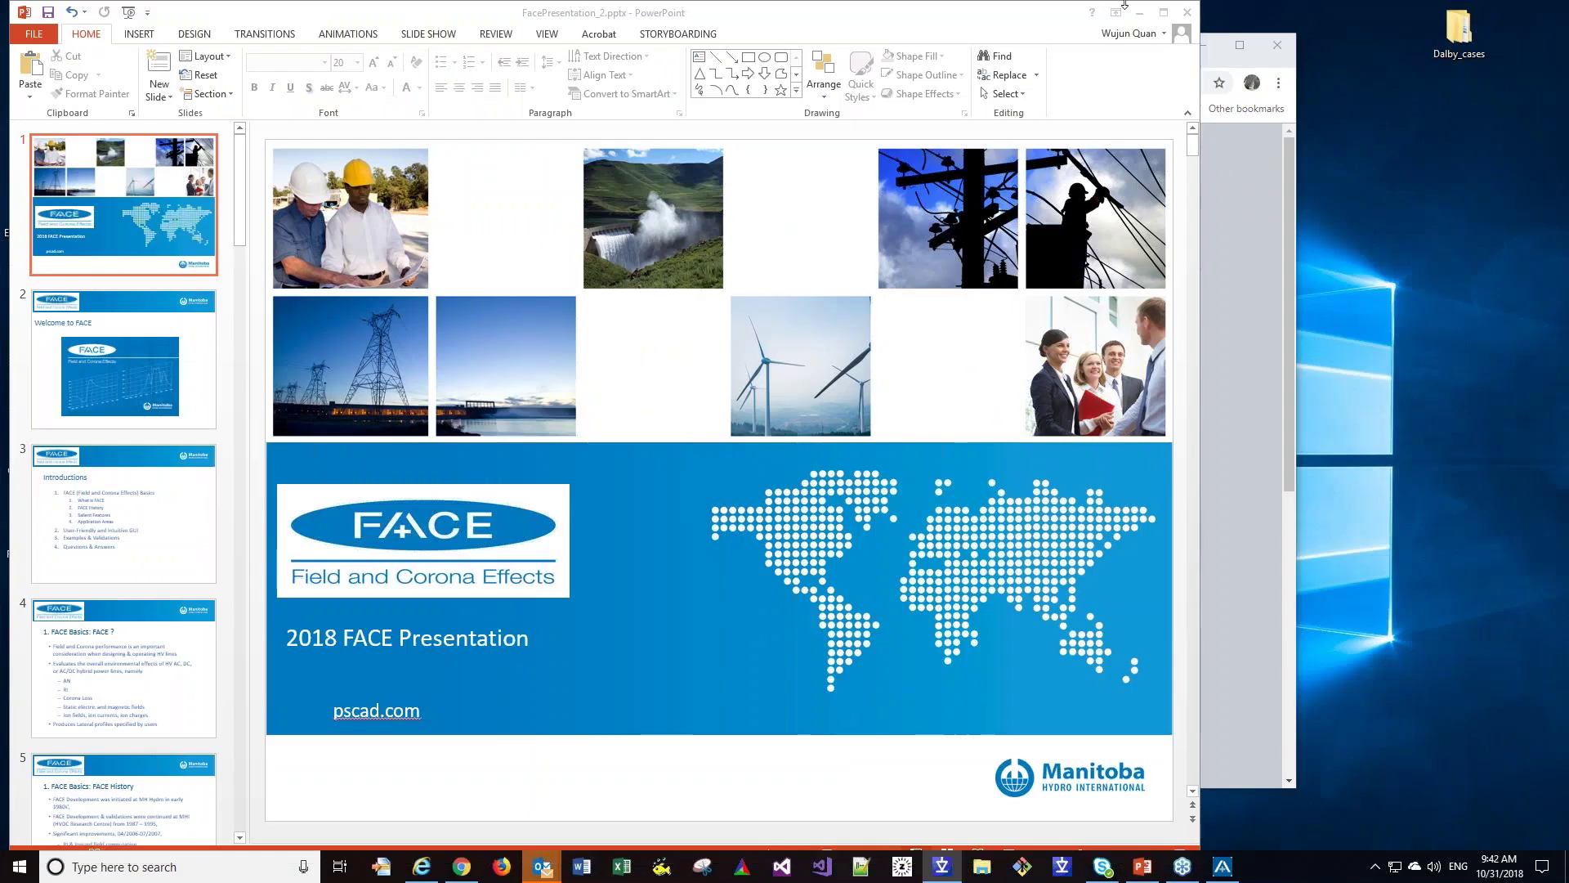
- Switch from the presentation to FACE, check the circuits of the acdc case, and display the circuit data of the Ac_1 case
{"action": "left_click", "coordinate": [1140, 13]}
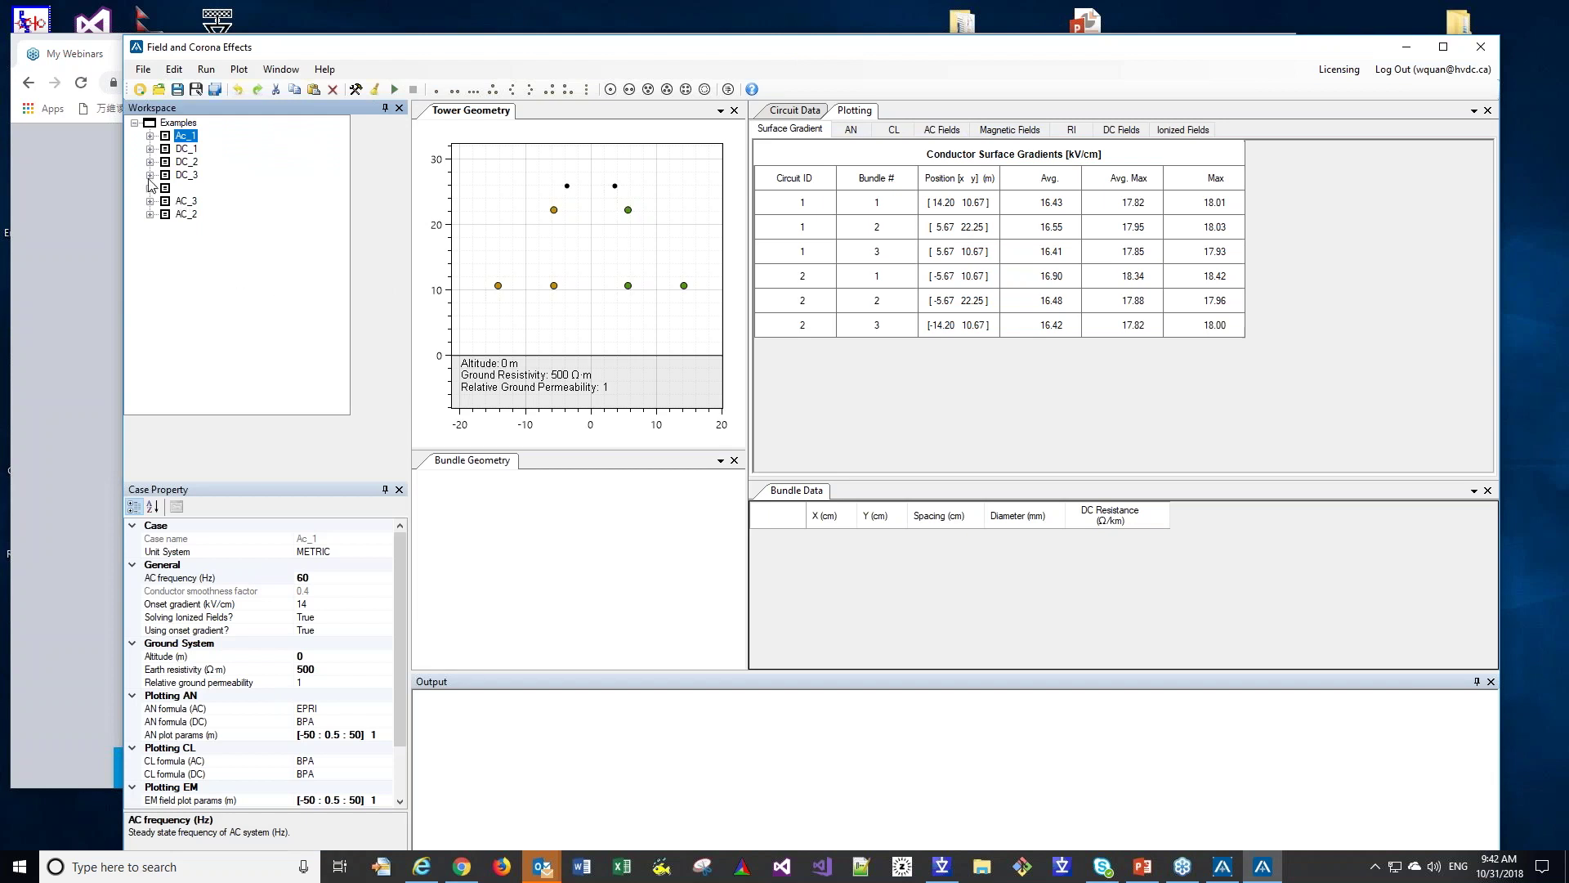
{"action": "left_click", "coordinate": [150, 188]}
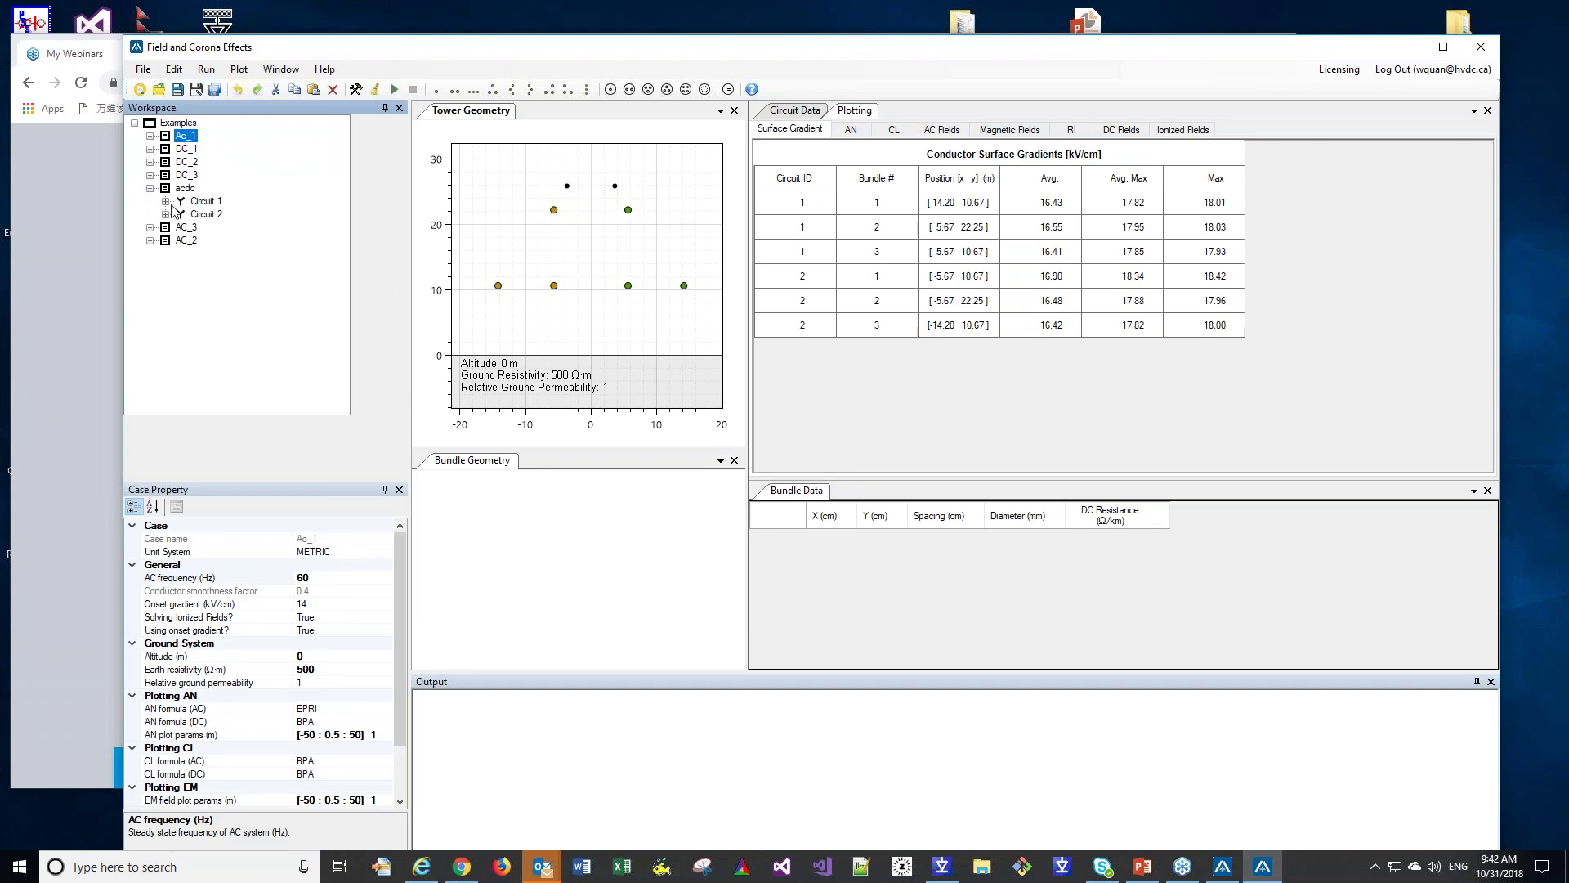
{"action": "left_click", "coordinate": [151, 189]}
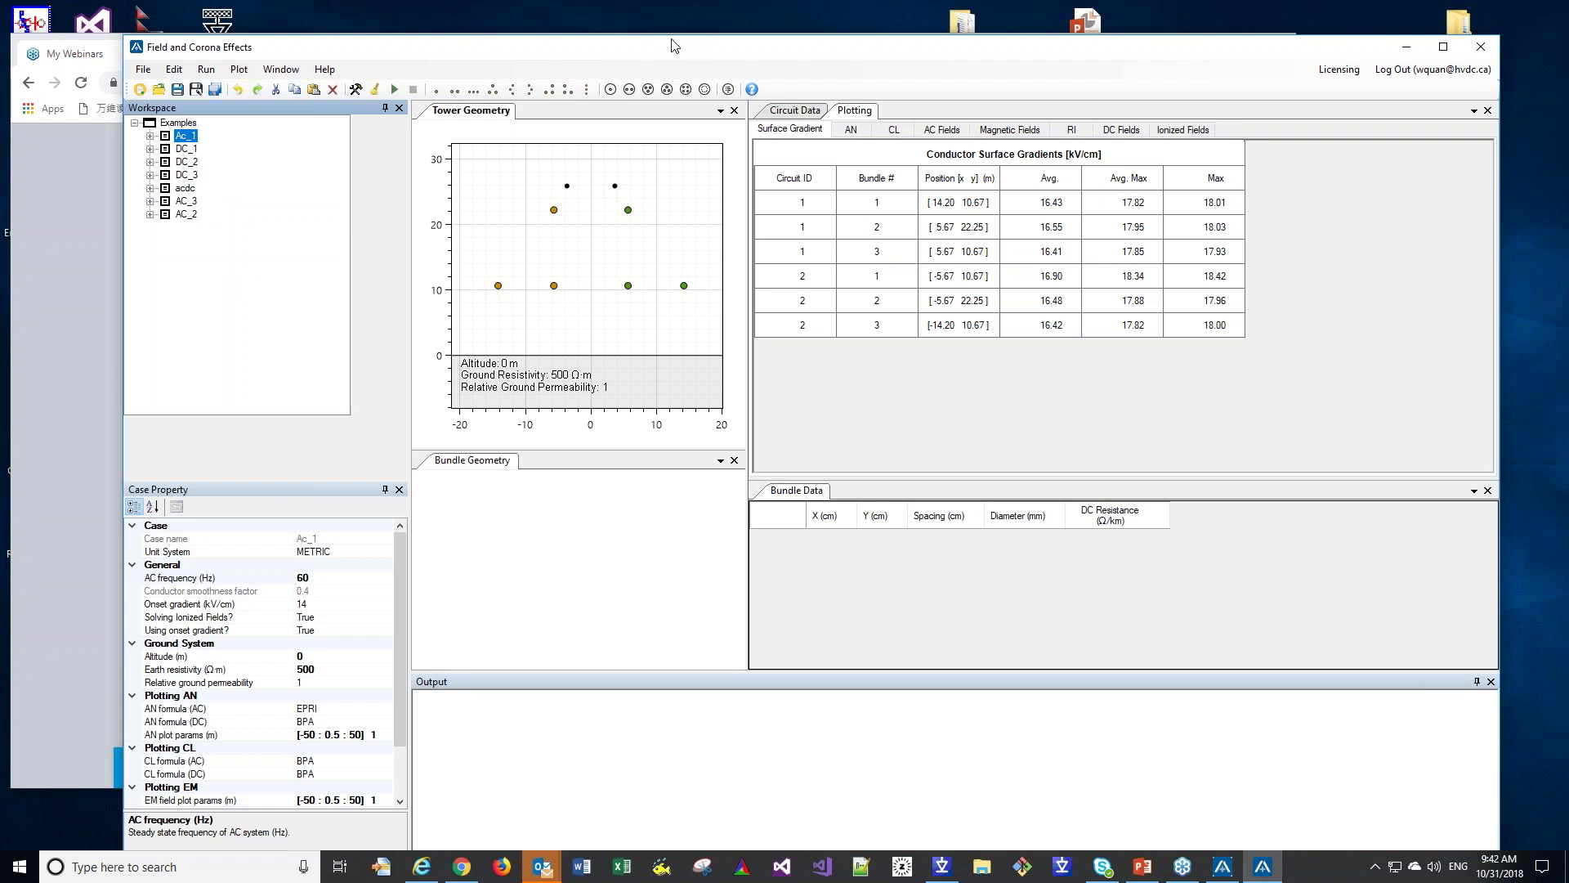
{"action": "left_click_drag", "start_coordinate": [678, 44], "coordinate": [661, 31]}
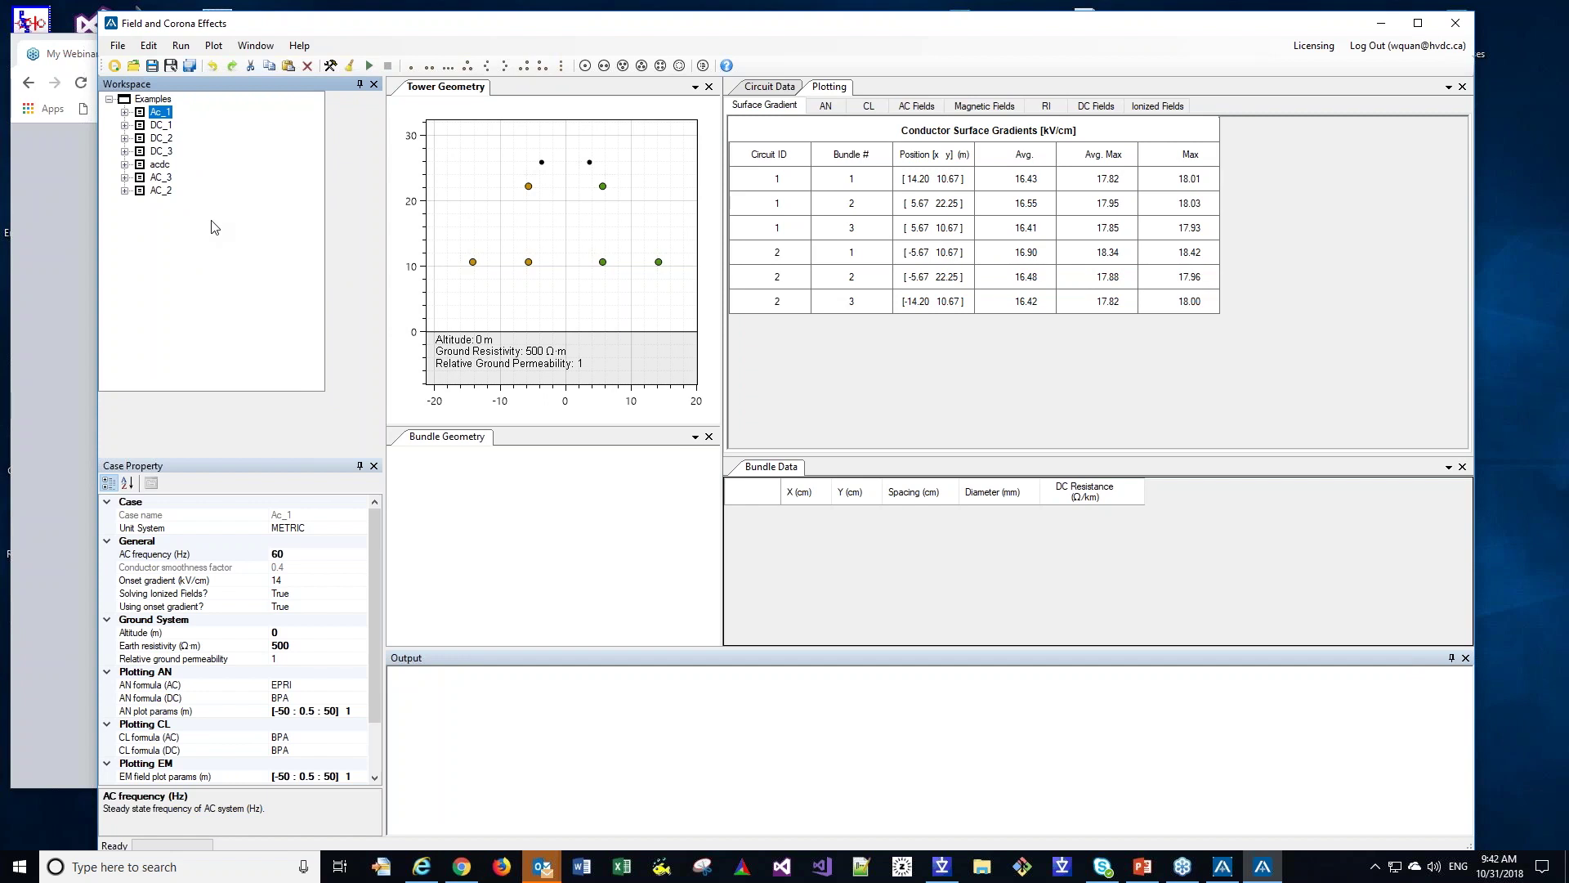
{"action": "left_click", "coordinate": [769, 88]}
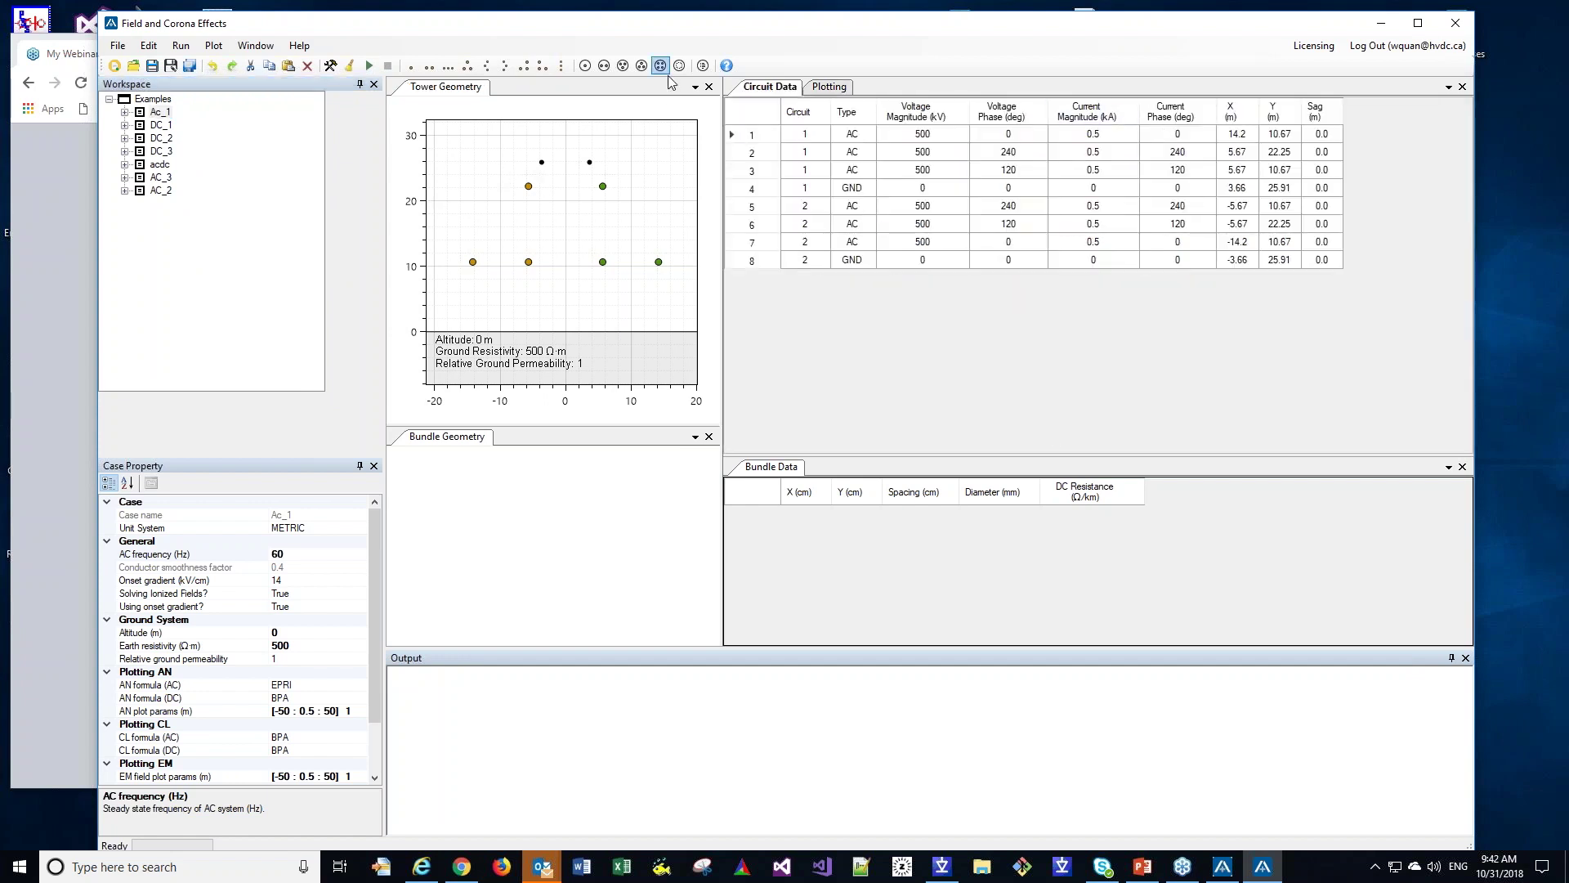
- Expand the Ac_1 case in the workspace to list the conductors of Circuit 1 and Circuit 2
{"action": "left_click", "coordinate": [125, 112]}
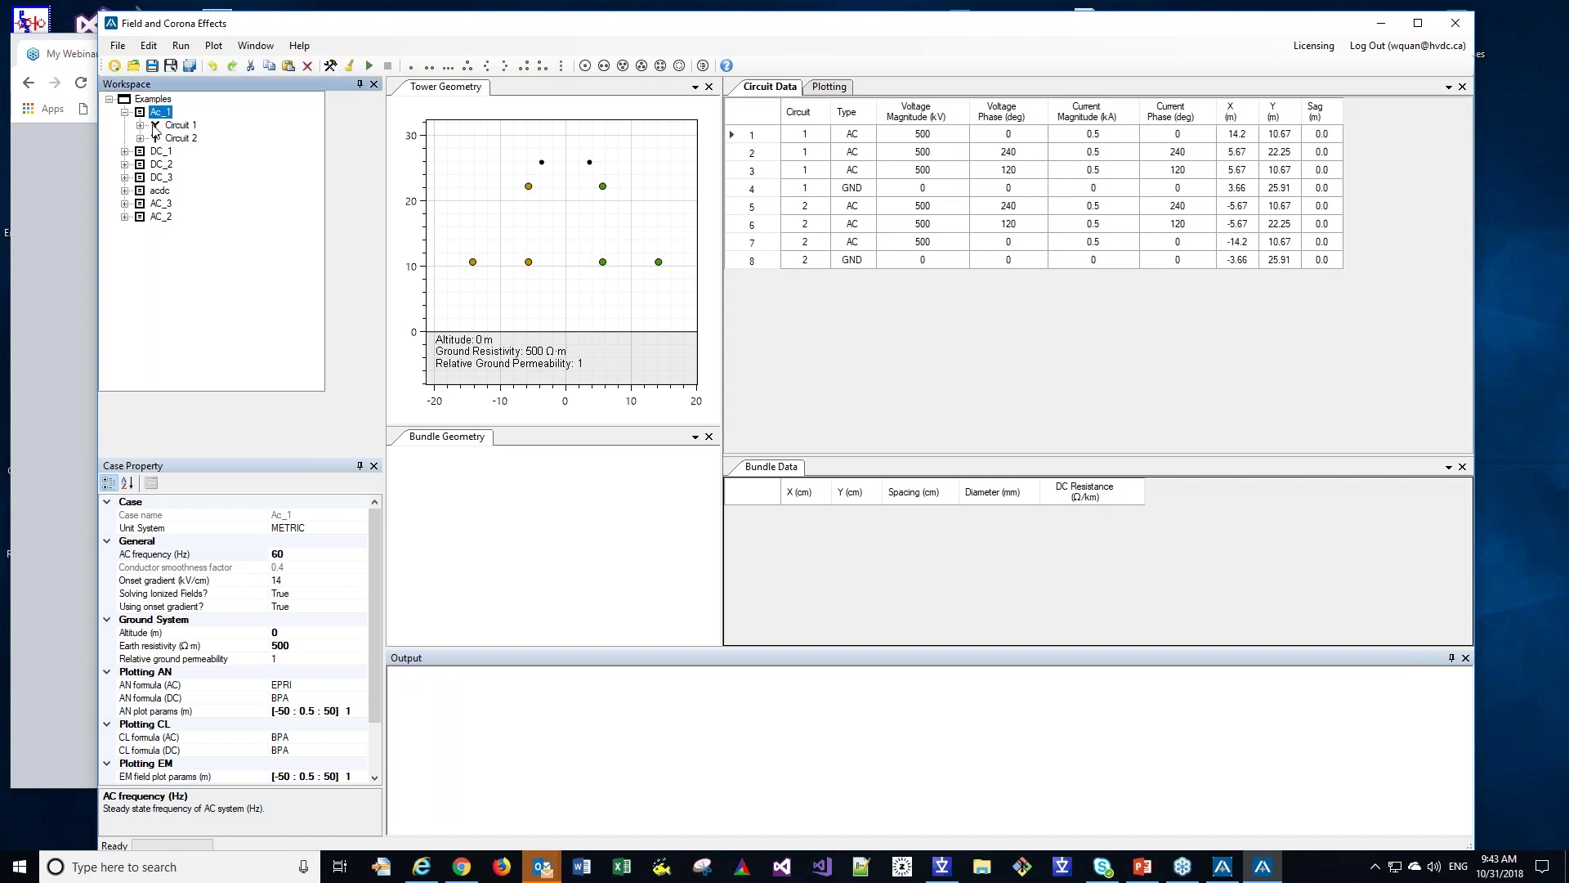
{"action": "left_click", "coordinate": [140, 125]}
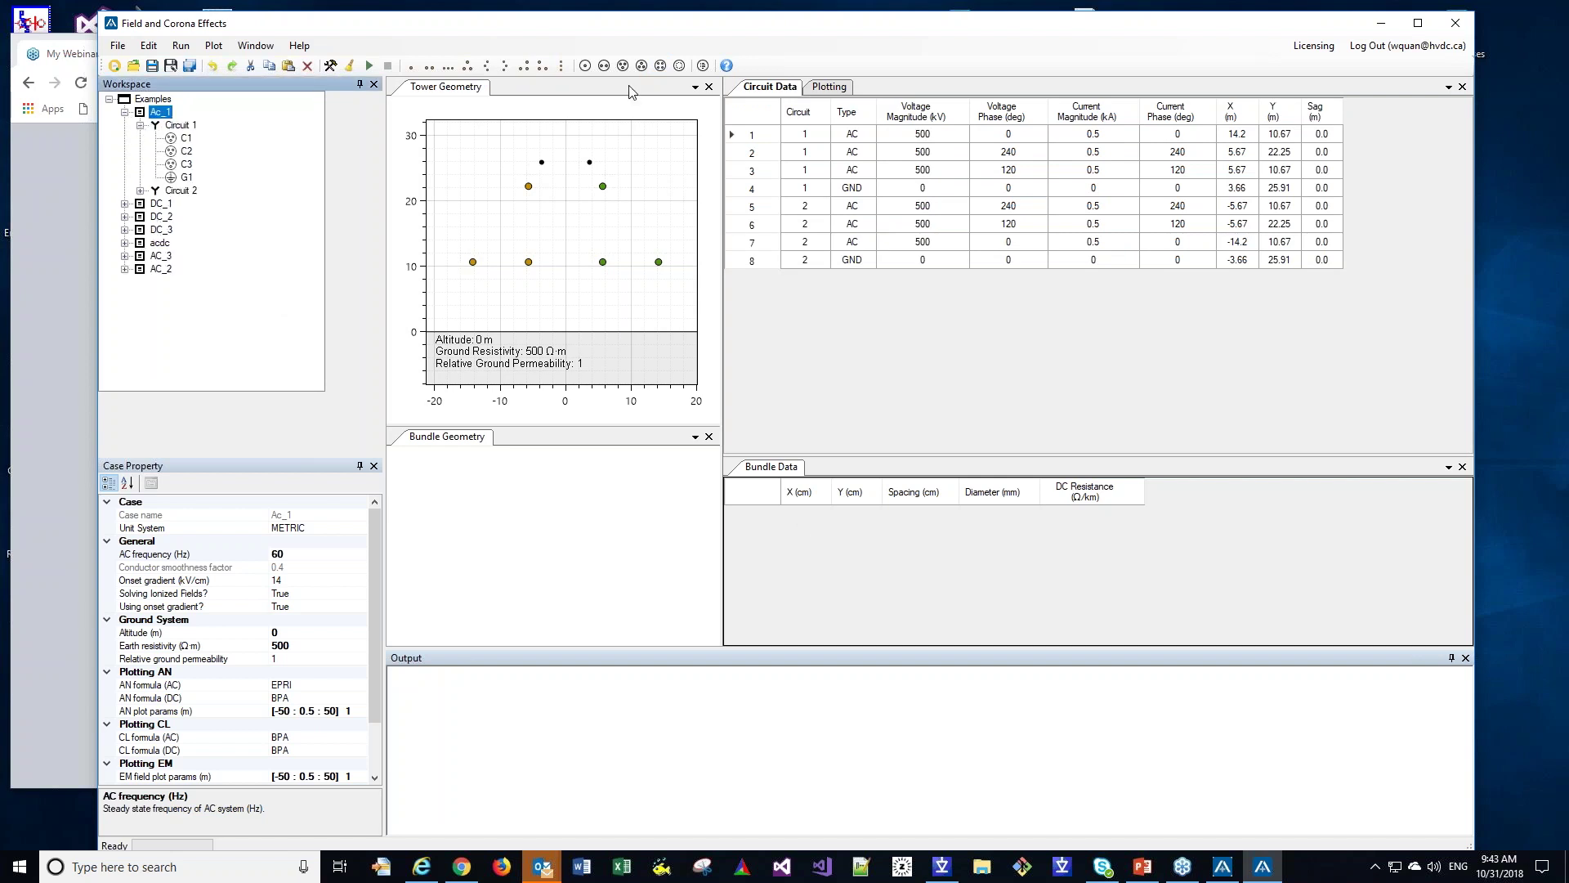
{"action": "left_click", "coordinate": [530, 187]}
{"action": "left_click", "coordinate": [530, 188]}
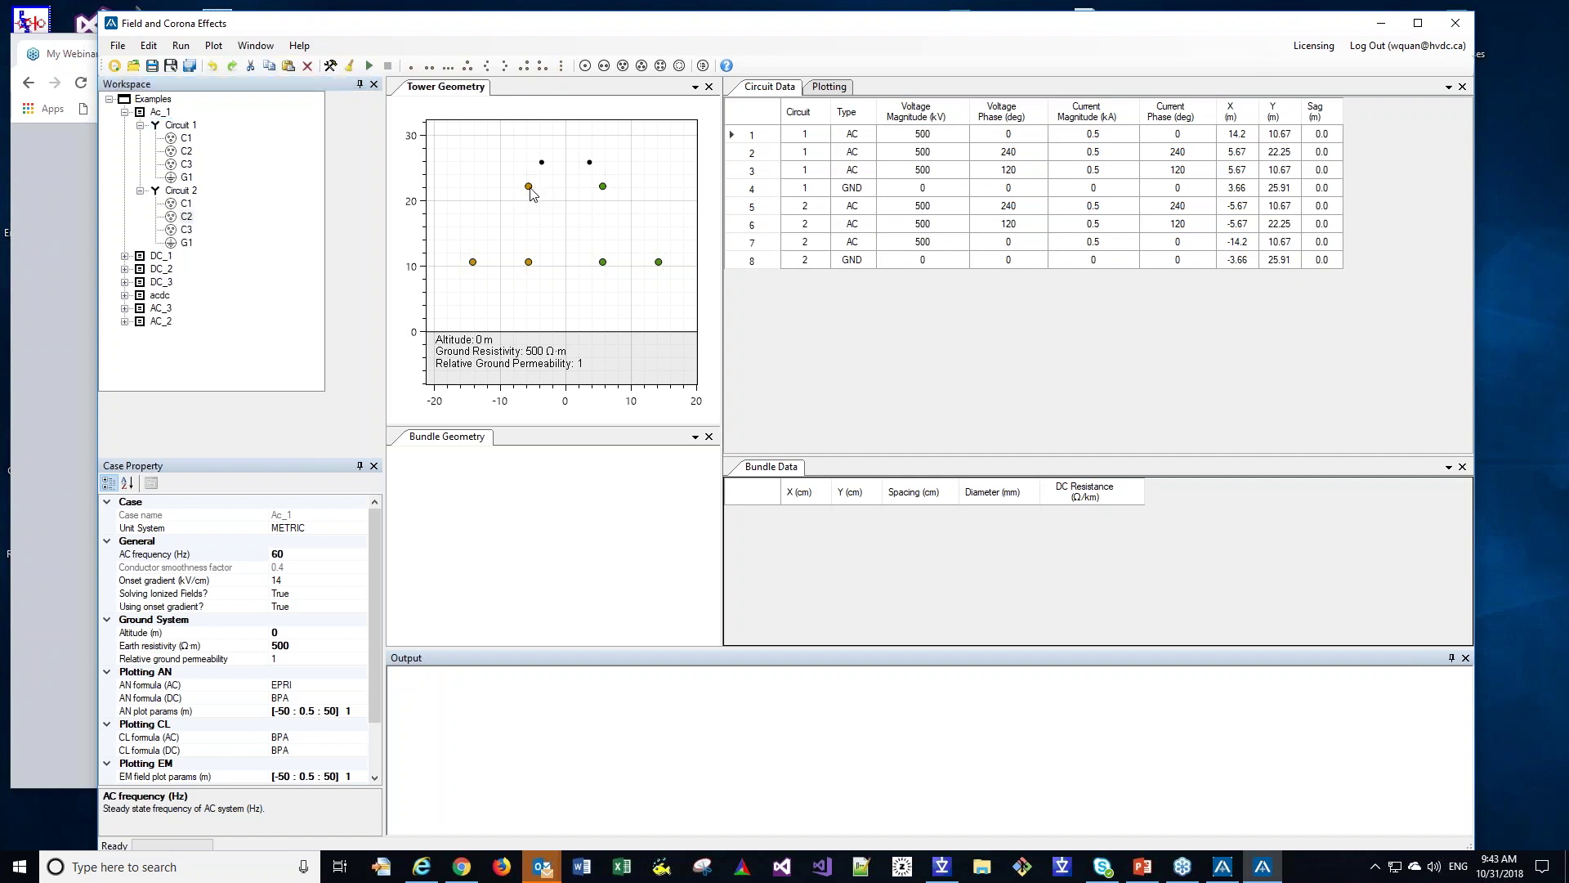
- Copy Circuit 1 of the DC_3 case and paste it into the AC_2 case
{"action": "left_click", "coordinate": [125, 282]}
{"action": "right_click", "coordinate": [168, 296]}
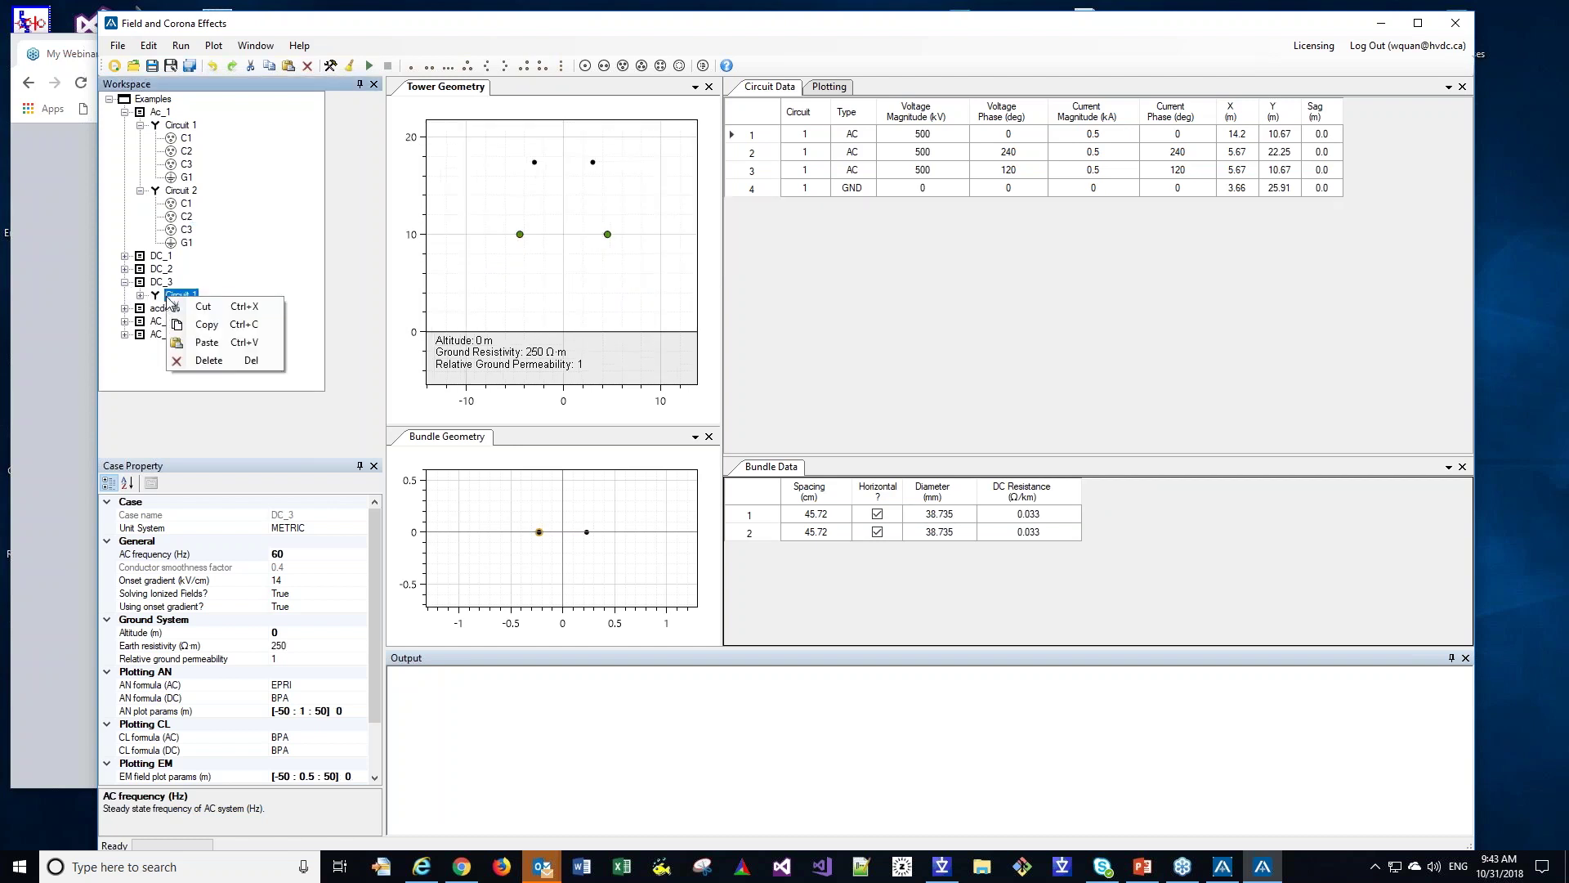
{"action": "left_click", "coordinate": [228, 326]}
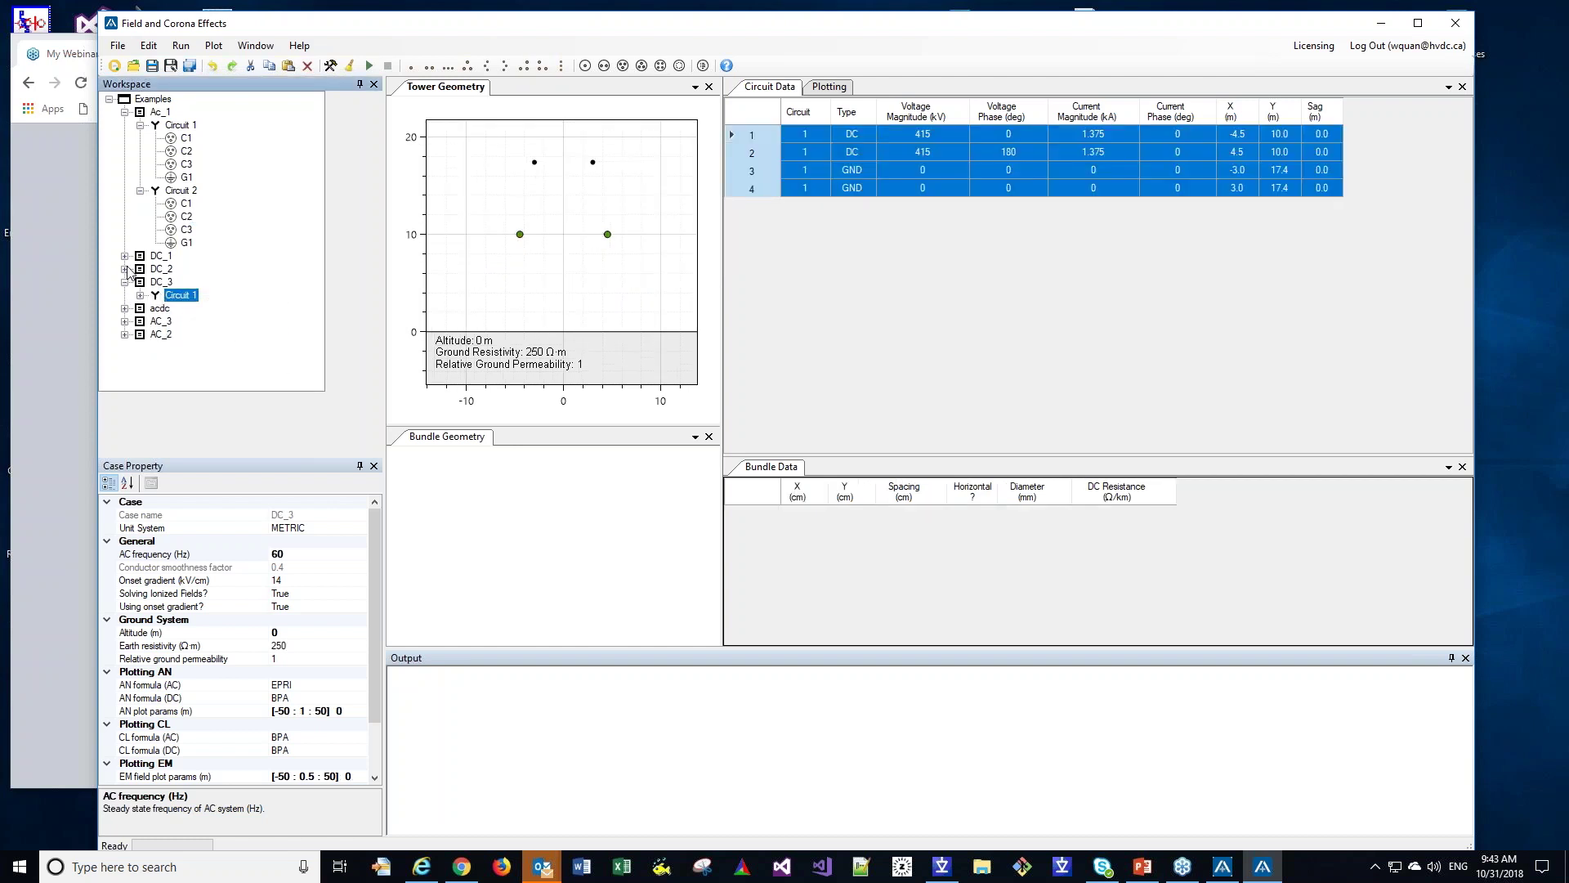
{"action": "left_click", "coordinate": [125, 334]}
{"action": "left_click", "coordinate": [161, 335]}
{"action": "right_click", "coordinate": [162, 337]}
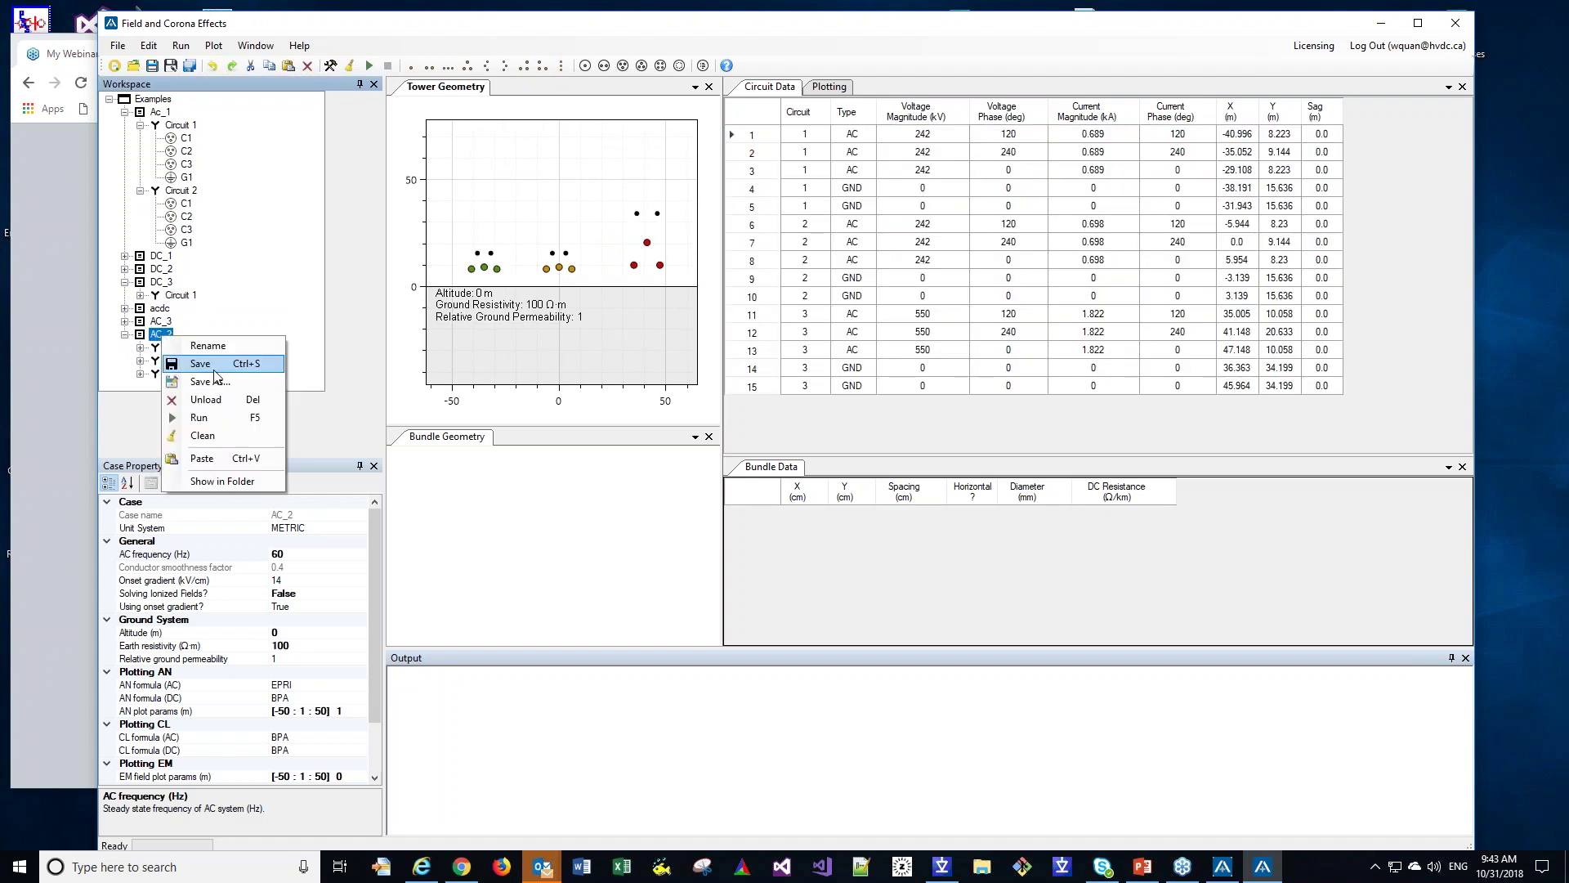
{"action": "left_click", "coordinate": [236, 458]}
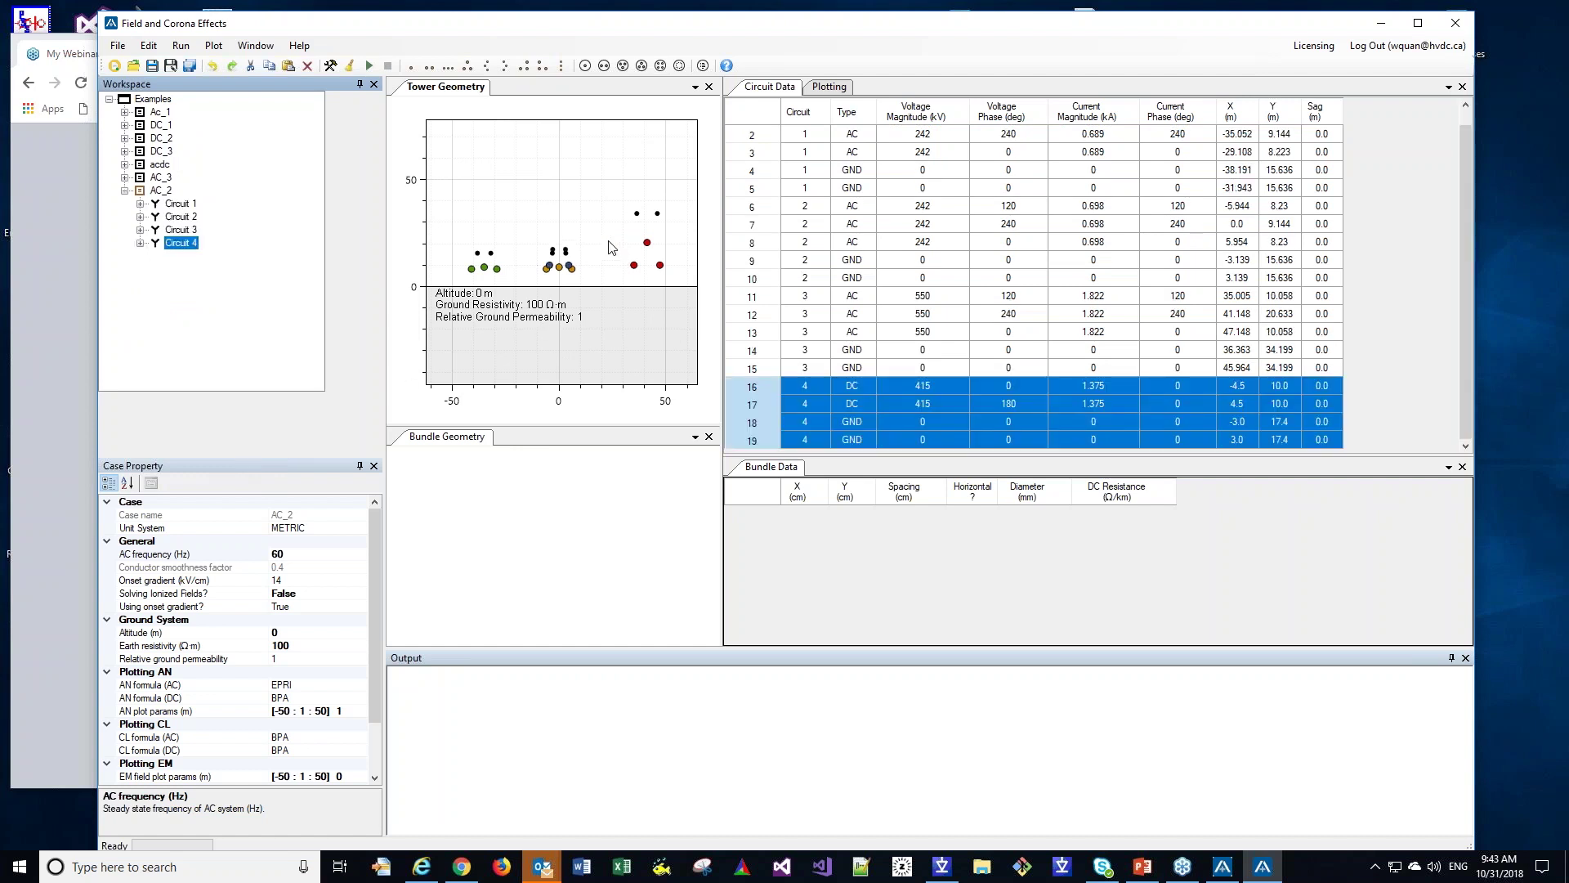
- Save the AC_2 case with the pasted DC circuit
{"action": "left_click", "coordinate": [124, 191]}
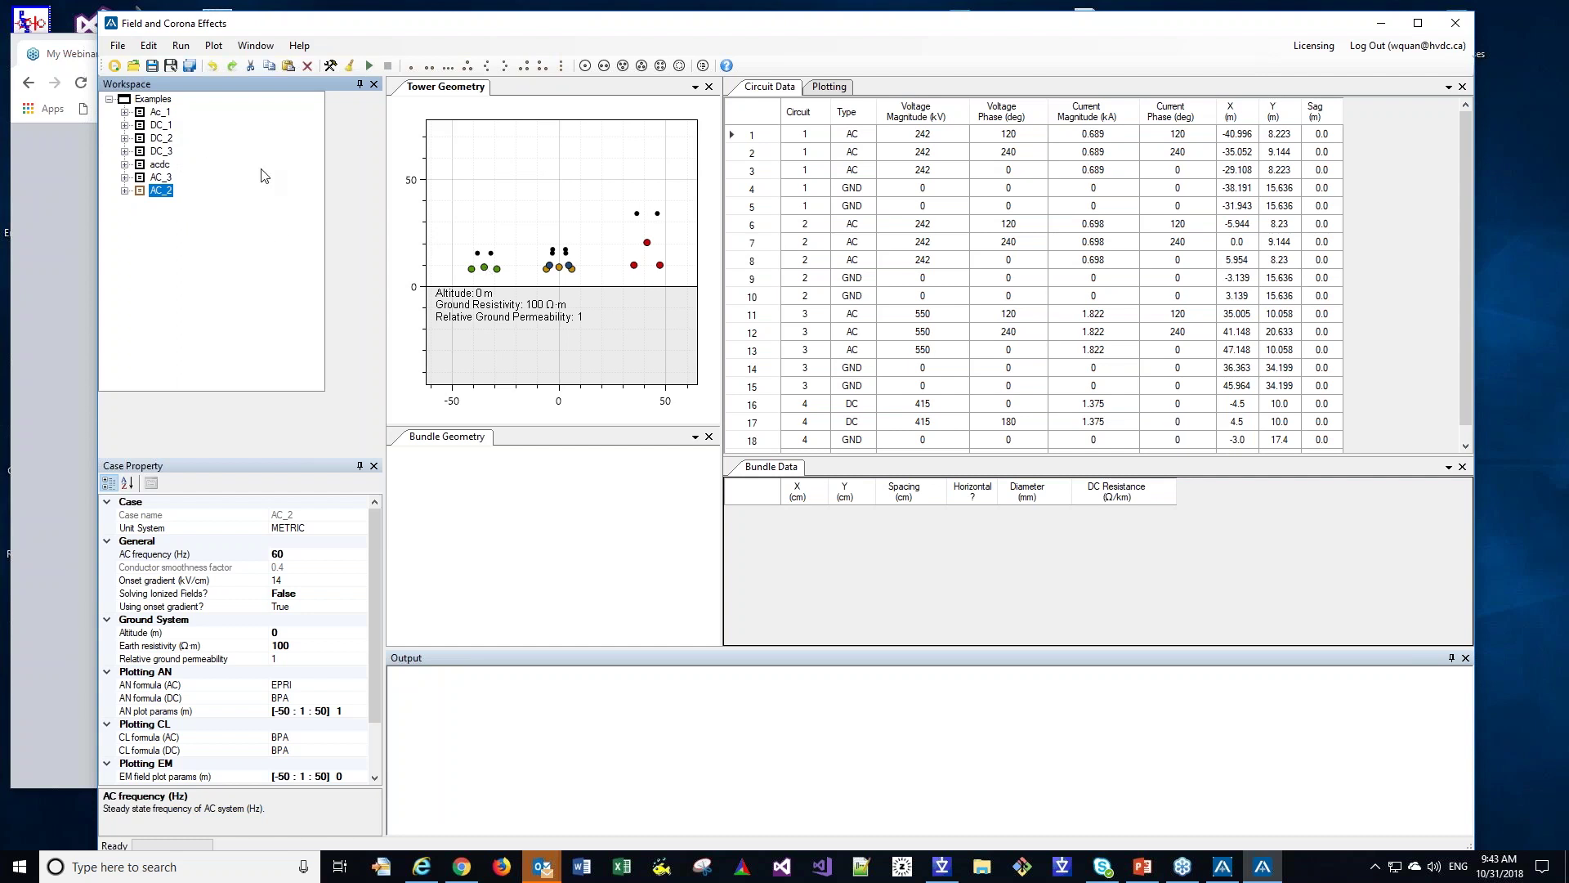
{"action": "left_click", "coordinate": [124, 192]}
{"action": "right_click", "coordinate": [146, 196]}
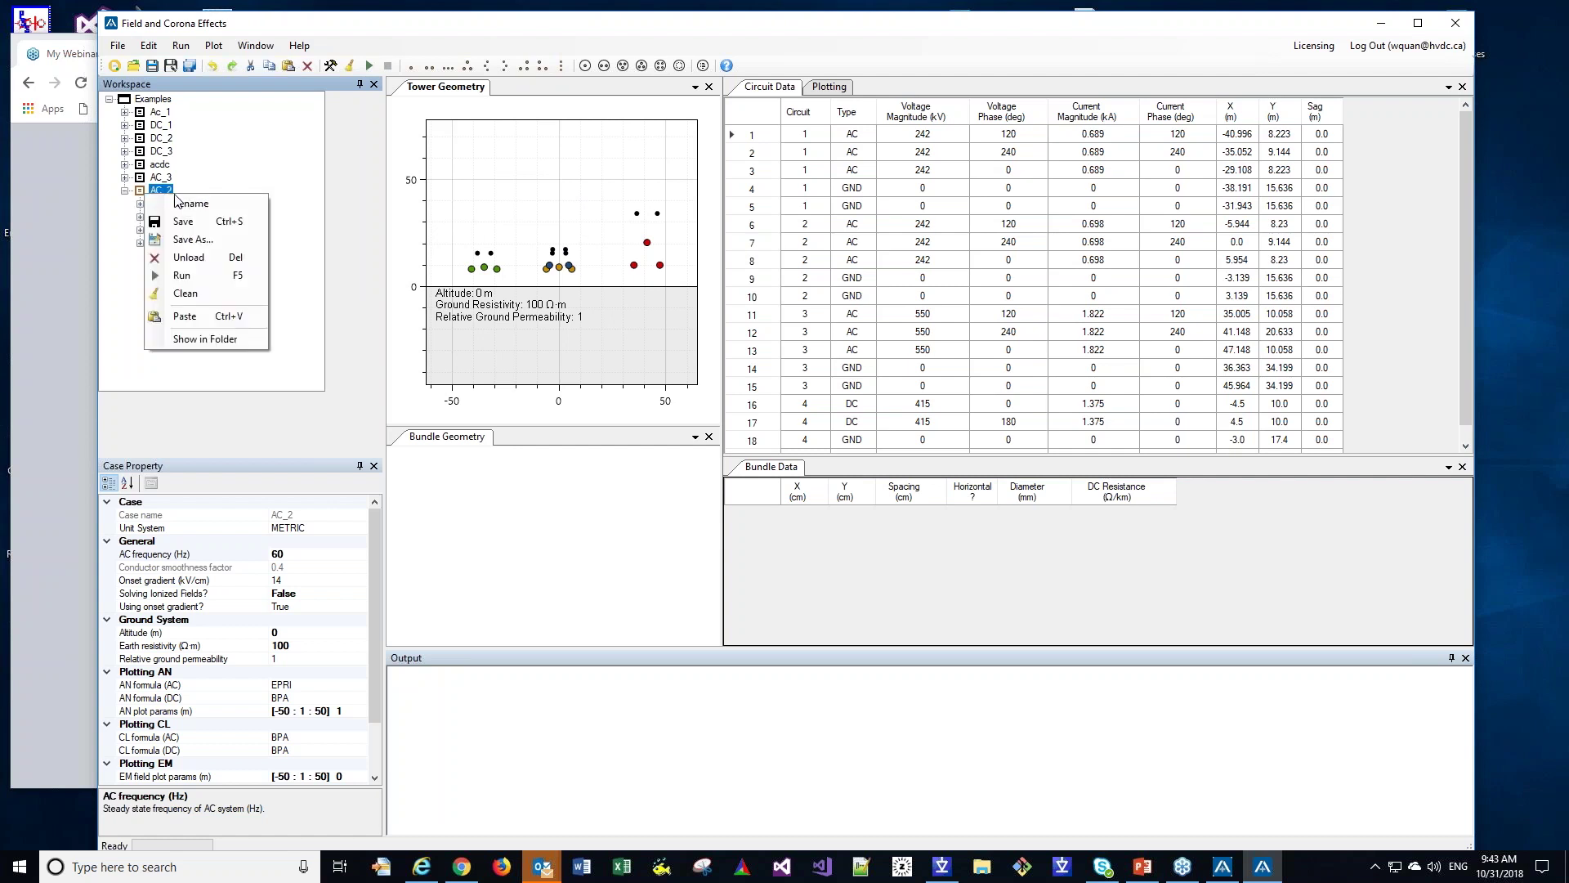
{"action": "left_click", "coordinate": [208, 237]}
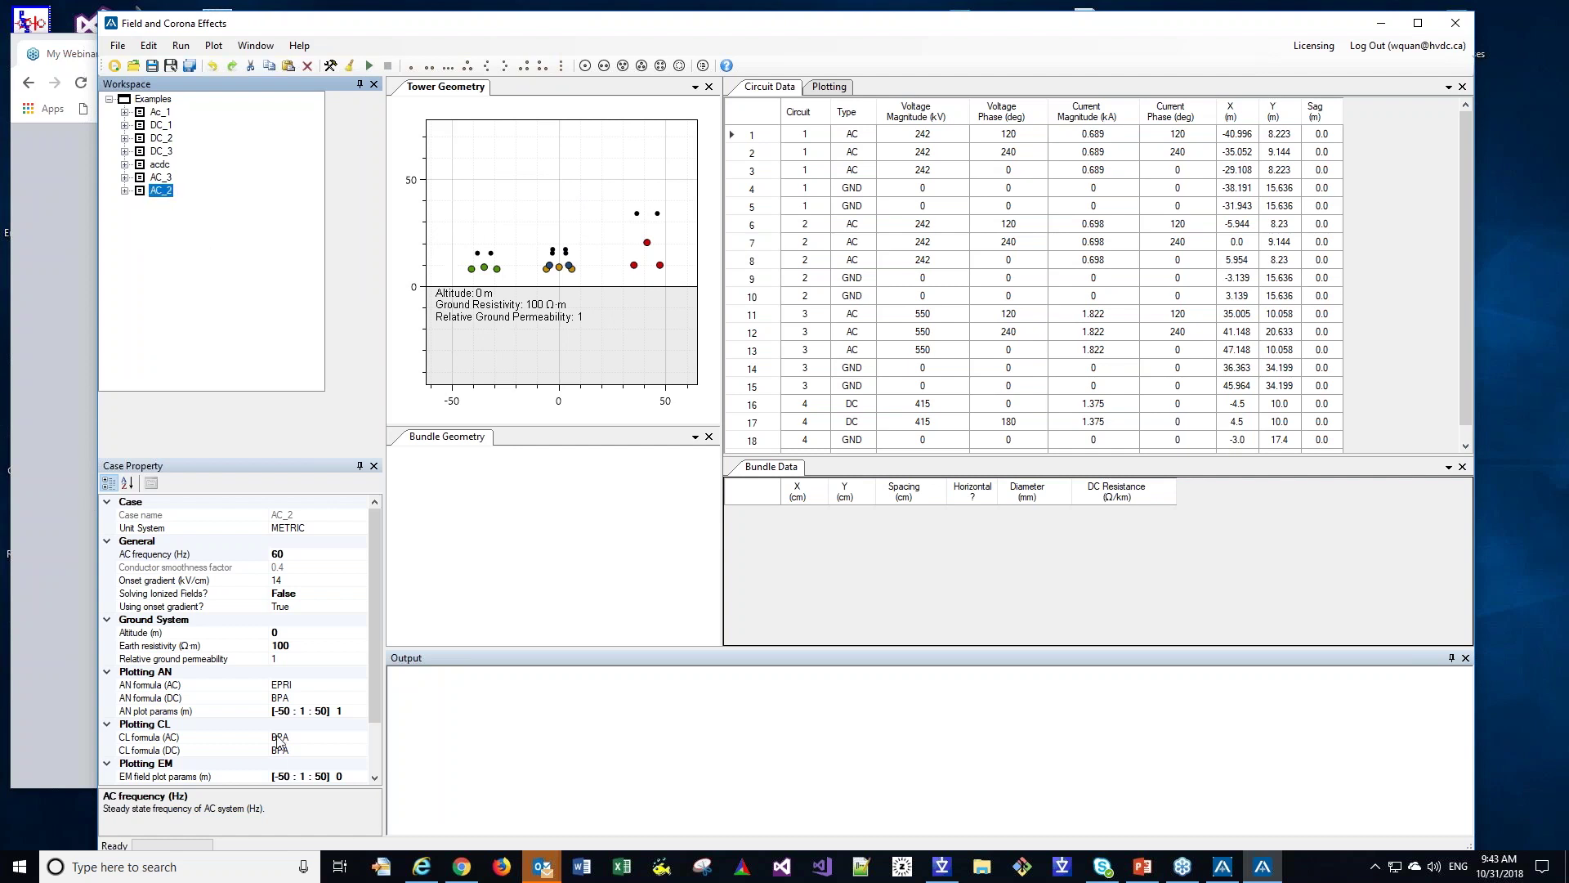
- Set Solving Ionized Fields to True for the AC_2 case and run the case
{"action": "left_click_drag", "start_coordinate": [376, 639], "coordinate": [380, 711]}
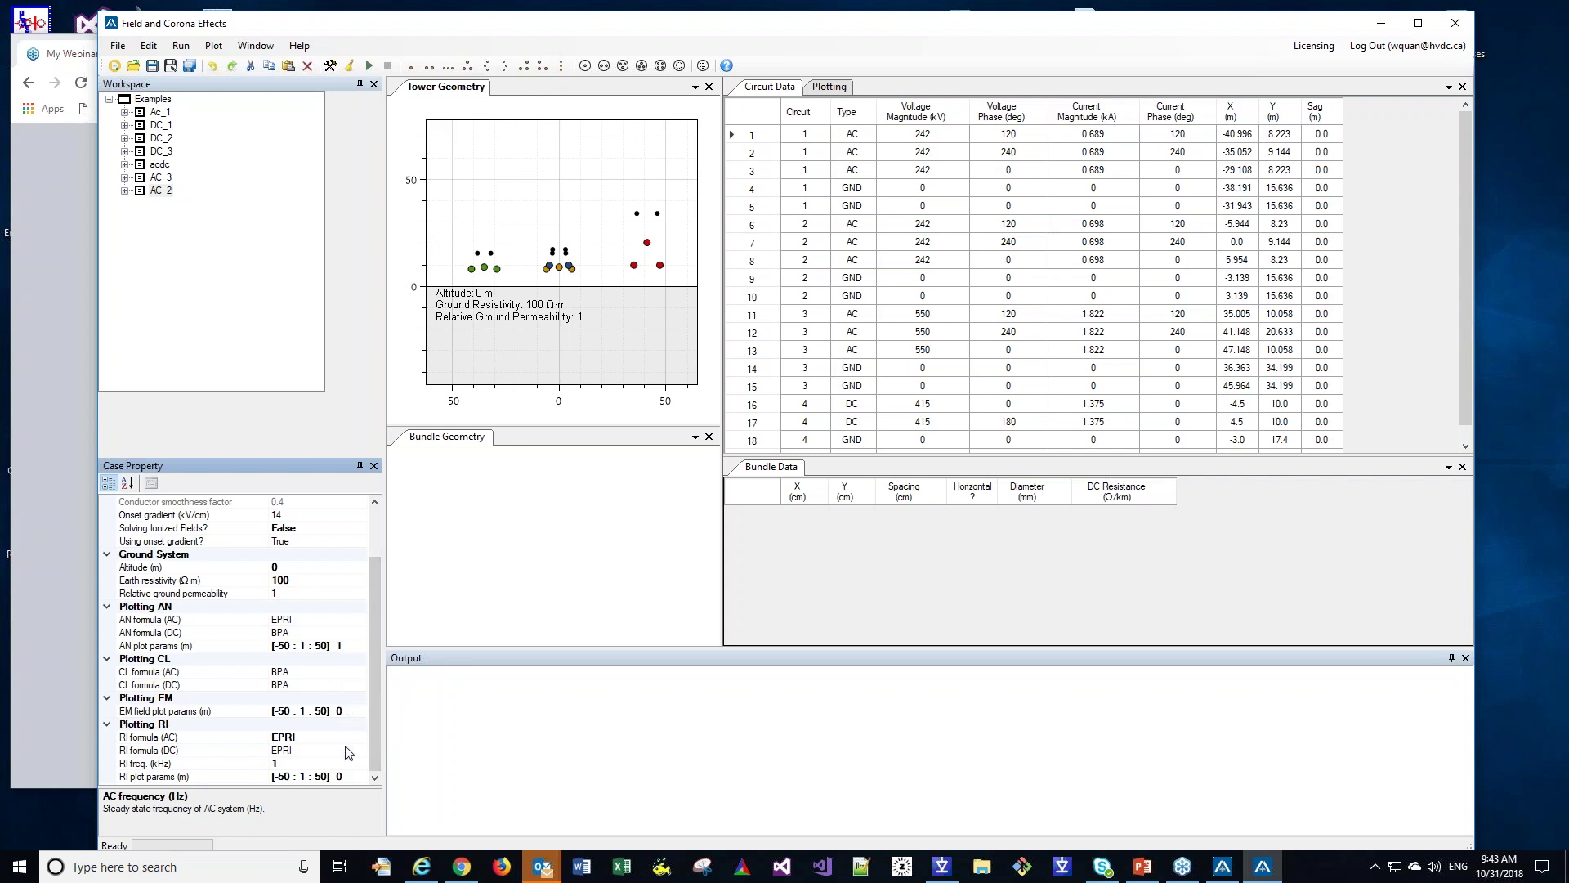
{"action": "scroll", "coordinate": [356, 662], "scroll_direction": "up", "scroll_amount": 2}
{"action": "double_click", "coordinate": [319, 593]}
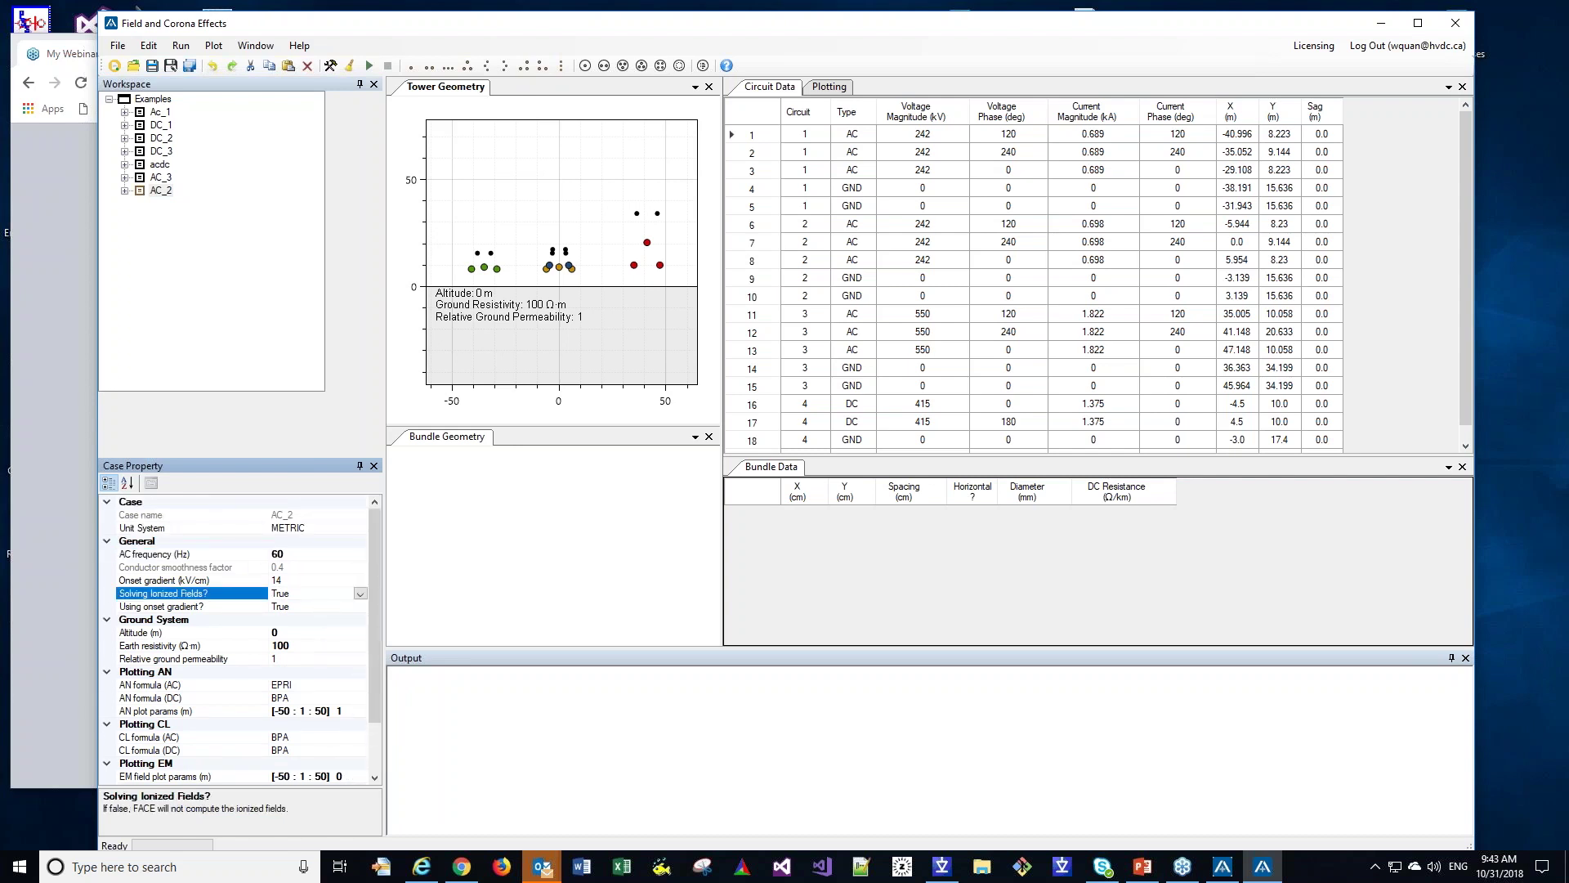
{"action": "left_click", "coordinate": [368, 65]}
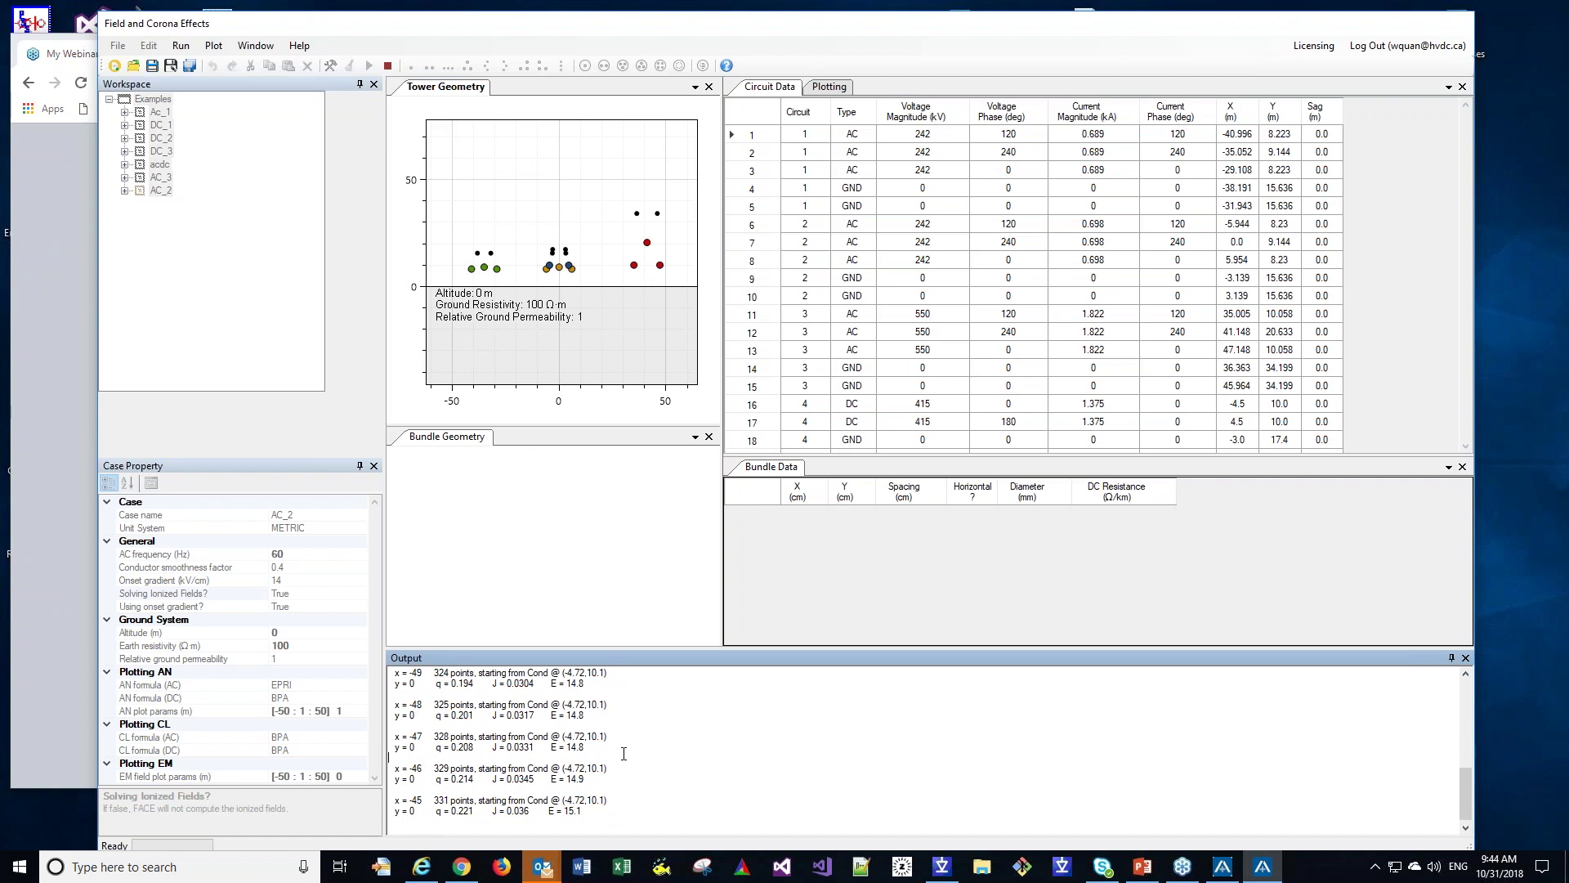
- Examine the ionized field values in the AC_2 run output and stop the computation
{"action": "left_click_drag", "start_coordinate": [433, 747], "coordinate": [588, 805]}
{"action": "left_click_drag", "start_coordinate": [595, 746], "coordinate": [439, 747]}
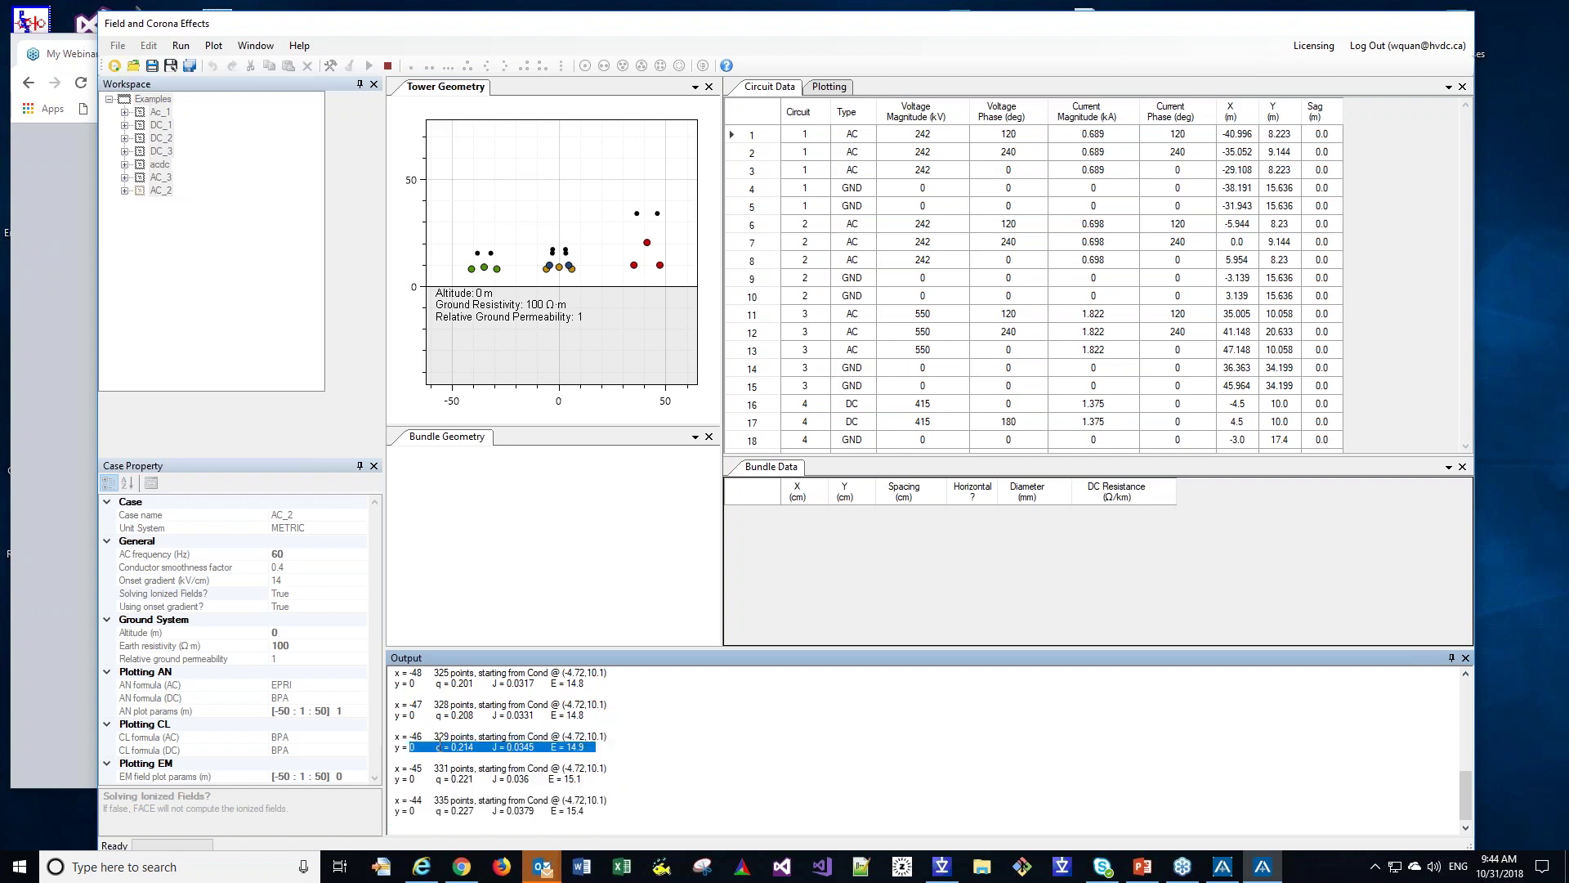
{"action": "left_click", "coordinate": [647, 750]}
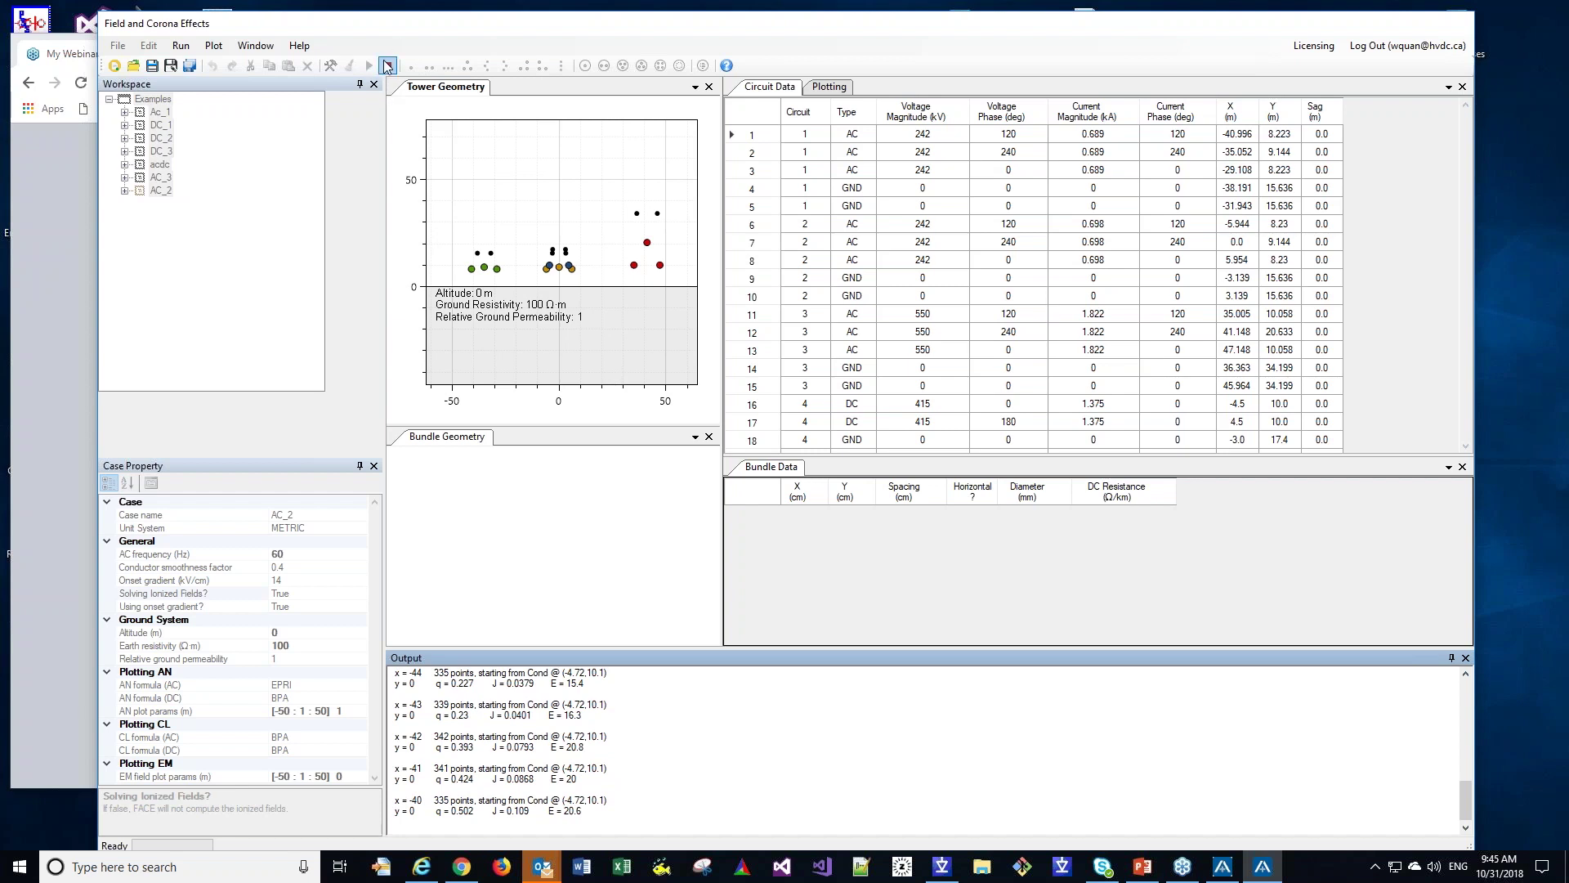
{"action": "left_click", "coordinate": [389, 66]}
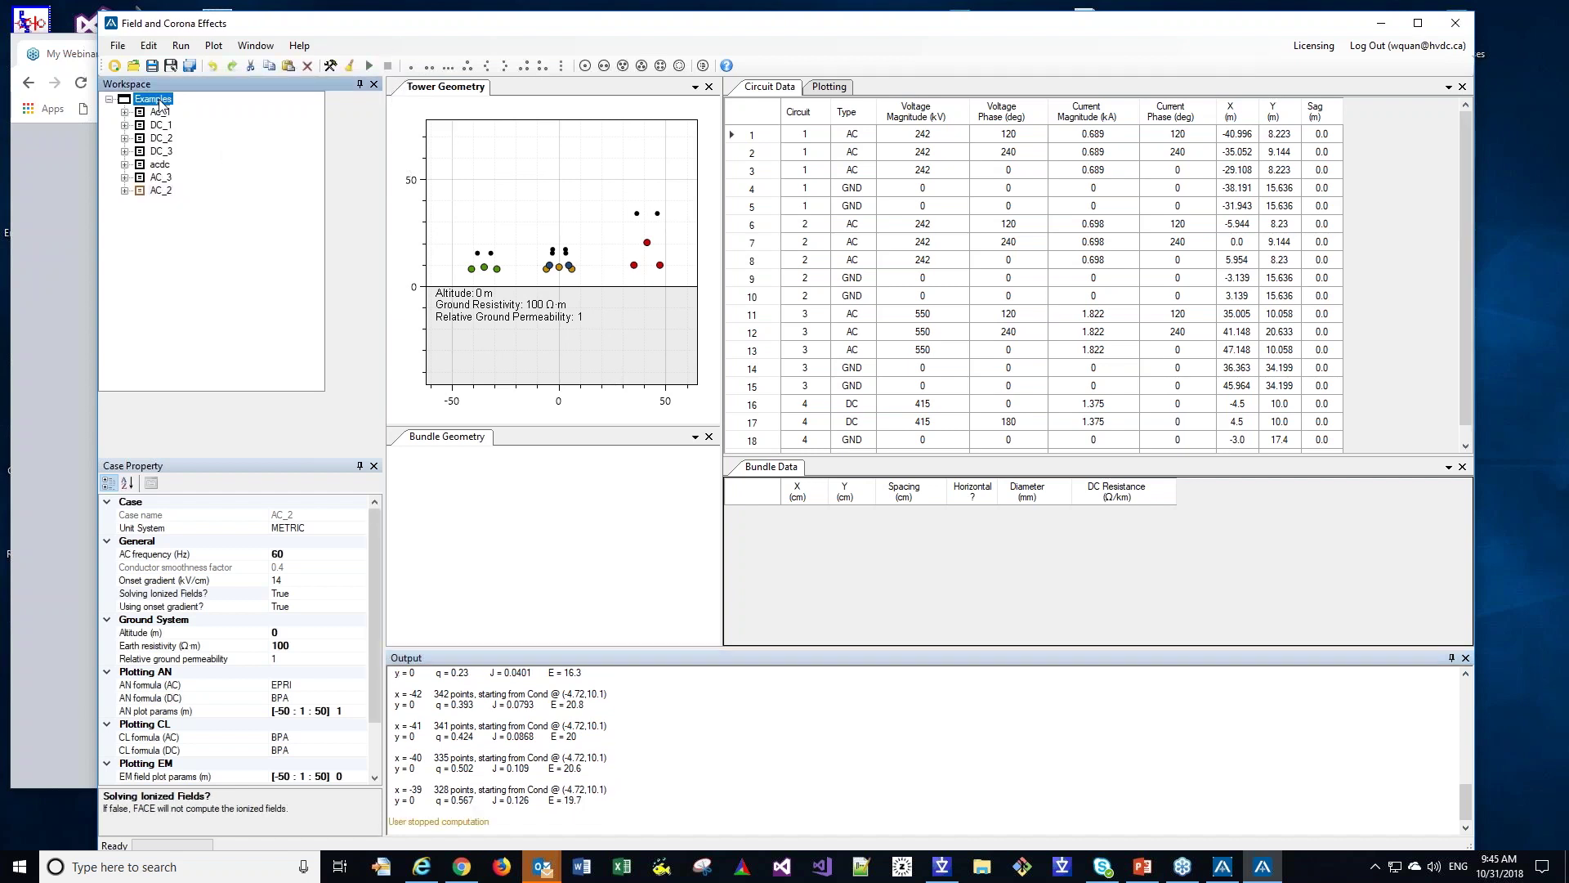
- Load the case AC_DC_2_1.tlcx from the FACE Alpha Examples folder into the Examples workspace
{"action": "right_click", "coordinate": [153, 99]}
{"action": "left_click", "coordinate": [230, 128]}
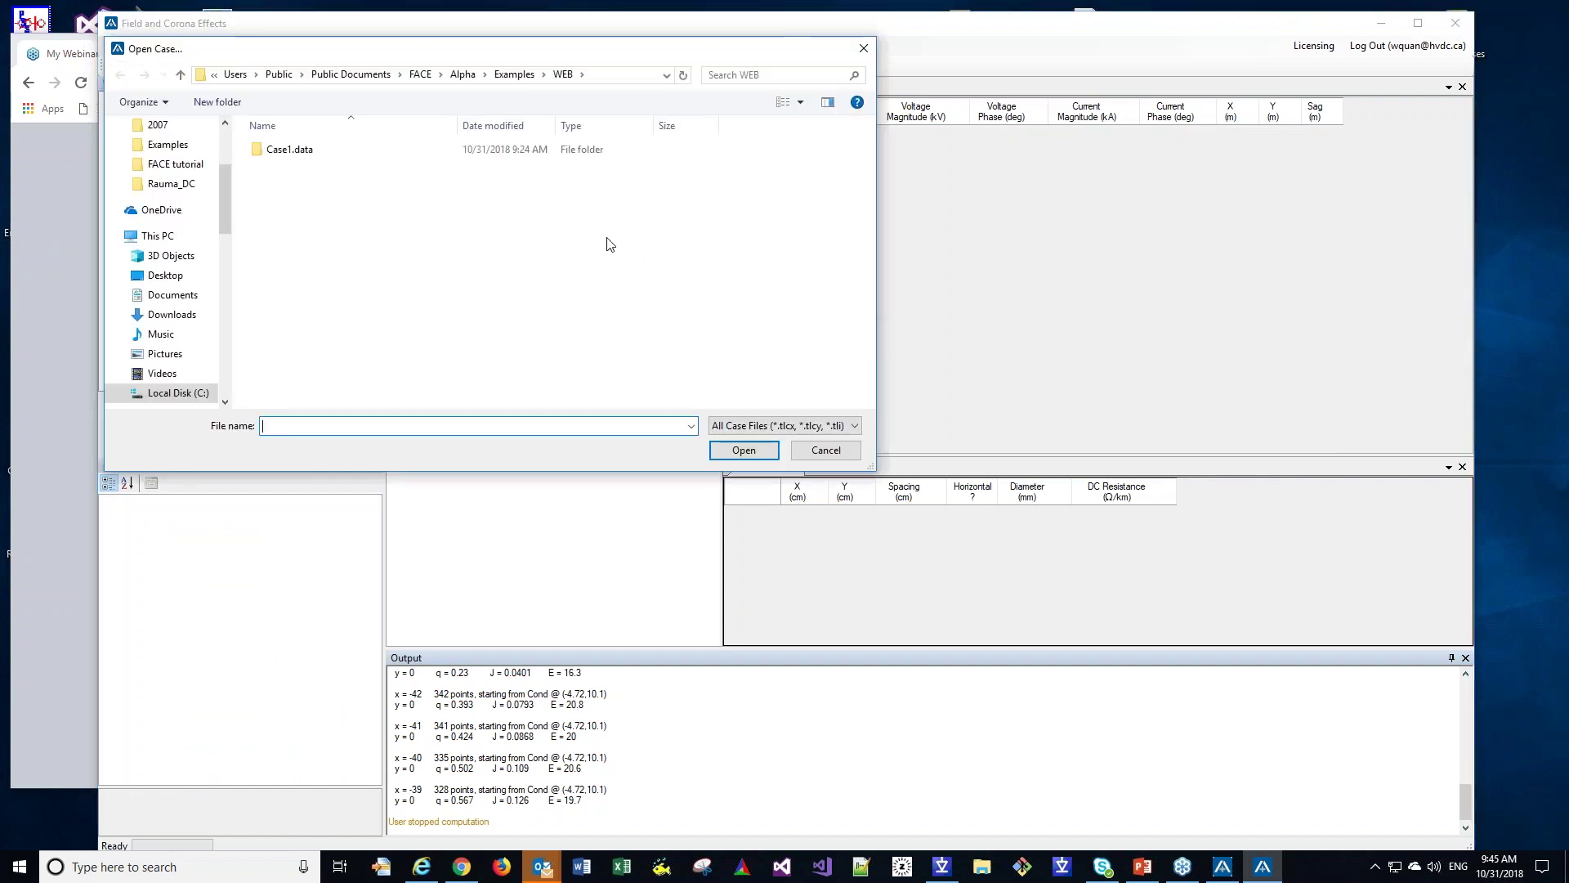
{"action": "left_click", "coordinate": [523, 80]}
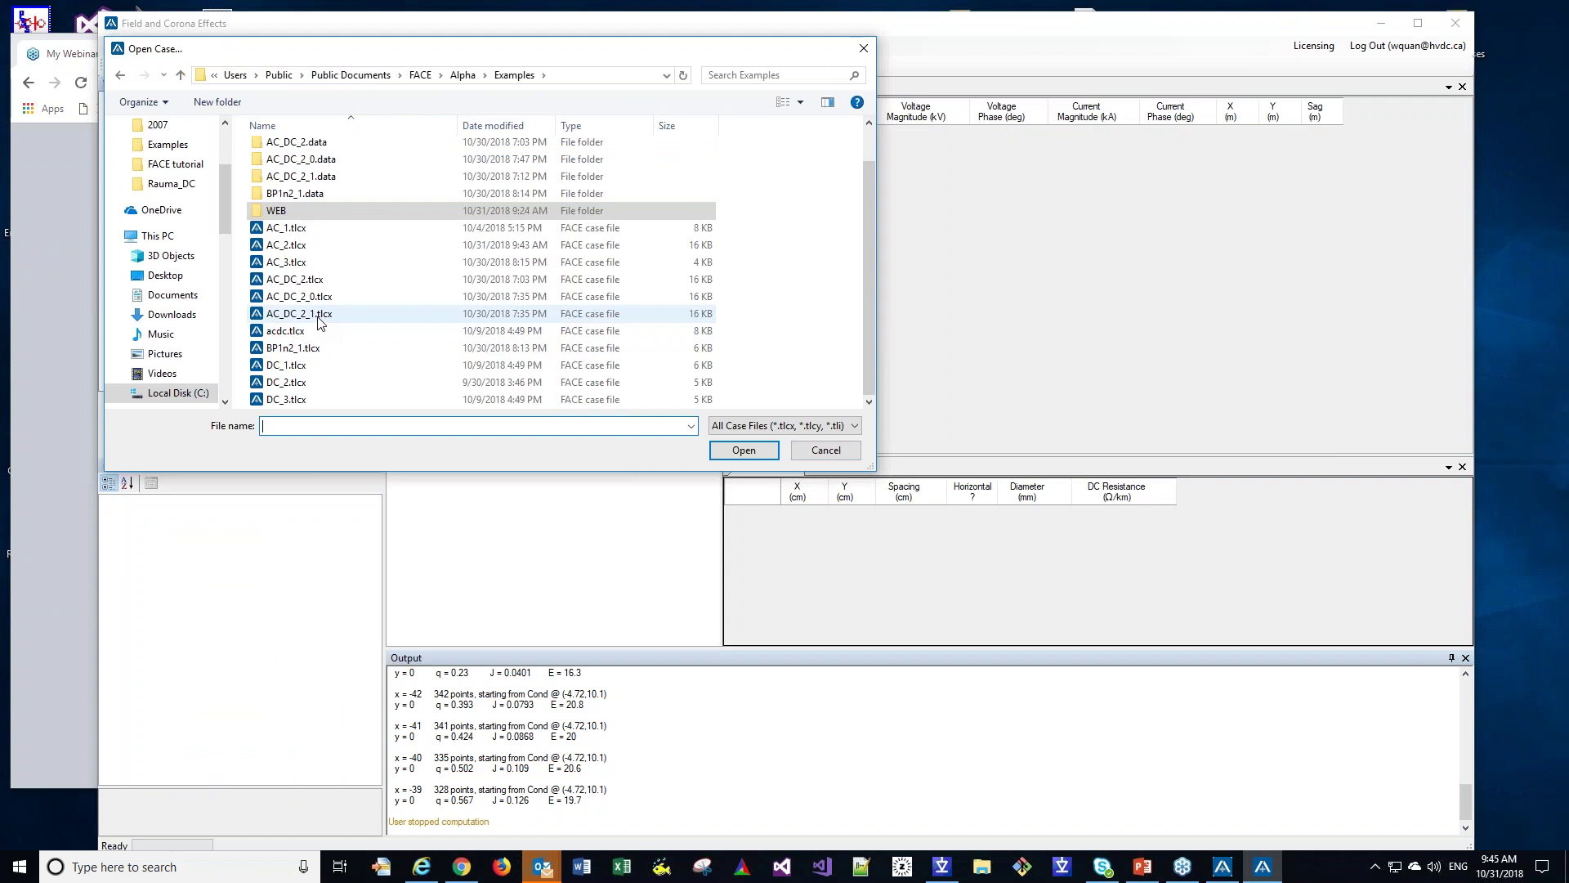
{"action": "double_click", "coordinate": [317, 317]}
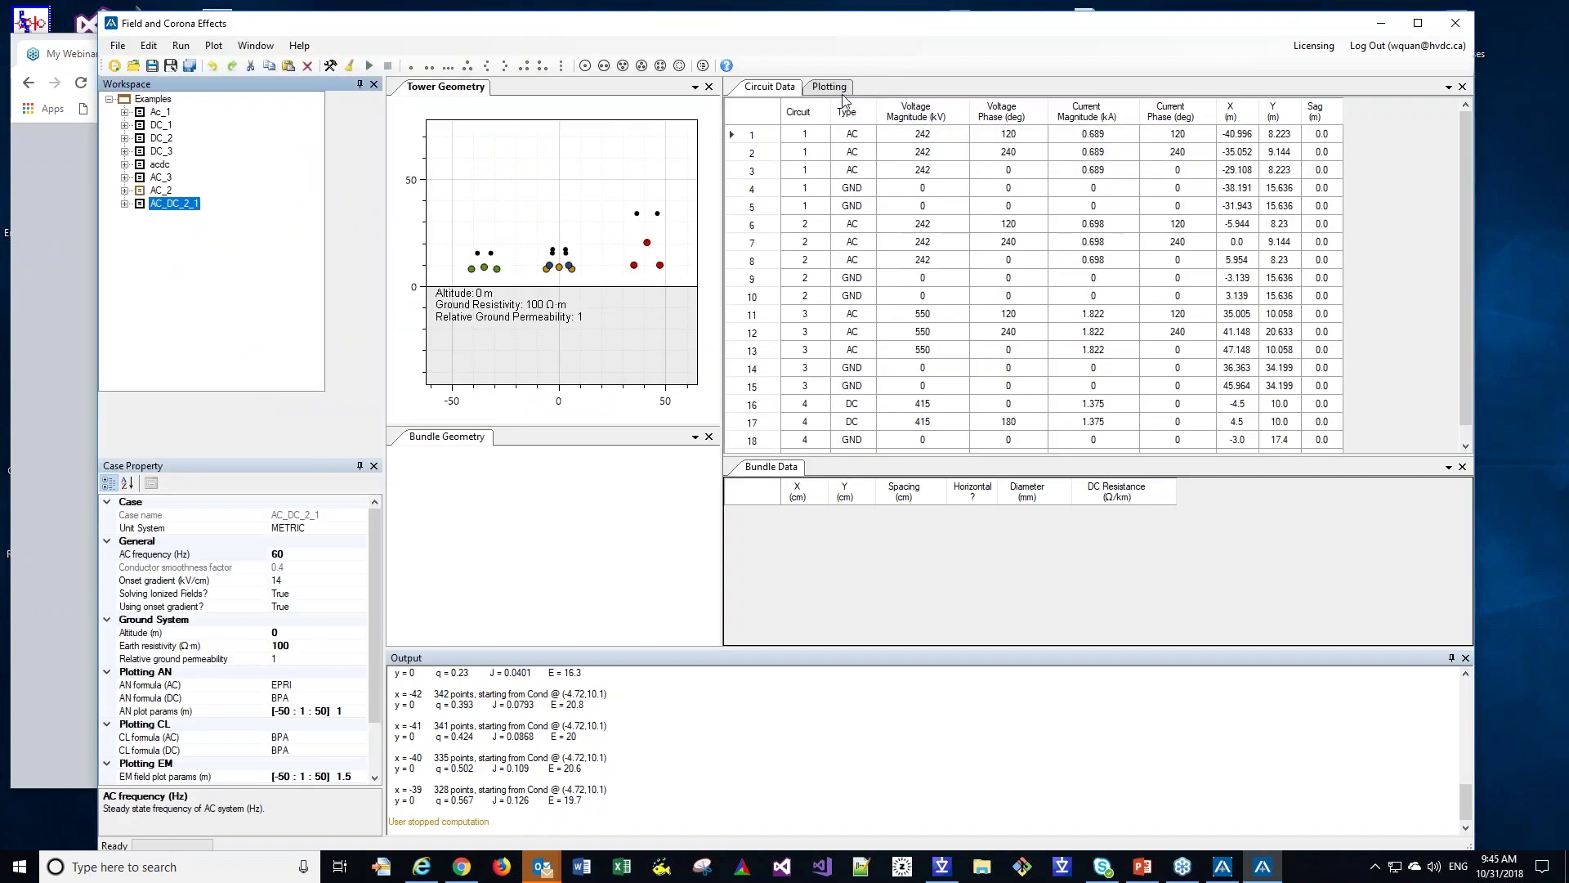
- Review the AC_DC_2_1 results for surface gradients, audible noise, corona loss, AC fields and magnetic fields
{"action": "left_click", "coordinate": [832, 87]}
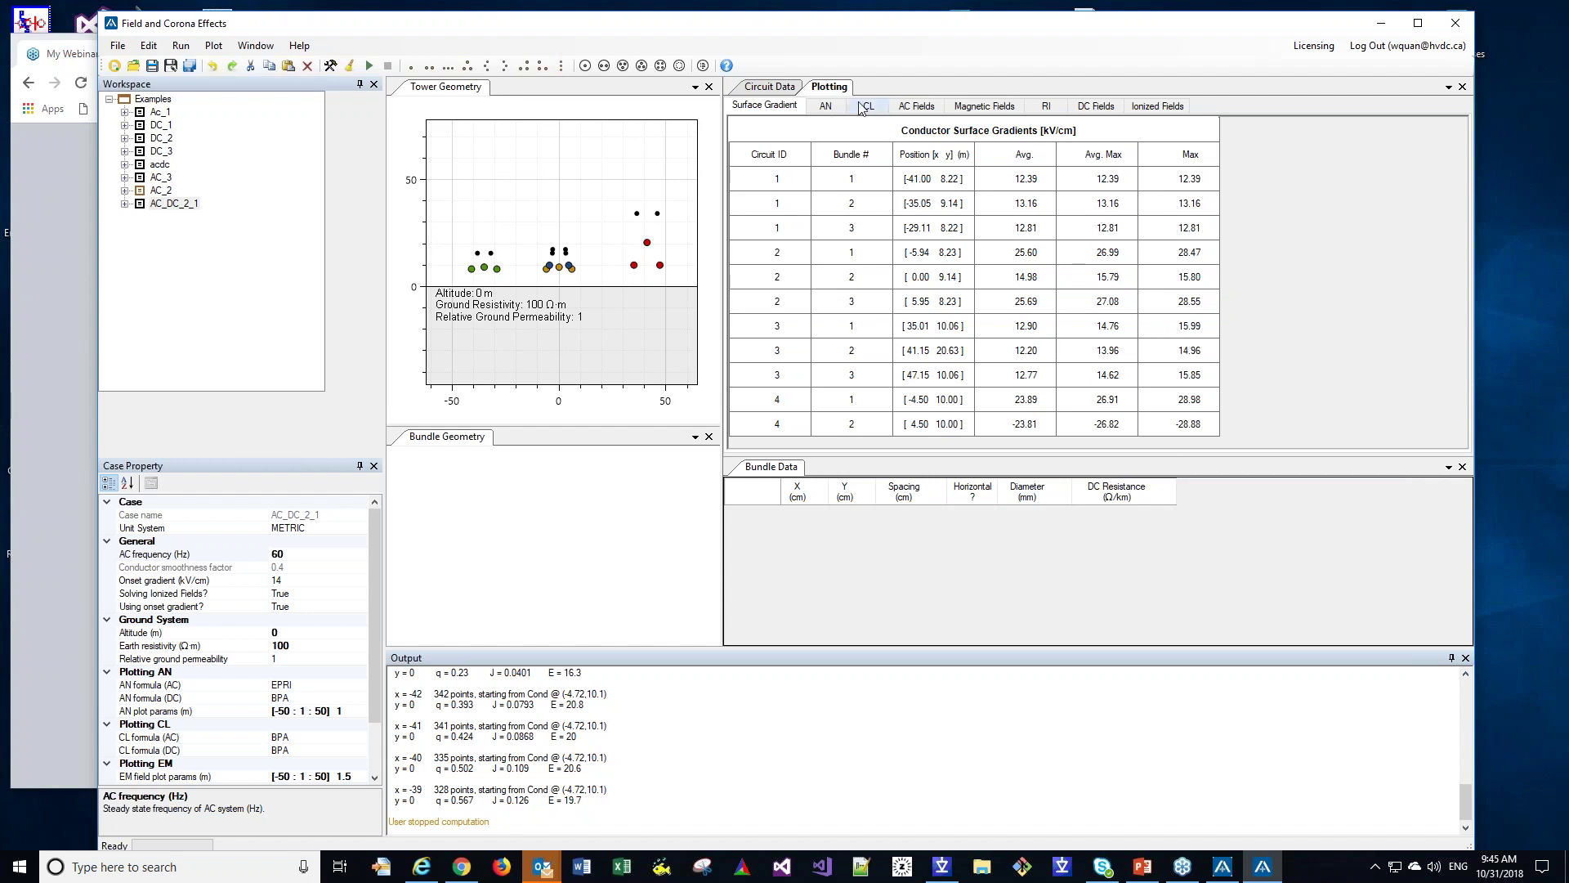
{"action": "left_click", "coordinate": [827, 106]}
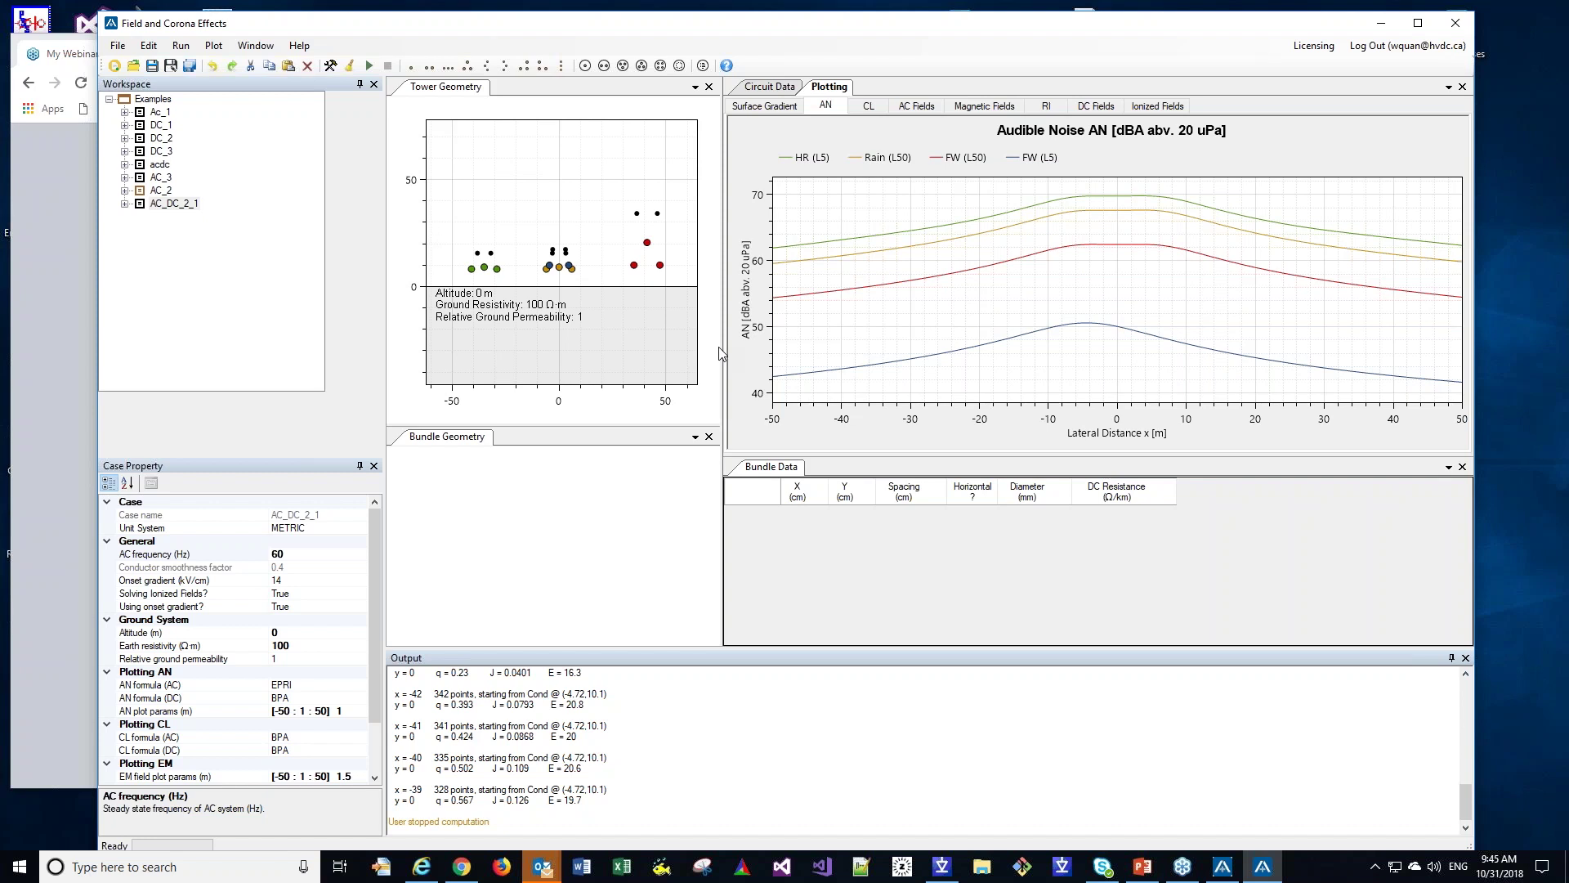
{"action": "left_click", "coordinate": [872, 108]}
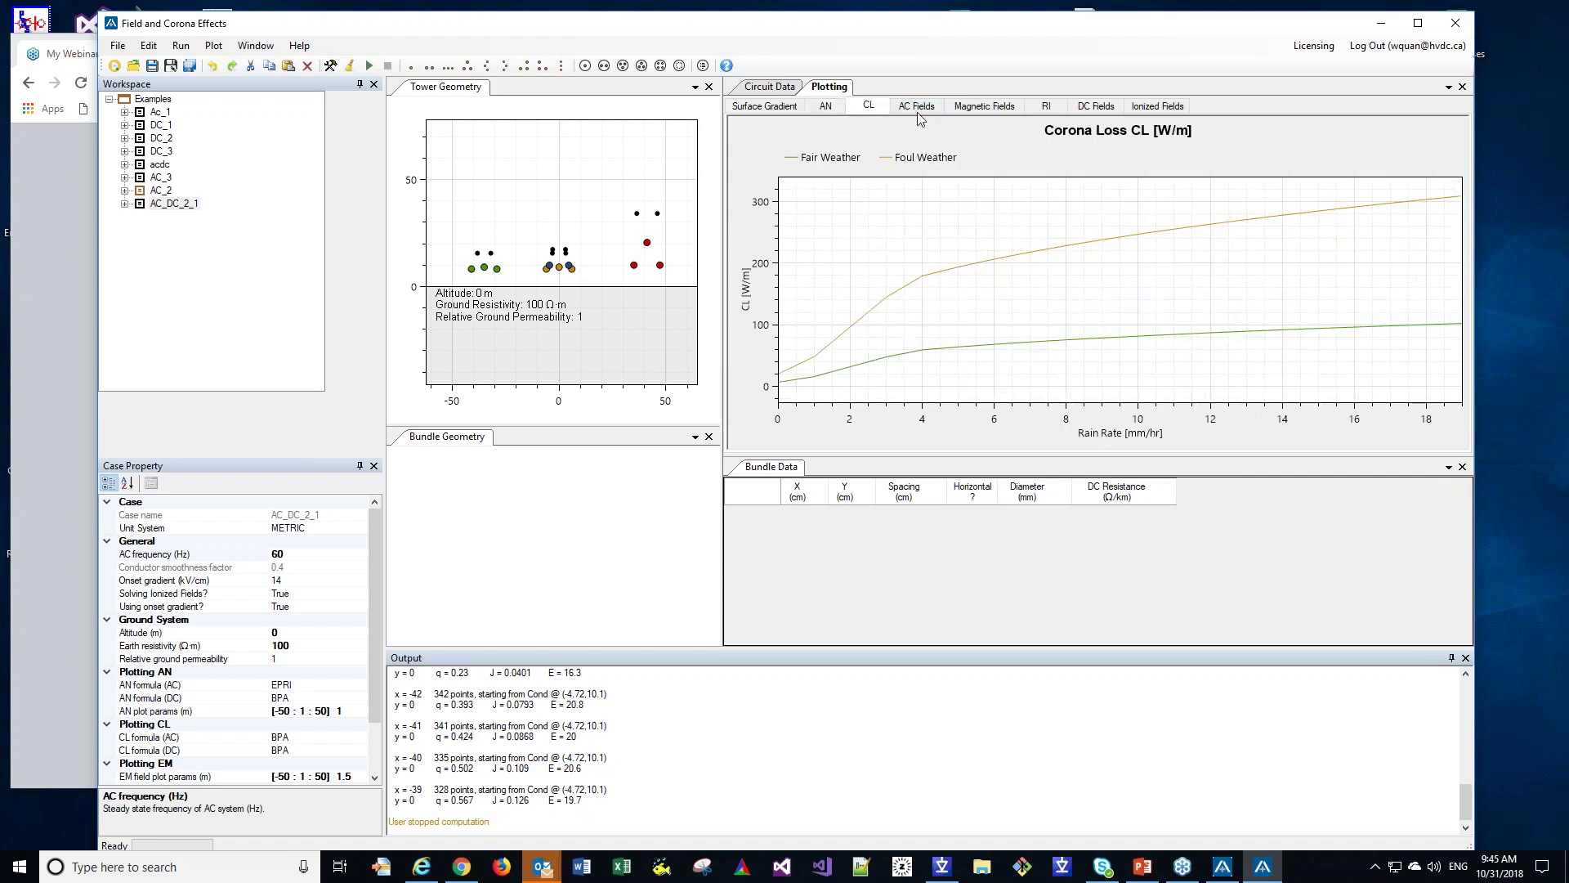
{"action": "left_click", "coordinate": [920, 107]}
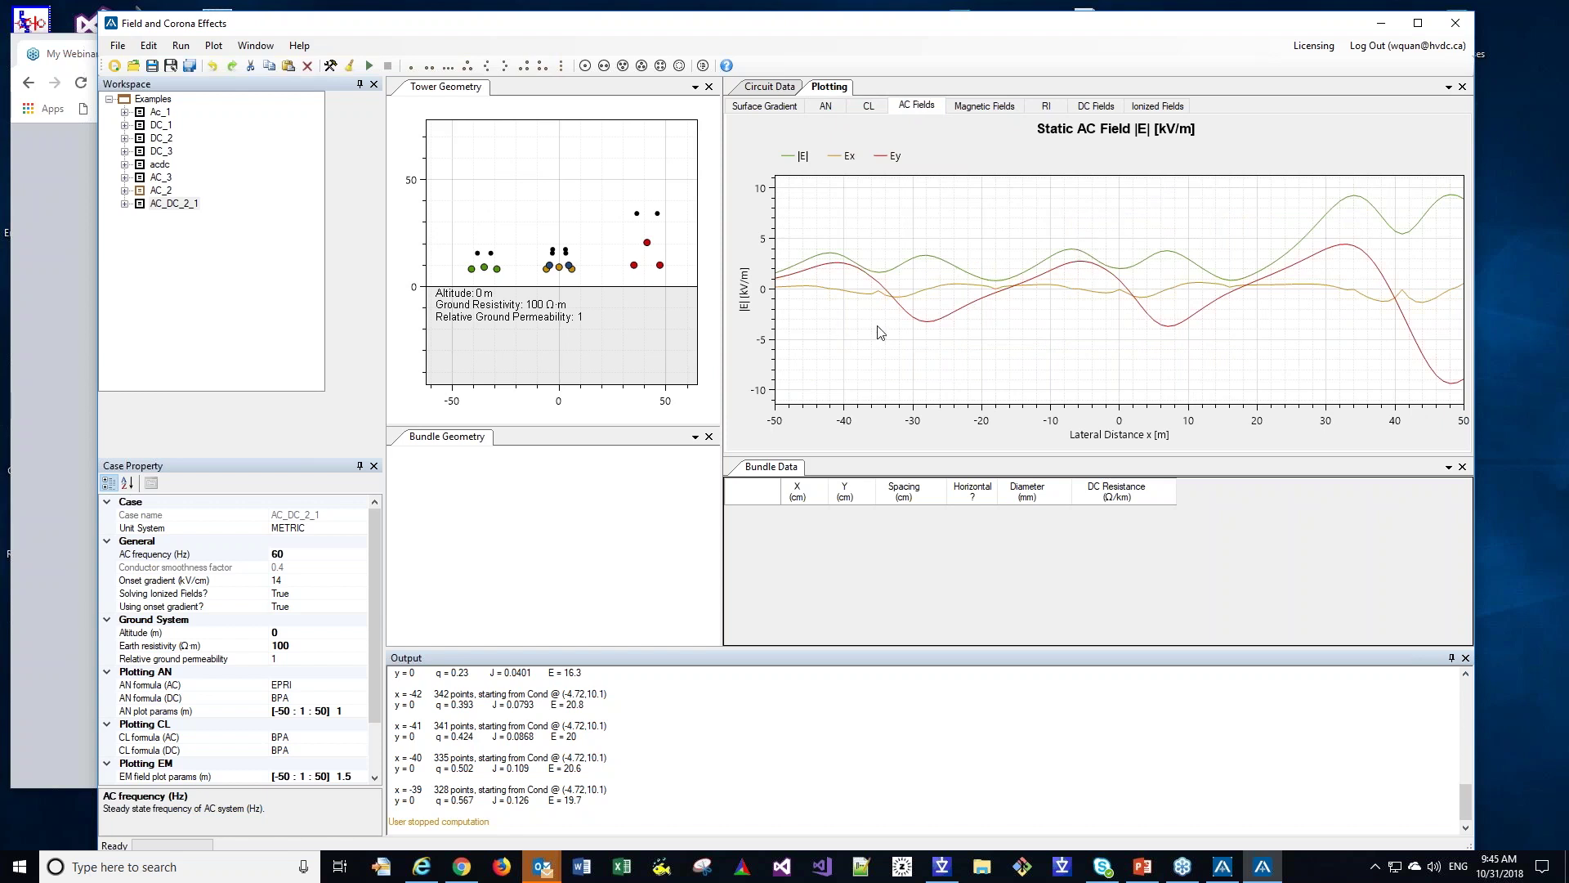
{"action": "left_click", "coordinate": [981, 107]}
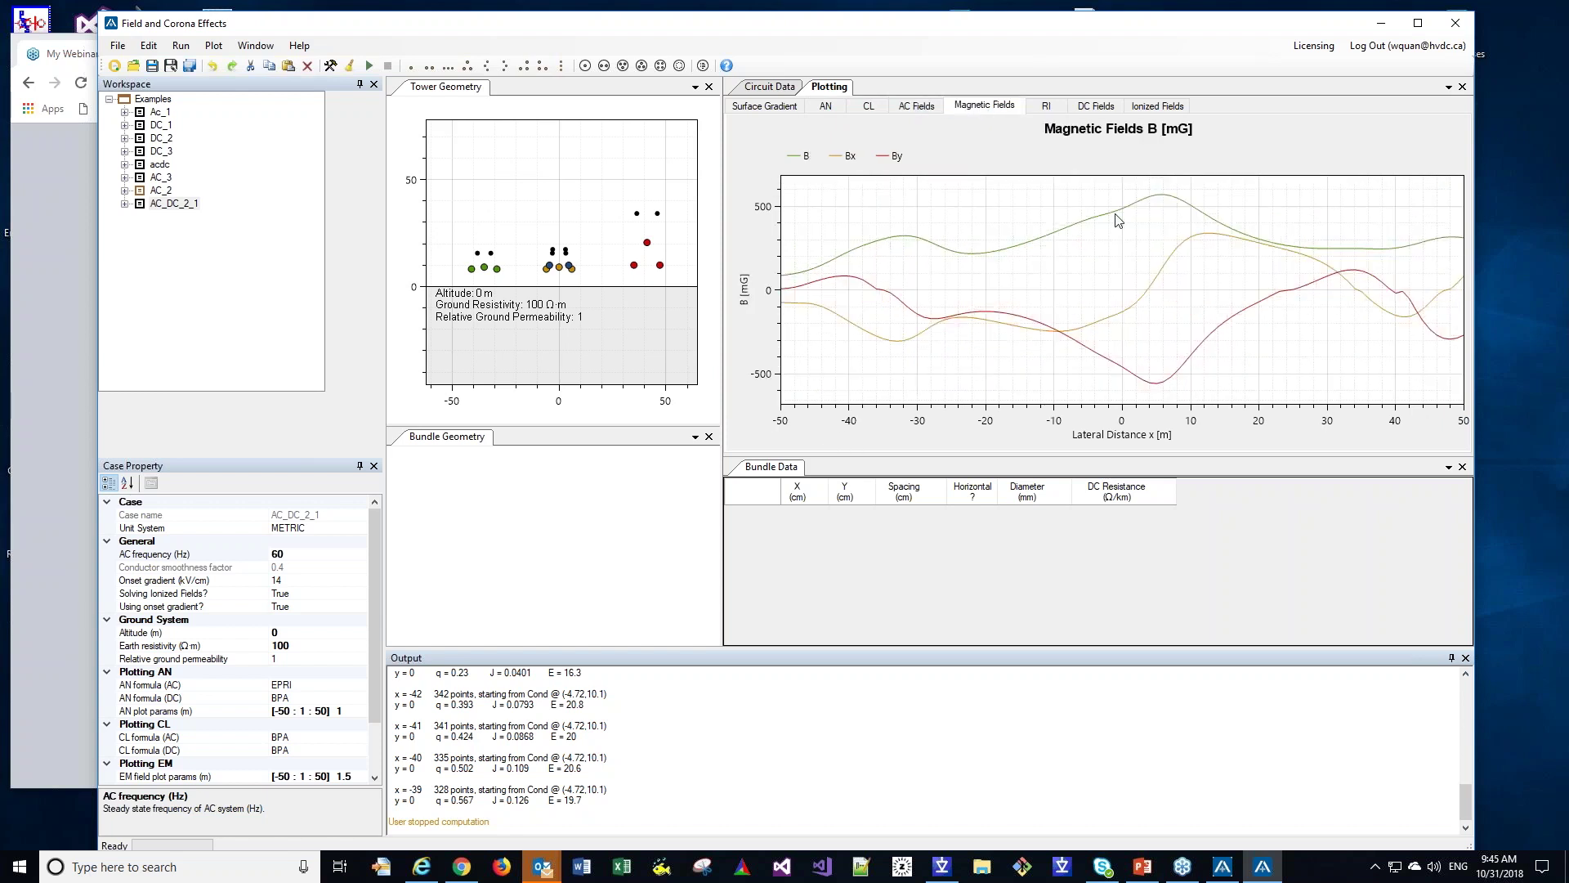
{"action": "left_click", "coordinate": [1113, 111]}
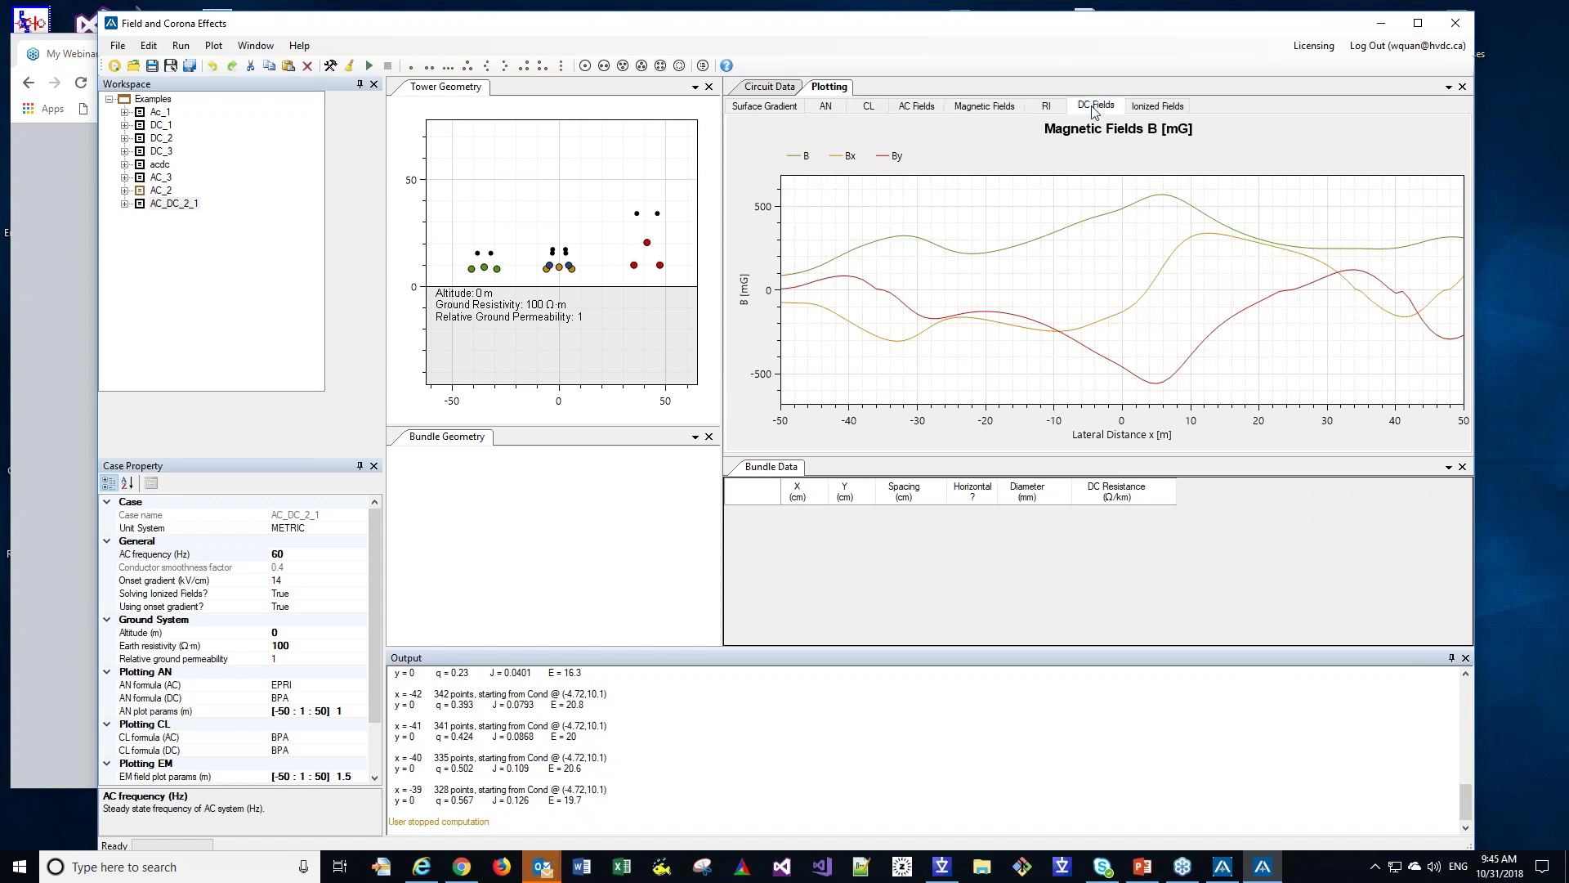
- Examine the Ionized Field plot of AC_DC_2_1 with the charge-free |E| curve hidden, toggling the Ions curve off and on
{"action": "left_click", "coordinate": [1168, 108]}
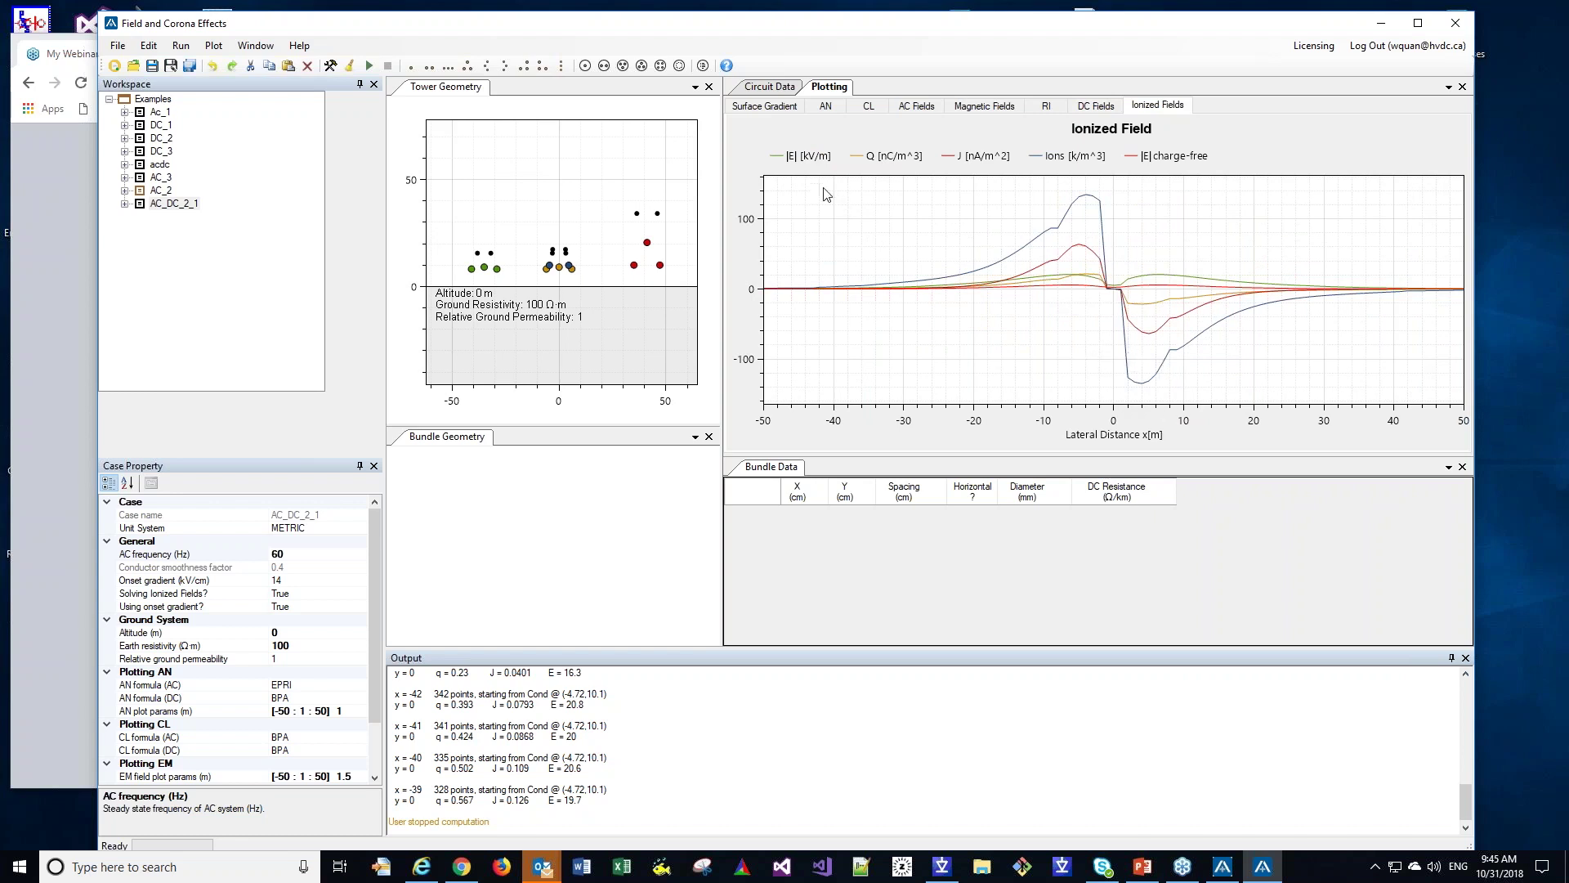
{"action": "left_click", "coordinate": [1139, 157]}
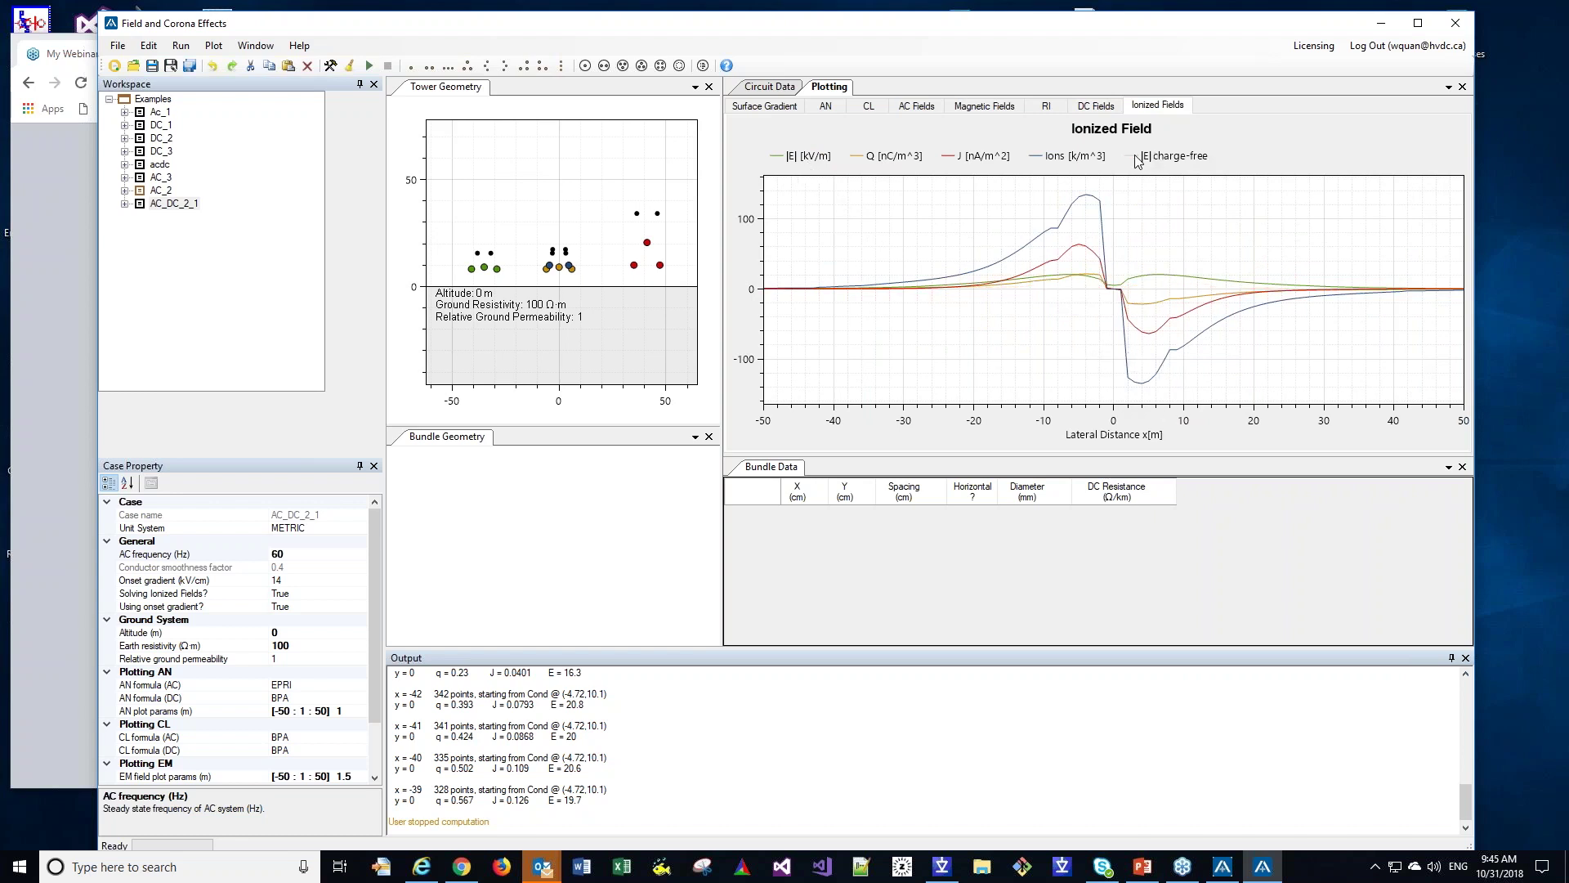
{"action": "left_click", "coordinate": [1048, 160]}
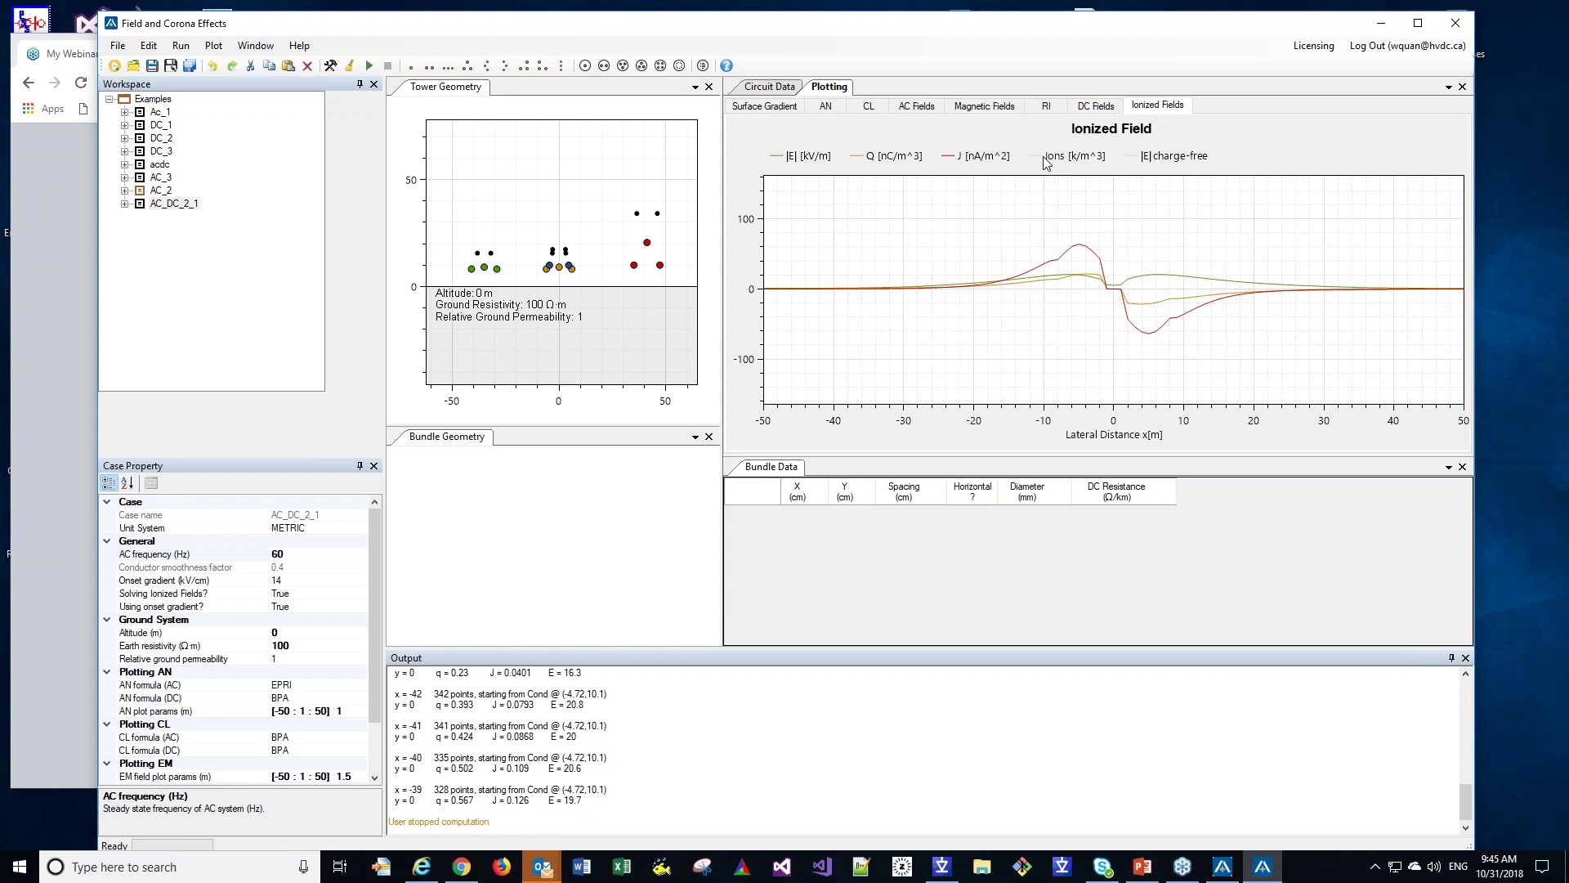
{"action": "left_click", "coordinate": [1049, 157]}
{"action": "scroll", "coordinate": [1078, 337], "scroll_direction": "up", "scroll_amount": 1}
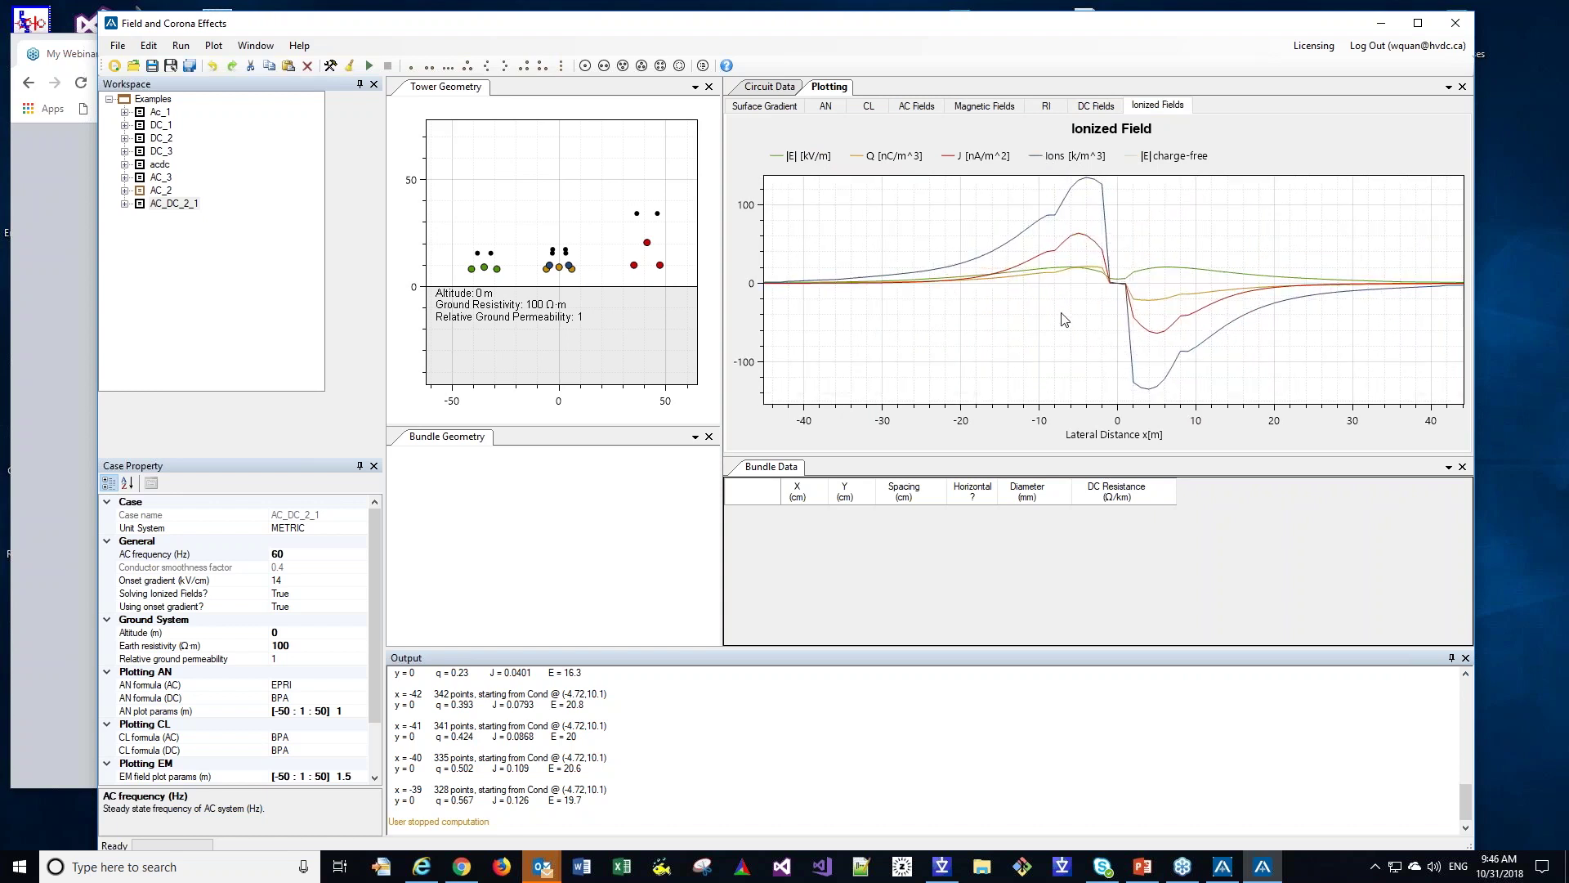
{"action": "scroll", "coordinate": [964, 311], "scroll_direction": "down", "scroll_amount": 1}
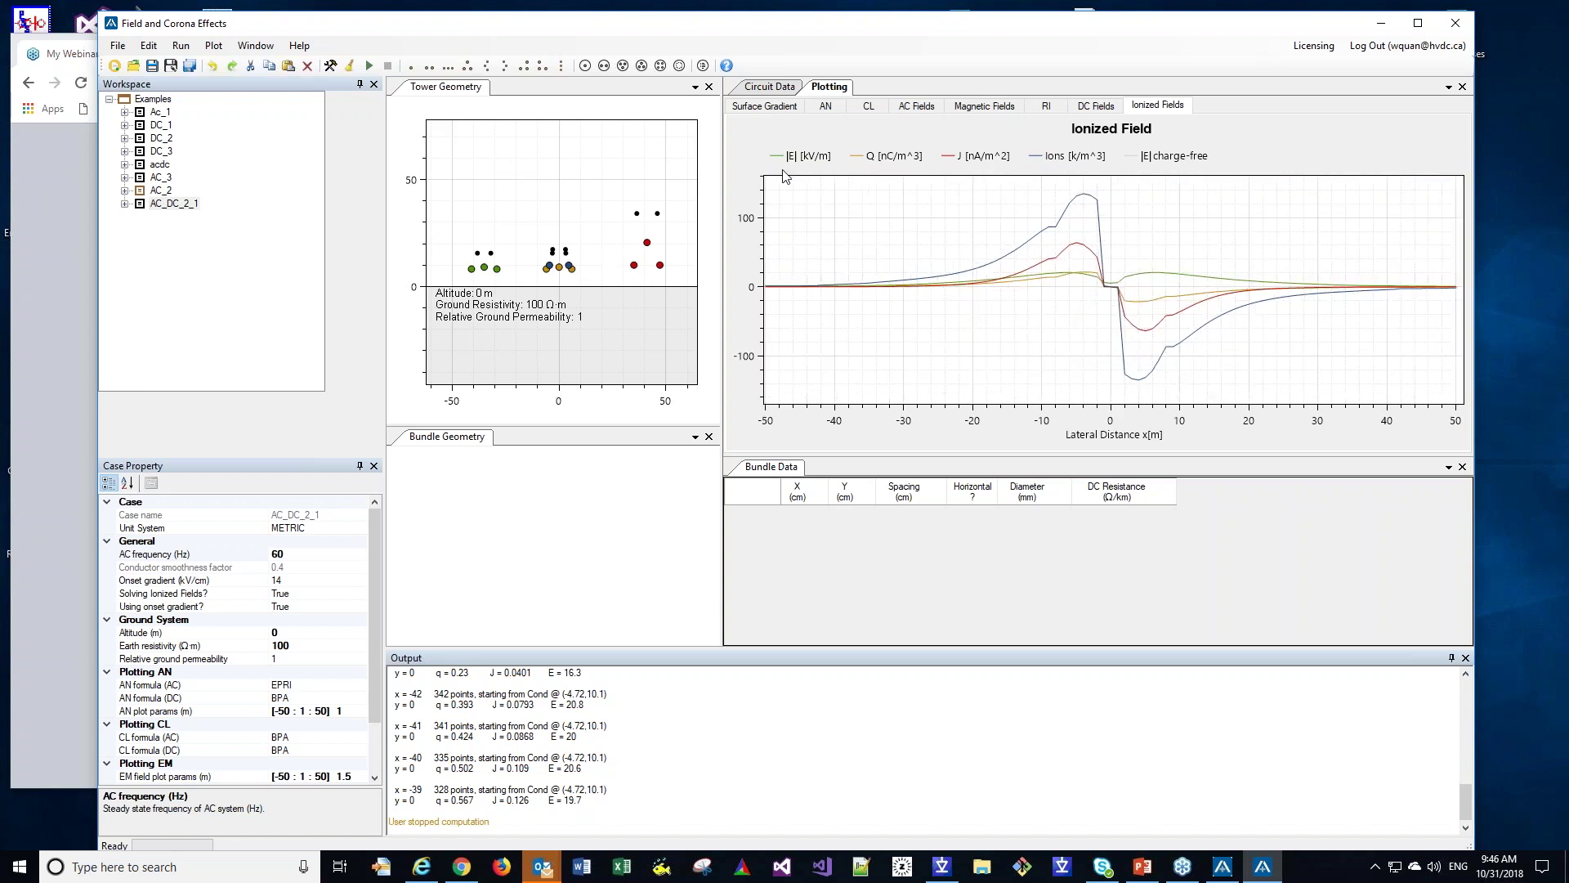
- Select the AC_2 case in the workspace and save its changed ionized field setting
{"action": "left_click", "coordinate": [151, 193]}
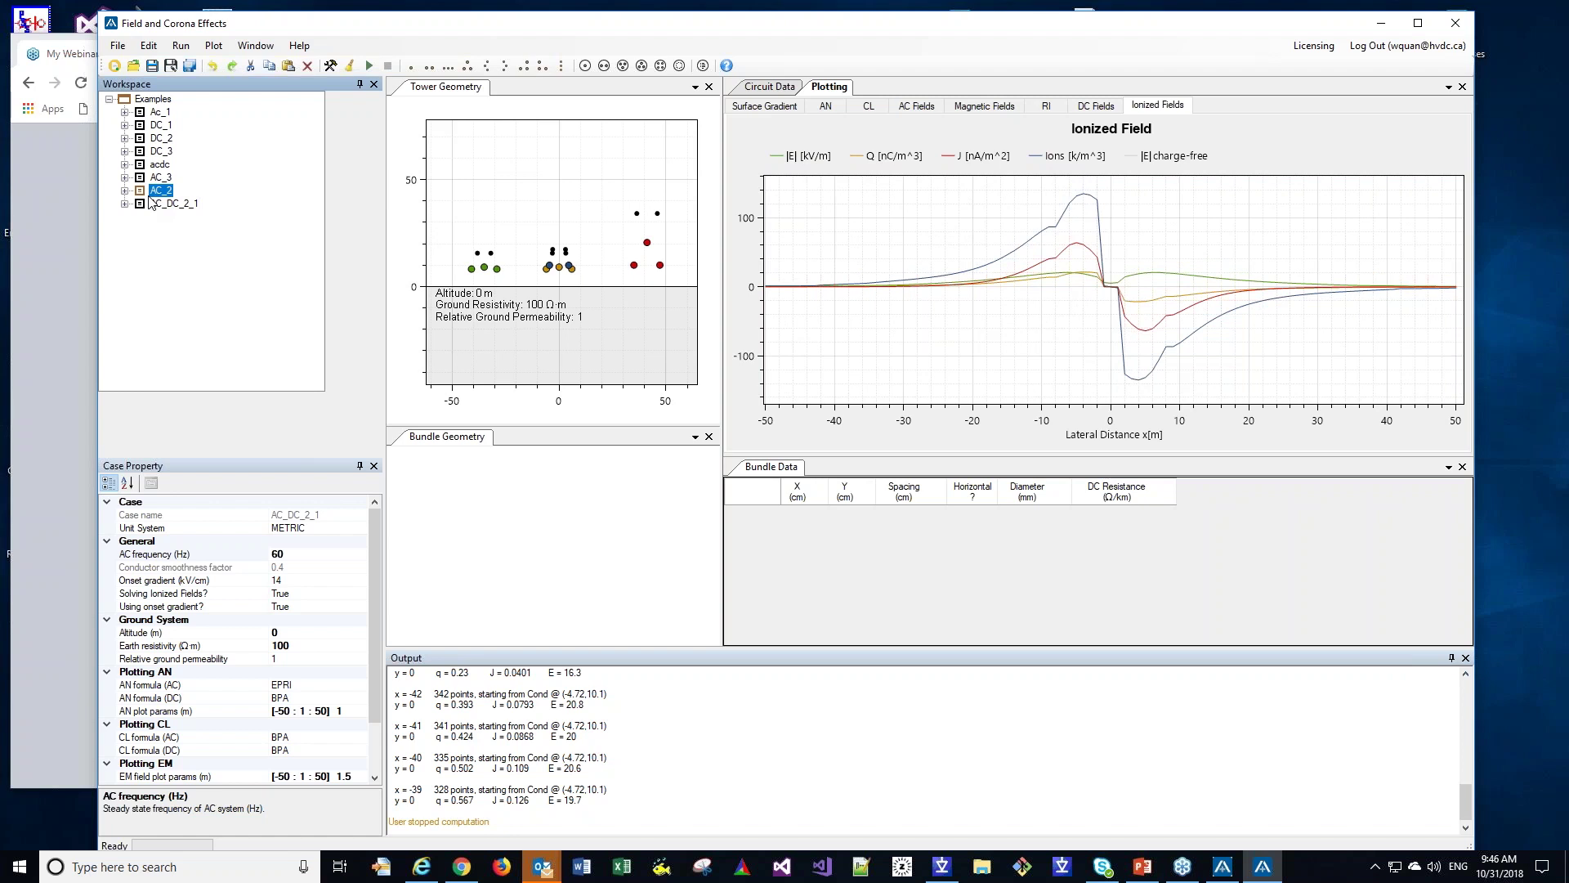
{"action": "right_click", "coordinate": [151, 202]}
{"action": "left_click", "coordinate": [207, 245]}
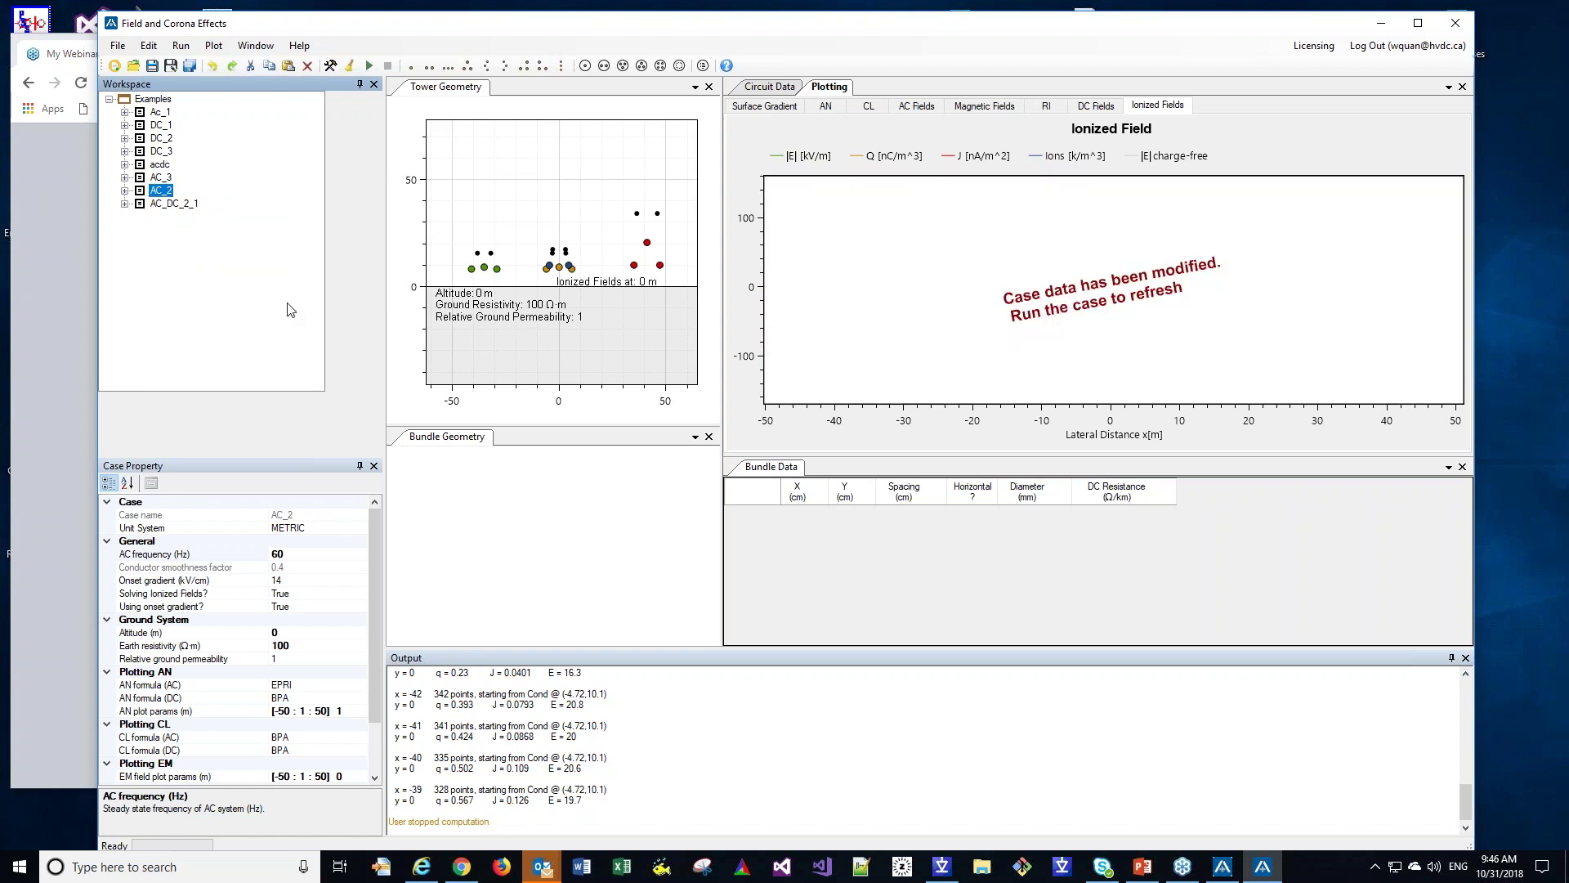
- Review the circuit data table of the AC_2 case down to the Circuit 4 conductors
{"action": "left_click", "coordinate": [769, 88]}
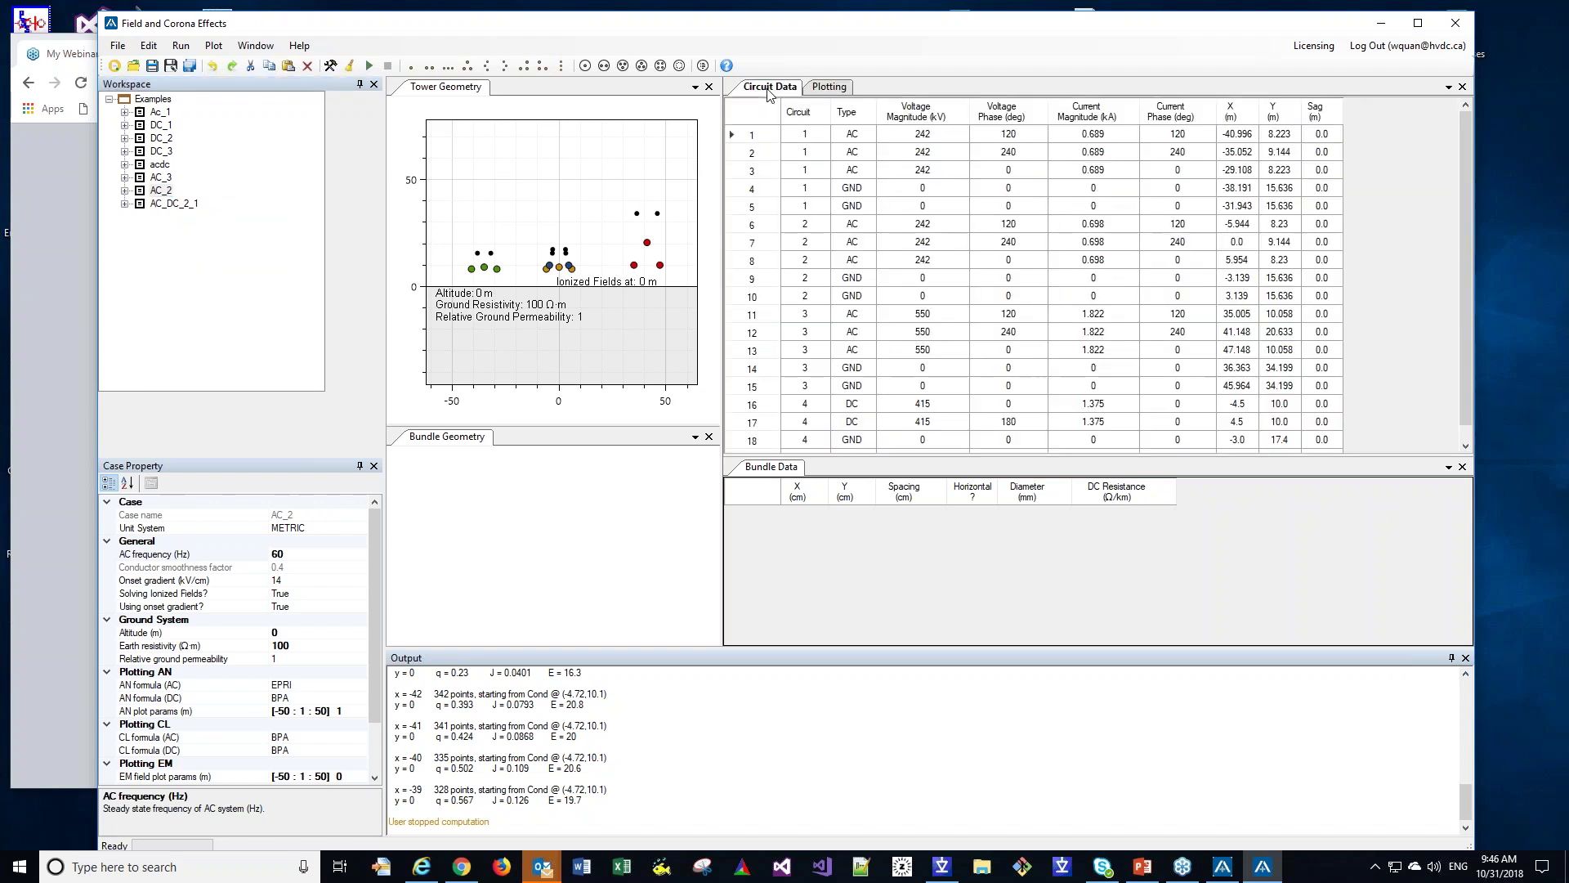
{"action": "scroll", "coordinate": [1430, 380], "scroll_direction": "down", "scroll_amount": 1}
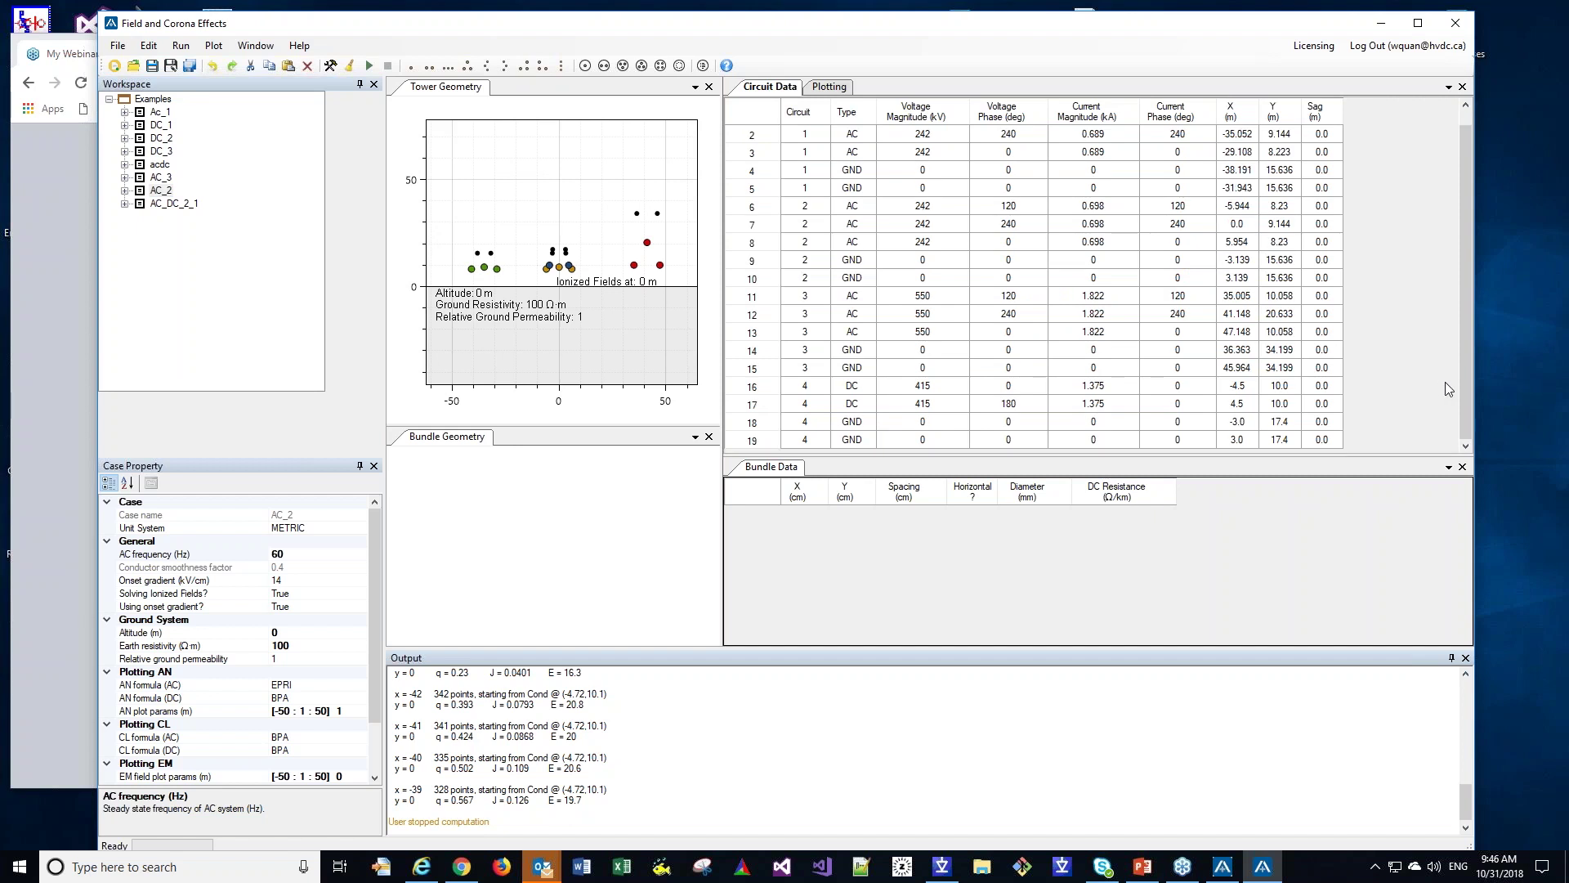
{"action": "left_click", "coordinate": [1456, 25]}
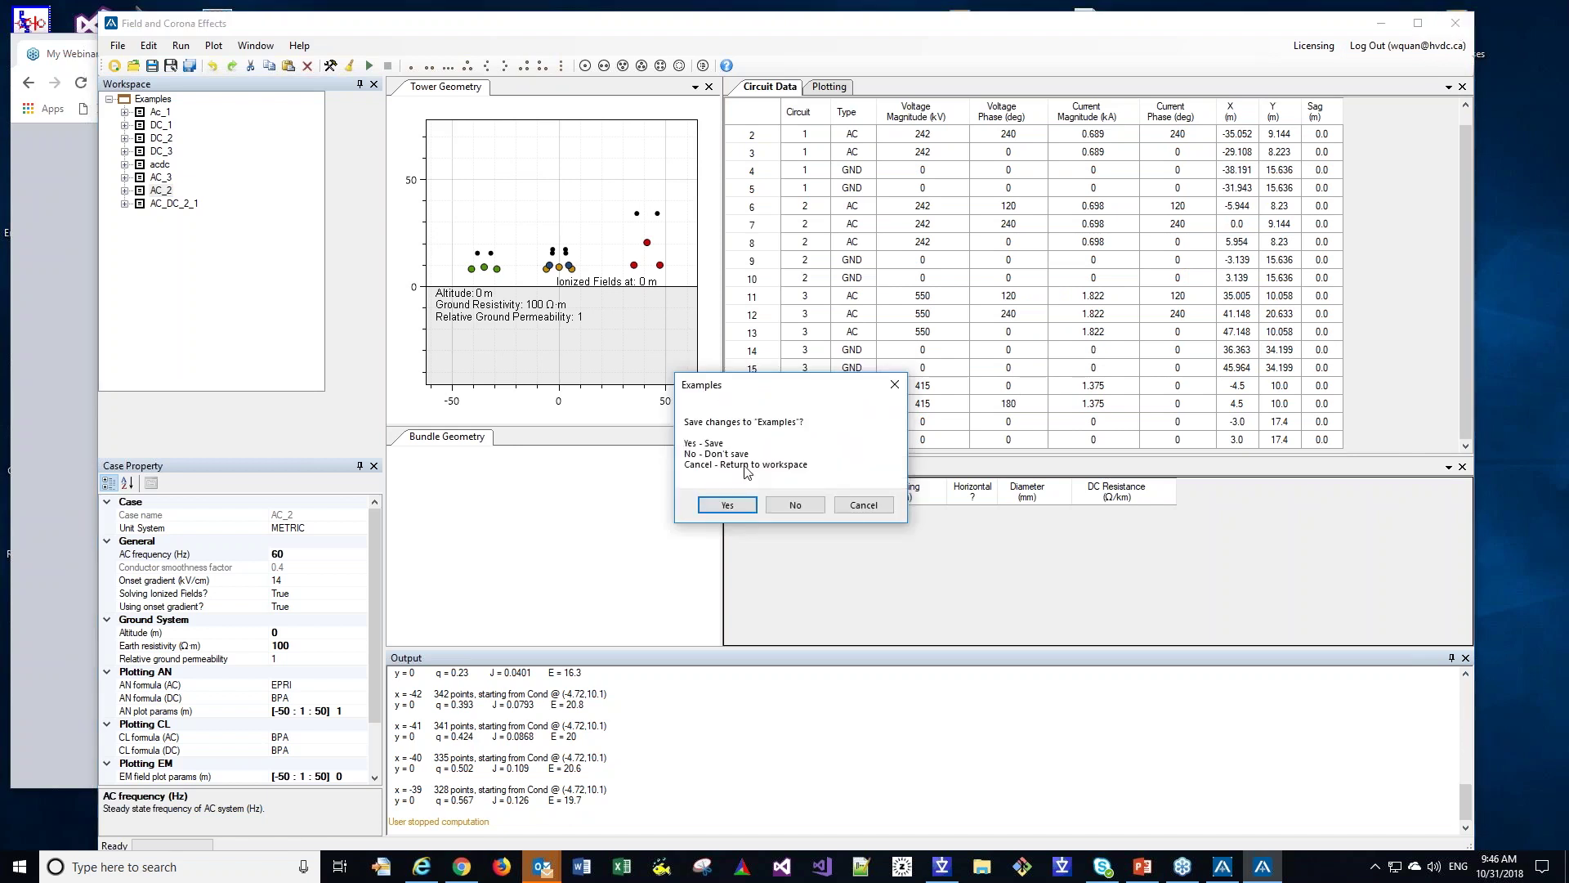
{"action": "key", "text": "Escape"}
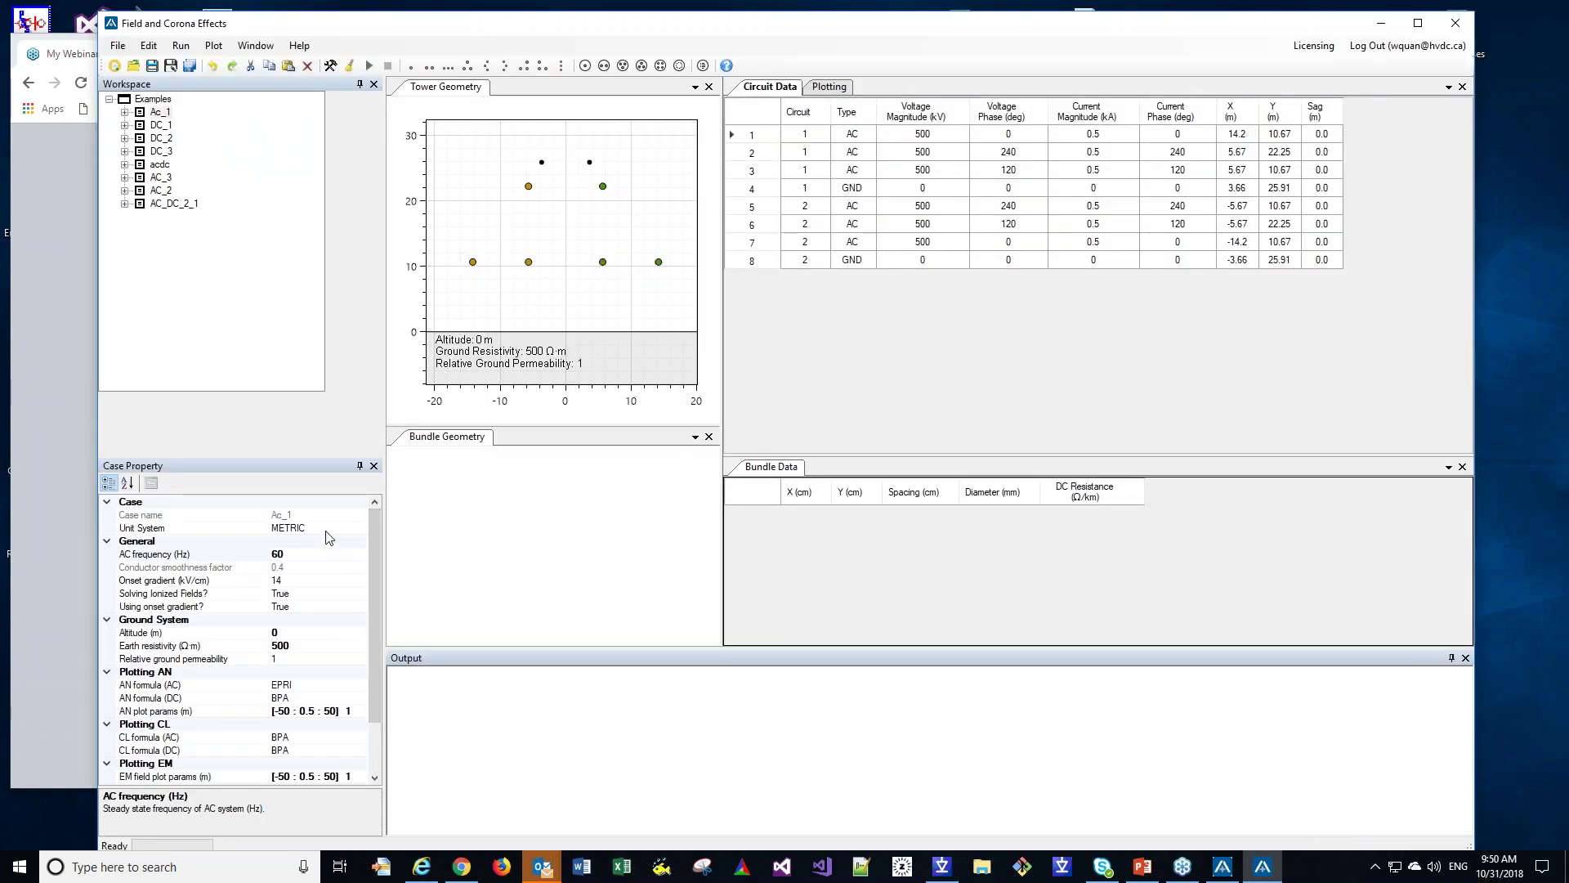
- Check which unit systems are available for the Ac_1 case, keeping METRIC
{"action": "left_click", "coordinate": [364, 529]}
{"action": "left_click", "coordinate": [360, 529]}
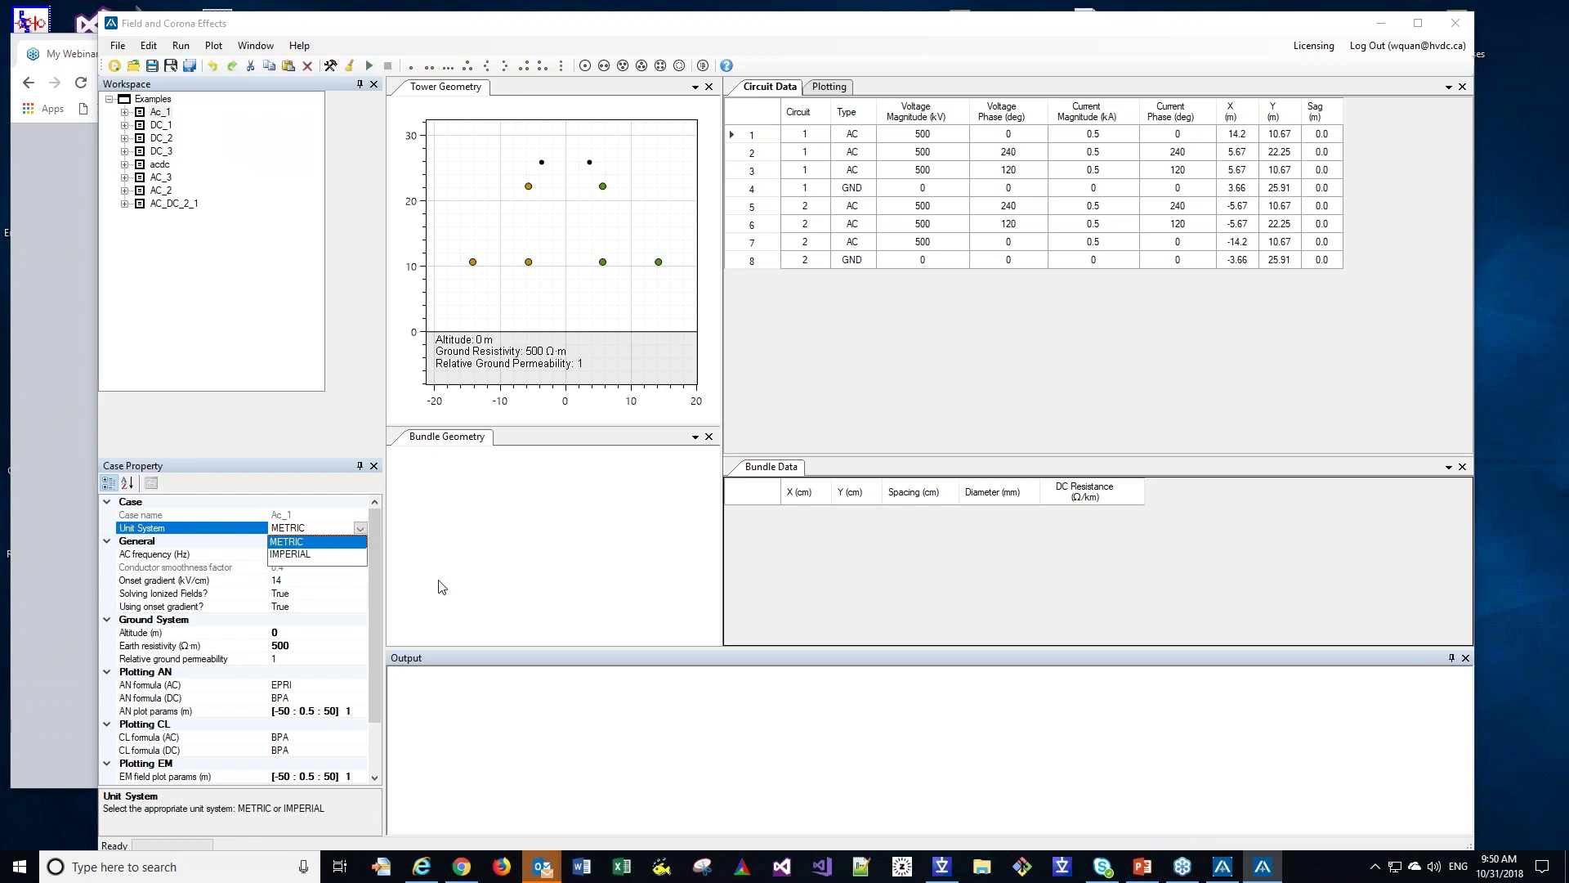
{"action": "left_click", "coordinate": [462, 577]}
{"action": "left_click", "coordinate": [485, 576]}
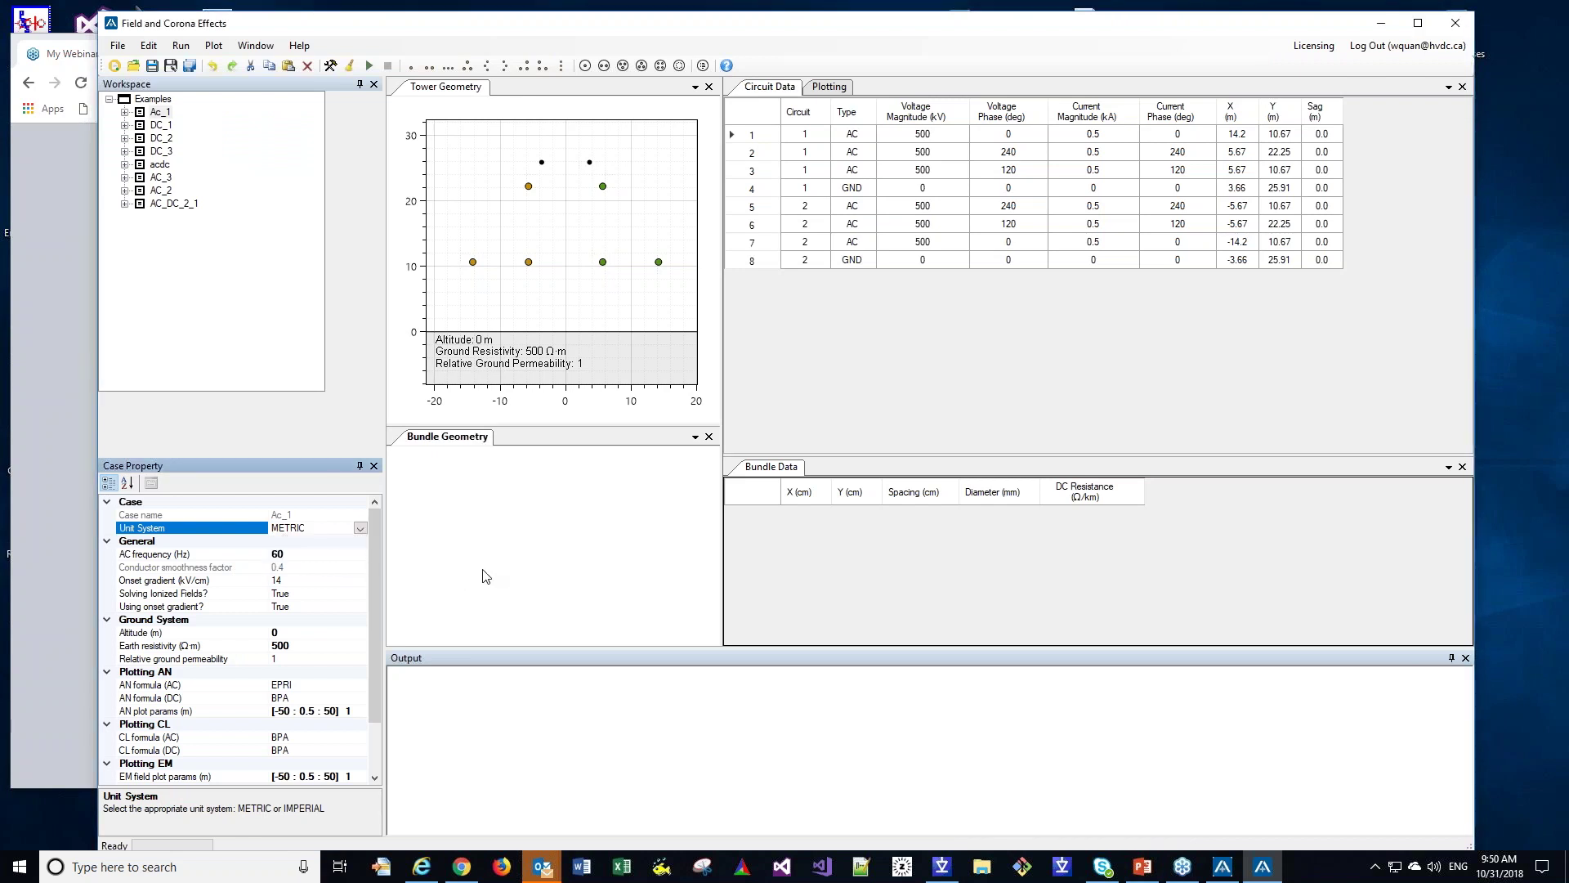
- Switch the Ac_1 case's unit system to IMPERIAL and show its plotting results
{"action": "left_click", "coordinate": [360, 528]}
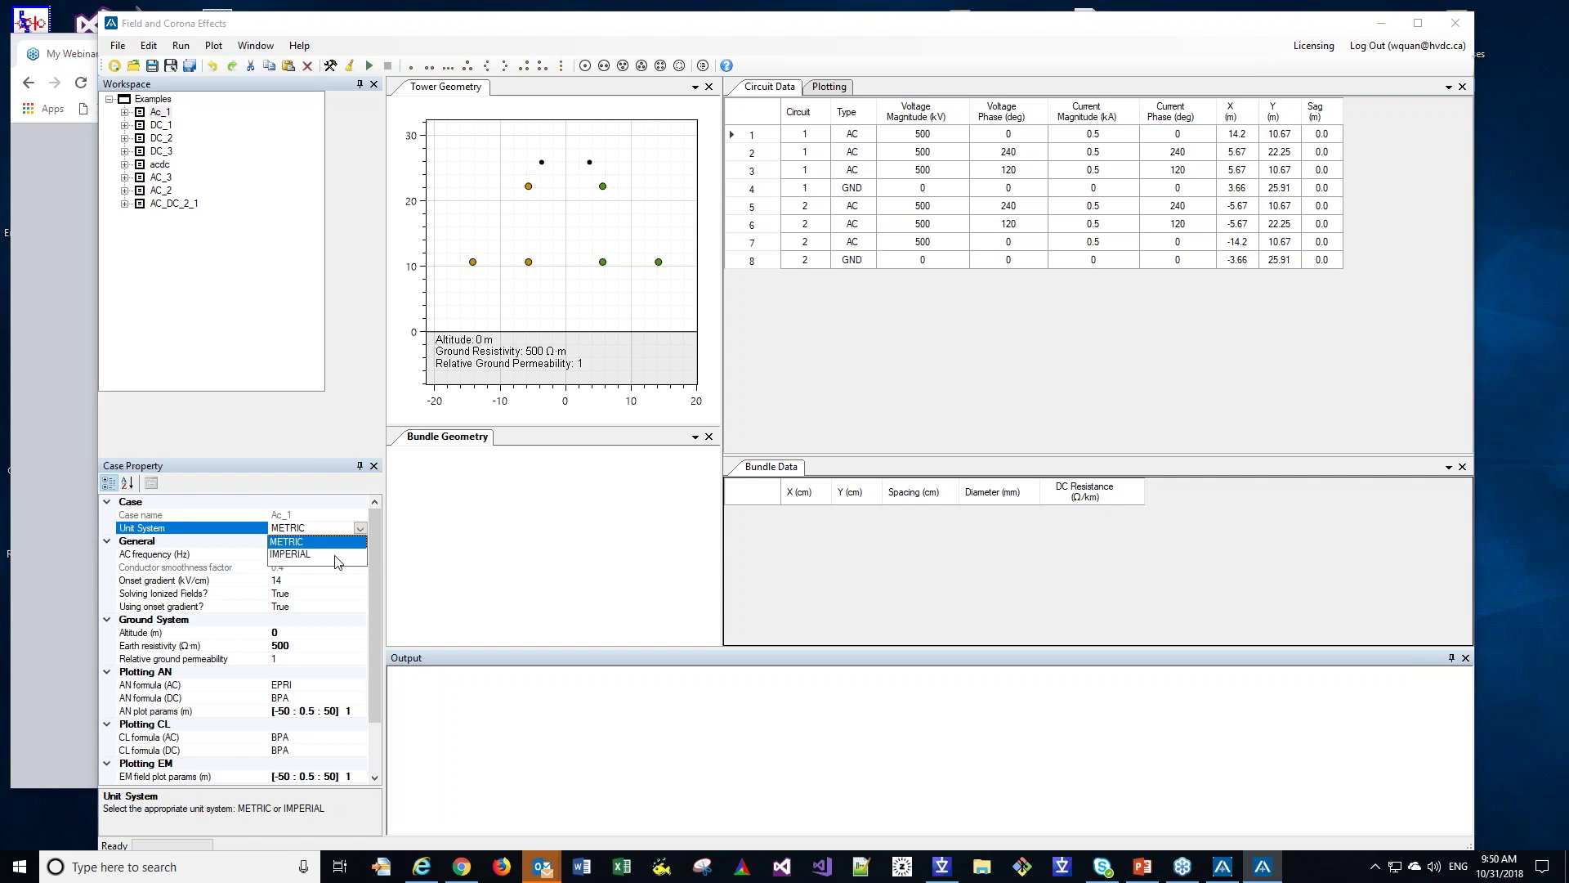
{"action": "left_click", "coordinate": [338, 554]}
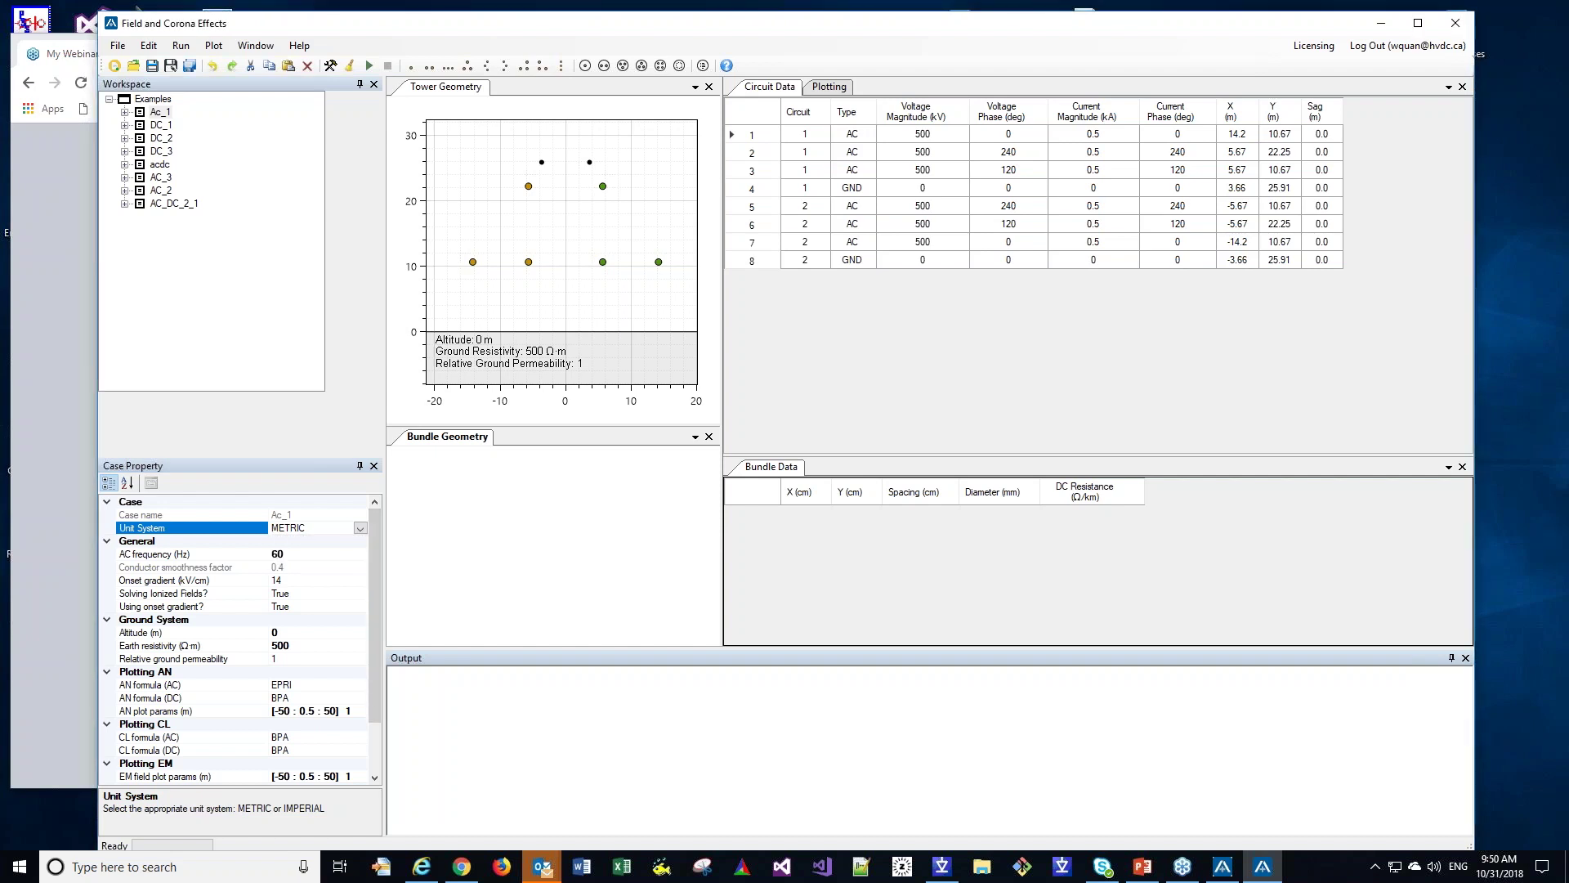
{"action": "left_click", "coordinate": [830, 87]}
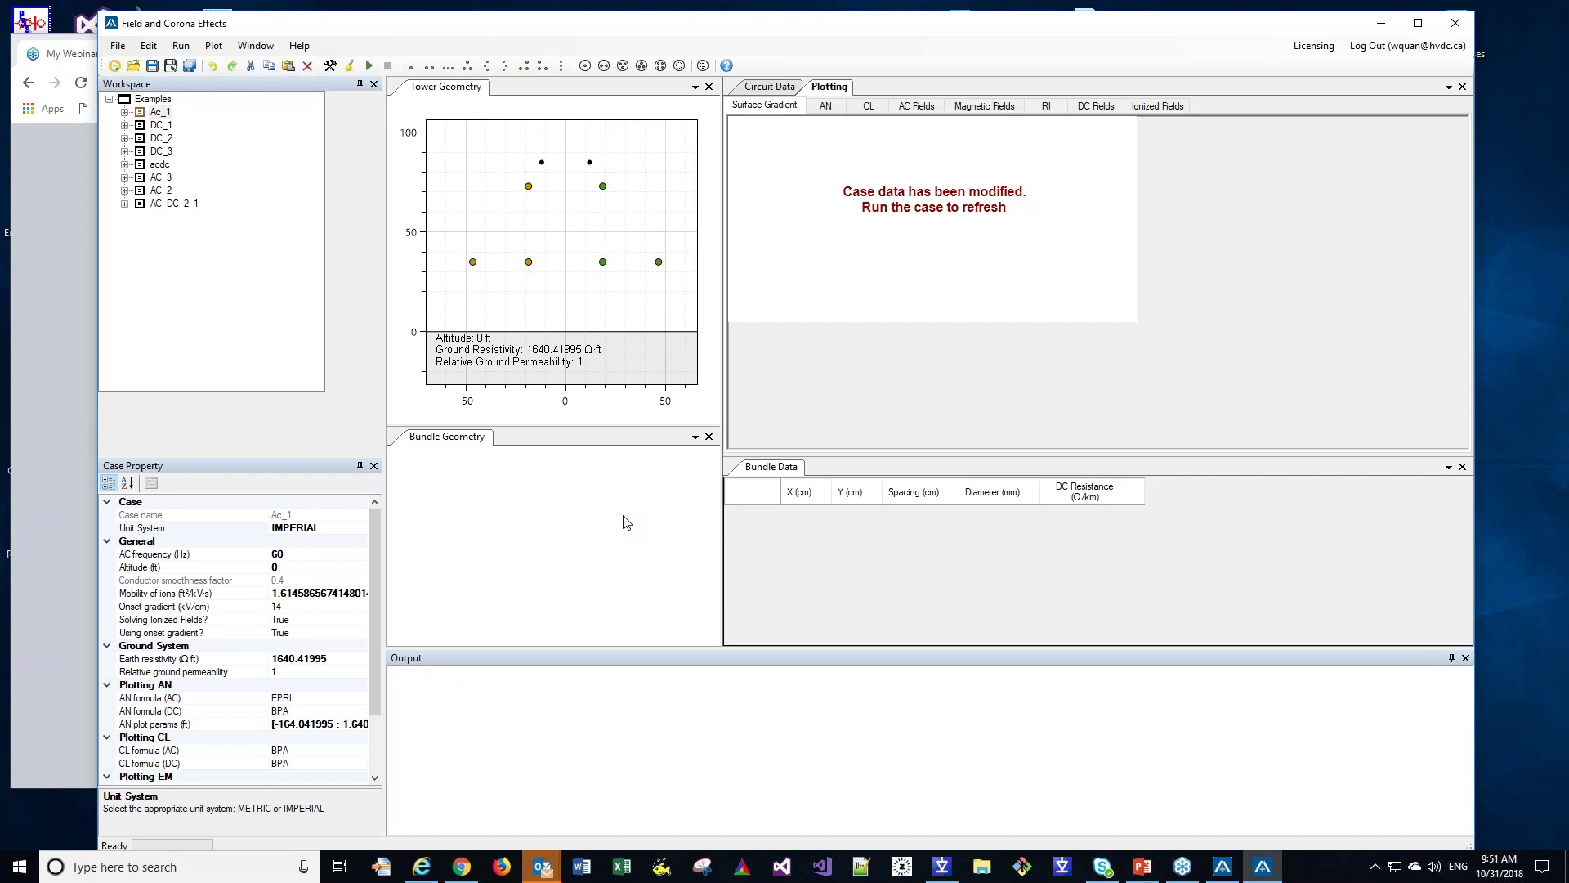
- Review the circuit data of the Ac_1 case and the bundle data of Circuit 1's upper phase conductor
{"action": "left_click", "coordinate": [760, 92]}
{"action": "left_click", "coordinate": [603, 187]}
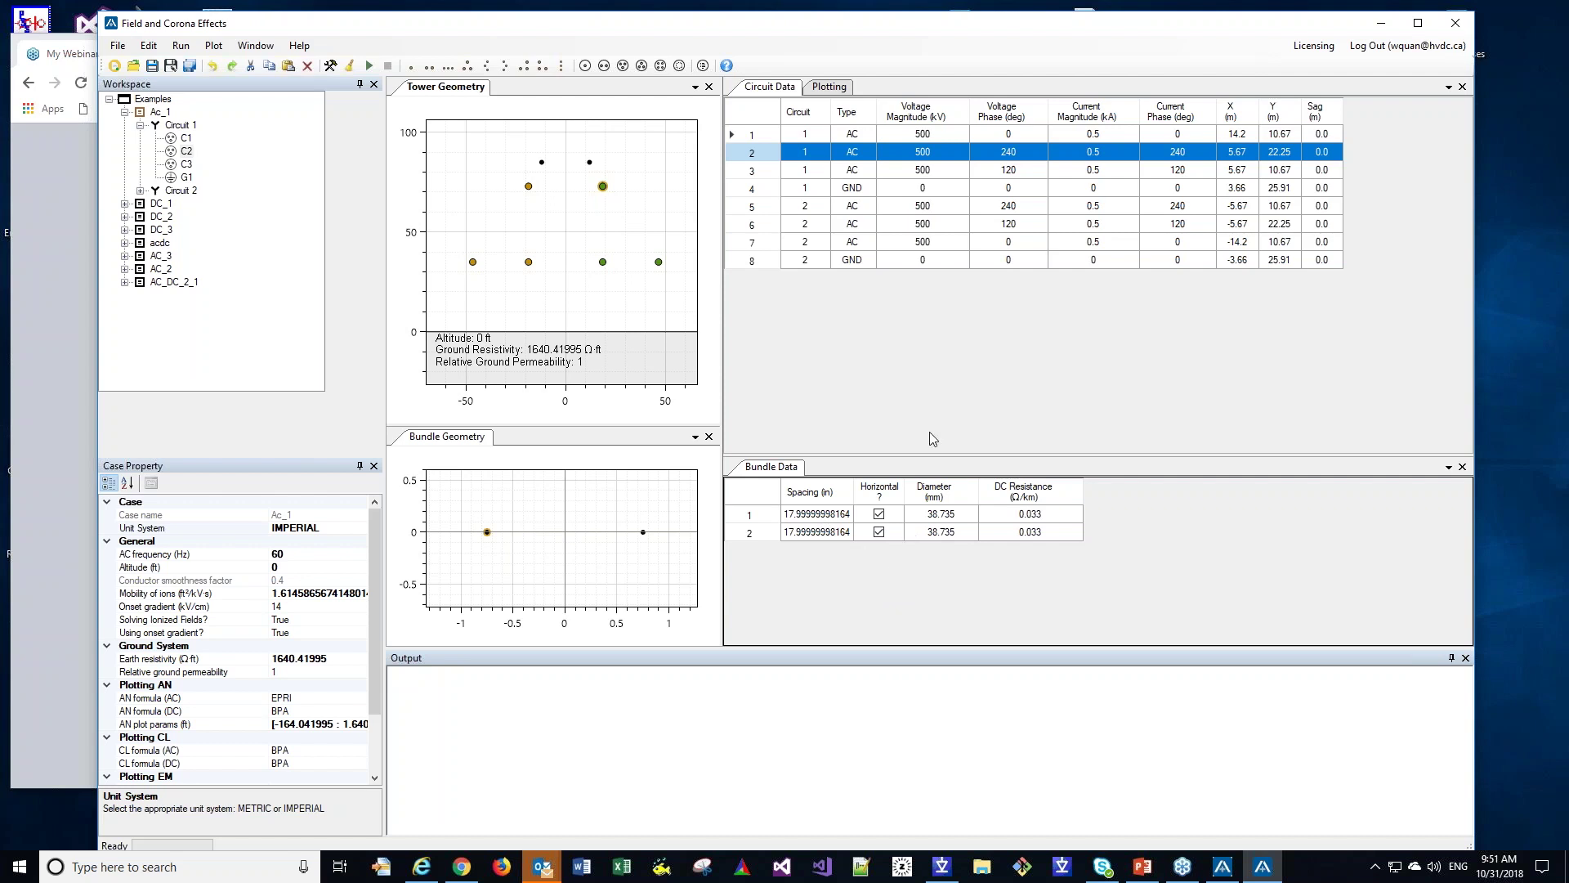
{"action": "left_click", "coordinate": [917, 384]}
- Show the Magnetic Fields plot and go through the DC cases, ending on DC_2
{"action": "left_click", "coordinate": [829, 87]}
{"action": "left_click", "coordinate": [990, 108]}
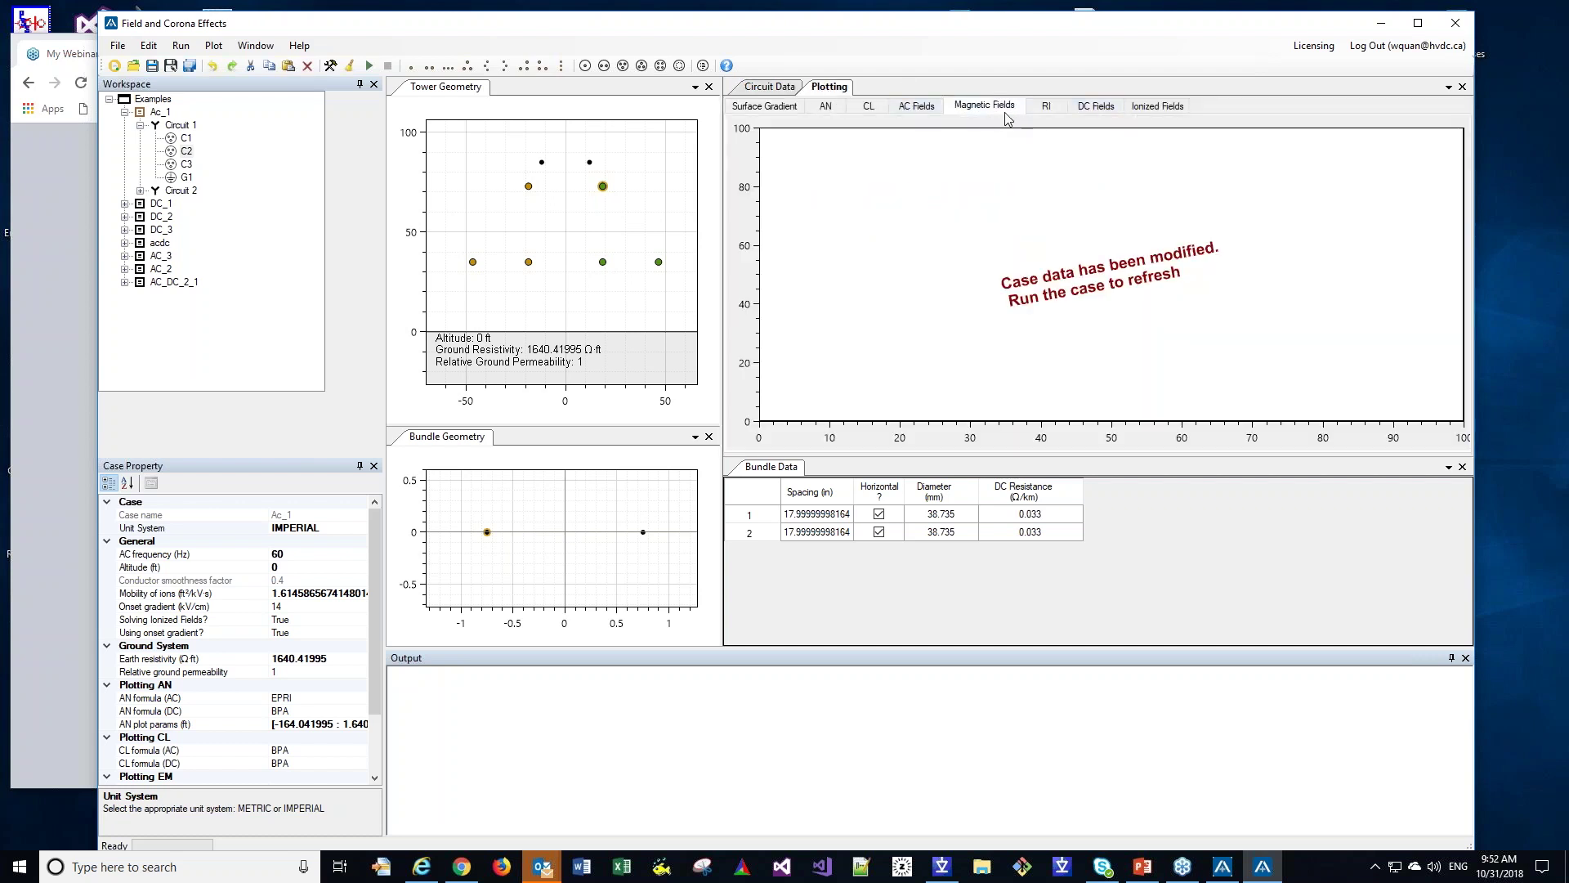
{"action": "left_click", "coordinate": [157, 204]}
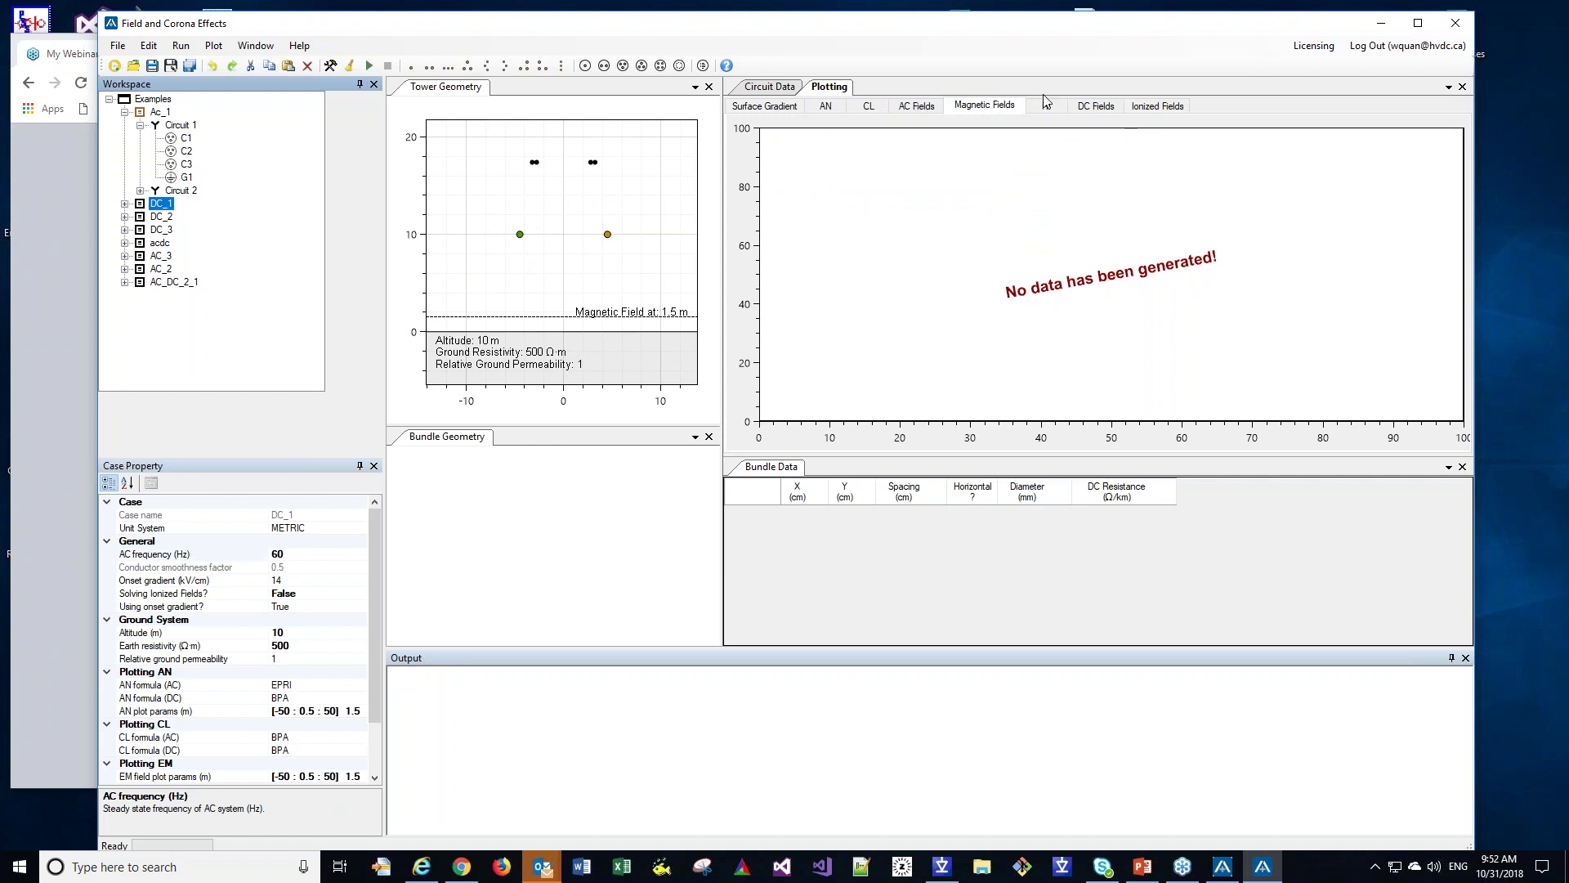
{"action": "left_click", "coordinate": [161, 217]}
{"action": "left_click", "coordinate": [160, 231]}
{"action": "left_click", "coordinate": [161, 217]}
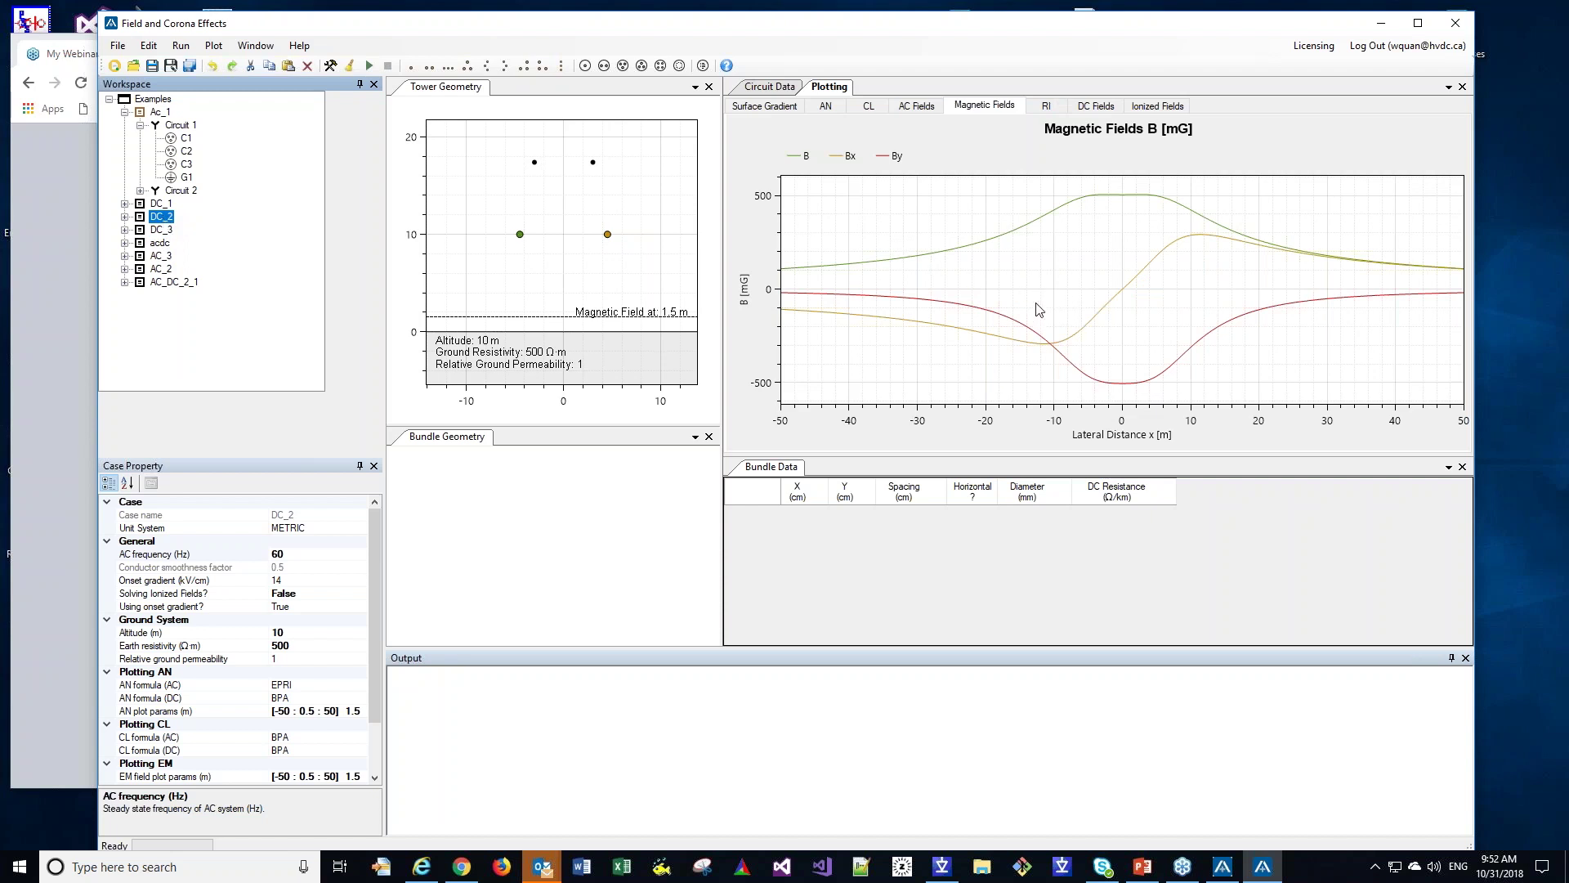
- Examine the DC_2 magnetic field plot by toggling the B, Bx and By curves off and on
{"action": "left_click", "coordinate": [798, 158]}
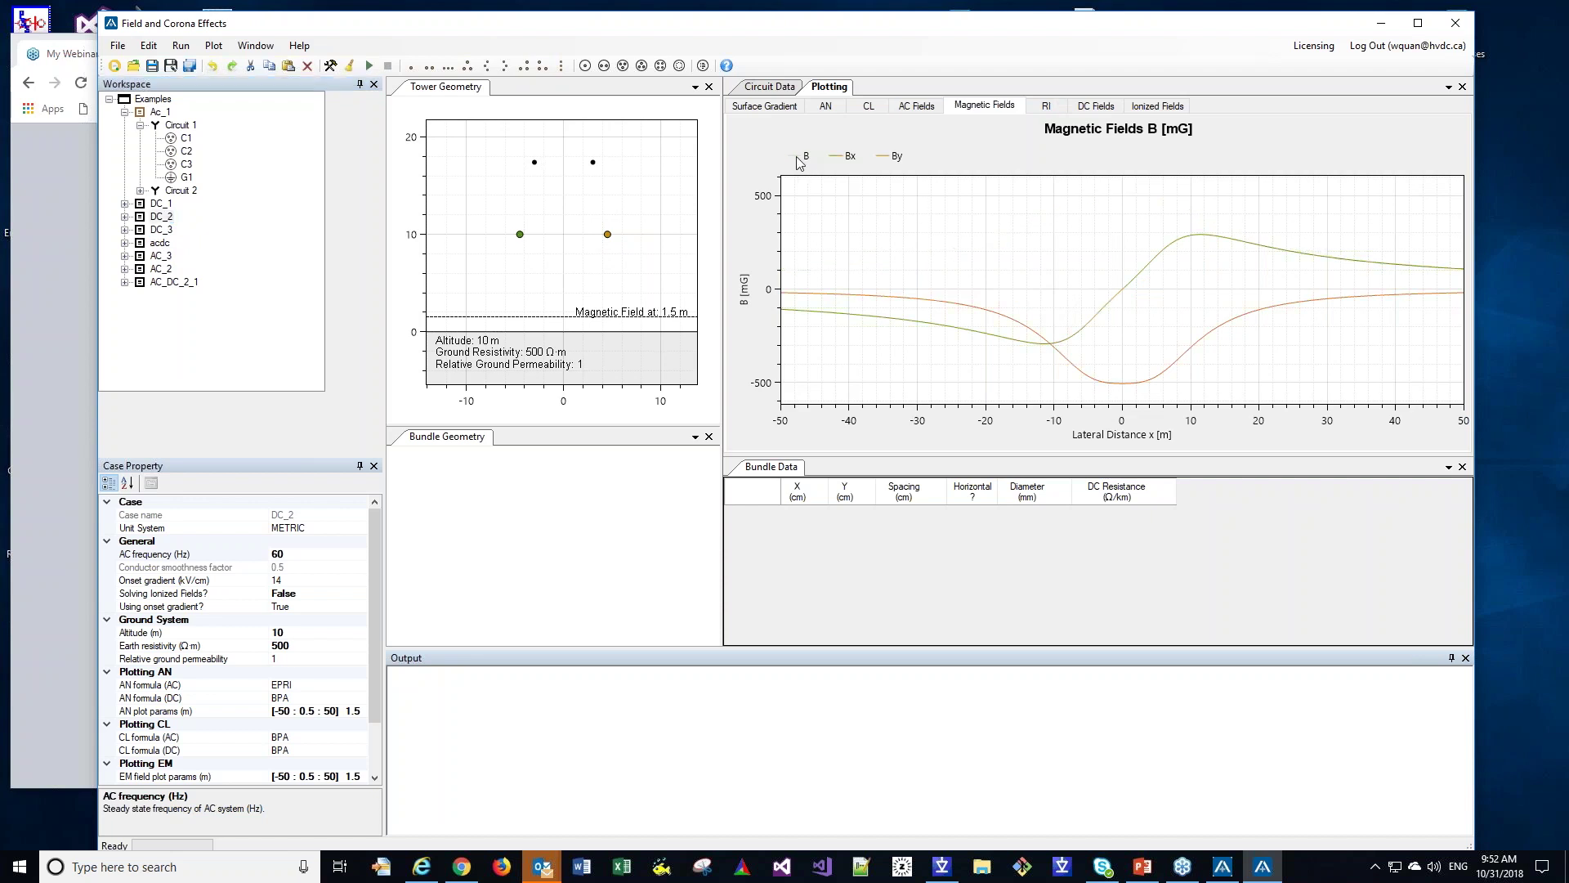
{"action": "left_click", "coordinate": [800, 159]}
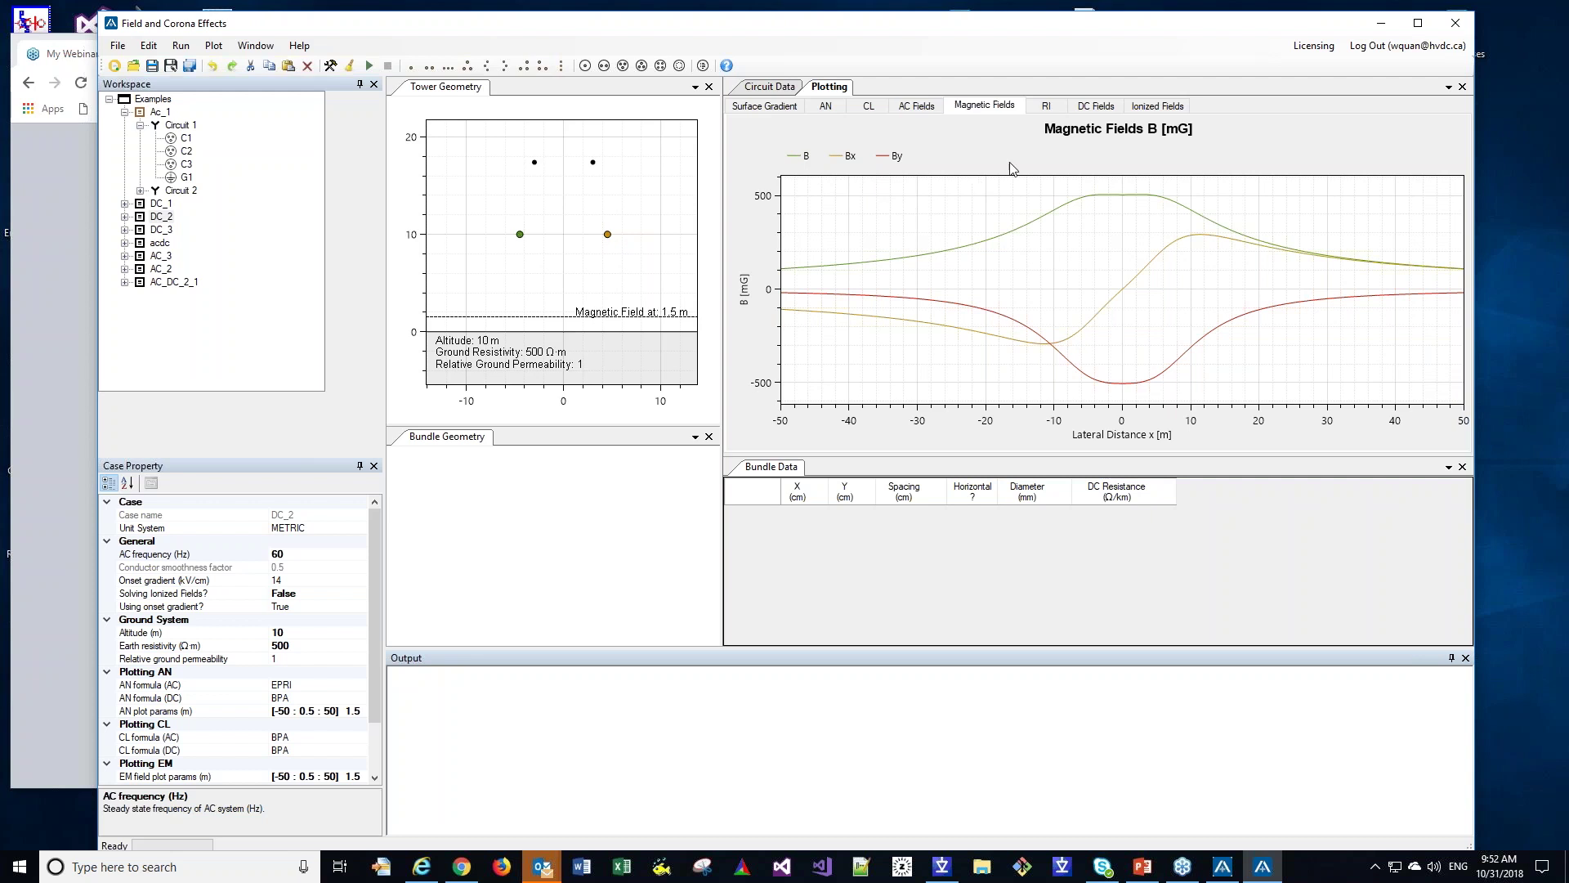
{"action": "left_click", "coordinate": [837, 161]}
{"action": "left_click", "coordinate": [837, 161]}
{"action": "left_click", "coordinate": [886, 157]}
{"action": "left_click", "coordinate": [886, 157]}
- Open the FACE online help and view the FACE GUI section
{"action": "left_click", "coordinate": [726, 65]}
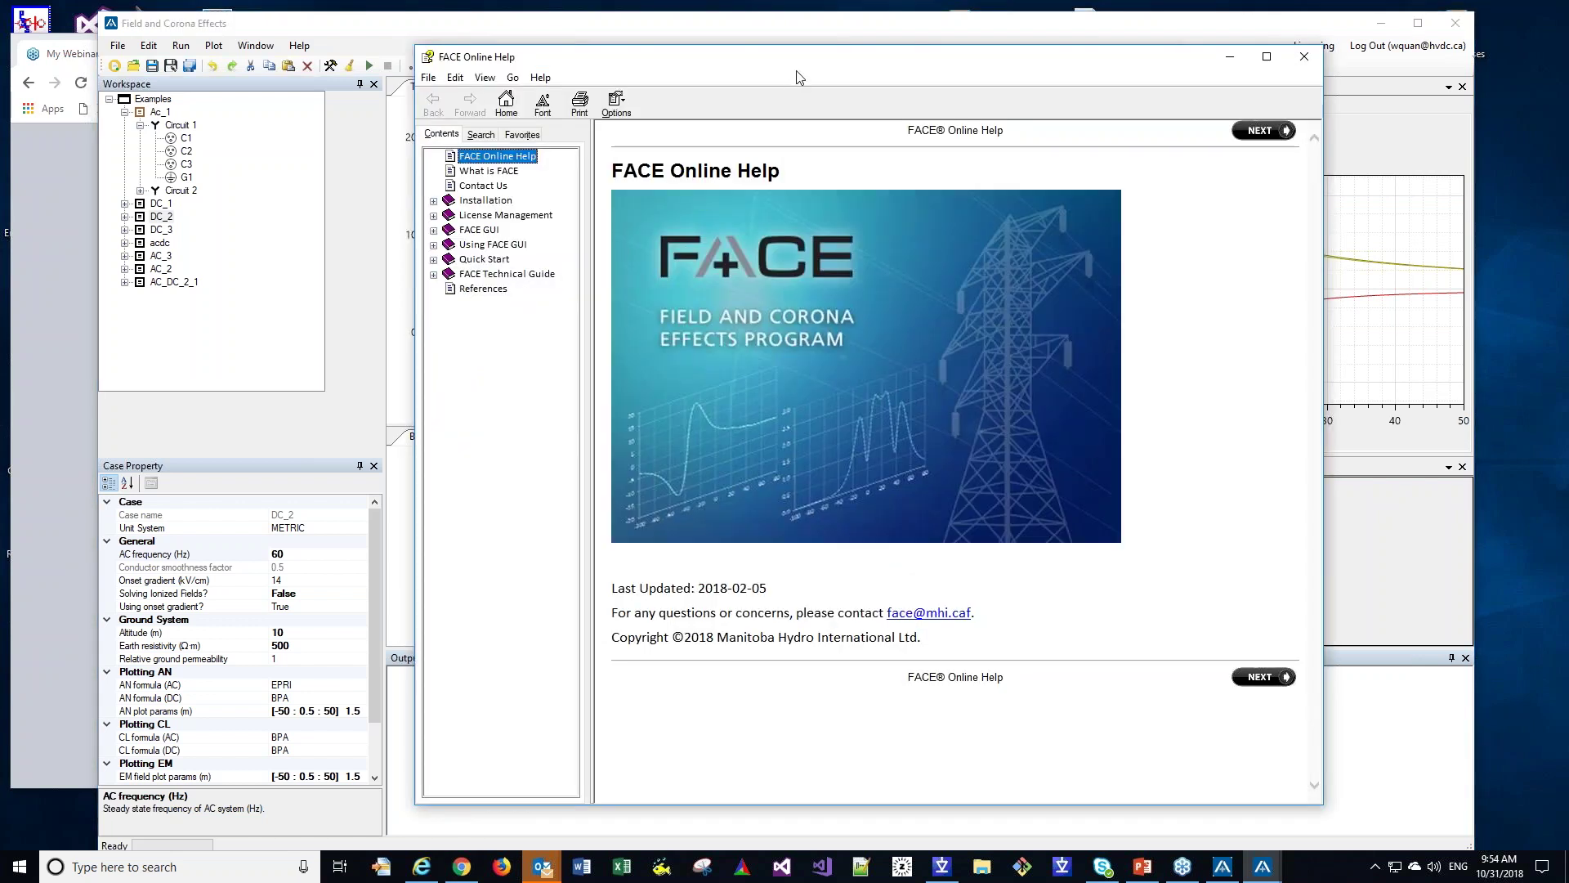
{"action": "left_click_drag", "start_coordinate": [800, 76], "coordinate": [726, 90]}
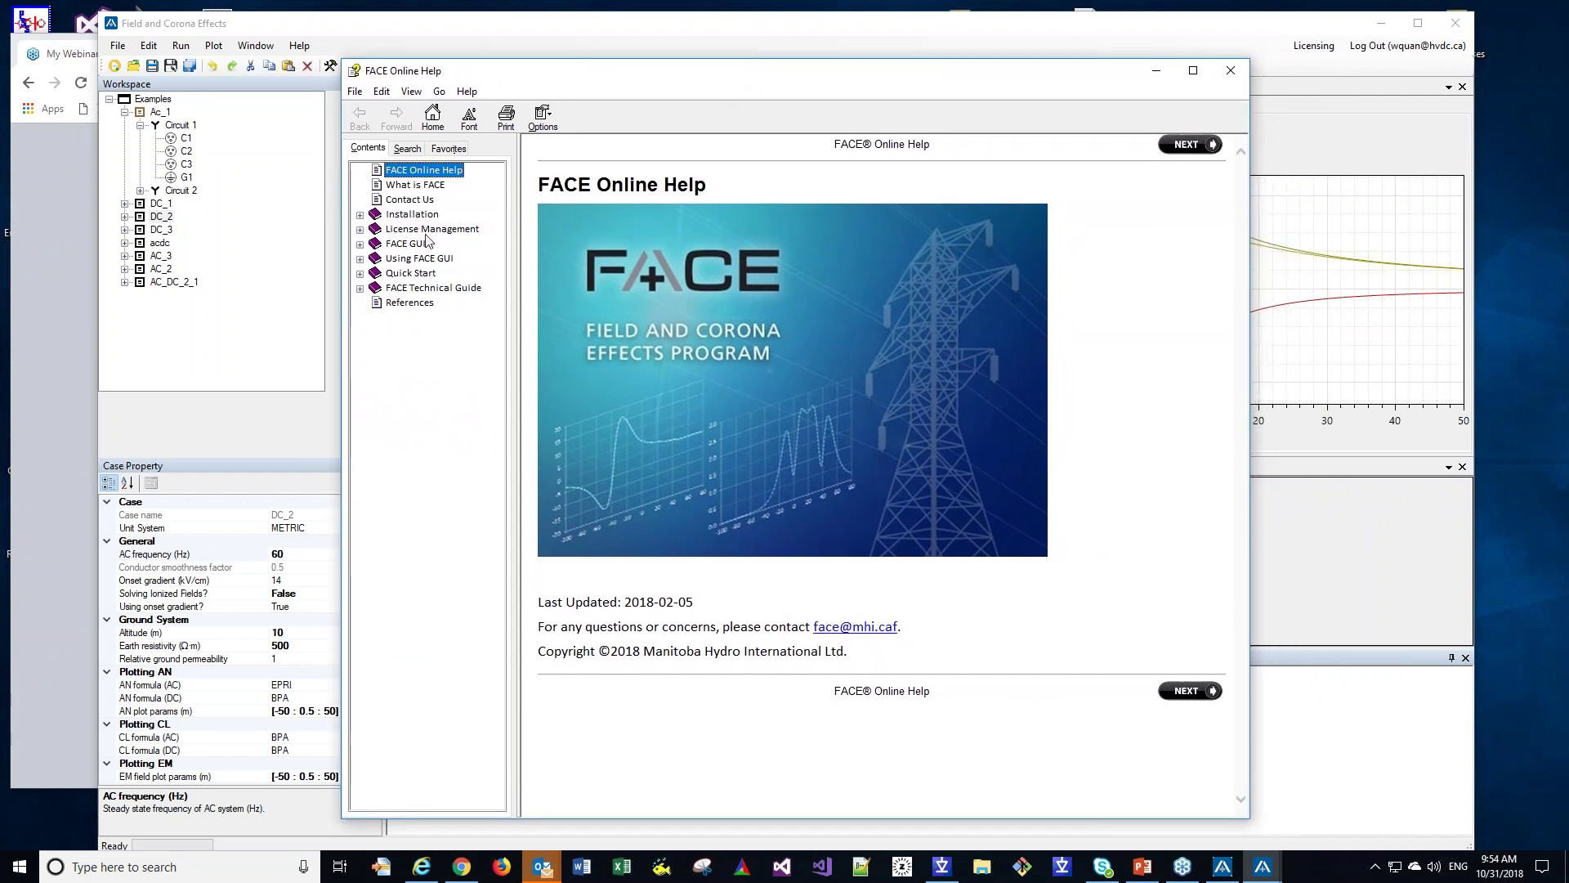
{"action": "left_click", "coordinate": [361, 244]}
{"action": "left_click", "coordinate": [414, 245]}
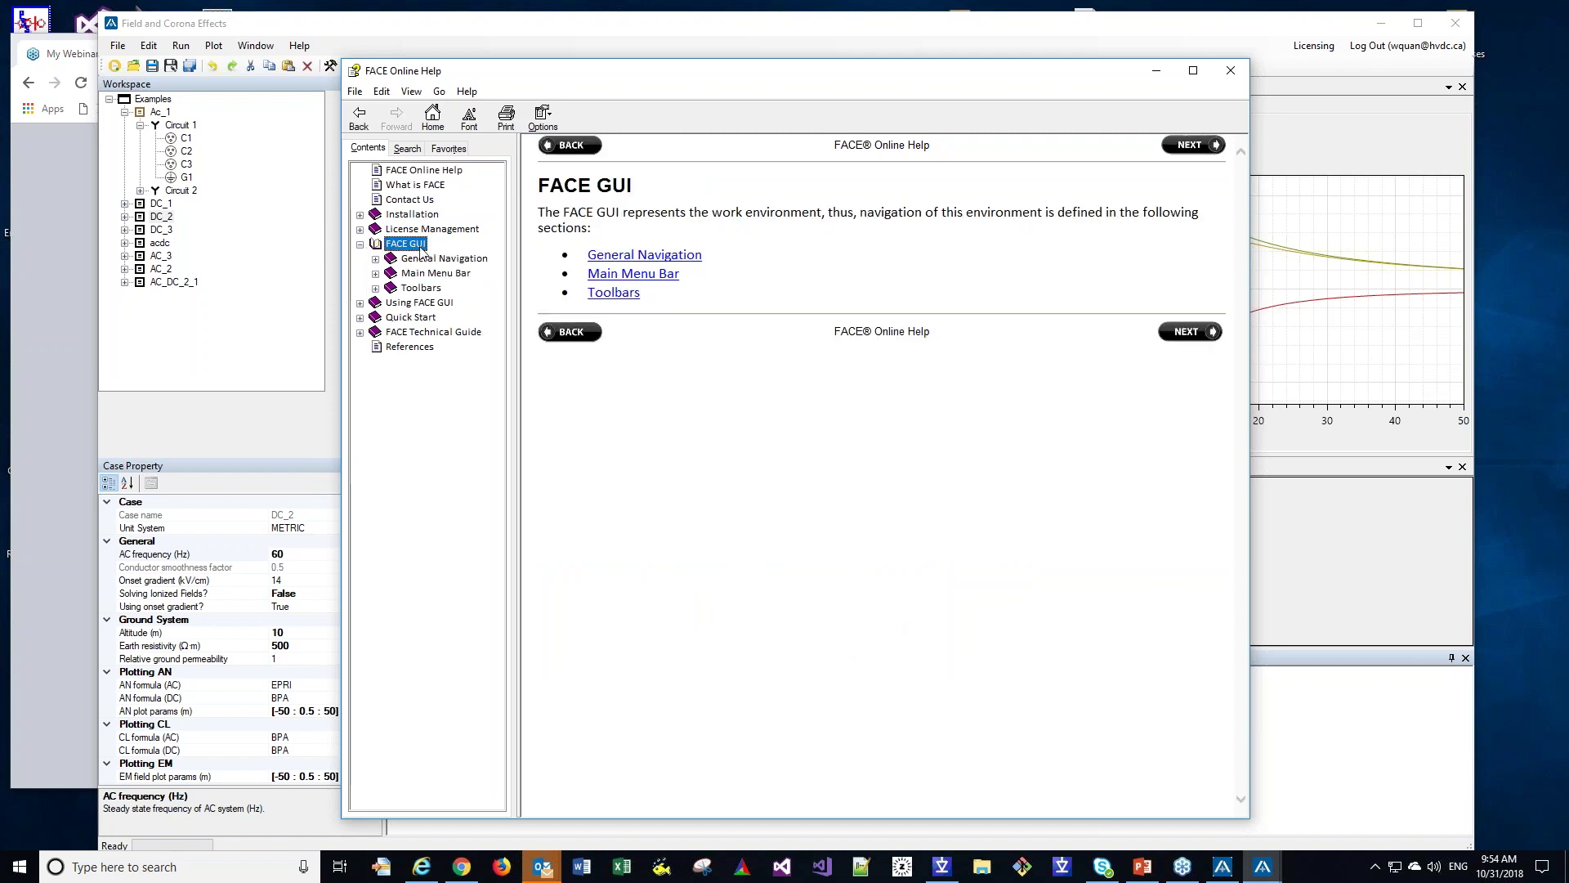
{"action": "left_click", "coordinate": [360, 244]}
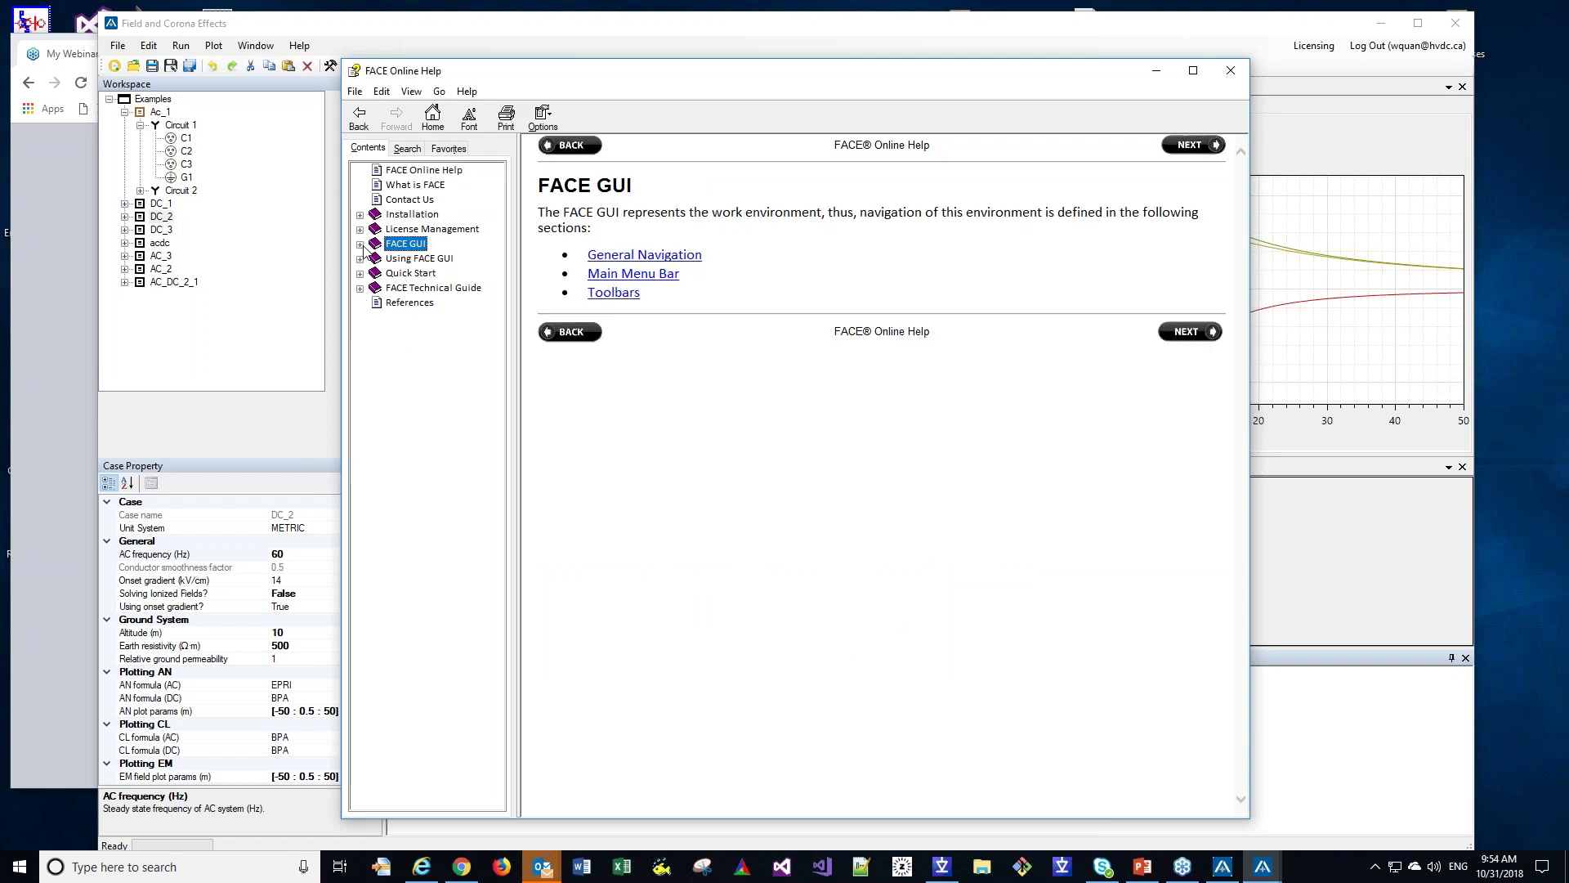
- Read the Technical Guide's audible noise topics: fair weather conditions and BPA model for AC lines, and BPA model for DC lines
{"action": "left_click", "coordinate": [360, 289]}
{"action": "left_click", "coordinate": [430, 290]}
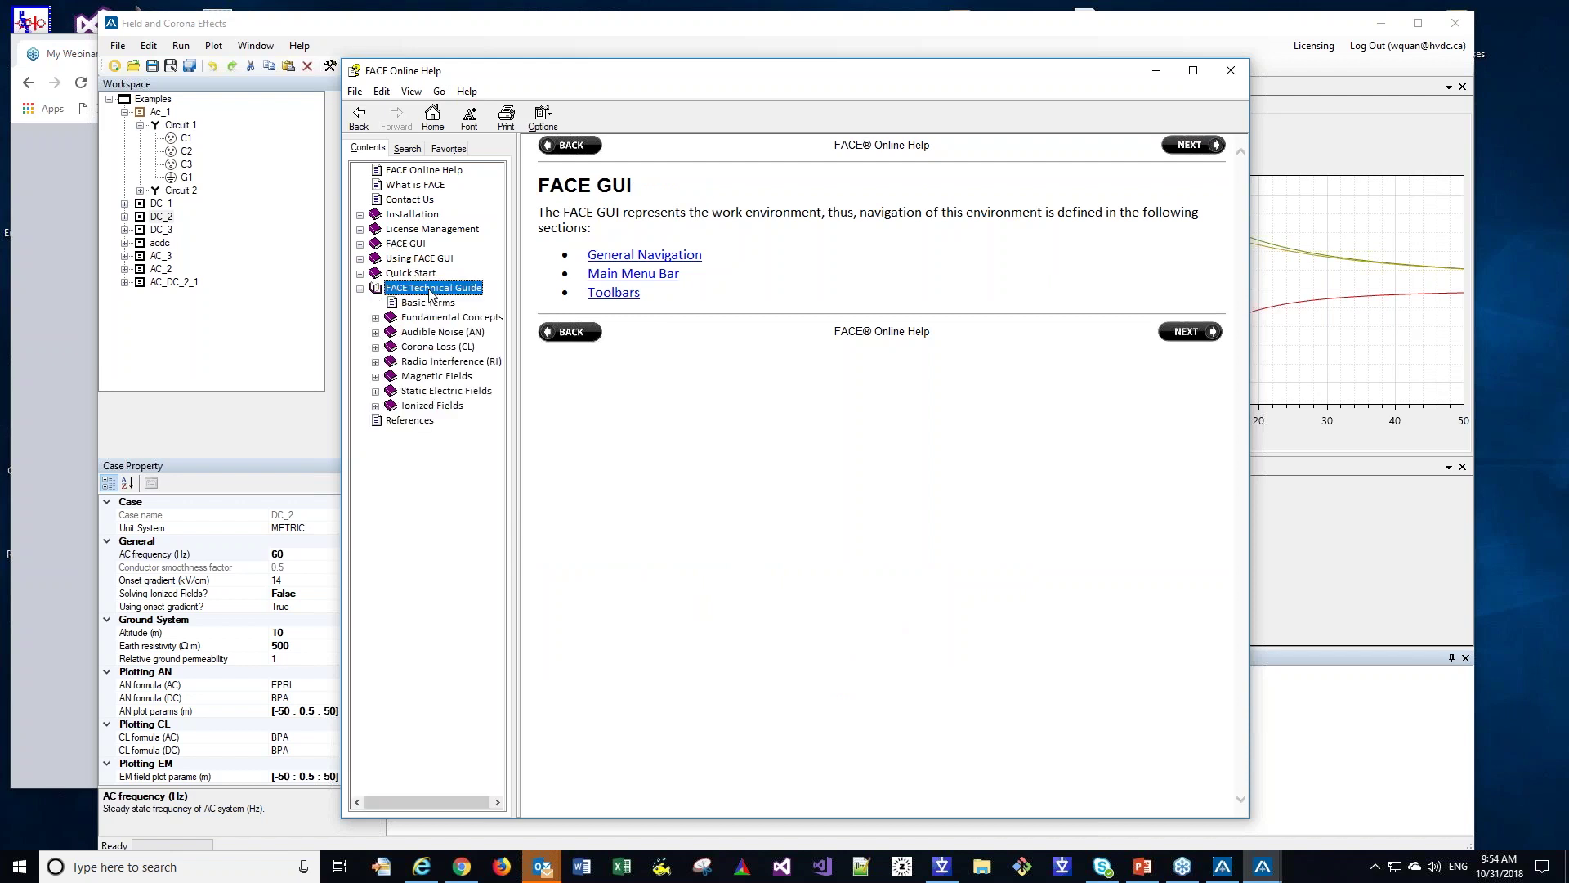
{"action": "left_click", "coordinate": [375, 332]}
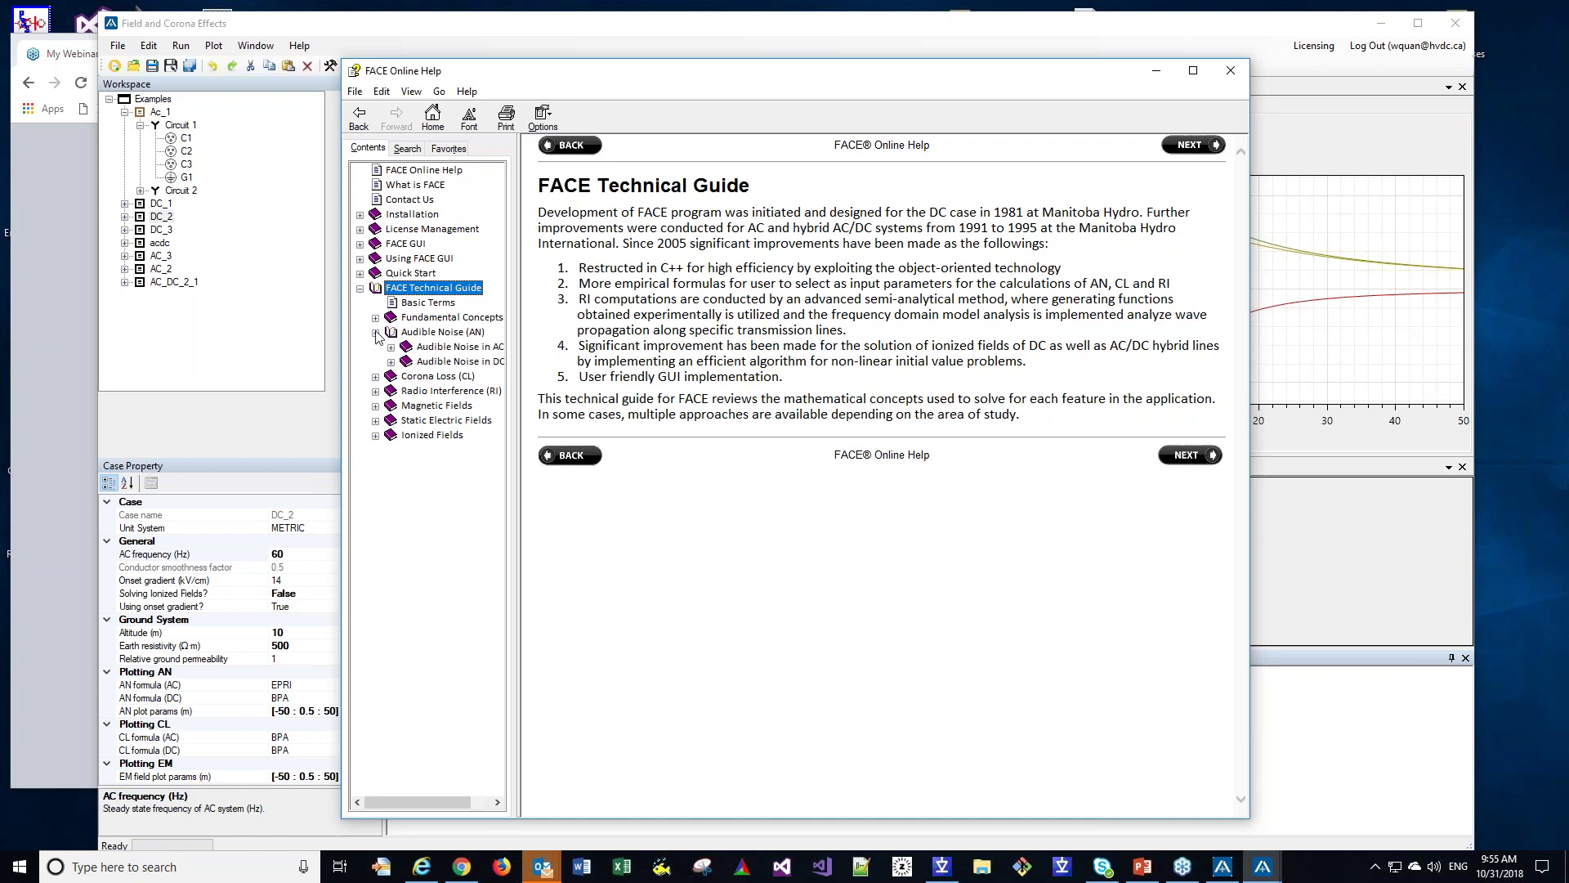
{"action": "left_click", "coordinate": [432, 346]}
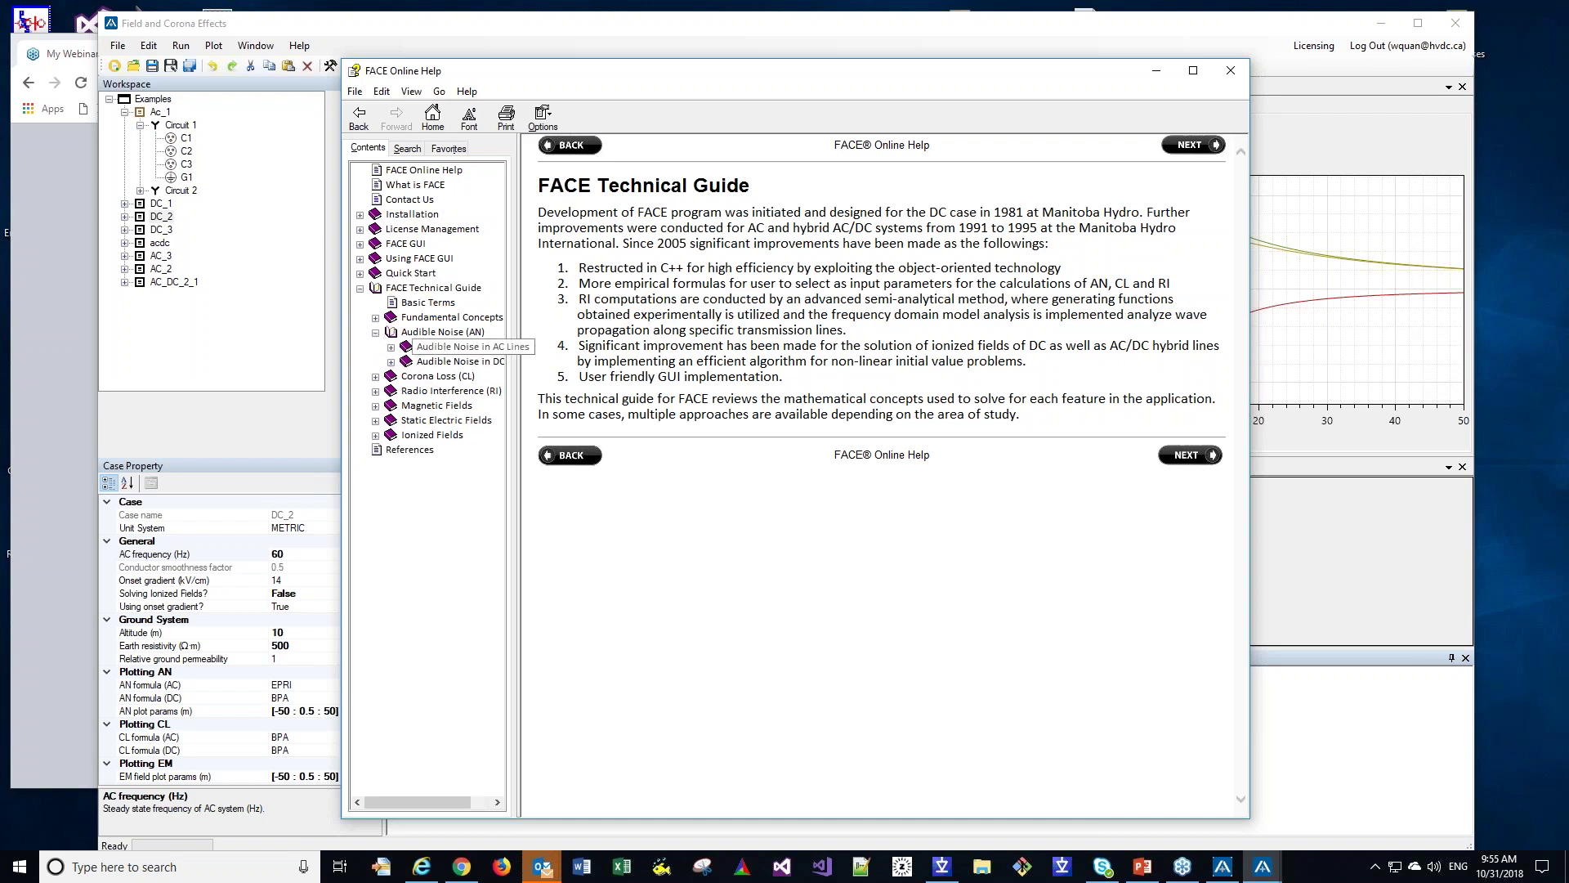
{"action": "left_click", "coordinate": [392, 348]}
{"action": "left_click", "coordinate": [443, 362]}
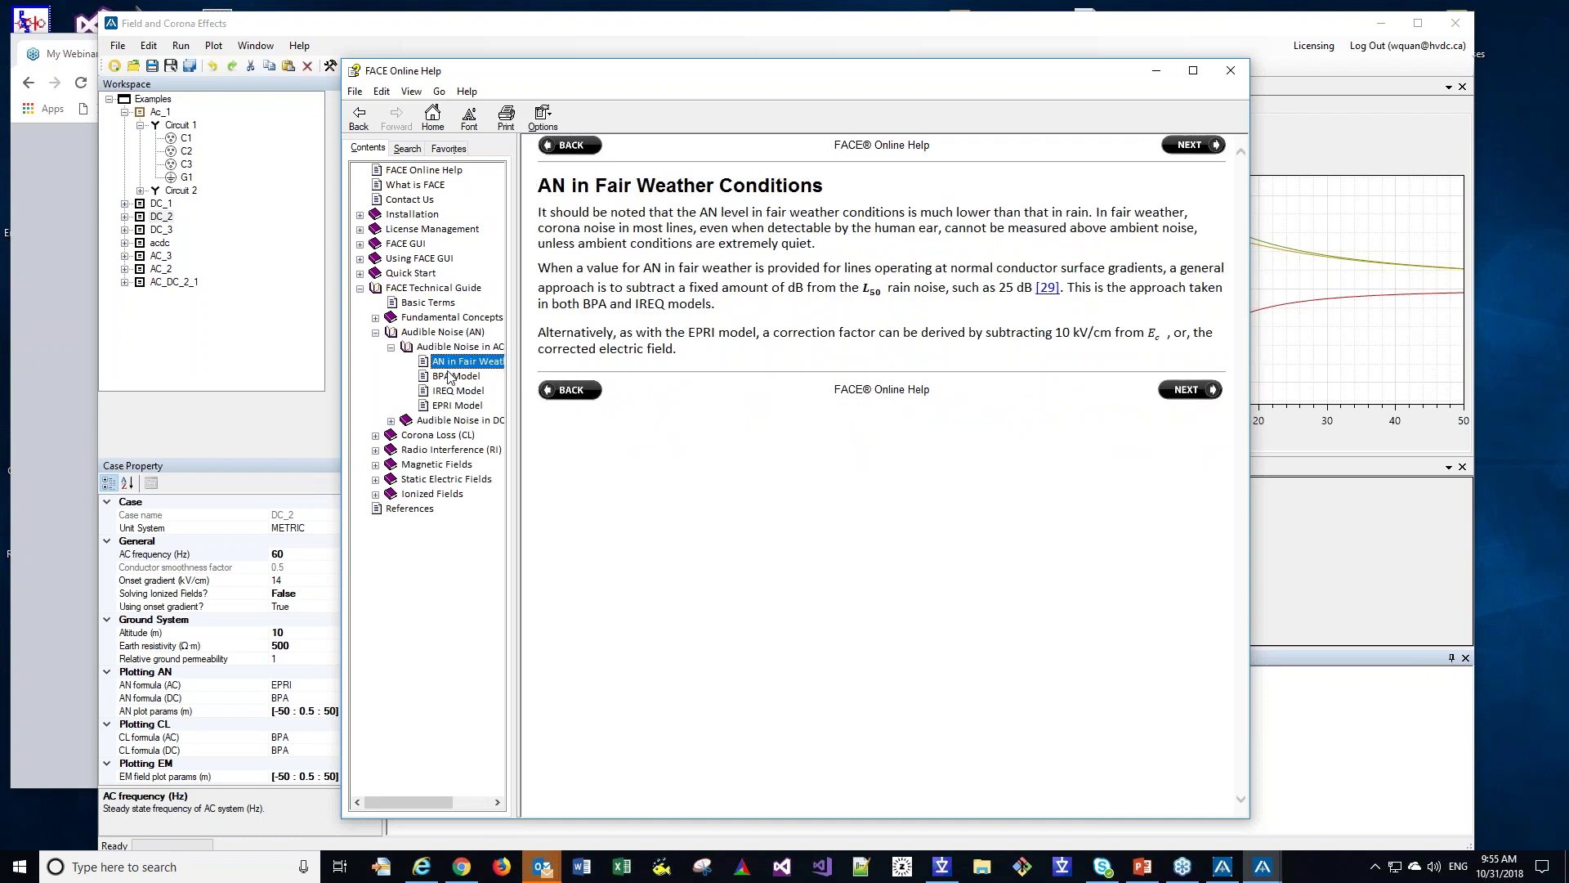
{"action": "left_click", "coordinate": [450, 377]}
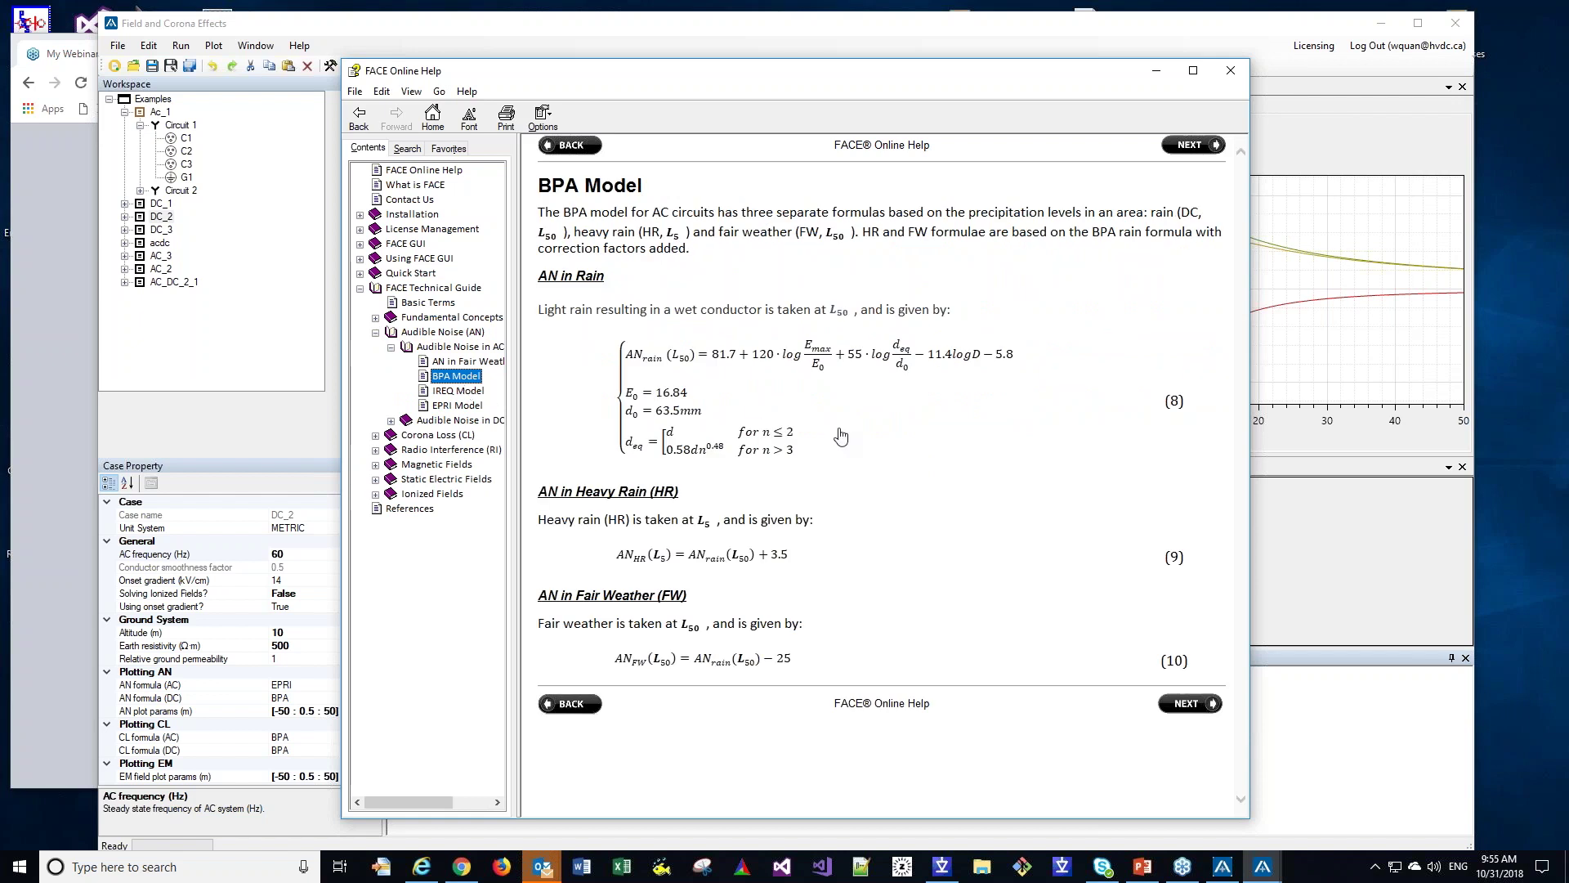
{"action": "left_click", "coordinate": [391, 422]}
{"action": "left_click", "coordinate": [452, 436]}
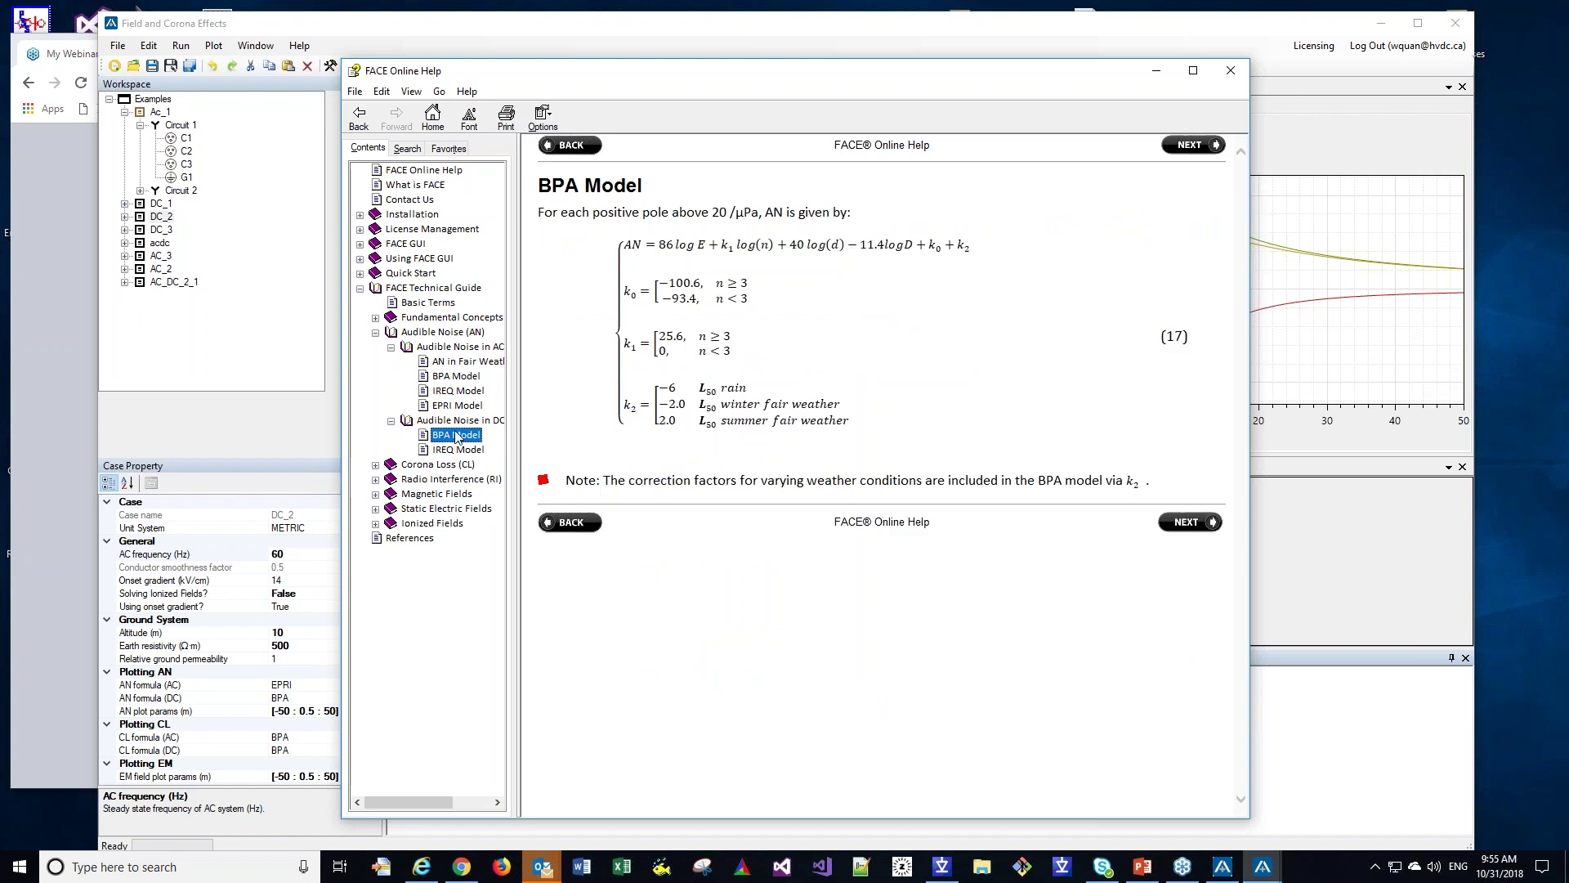
- Set the DC audible noise formula of DC_2 to IREQ_SUMMER and minimize the online help window
{"action": "double_click", "coordinate": [325, 699]}
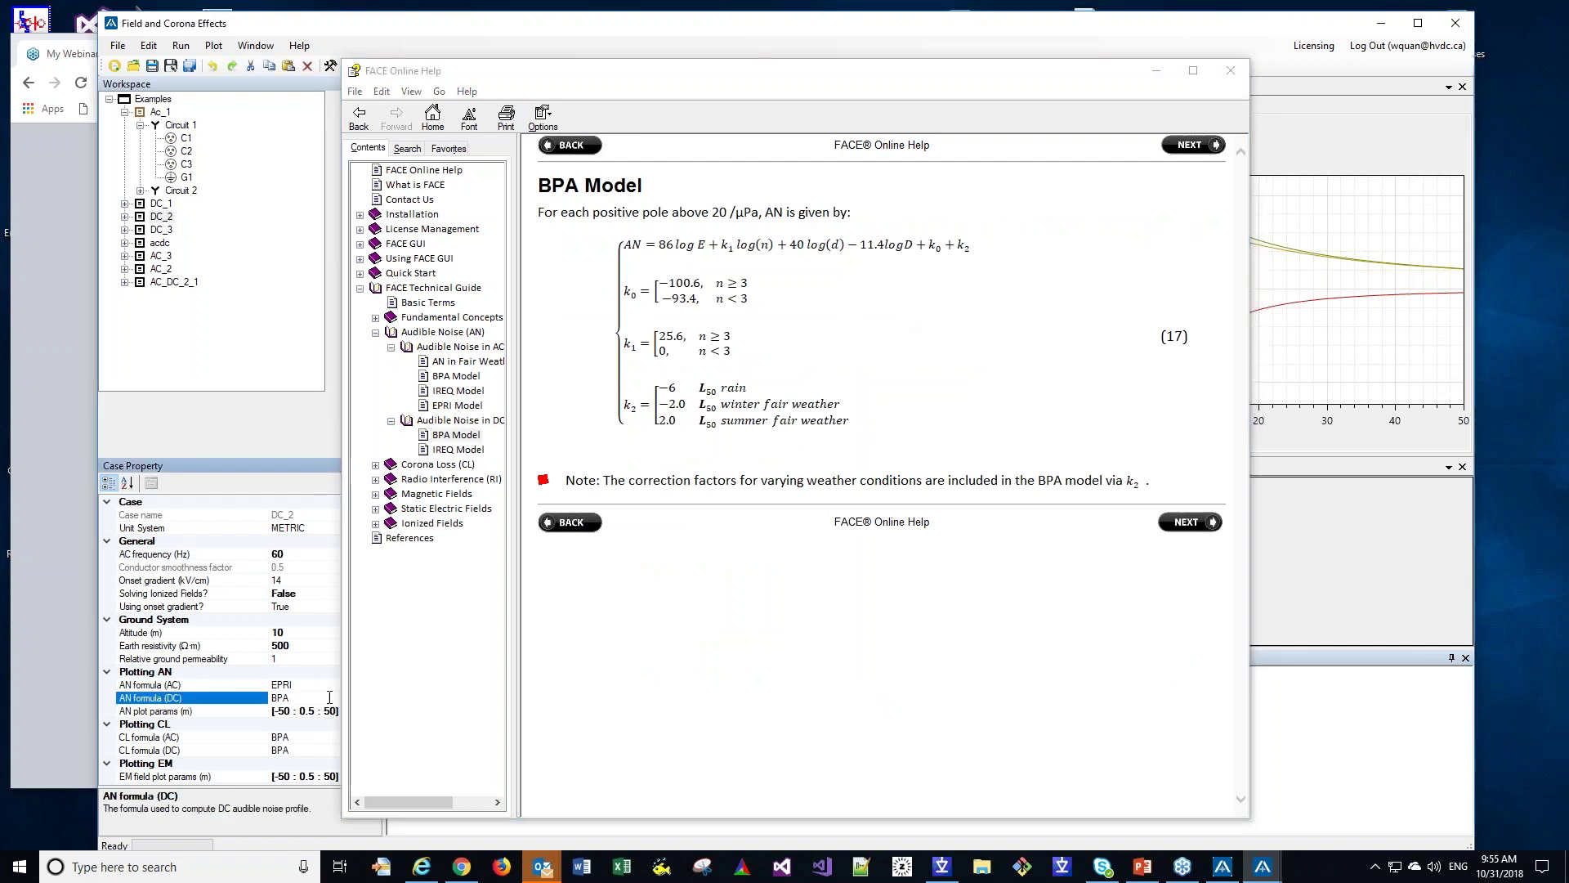
{"action": "left_click", "coordinate": [309, 750]}
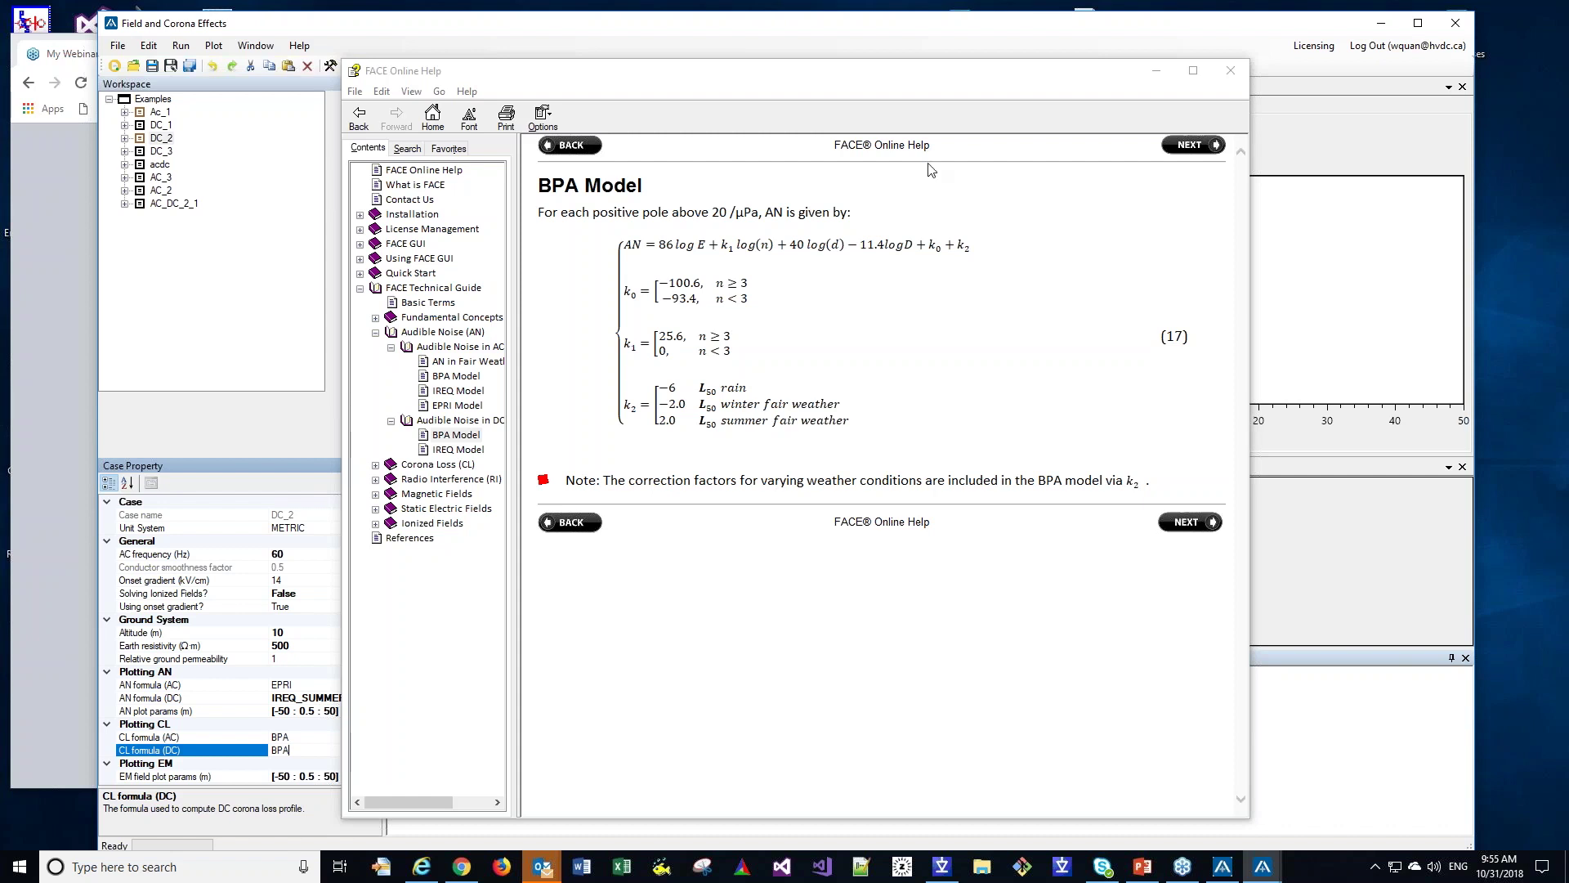
{"action": "left_click_drag", "start_coordinate": [982, 75], "coordinate": [1014, 92]}
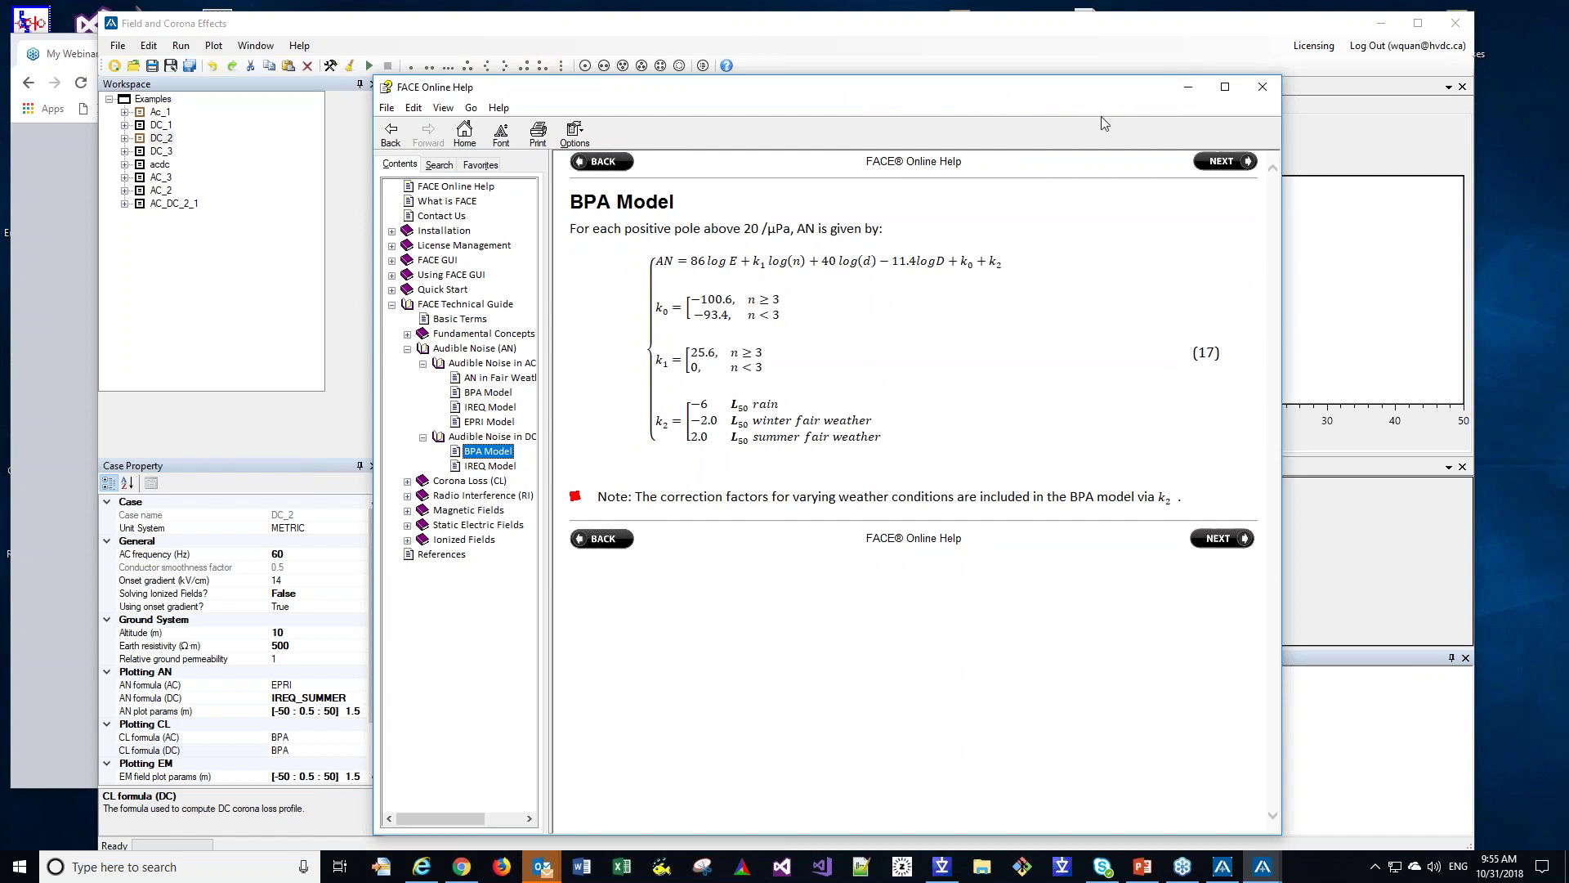
{"action": "left_click", "coordinate": [1018, 33]}
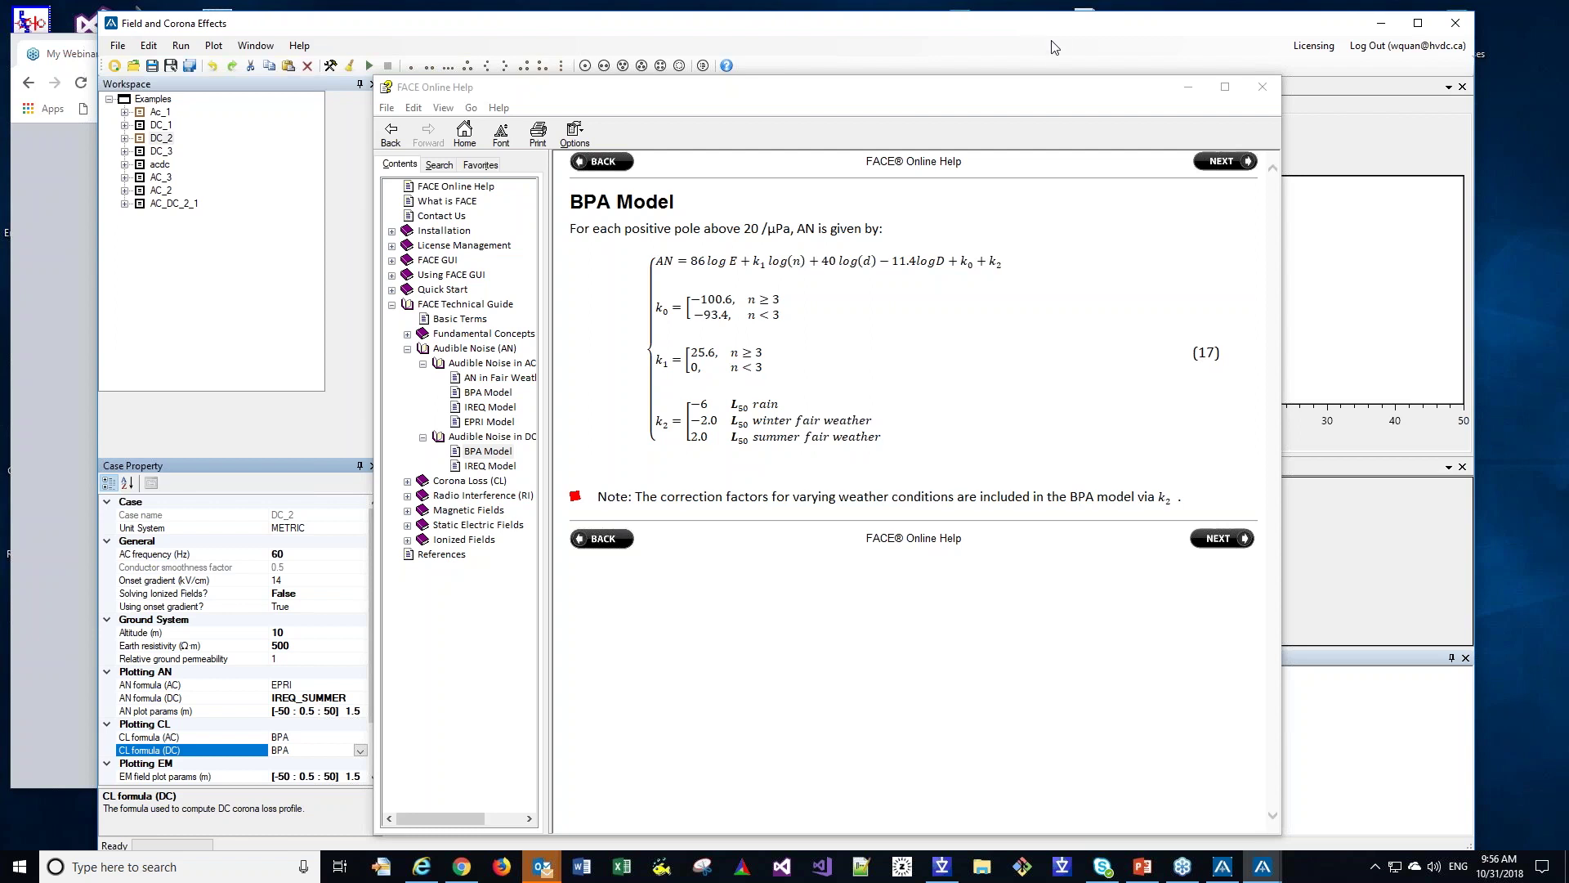
{"action": "left_click", "coordinate": [1189, 90]}
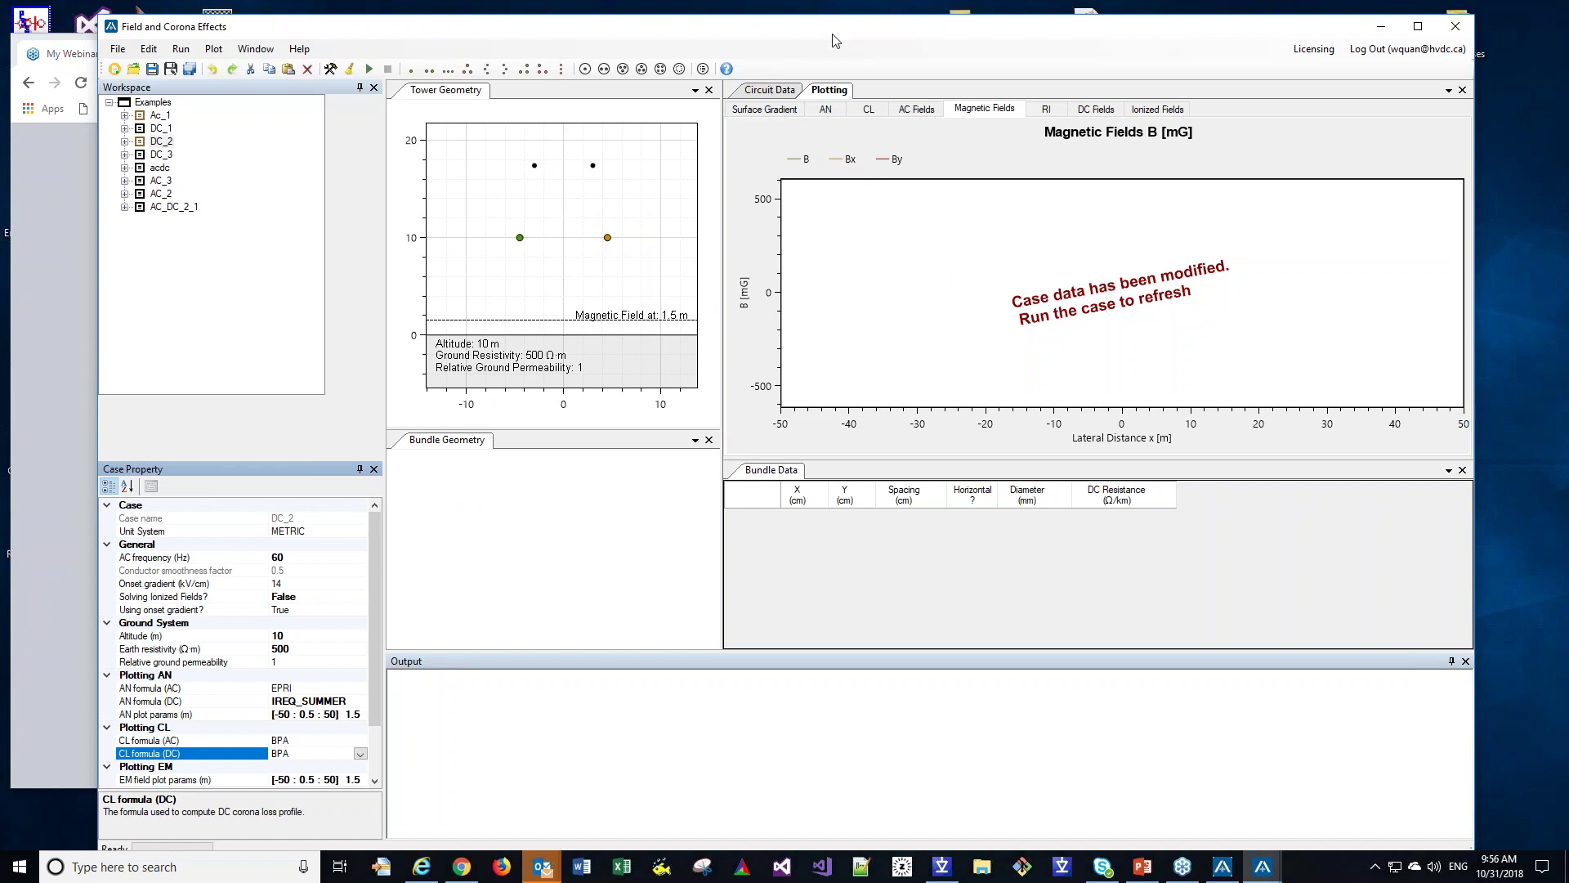
{"action": "left_click_drag", "start_coordinate": [830, 30], "coordinate": [839, 40]}
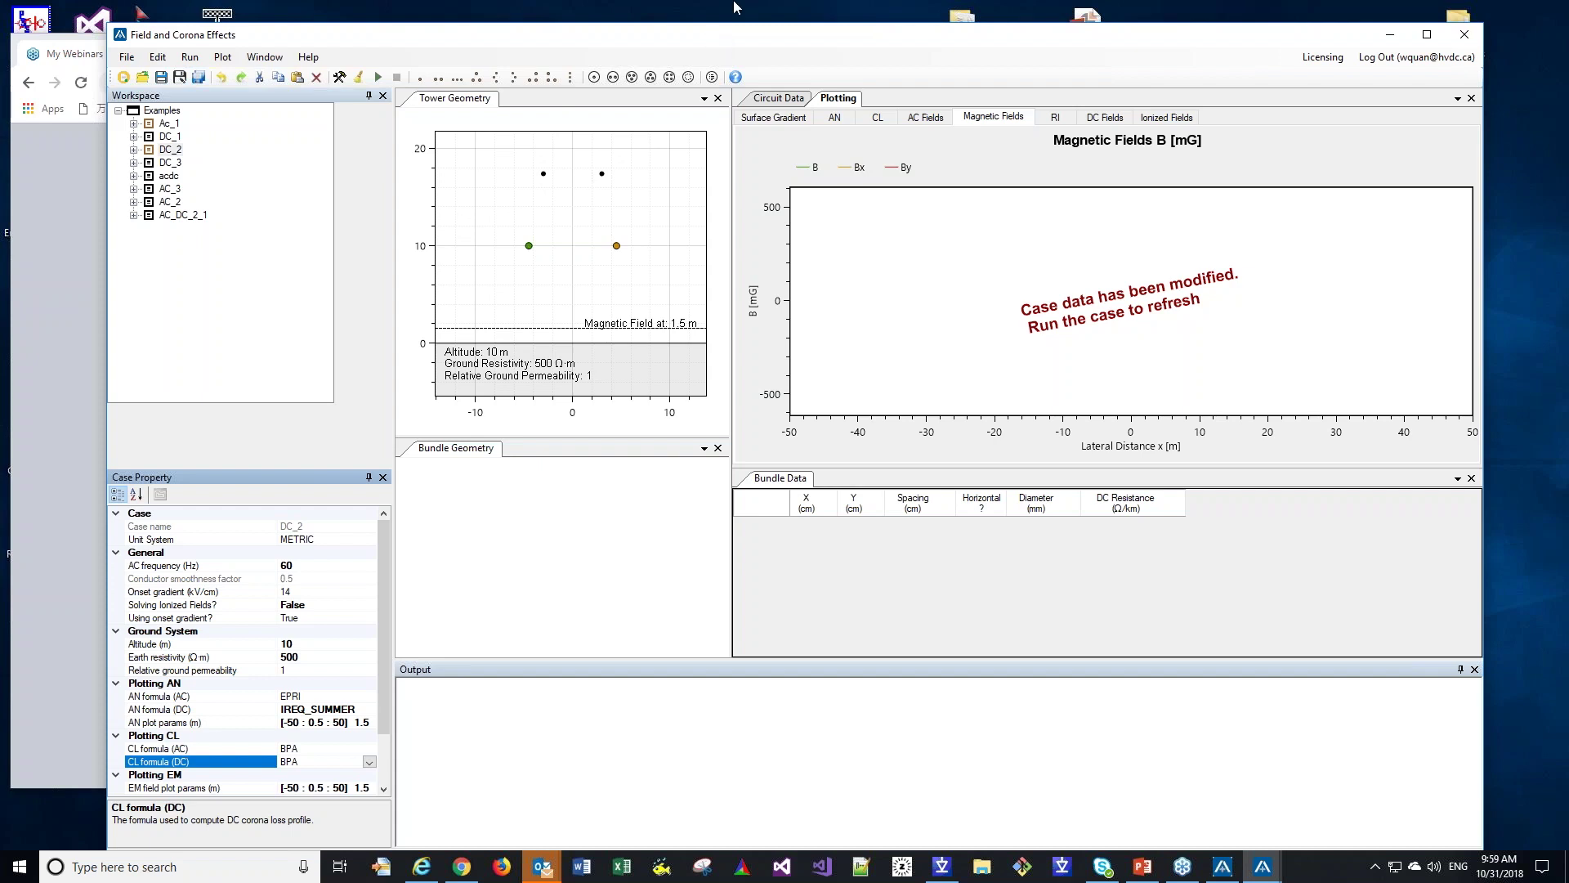
{"action": "left_click", "coordinate": [318, 59]}
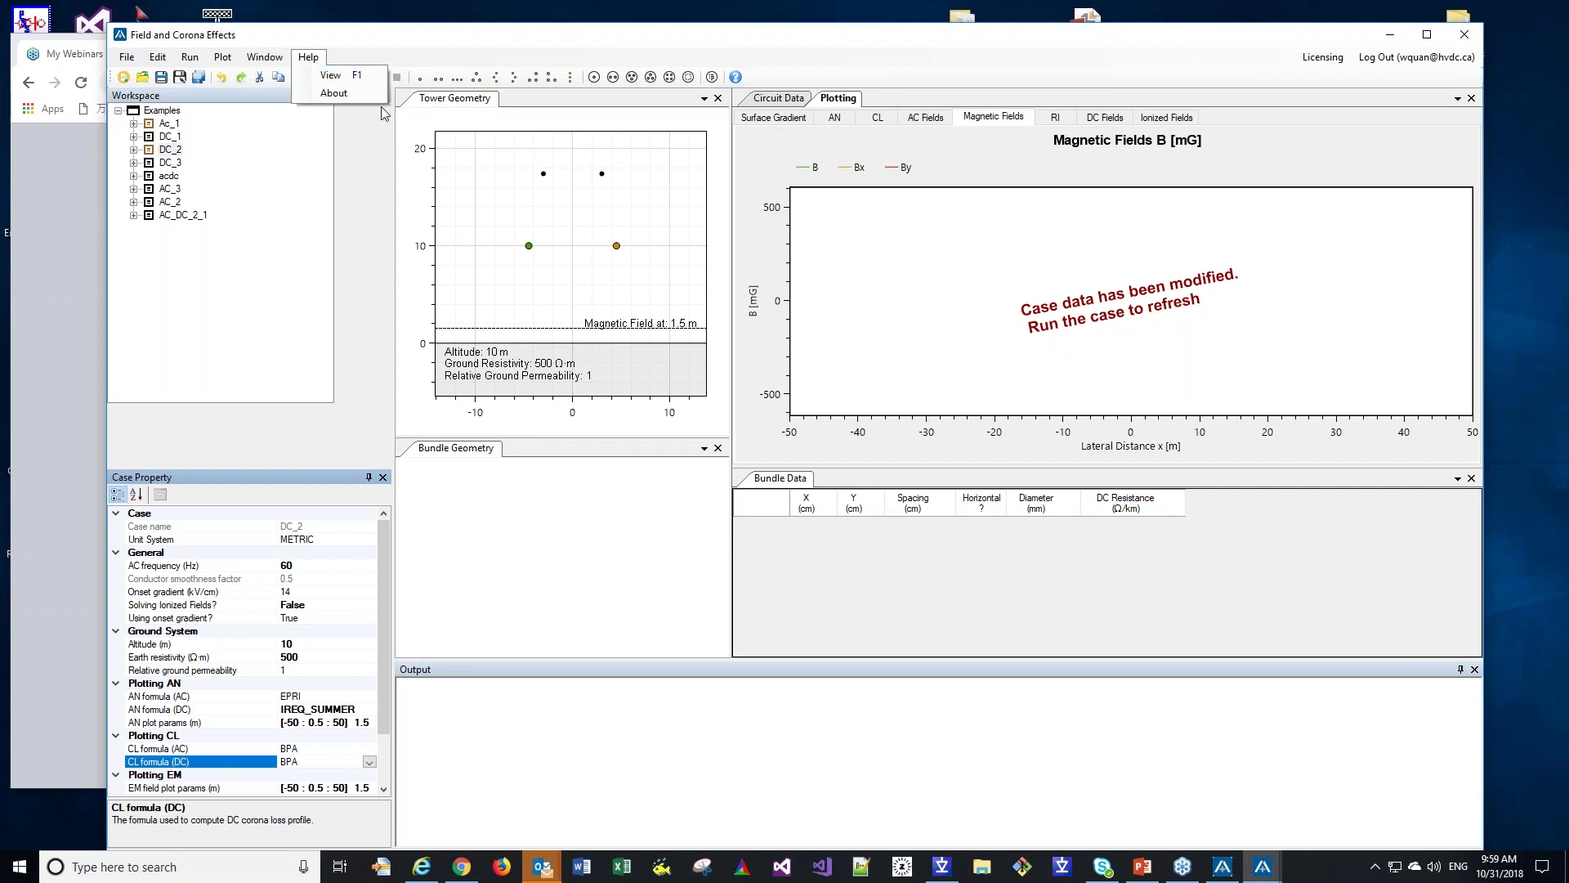
{"action": "left_click", "coordinate": [607, 43]}
{"action": "double_click", "coordinate": [607, 44]}
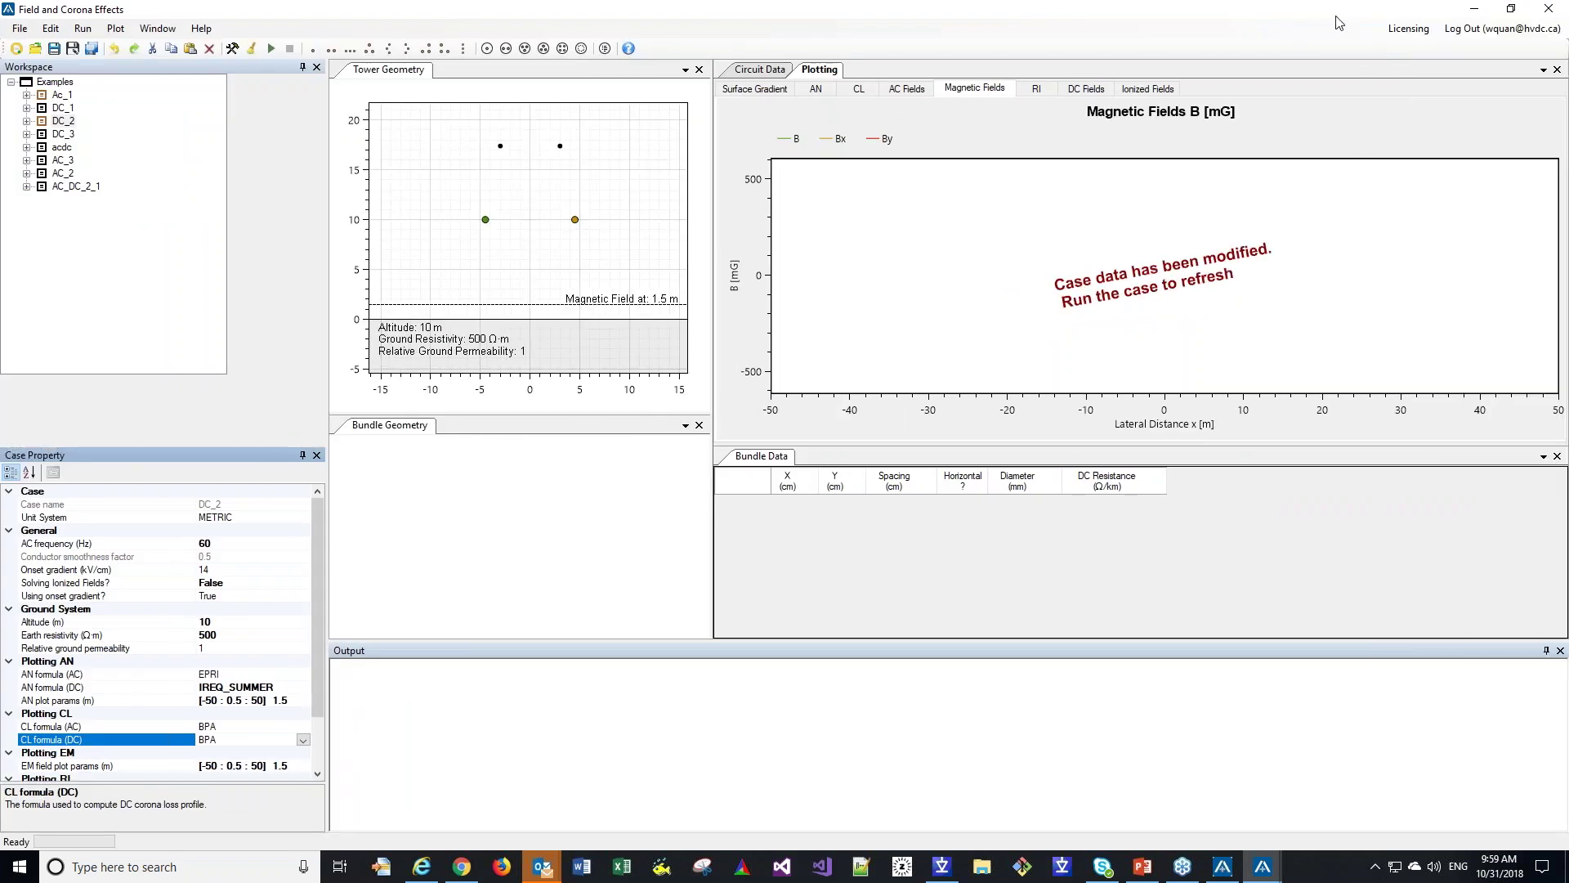
{"action": "left_click", "coordinate": [1511, 11]}
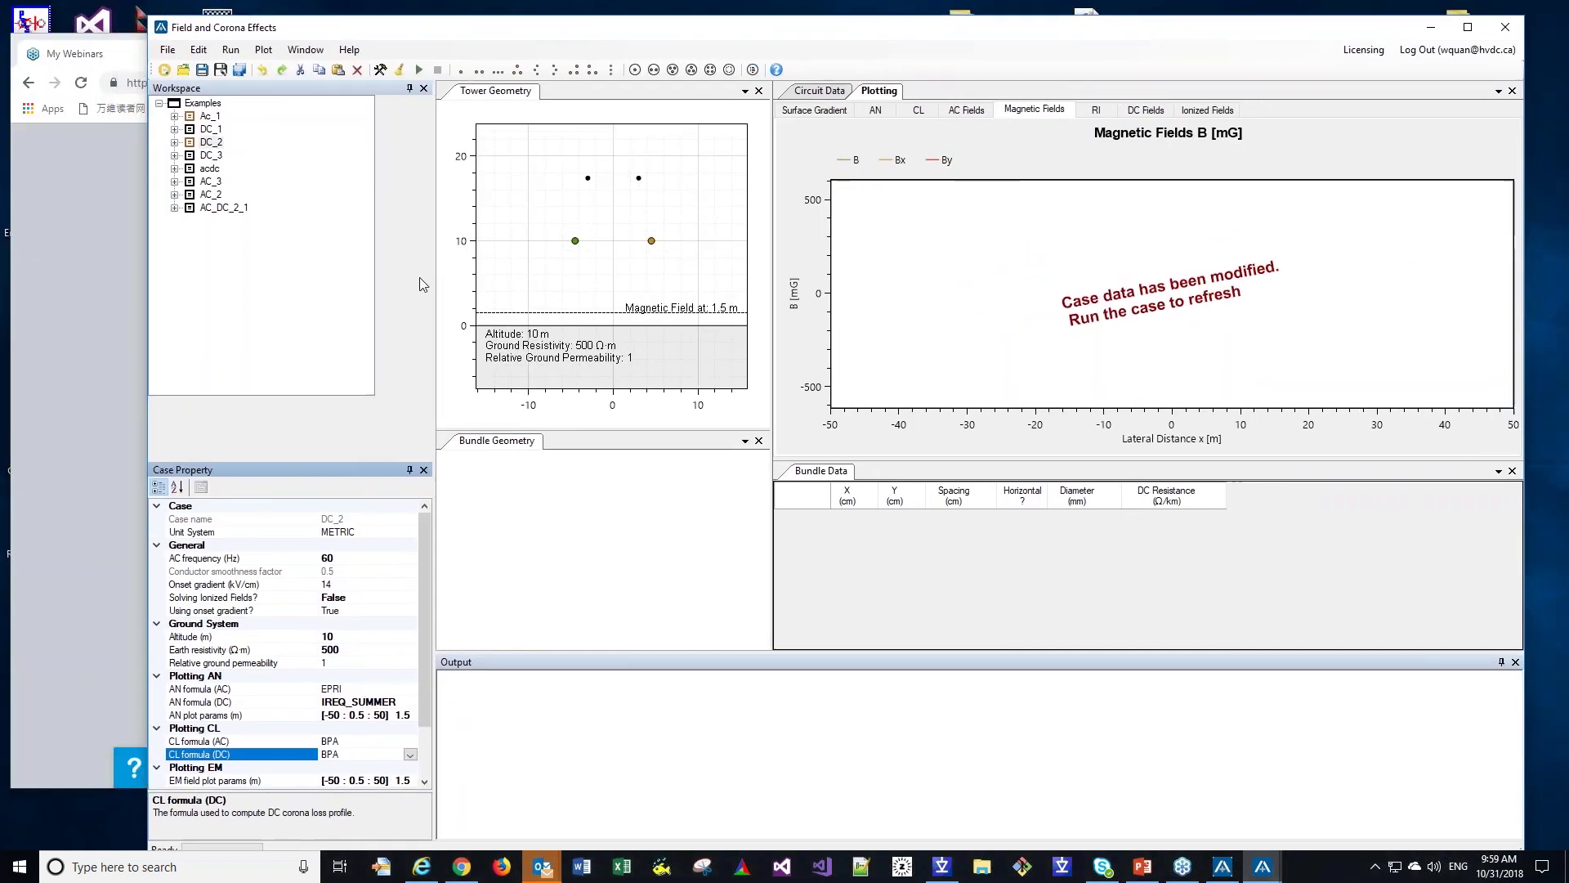